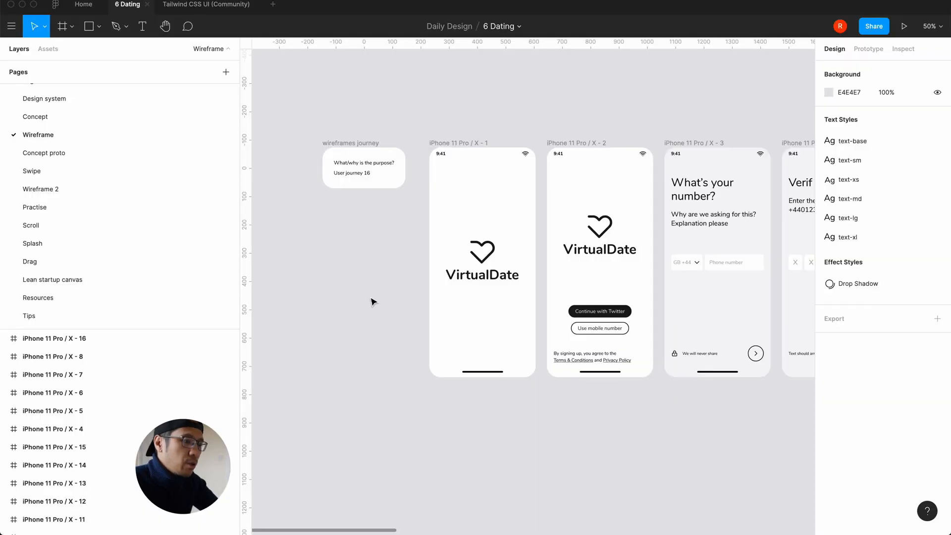
Look over the onboarding wireframes, from the wireframes journey note to the Enable location services screen
key("=")
scroll(371, 300, "left", 3)
scroll(371, 299, "up", 2)
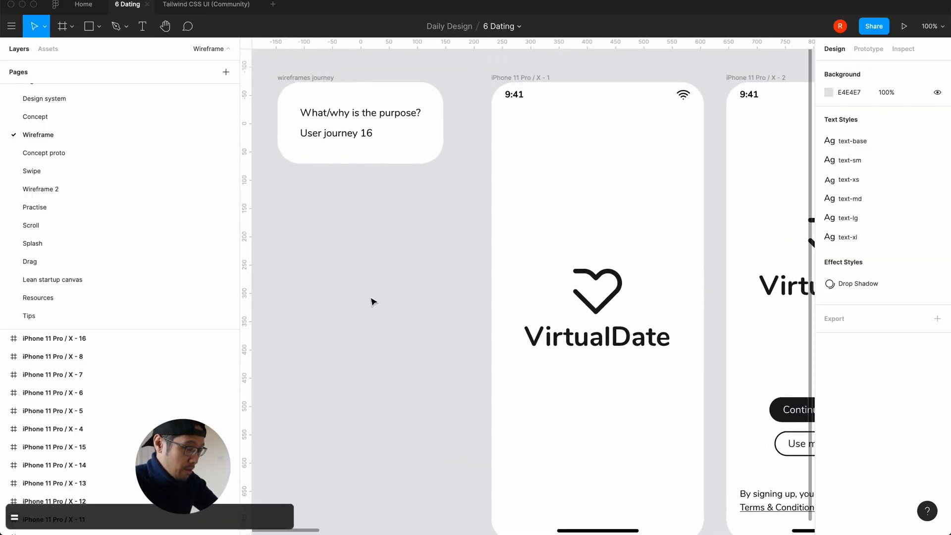
scroll(372, 301, "right", 2)
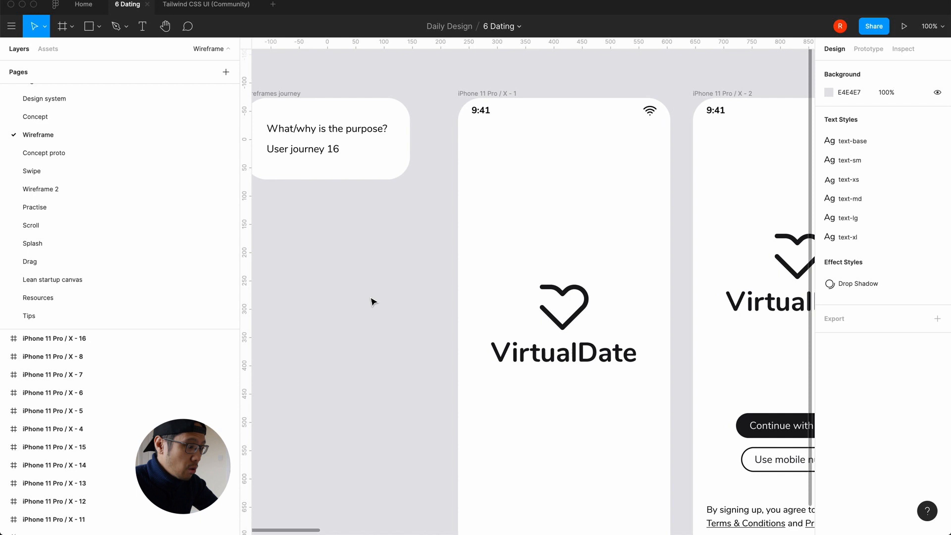
scroll(373, 302, "right", 2)
scroll(373, 301, "down", 1)
key("minus")
scroll(373, 301, "right", 5)
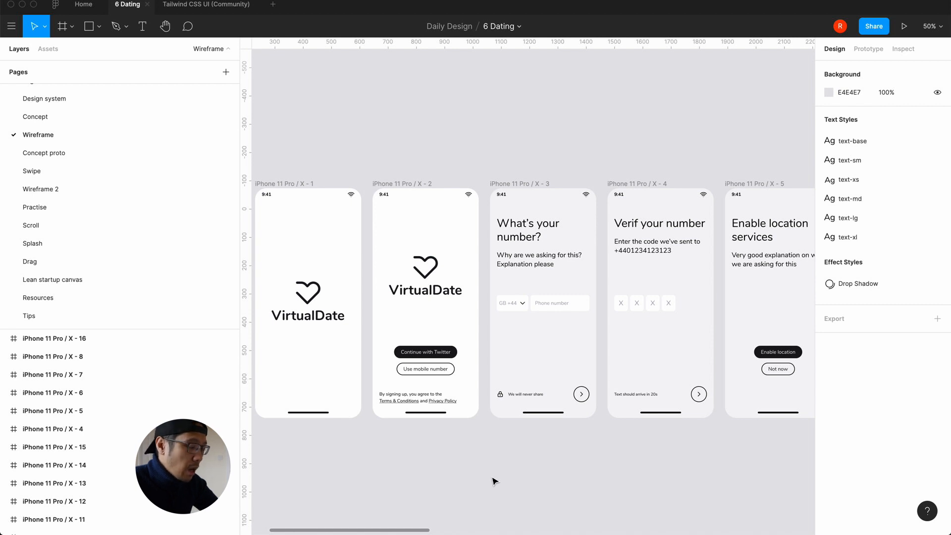
scroll(494, 481, "left", 2)
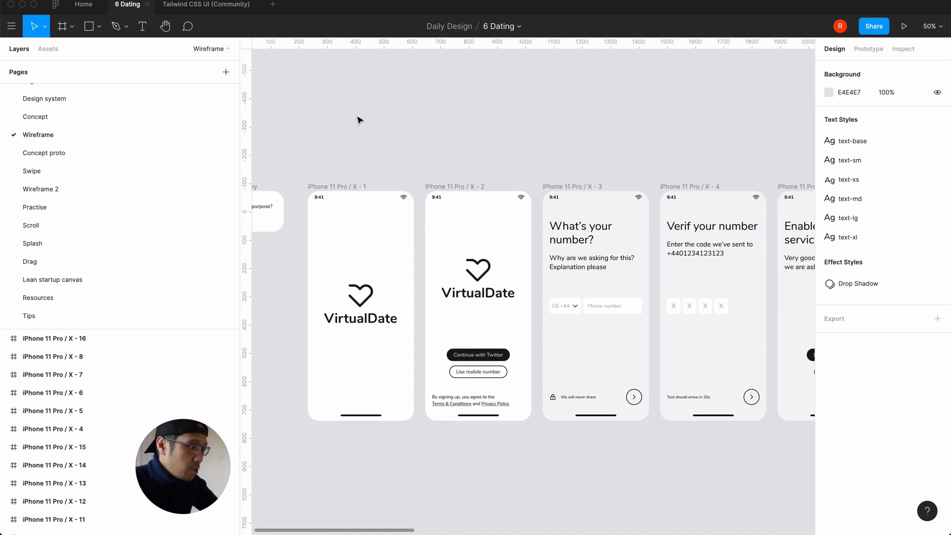
Create a prototype connection from the iPhone 11 Pro / X - 1 splash frame to iPhone 11 Pro / X - 2 with Instant animation
left_click(342, 187)
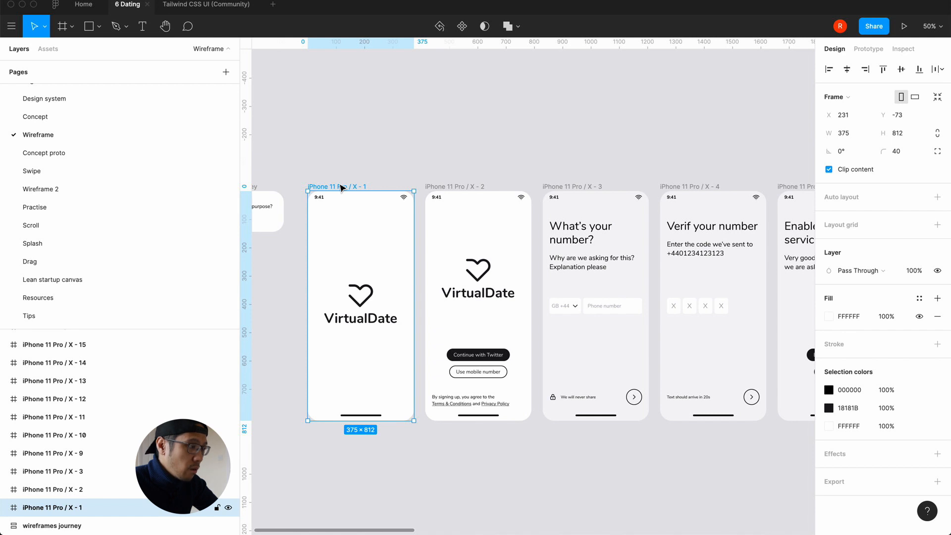
left_click(868, 50)
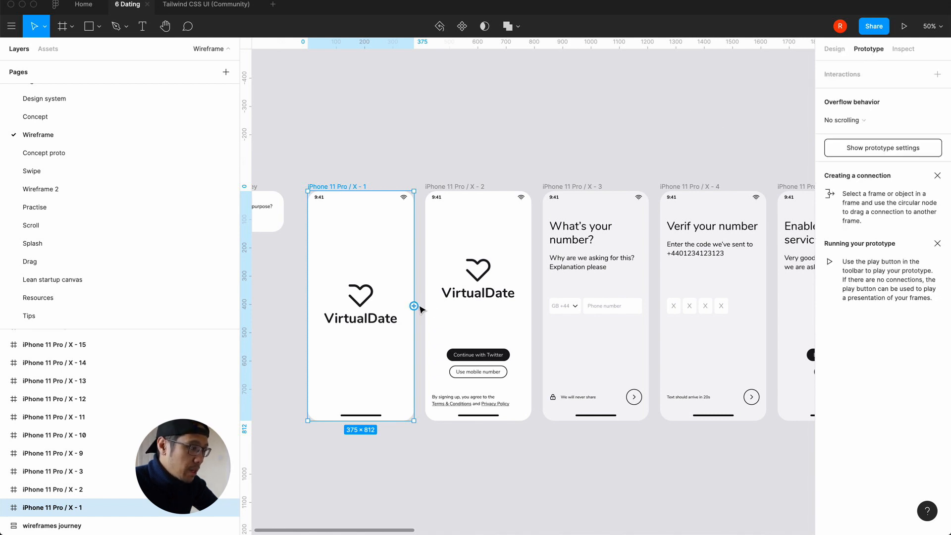
left_click_drag(414, 306, 434, 311)
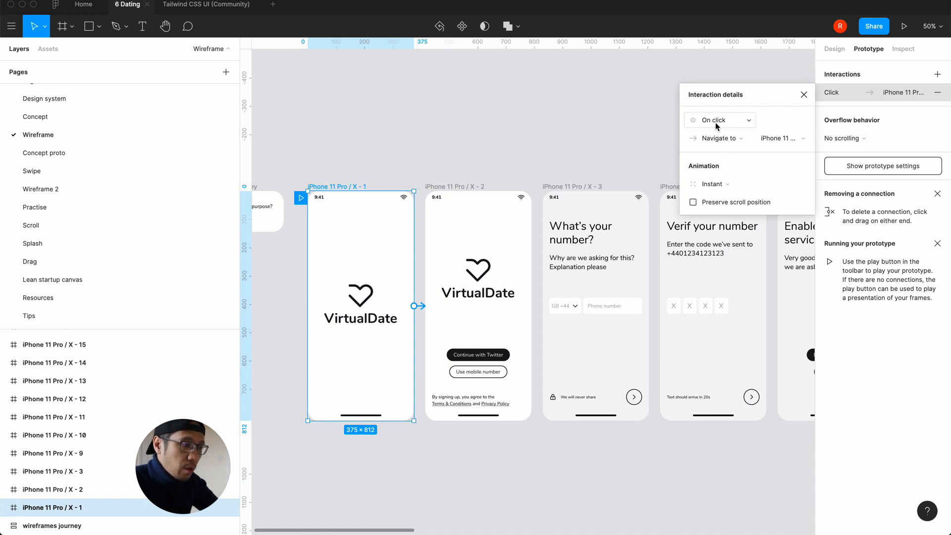
left_click(722, 184)
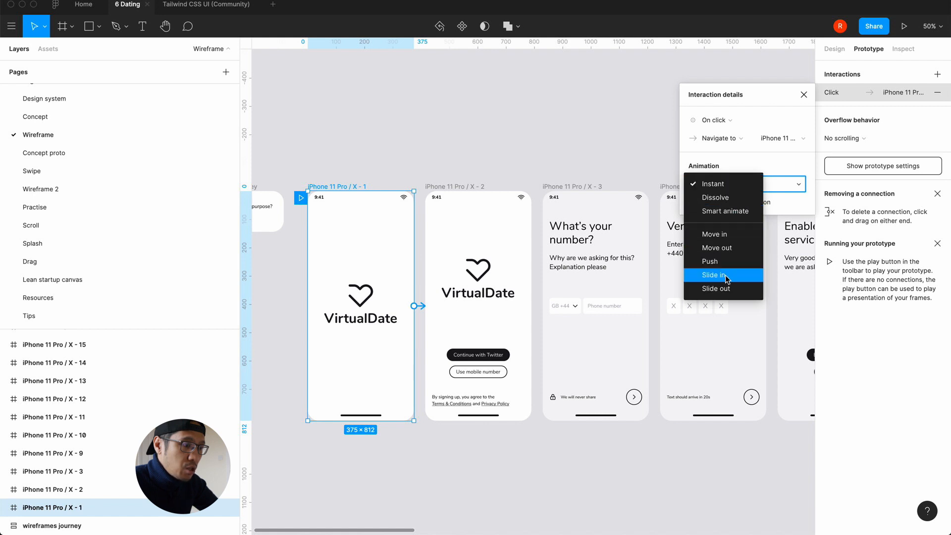
left_click(729, 188)
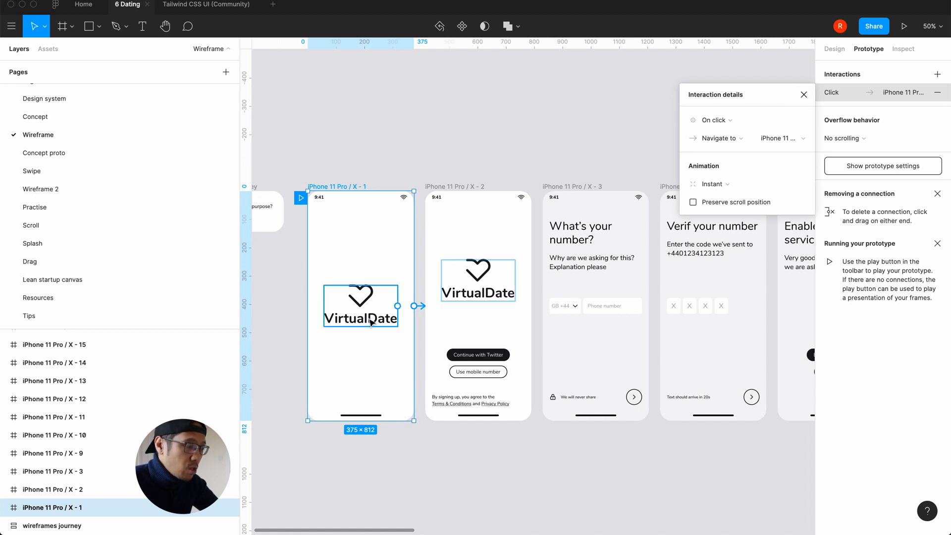
Change the splash connection's trigger to After delay with a 400ms delay, and close its interaction details
left_click(724, 121)
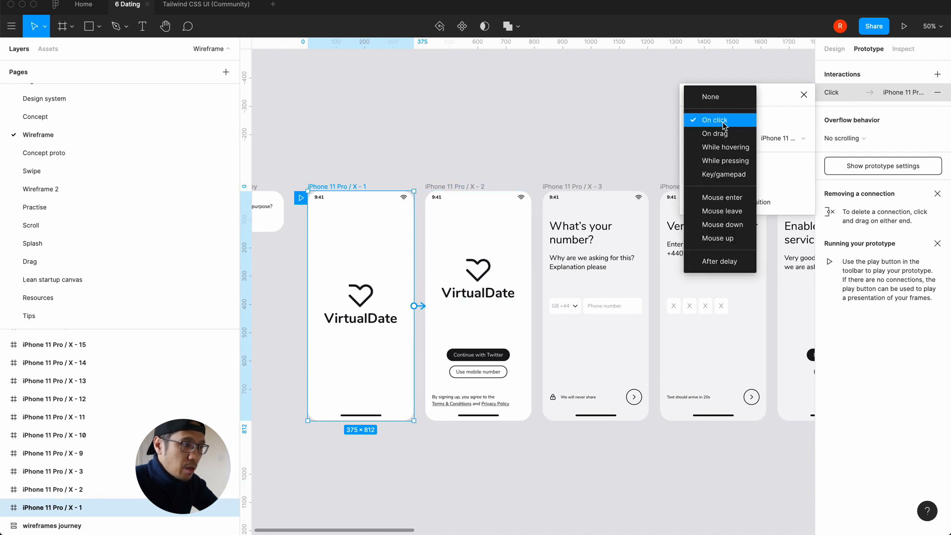
left_click(720, 261)
left_click(772, 120)
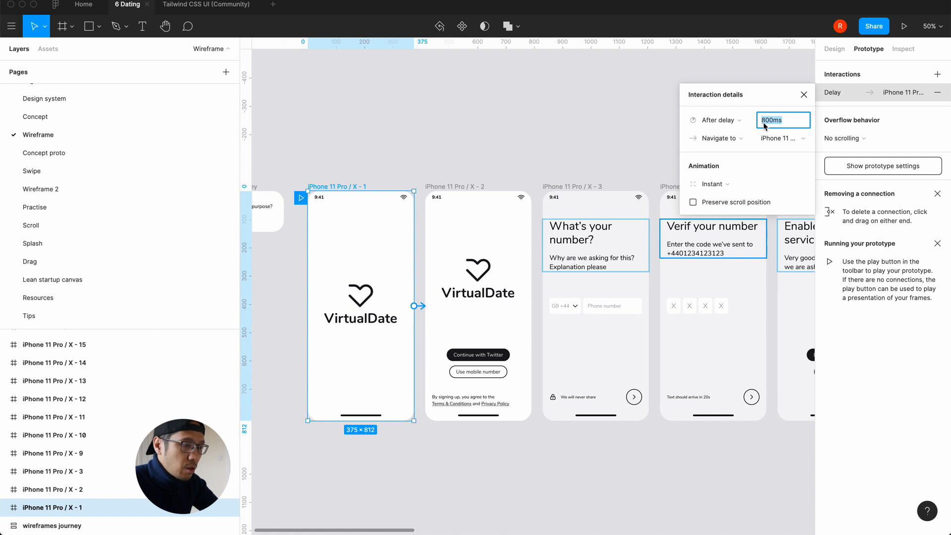
left_click(766, 123)
key("BackSpace")
type("4")
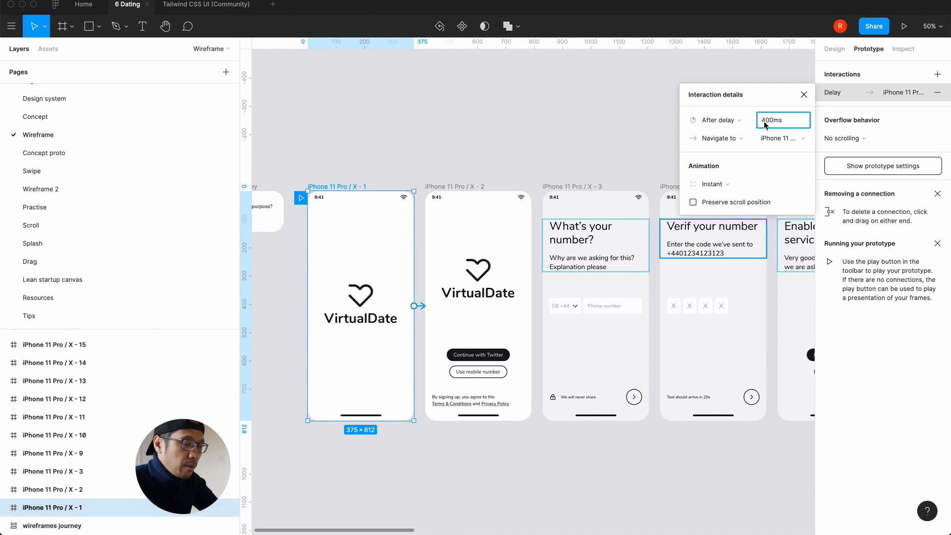
left_click(804, 95)
left_click(554, 106)
Link the "Use mobile number" button to the "What's your number?" screen with an On click, Navigate to interaction
left_click(443, 187)
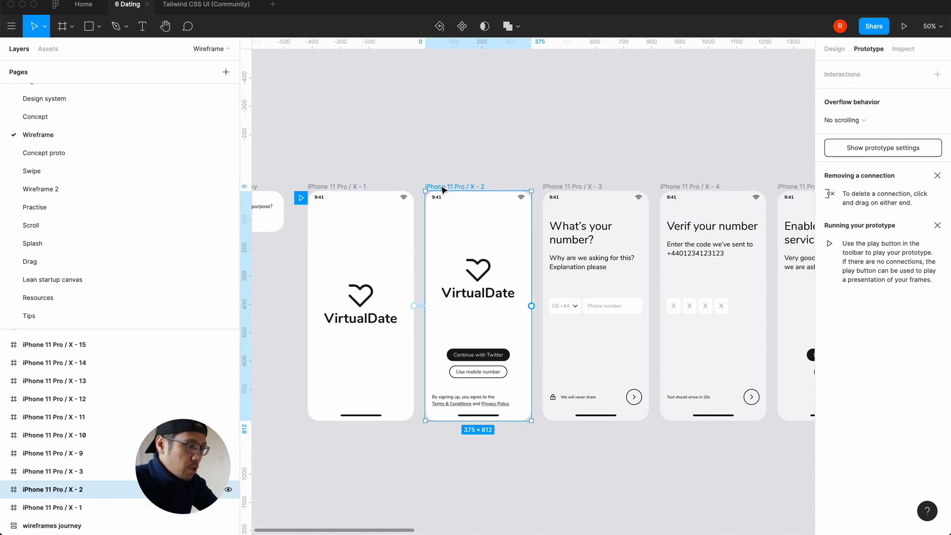
scroll(443, 189, "right", 3)
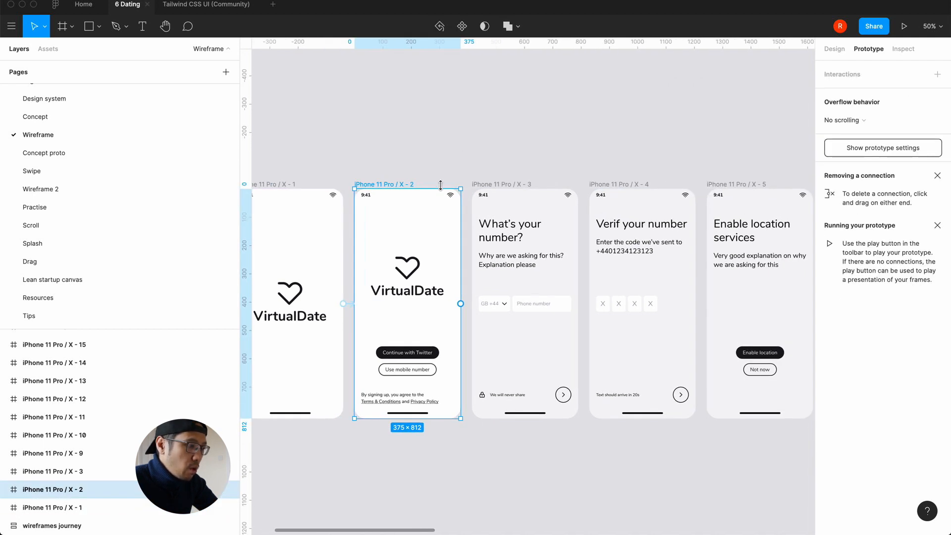
left_click(427, 370)
left_click_drag(438, 371, 506, 367)
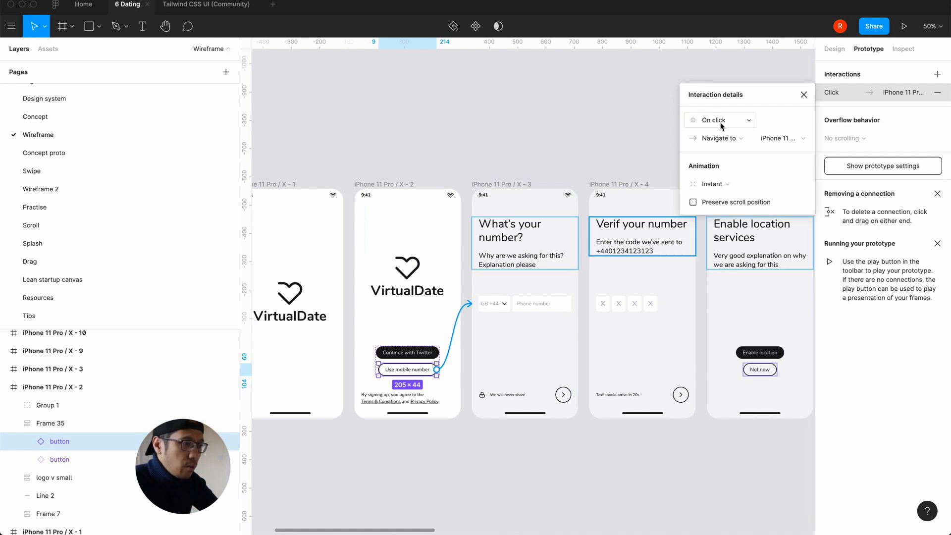
left_click(805, 95)
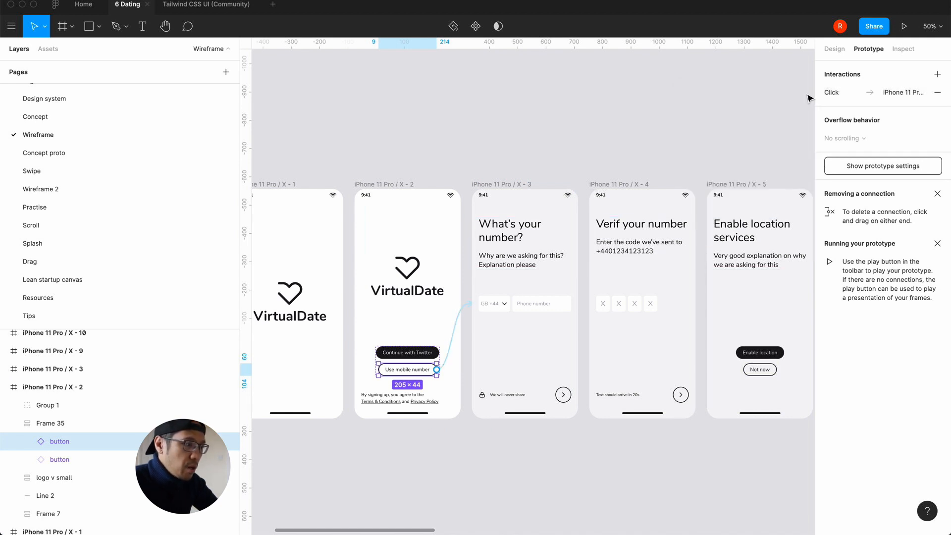
Link the arrow button on the "What's your number?" screen to the "Verif your number" screen
scroll(500, 238, "right", 3)
scroll(501, 238, "down", 1)
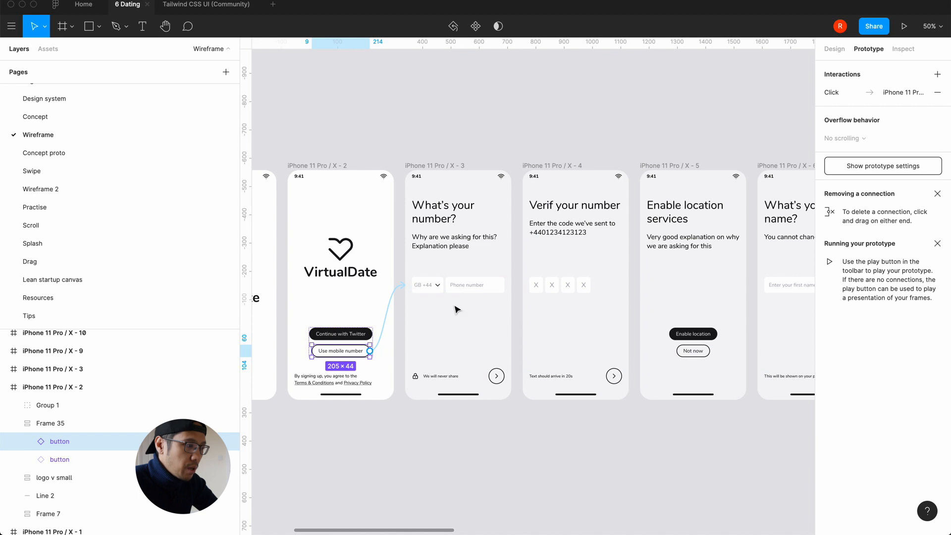
key("=")
scroll(432, 315, "left", 2)
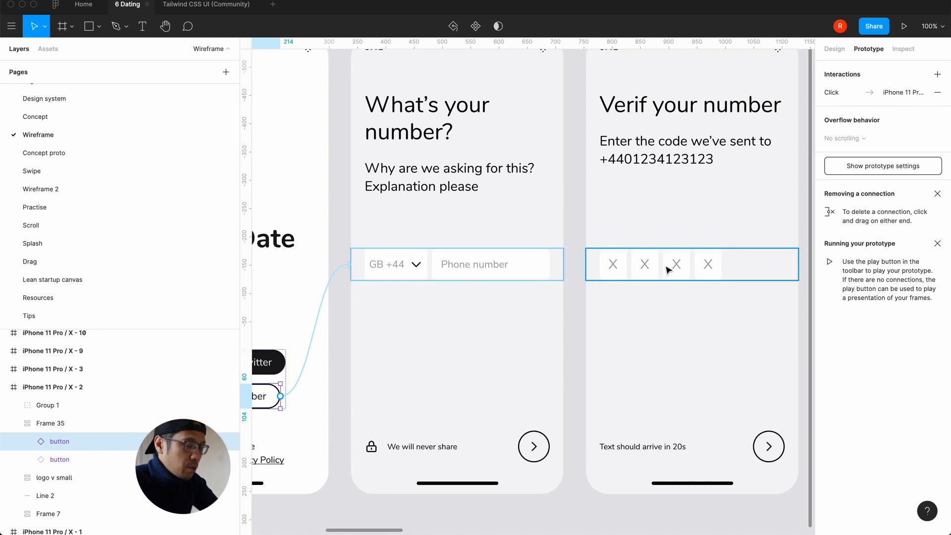
scroll(661, 279, "right", 2)
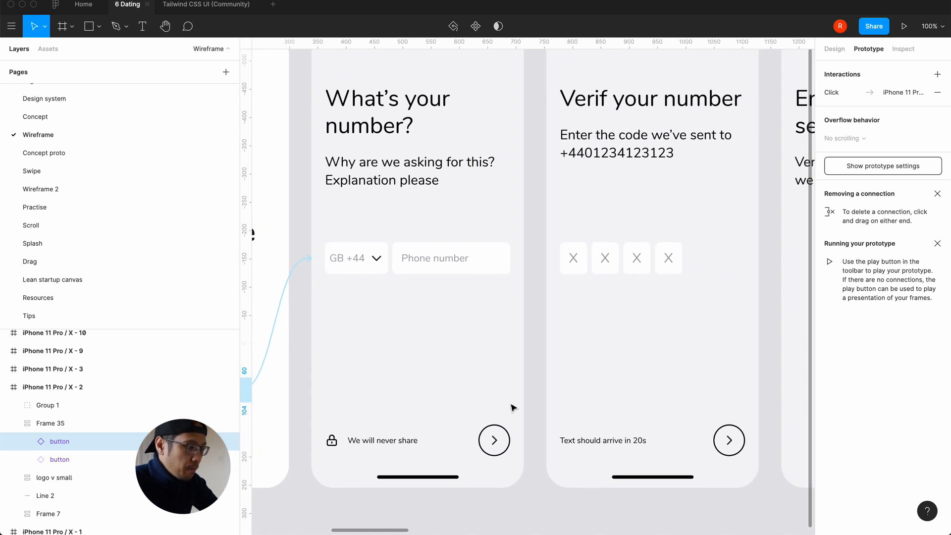
left_click(504, 441)
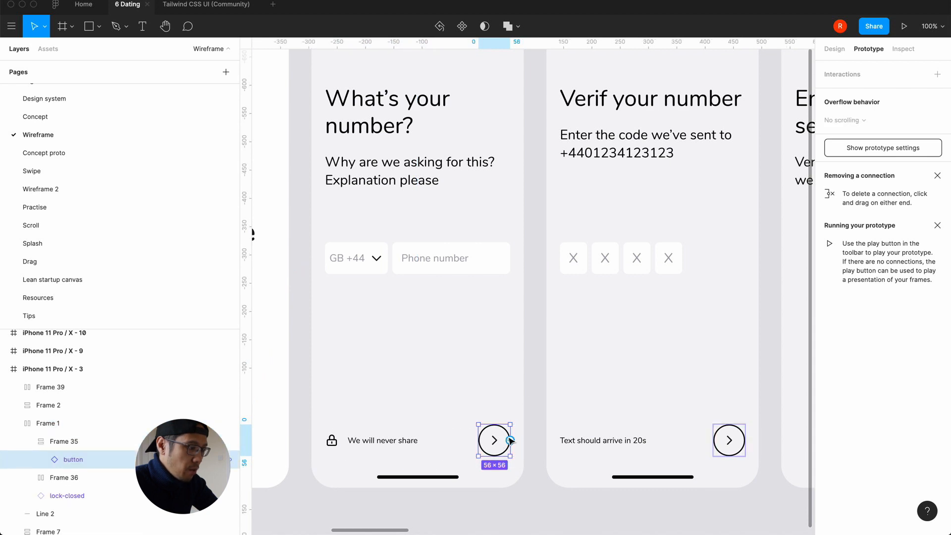
left_click_drag(510, 440, 564, 428)
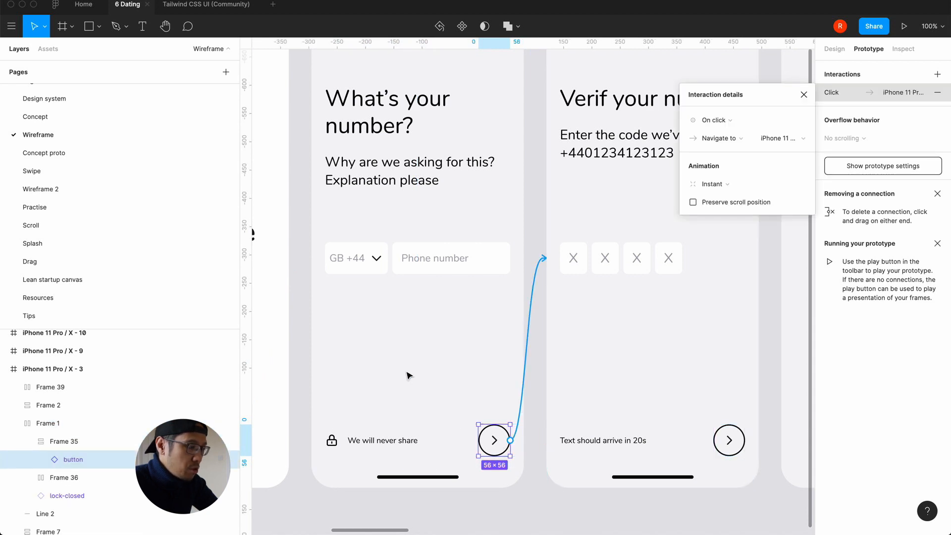
Link the footer row with the arrow button on the "Verif your number" screen to the "Enable location services" screen
scroll(407, 375, "right", 2)
scroll(408, 375, "right", 5)
left_click(522, 431)
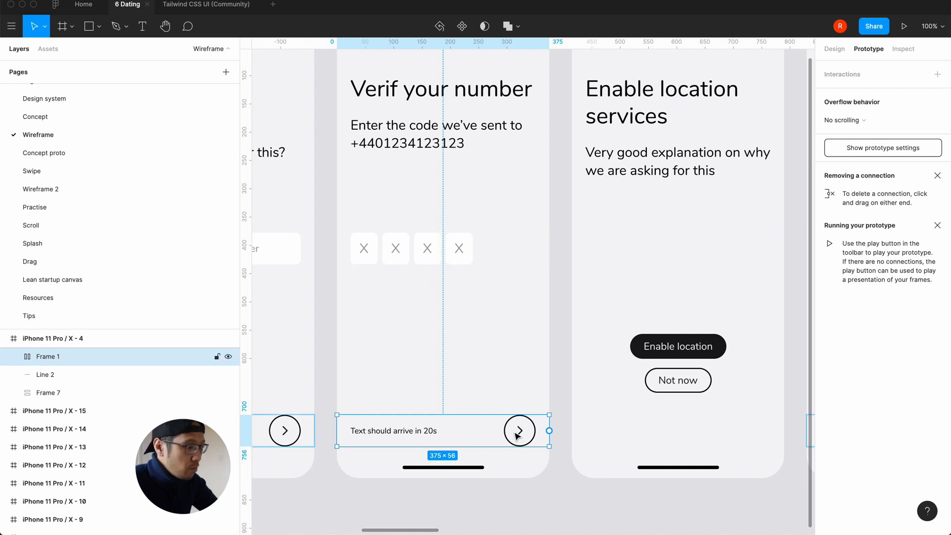
left_click_drag(549, 431, 586, 433)
Link the "Enable location" button to the "What's your first name?" screen
scroll(586, 433, "right", 5)
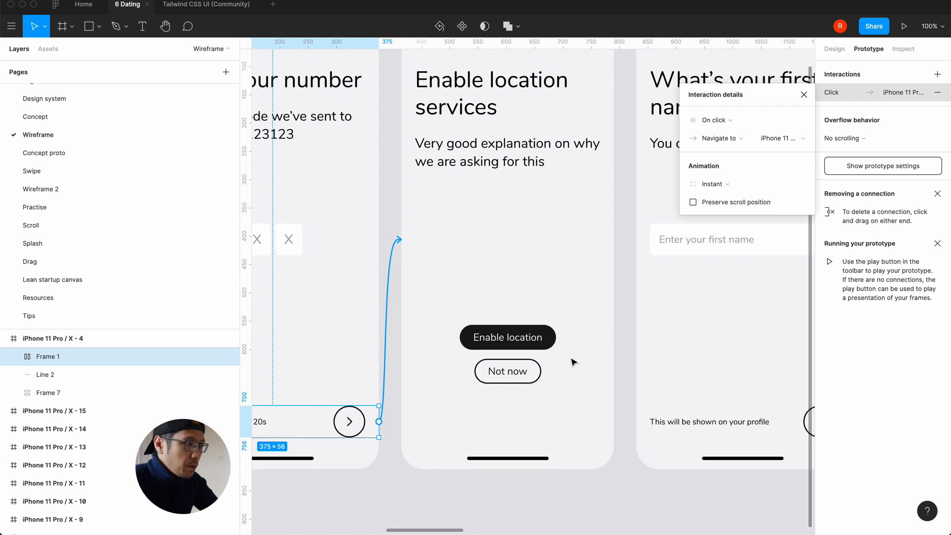
scroll(573, 362, "right", 5)
scroll(555, 382, "up", 2)
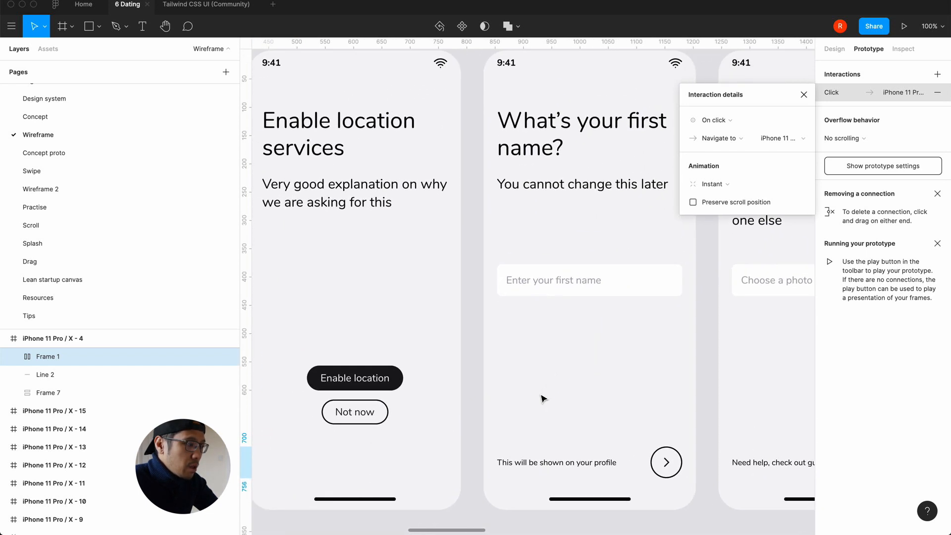
left_click(399, 379)
left_click_drag(403, 378, 512, 374)
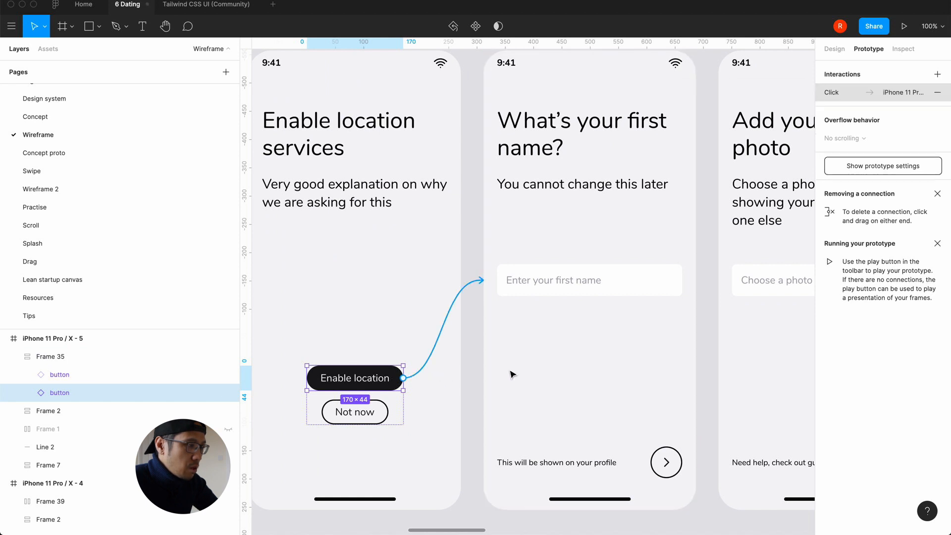
Link the first name screen's arrow button to "Add your first photo", and that screen's arrow button to "Add more photos"
scroll(512, 374, "right", 4)
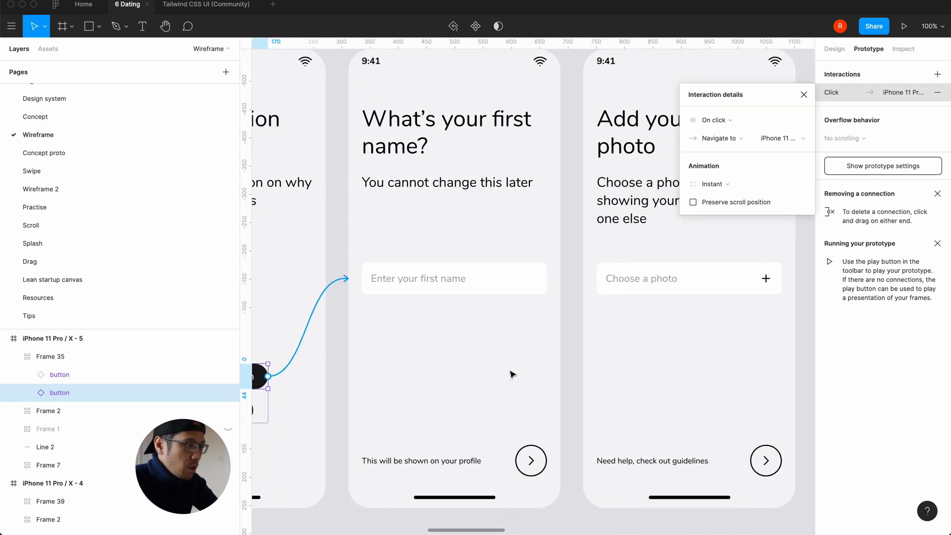
scroll(510, 377, "right", 3)
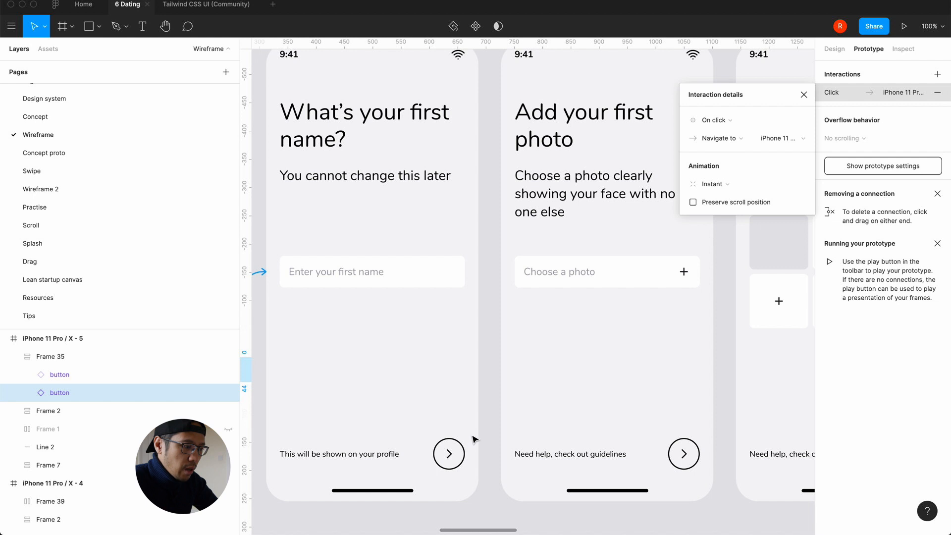
left_click(463, 452)
left_click_drag(465, 454, 575, 448)
scroll(542, 449, "right", 5)
left_click(513, 451)
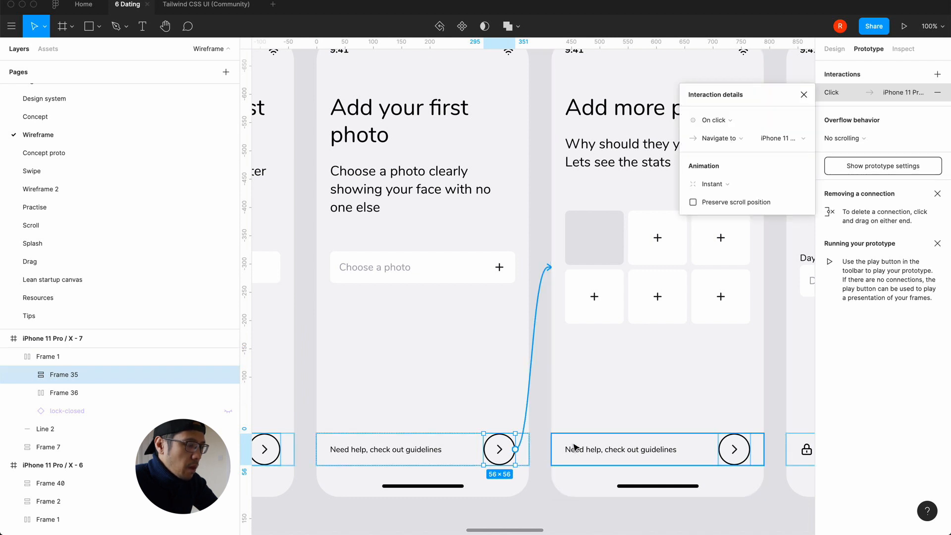
Link the footer row with the arrow button on the "Add more photos" screen to the "When's your birthday" screen
scroll(575, 447, "right", 3)
scroll(575, 448, "right", 2)
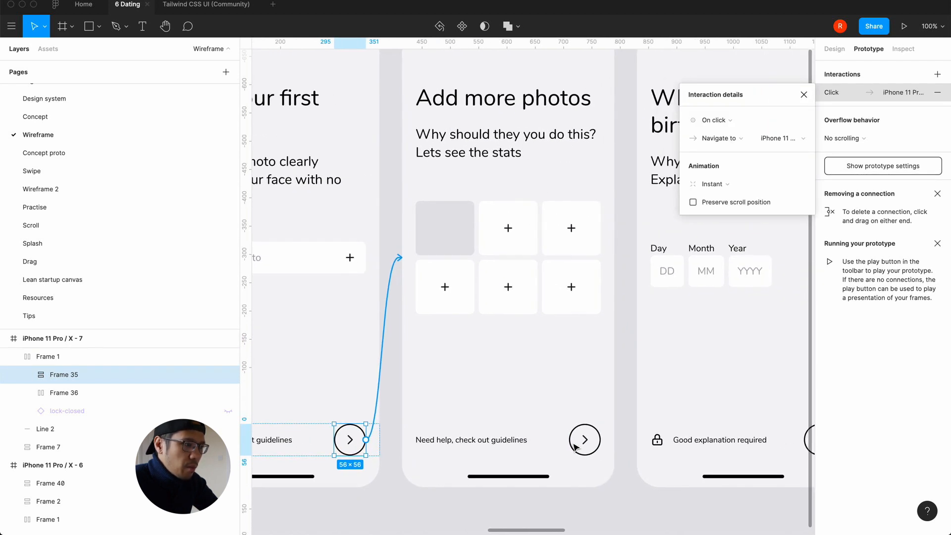
scroll(575, 447, "right", 3)
scroll(575, 447, "up", 1)
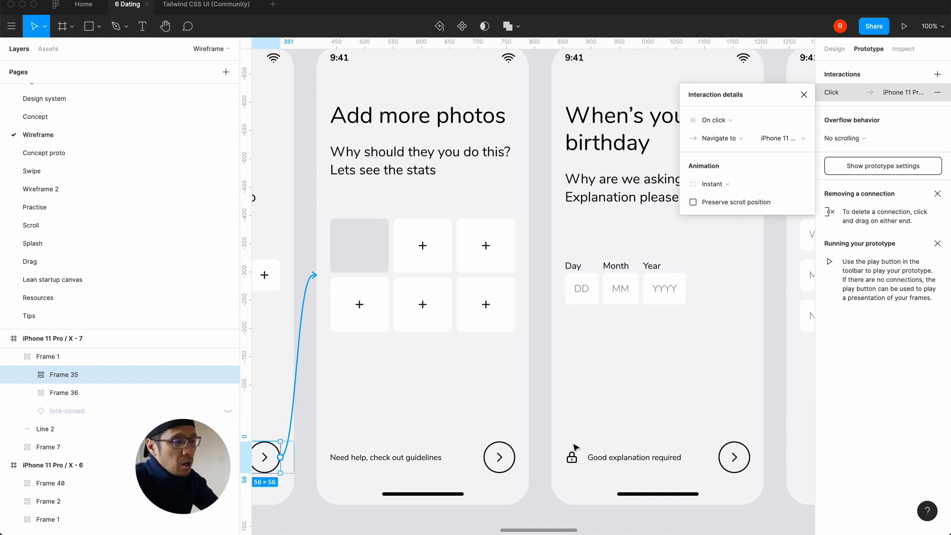
scroll(493, 425, "left", 5)
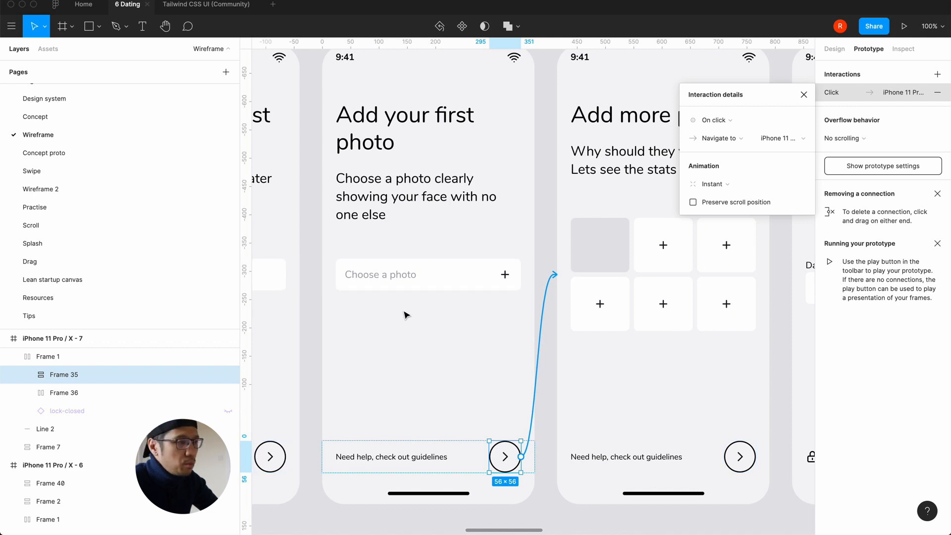
scroll(403, 313, "right", 4)
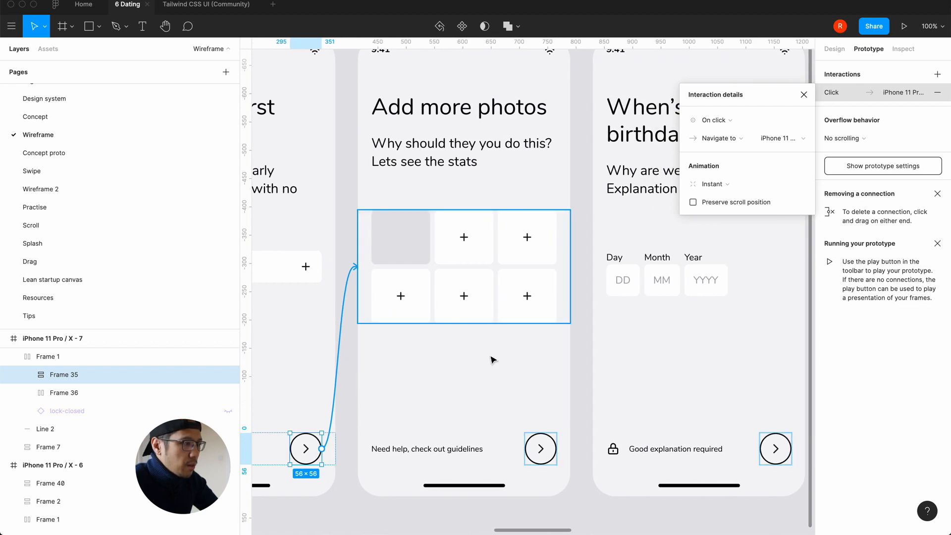
scroll(457, 329, "right", 2)
left_click(493, 439)
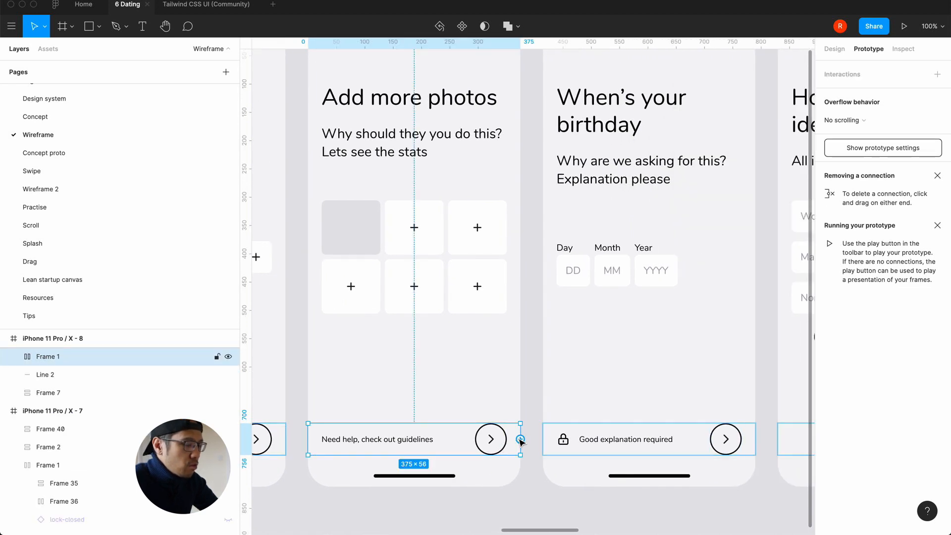
left_click_drag(520, 440, 567, 441)
scroll(567, 441, "right", 2)
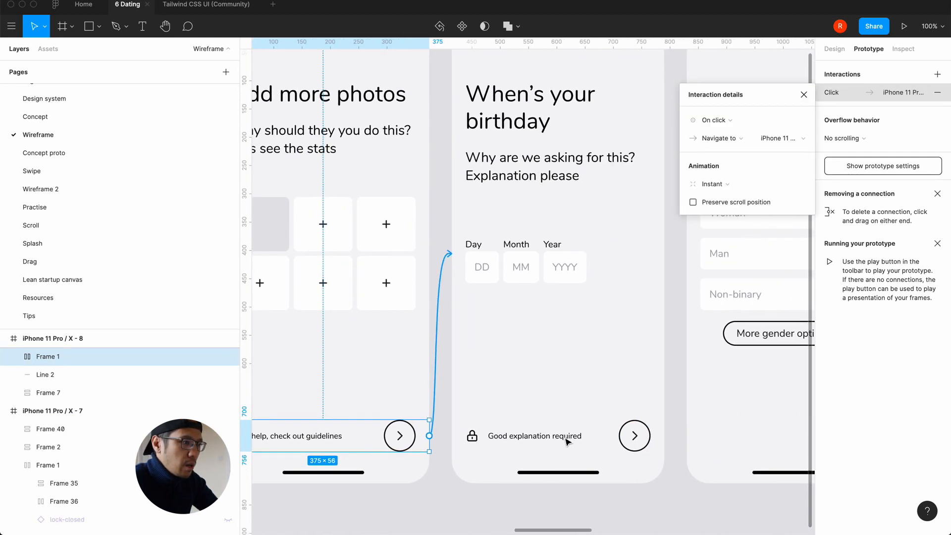
scroll(594, 440, "right", 2)
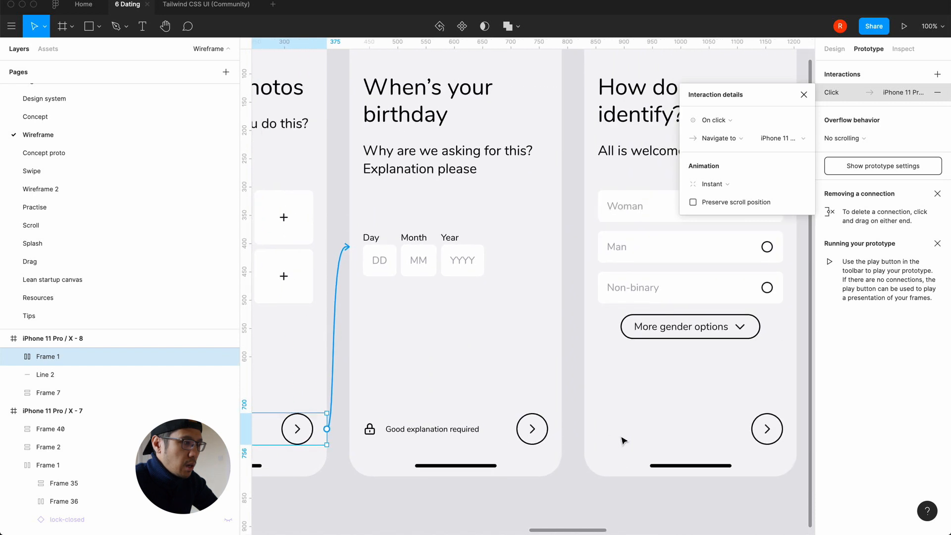
Link the birthday screen's arrow button to "How do you identify?", and that screen's arrow button to "What are your interests to get started?"
double_click(548, 430)
left_click_drag(549, 431, 616, 431)
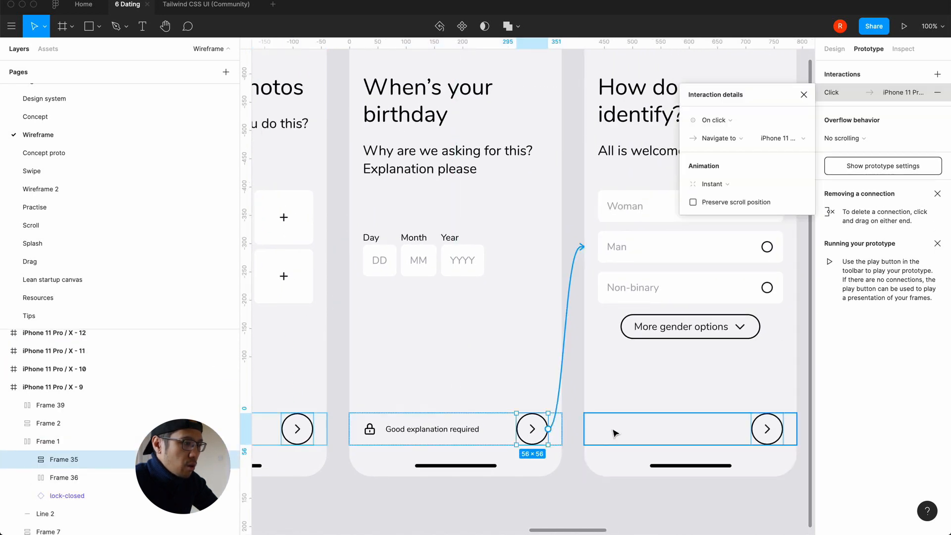
scroll(616, 431, "right", 4)
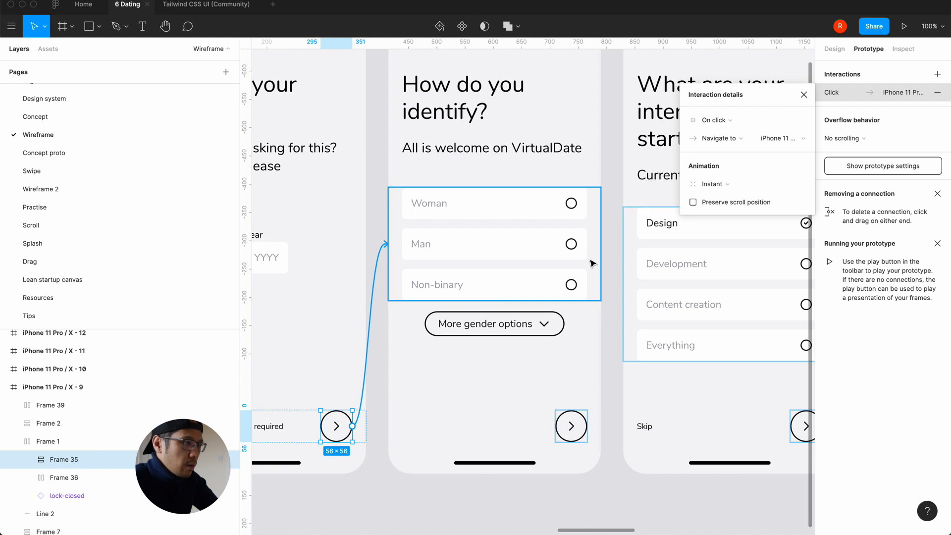
scroll(573, 303, "right", 3)
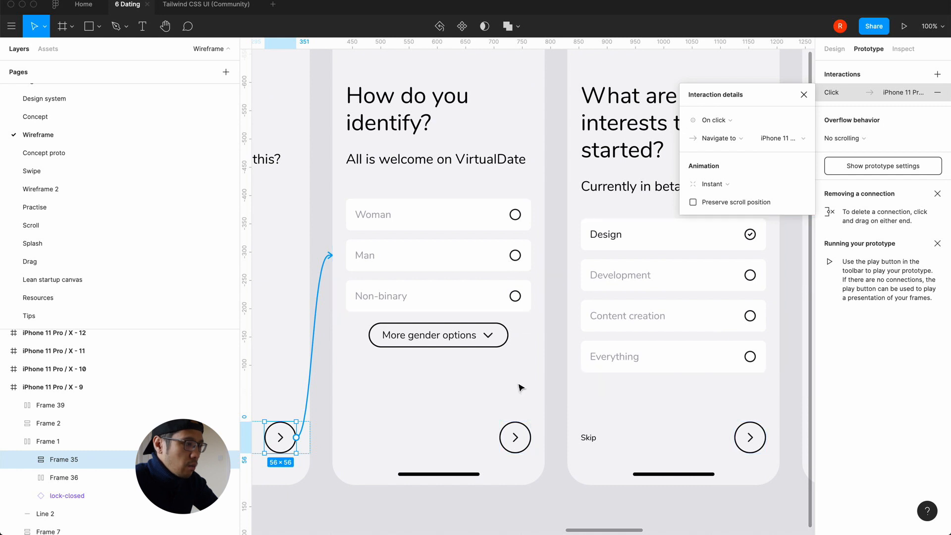
left_click(532, 447)
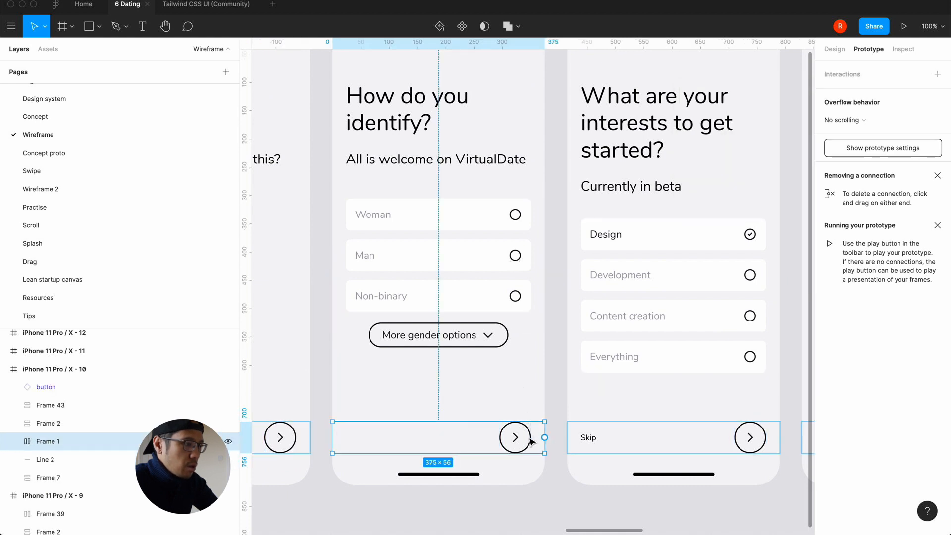
left_click(531, 441)
left_click_drag(530, 438, 590, 439)
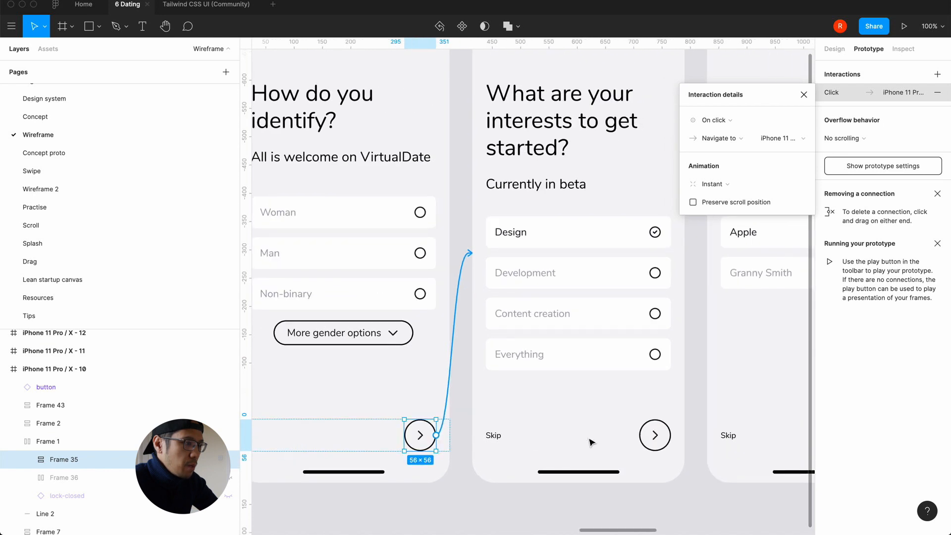
Link the arrow button on the interests screen to the "Get unique matches" screen with the Apple and Granny Smith choices
scroll(590, 495, "right", 3)
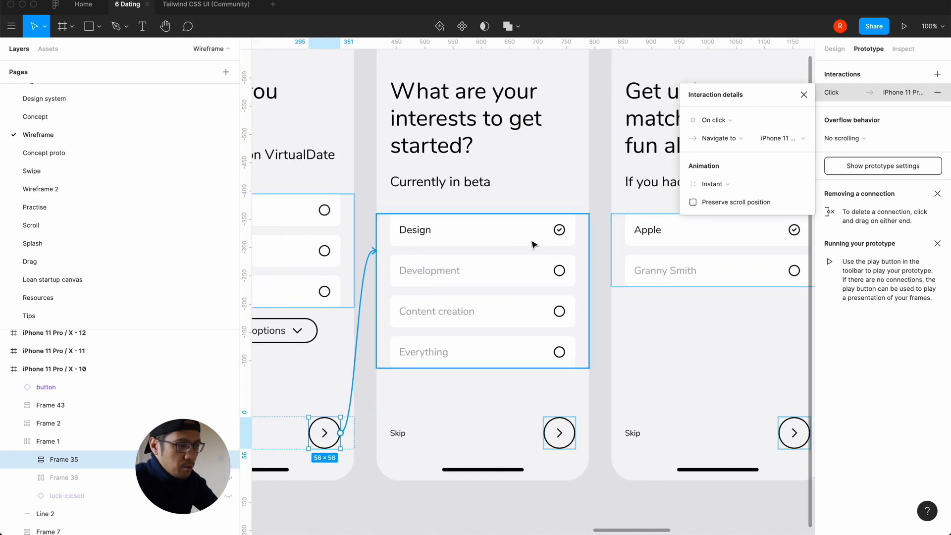
left_click(563, 430)
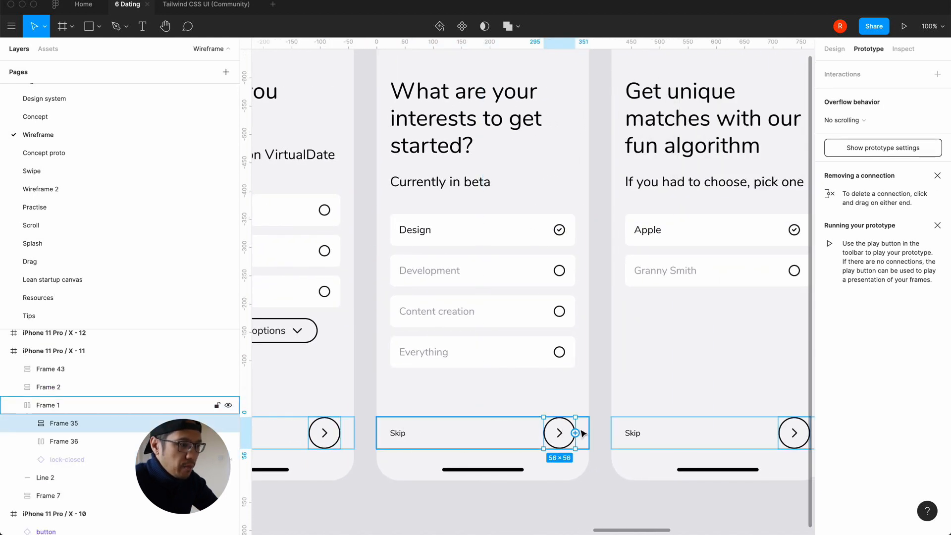
left_click_drag(576, 433, 647, 435)
Link the arrow button on the Apple / Granny Smith screen to the Figma / Photoshop screen
scroll(647, 436, "right", 5)
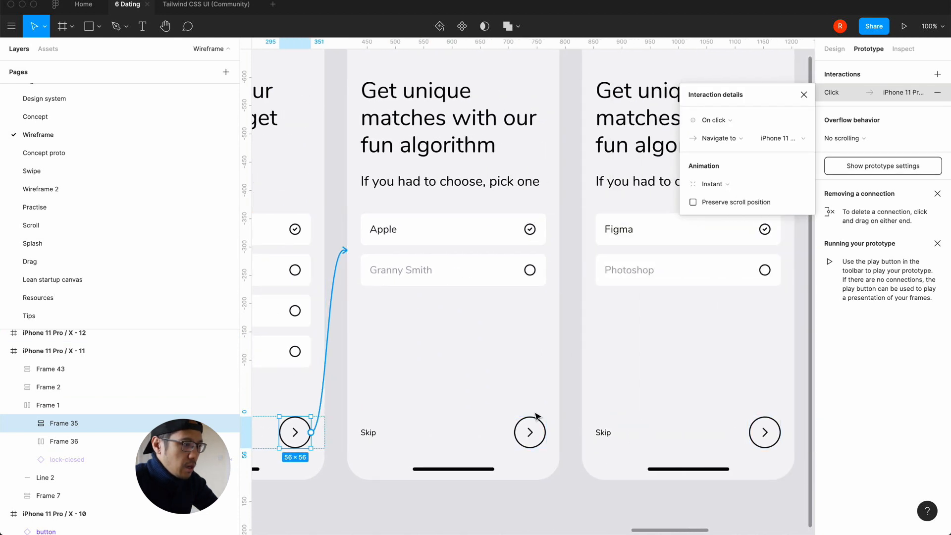
left_click(532, 432)
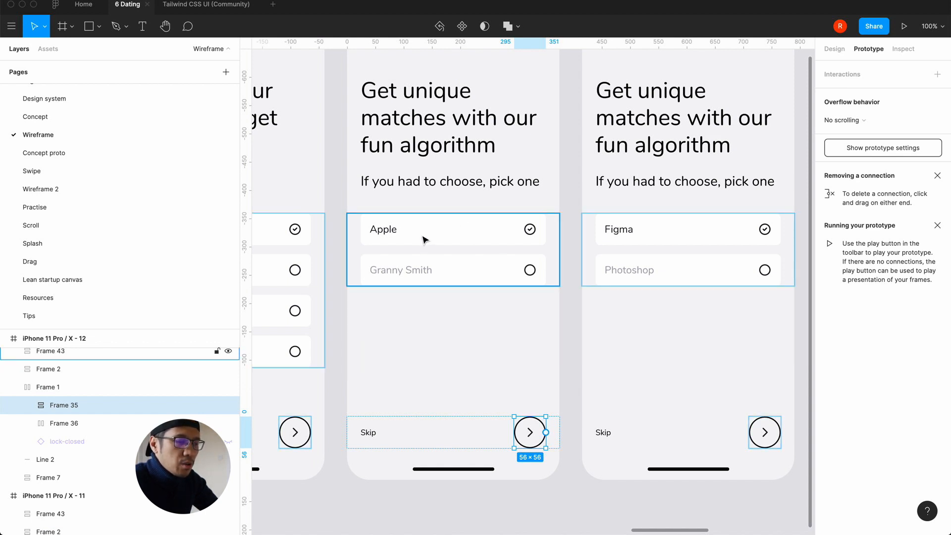
scroll(445, 255, "left", 5)
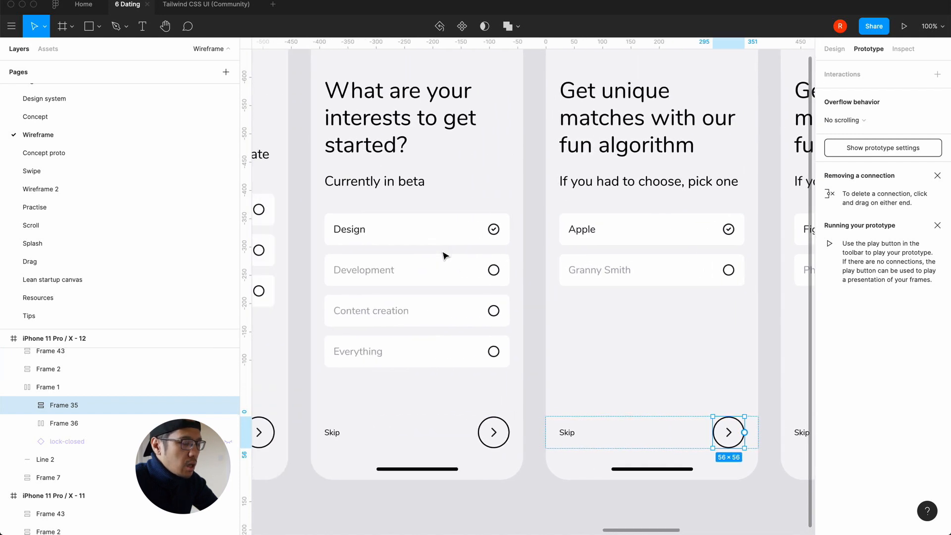
scroll(445, 254, "right", 3)
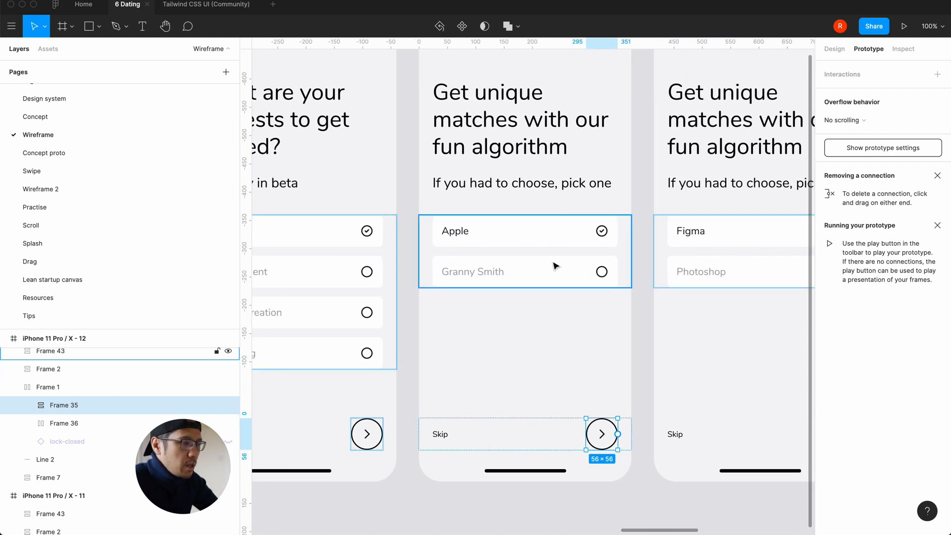
scroll(564, 242, "right", 3)
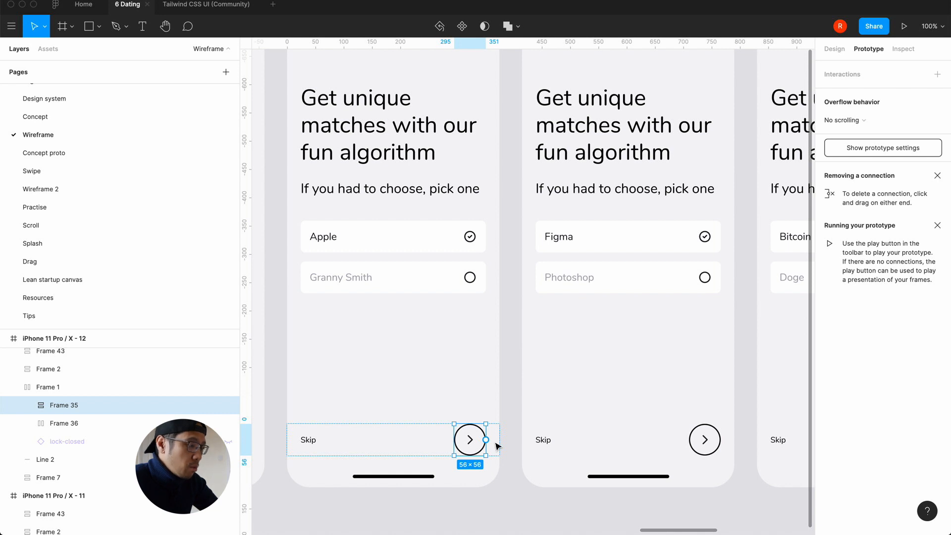
left_click_drag(486, 439, 560, 434)
Link the Figma / Photoshop screen's arrow button to the Bitcoin / Doge screen, and that screen's arrow button to "Before you swipe"
scroll(567, 391, "right", 5)
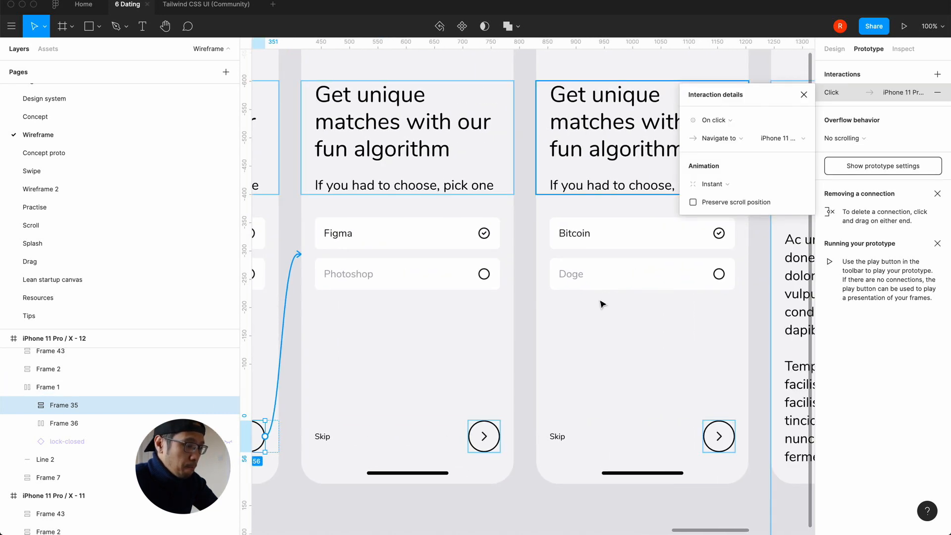
left_click(502, 436)
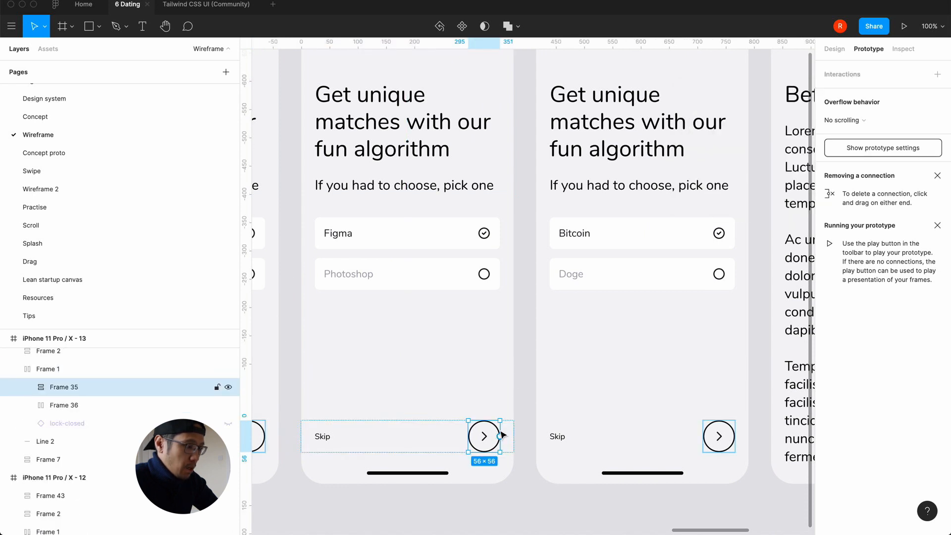
left_click_drag(502, 435, 644, 302)
scroll(584, 436, "right", 4)
left_click(585, 436)
left_click(584, 436)
Link the "I agree" button on the "Before you swipe" screen to the "Upgrade your profile" screen
scroll(477, 158, "right", 5)
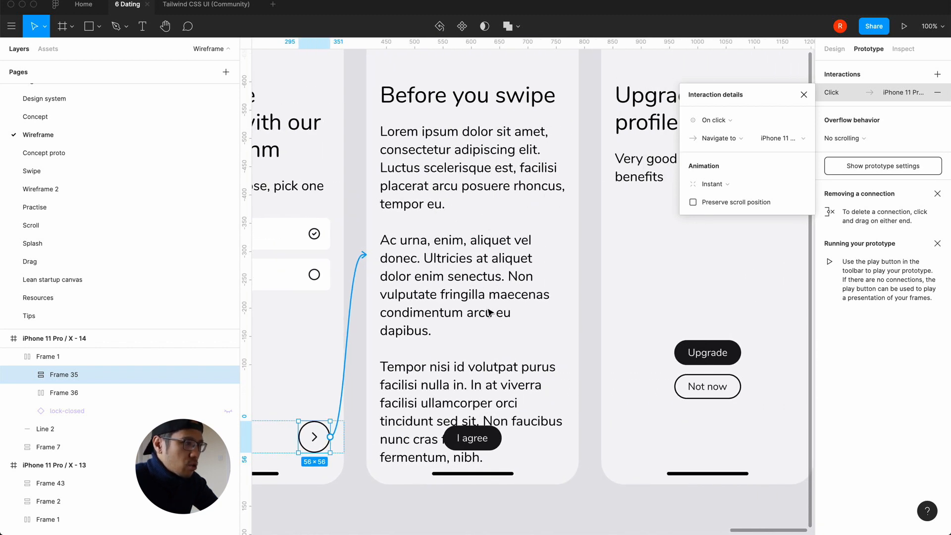
left_click(471, 438)
left_click_drag(502, 438, 669, 438)
scroll(669, 438, "right", 3)
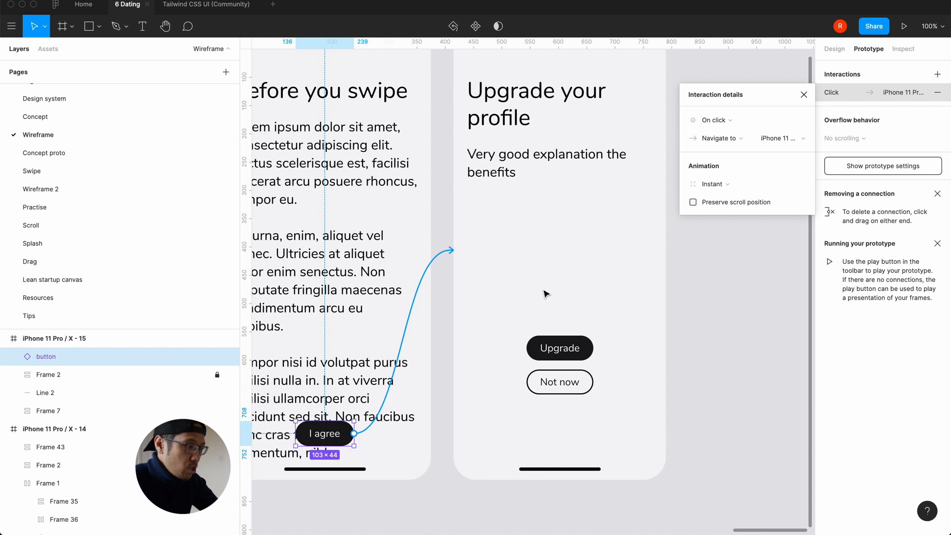
scroll(545, 294, "left", 4)
key("Escape")
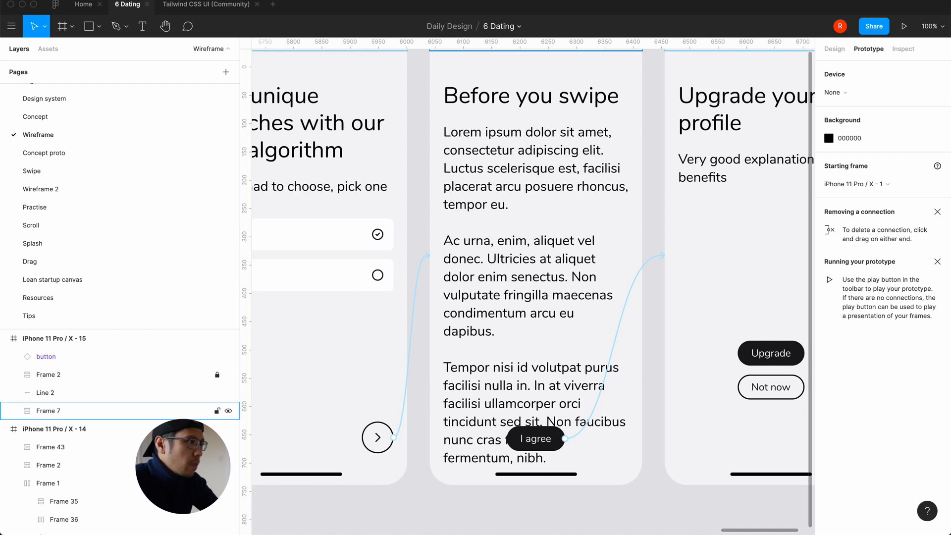
On the "Before you swipe" screen, lock the "I agree" button layer, then unlock and select the text layer Frame 2
scroll(508, 216, "right", 3)
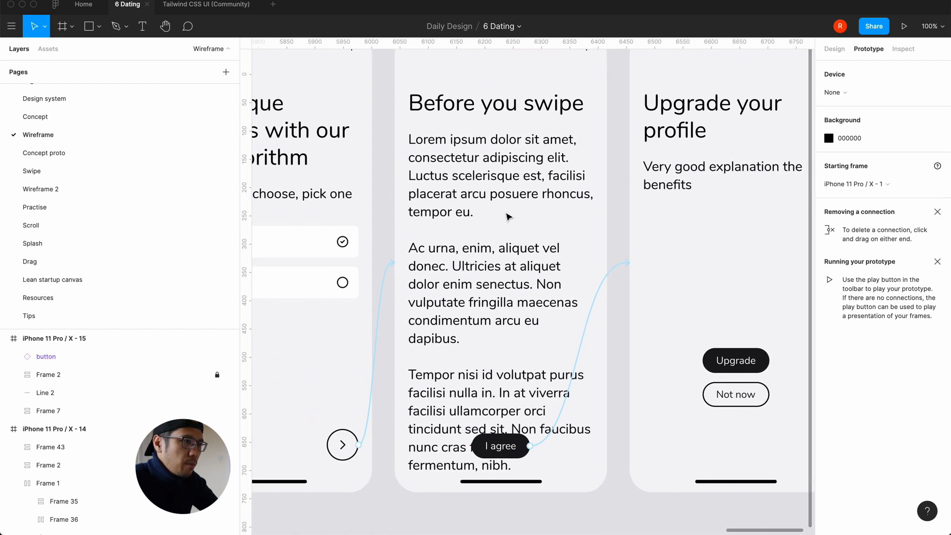
scroll(555, 208, "right", 6)
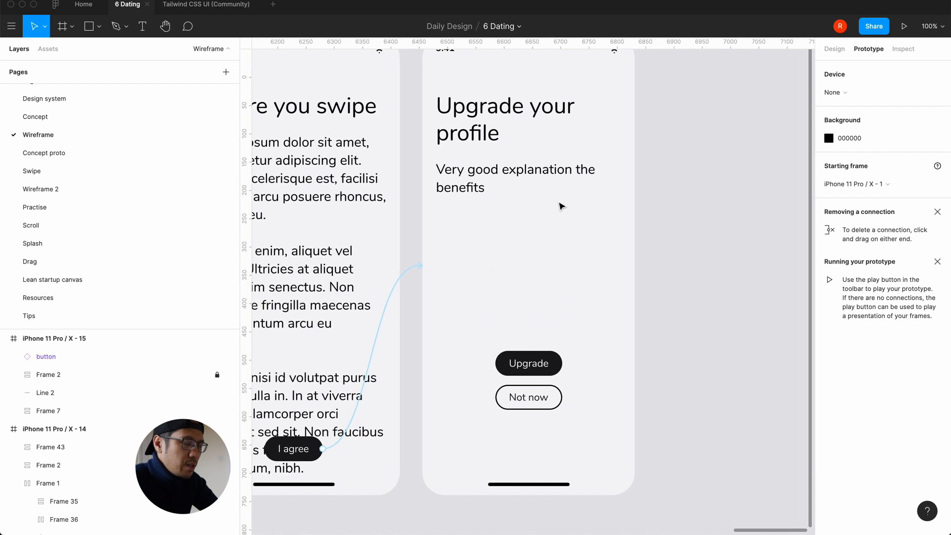
scroll(562, 207, "right", 1)
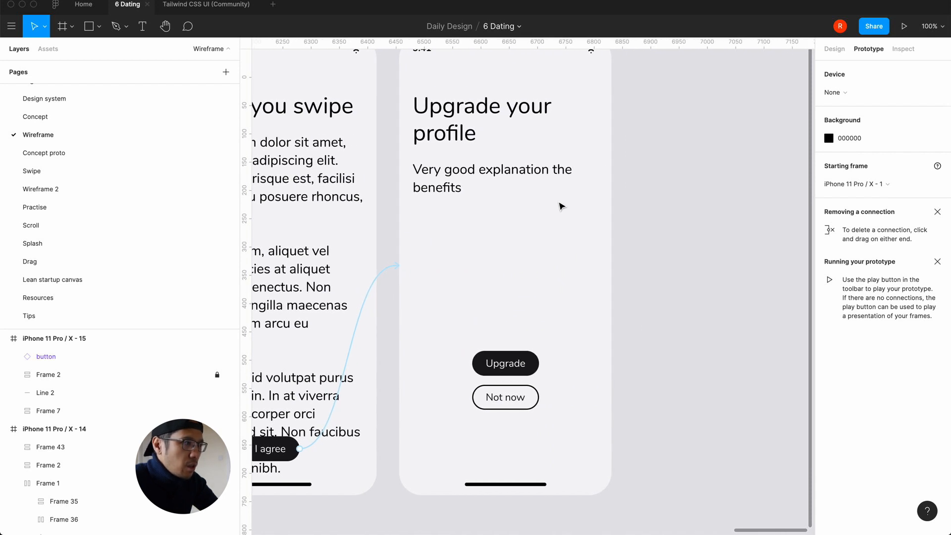
scroll(558, 206, "left", 3)
left_click(834, 50)
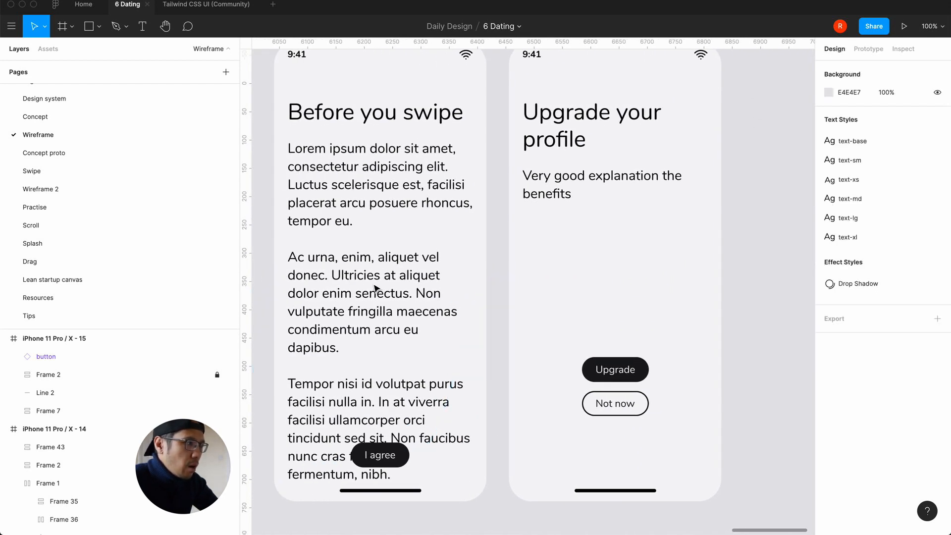
scroll(375, 289, "up", 1)
scroll(375, 289, "left", 1)
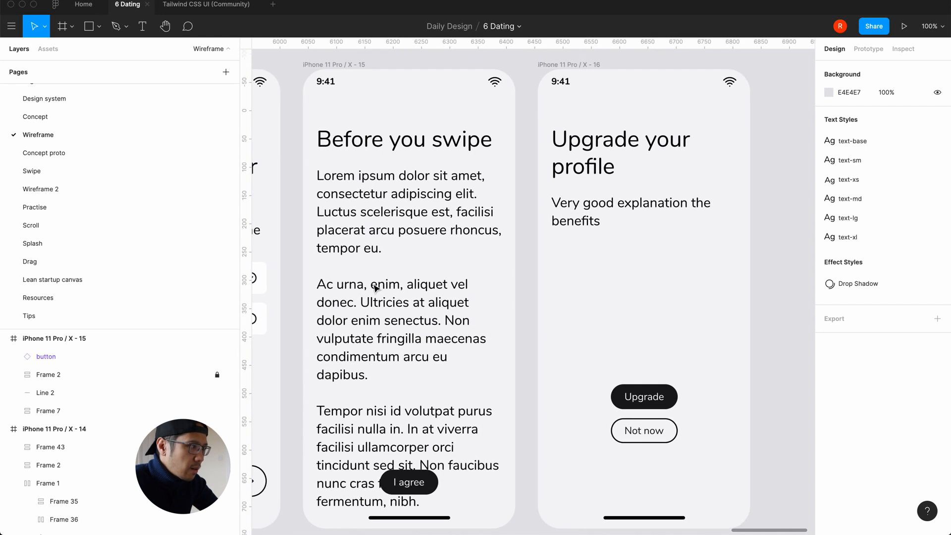
left_click(335, 66)
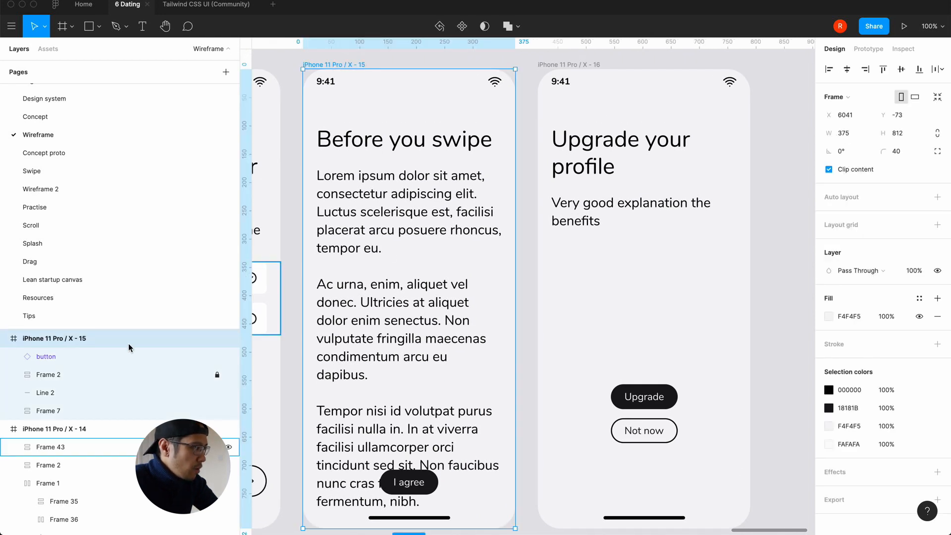
left_click(217, 357)
left_click(217, 374)
left_click(148, 375)
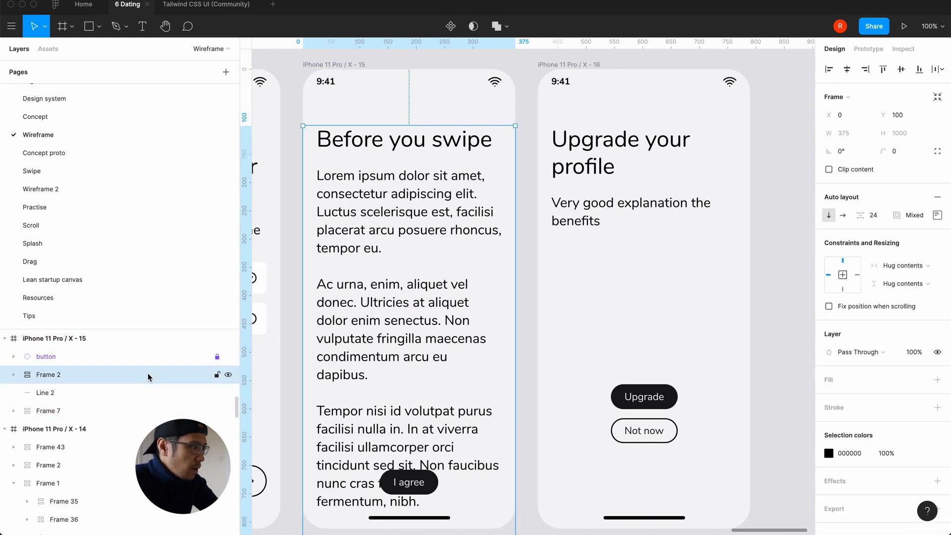
Group the text layer Frame 2 on the "Before you swipe" screen and wrap the group in a new frame
scroll(385, 357, "down", 5)
scroll(384, 358, "left", 1)
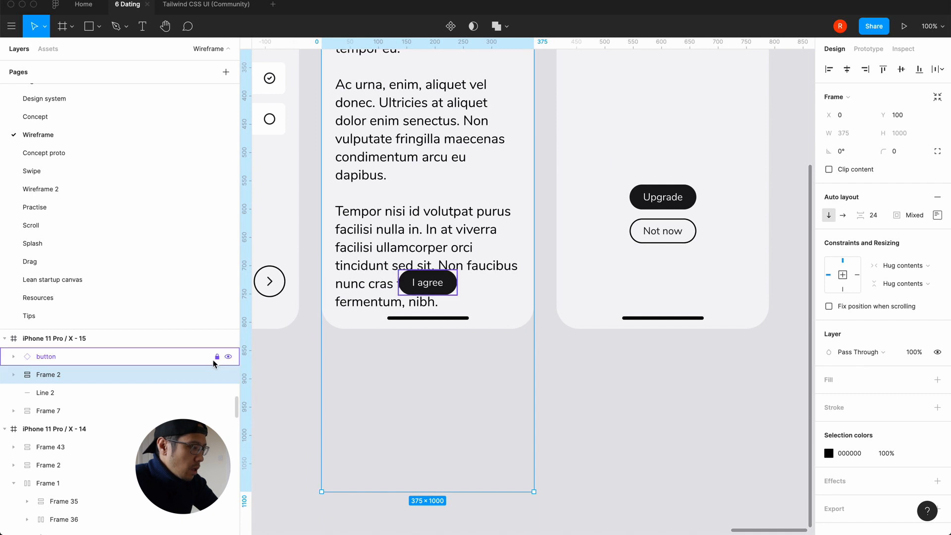
left_click(21, 377)
left_click(21, 377)
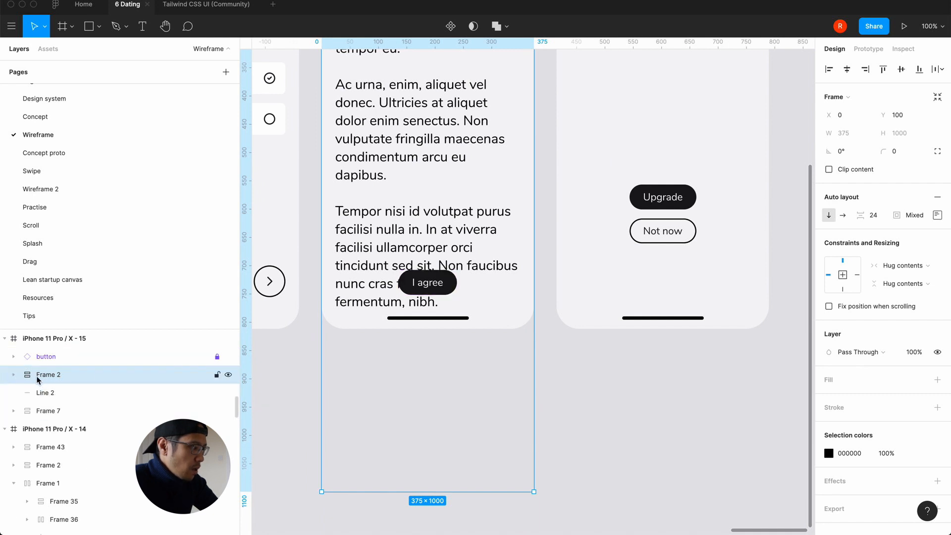
key("super+g")
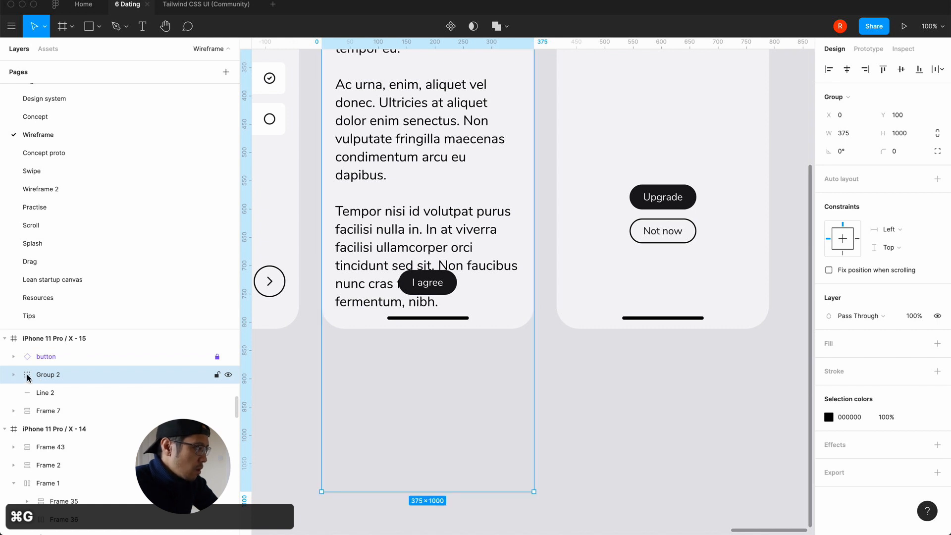
right_click(27, 378)
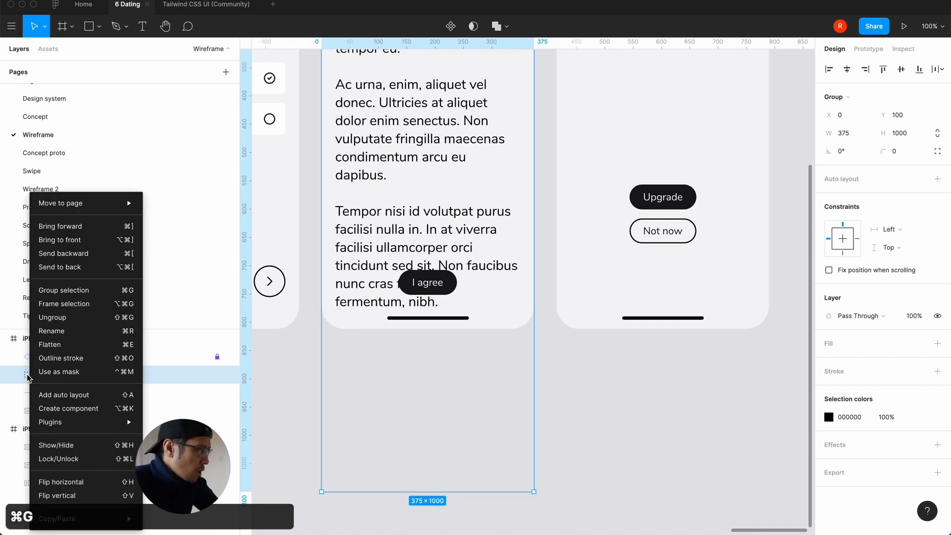
left_click(63, 305)
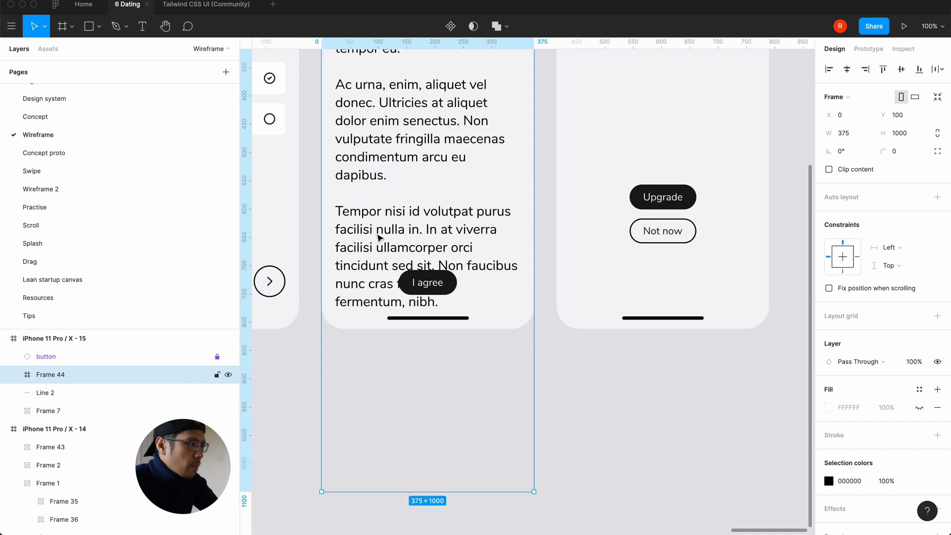
Shorten the new text frame to a height of 712 so it ends at the phone screen's lower edge
left_click(14, 375)
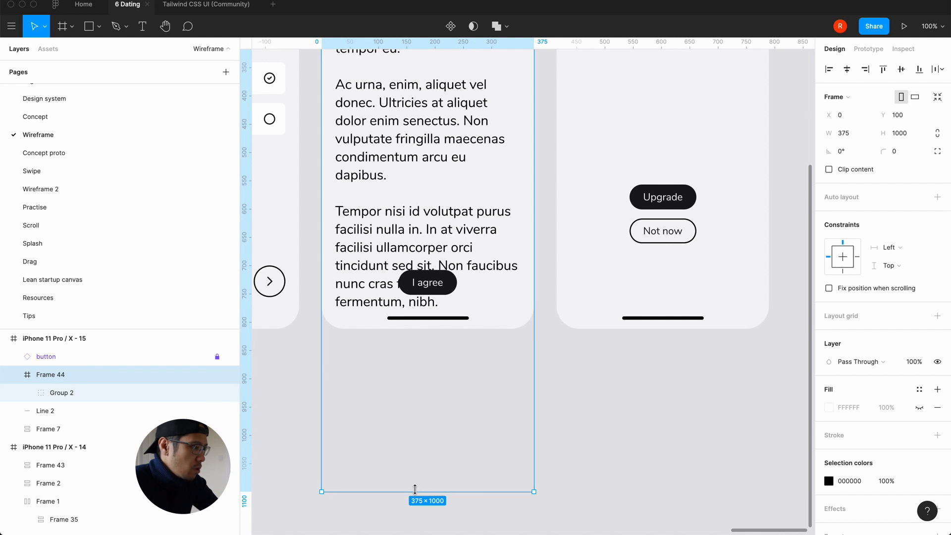
left_click_drag(416, 492, 418, 331)
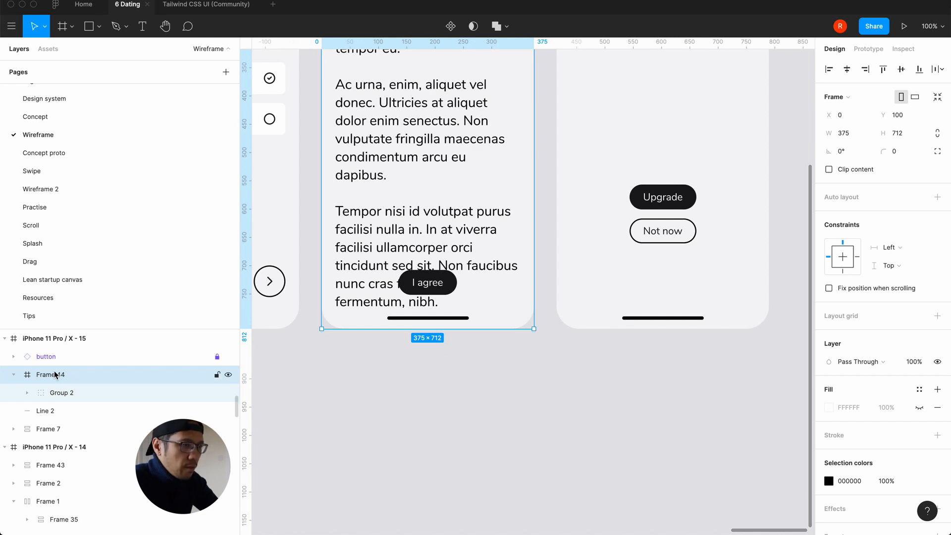
Open the overflow behavior options for the text frame on the "Before you swipe" screen
left_click(868, 48)
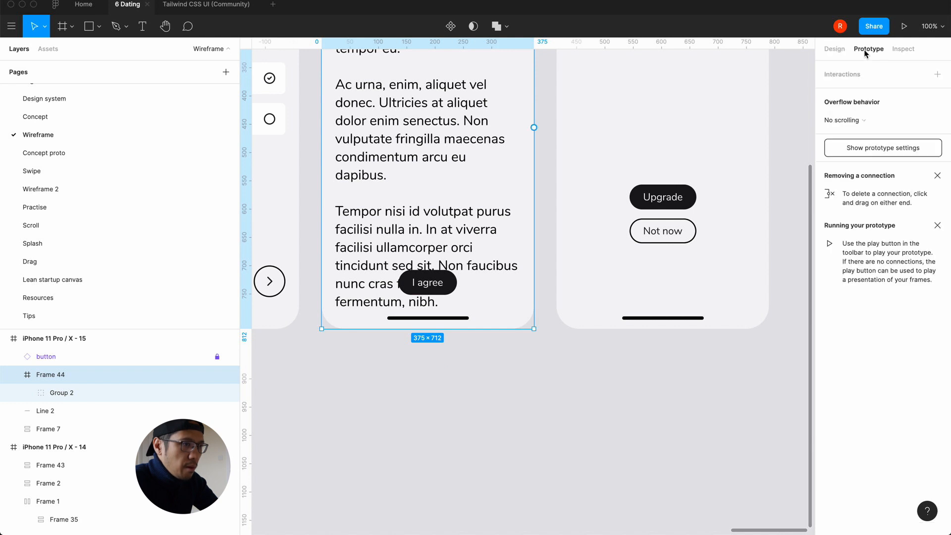
left_click(843, 121)
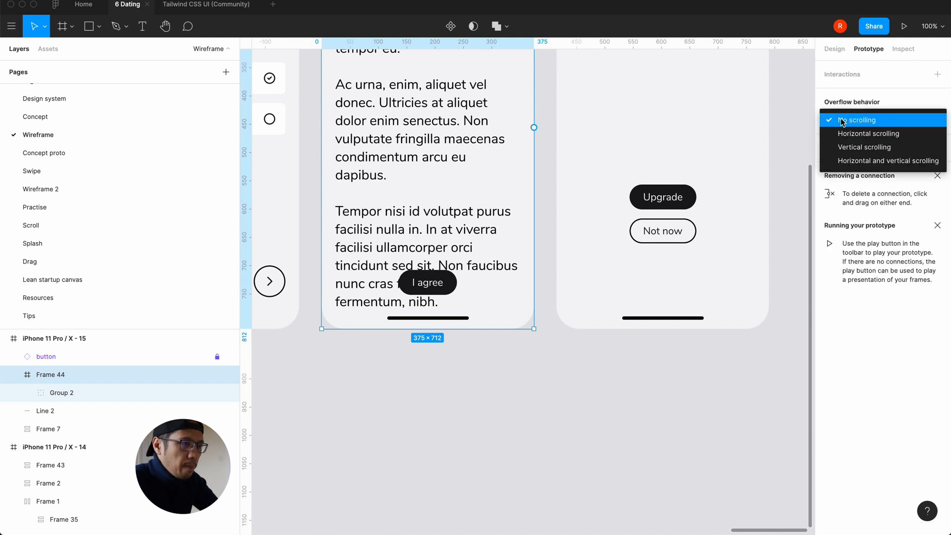
left_click(842, 121)
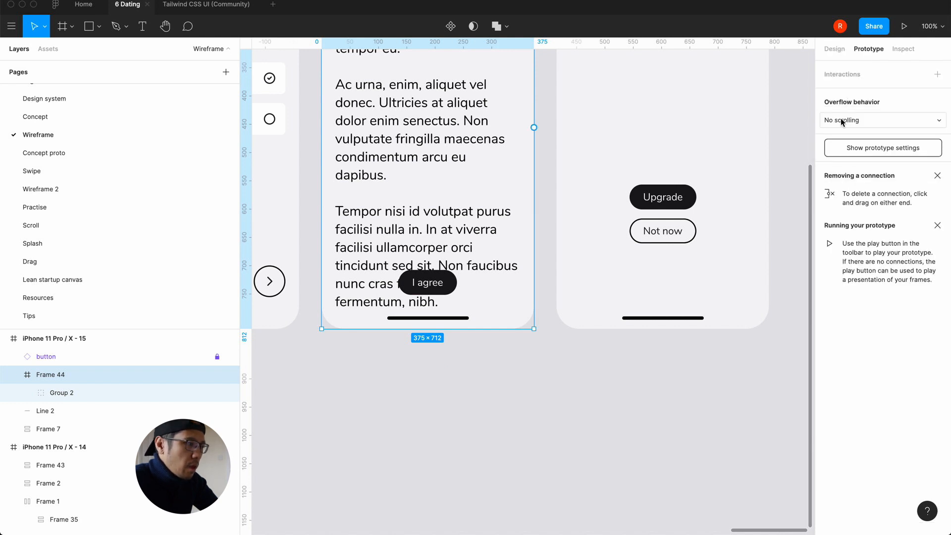
left_click(580, 361)
scroll(579, 363, "up", 3)
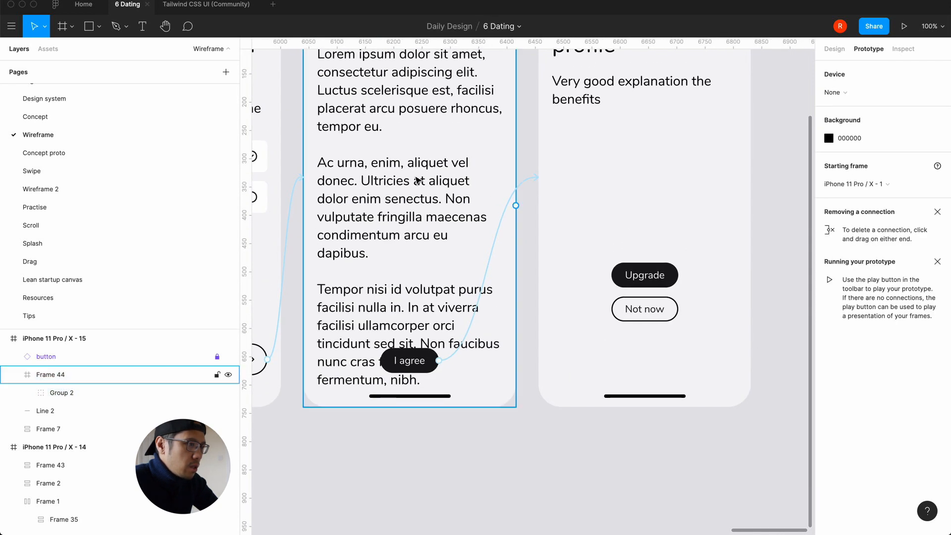
Review the overflow behavior options for the text layer Frame 2 nested inside Frame 44 on the "Before you swipe" screen
scroll(518, 293, "up", 5)
scroll(518, 292, "right", 1)
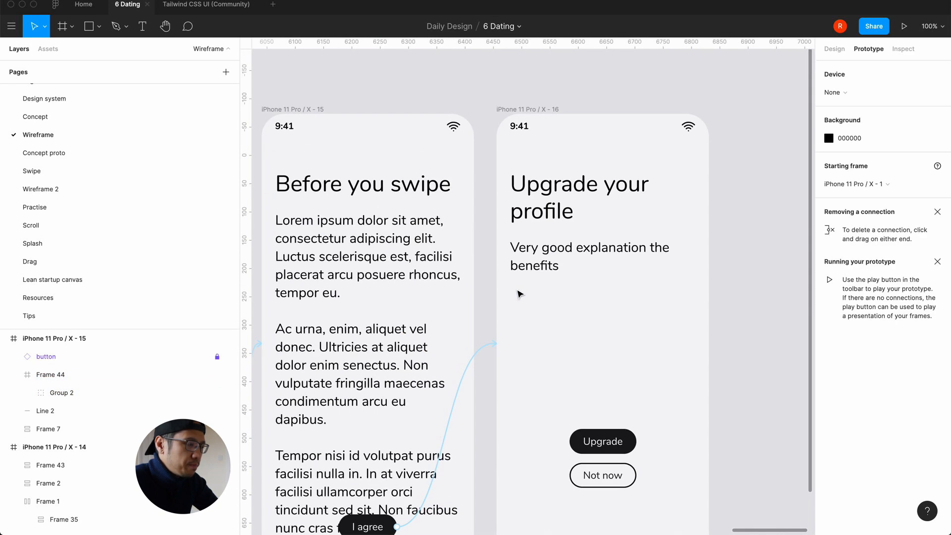
left_click(361, 347)
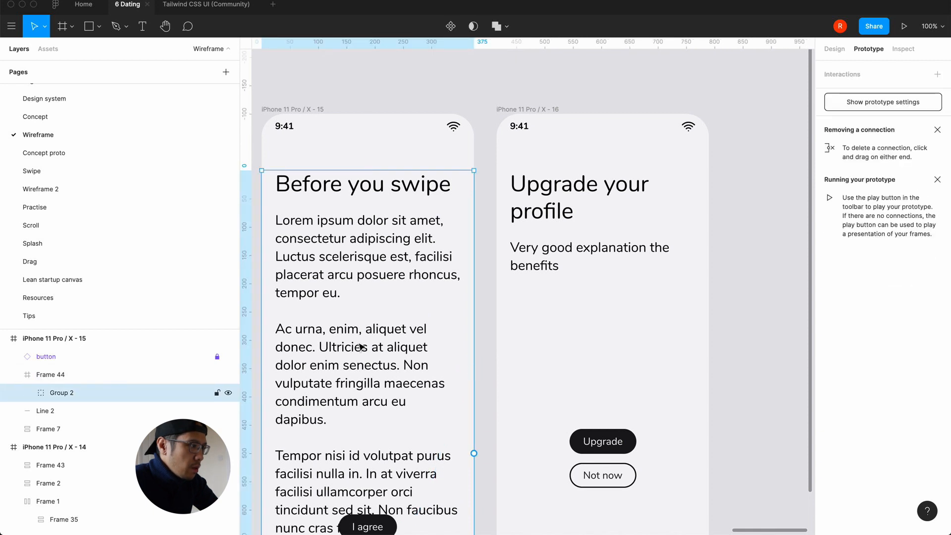
double_click(361, 347)
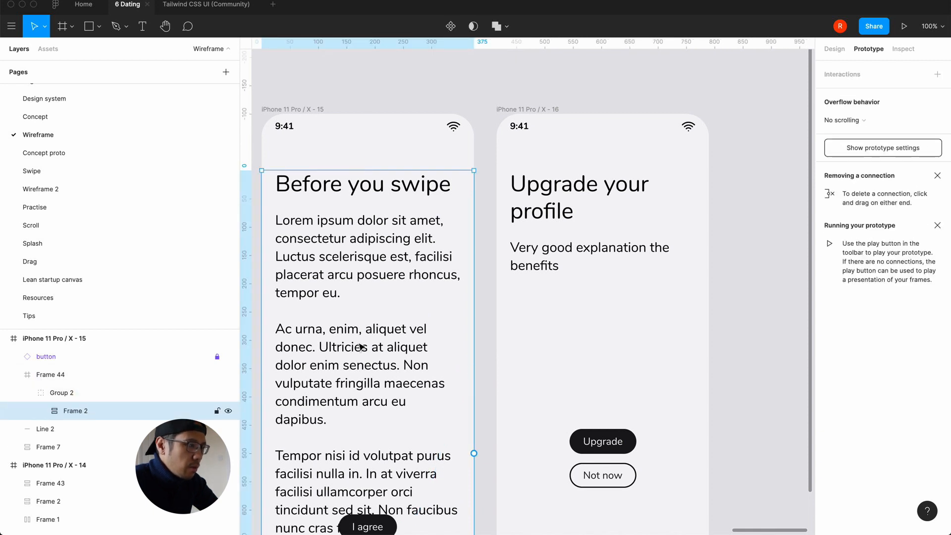
left_click(861, 122)
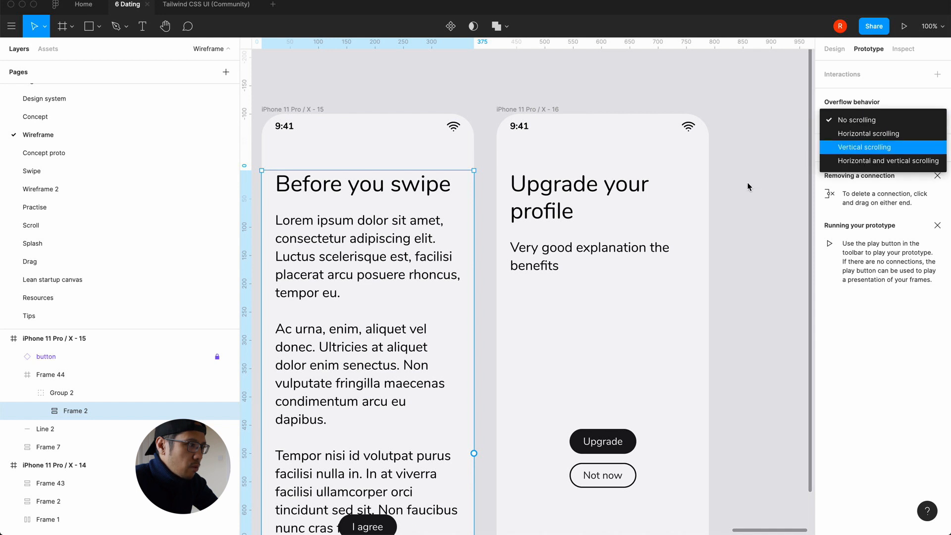
left_click(49, 374)
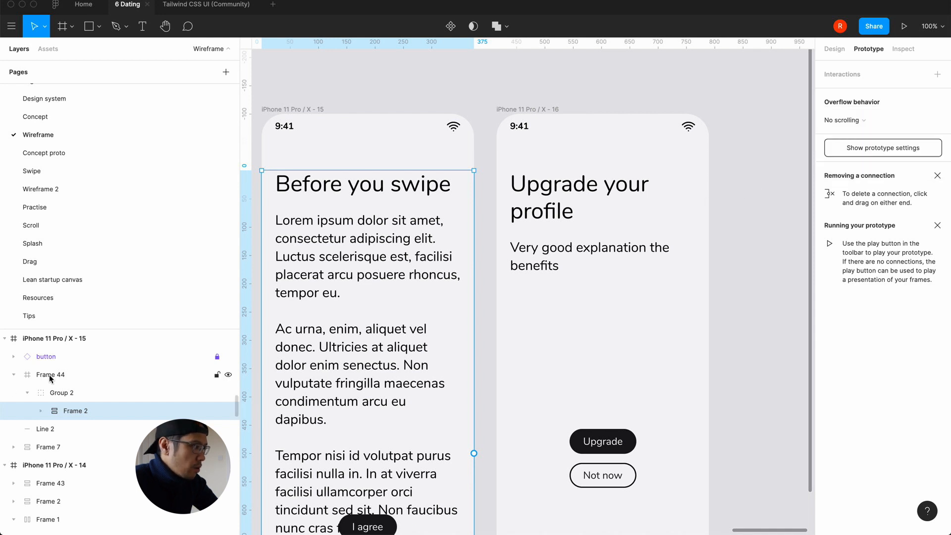
double_click(49, 375)
left_click(321, 94)
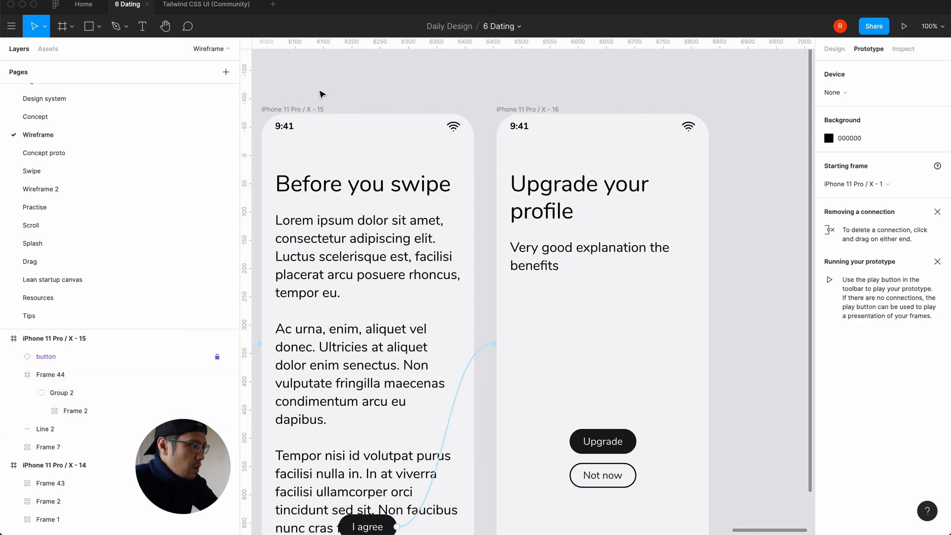
Preview the prototype from the splash screen, restart it to check the timing, and return to the 6 Dating file
scroll(395, 192, "left", 5)
left_click(904, 26)
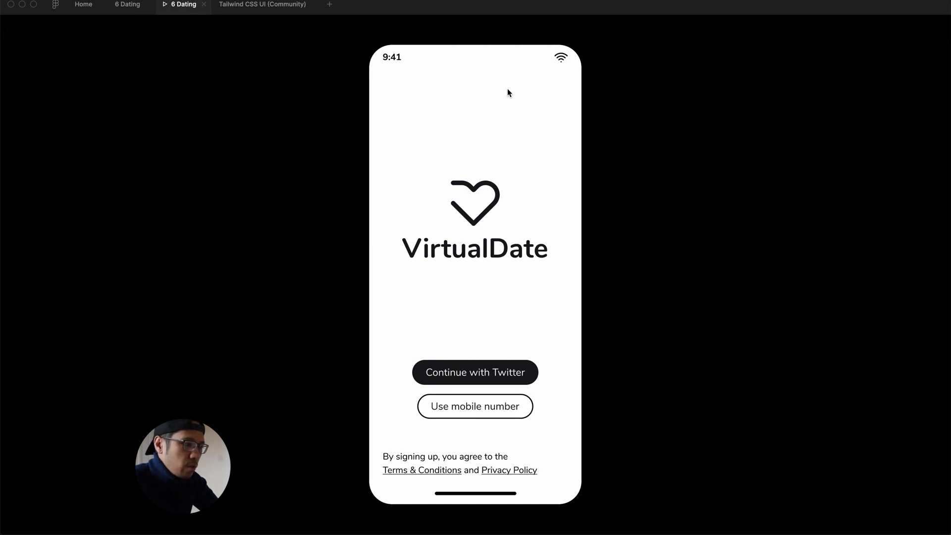
key("r")
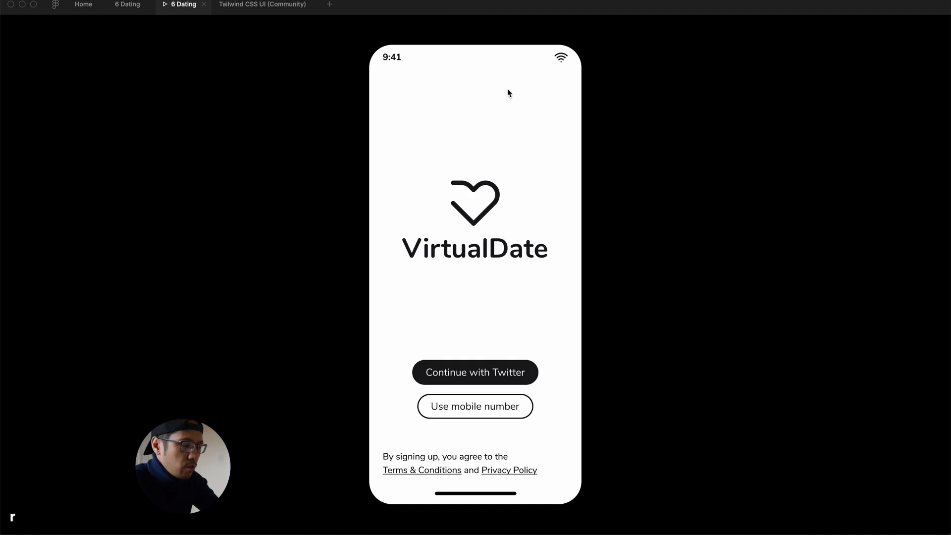
left_click(203, 5)
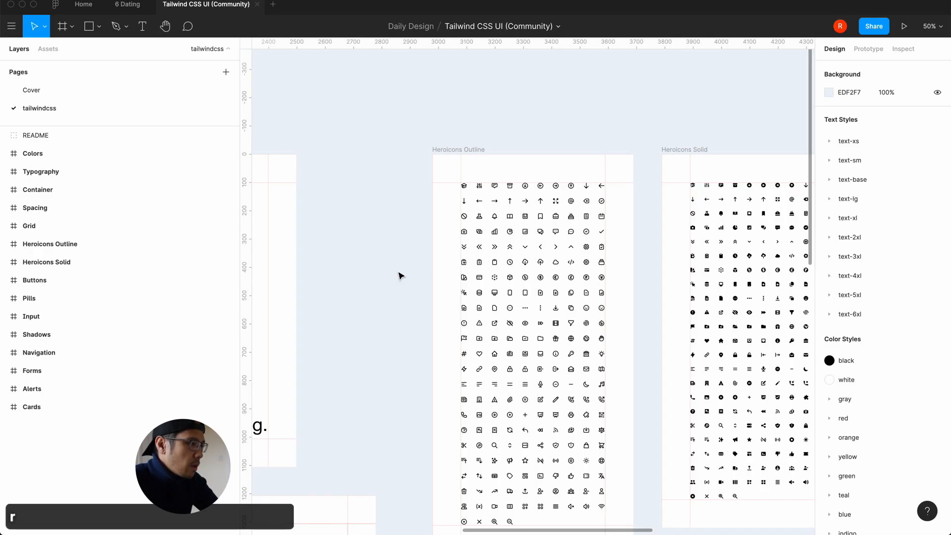
left_click(127, 4)
Set the delay on the first VirtualDate splash screen's transition to the sign-up screen to 800 ms
scroll(386, 274, "left", 10)
scroll(386, 274, "left", 20)
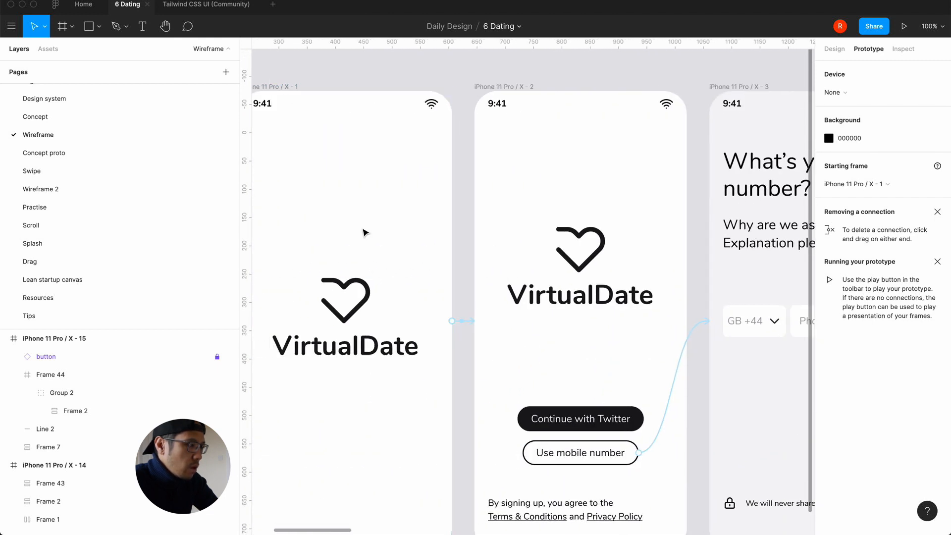
left_click(365, 299)
left_click(378, 238)
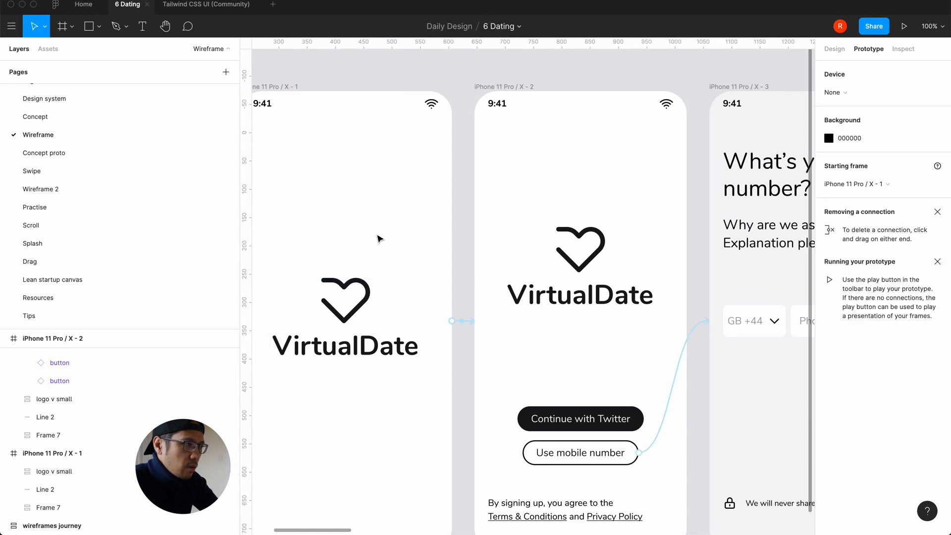
left_click(277, 92)
left_click(278, 80)
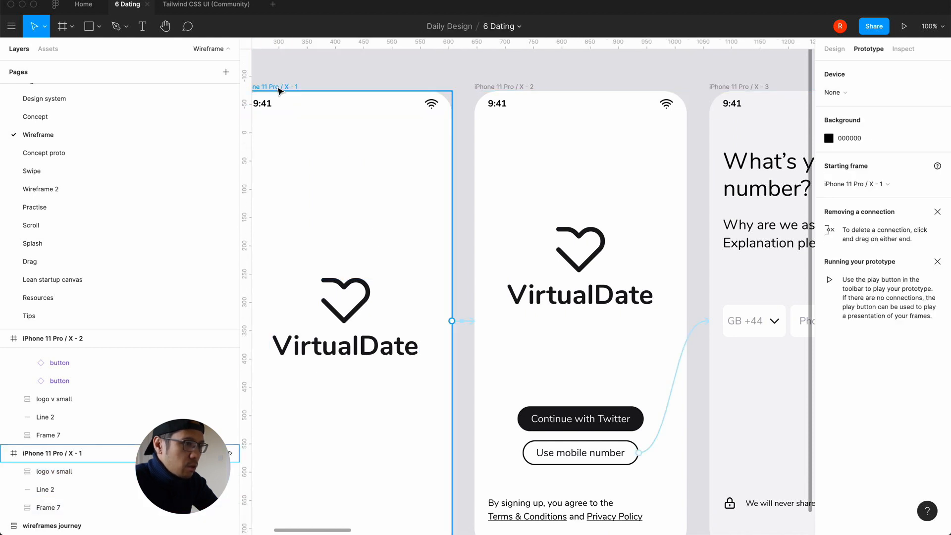
left_click(279, 87)
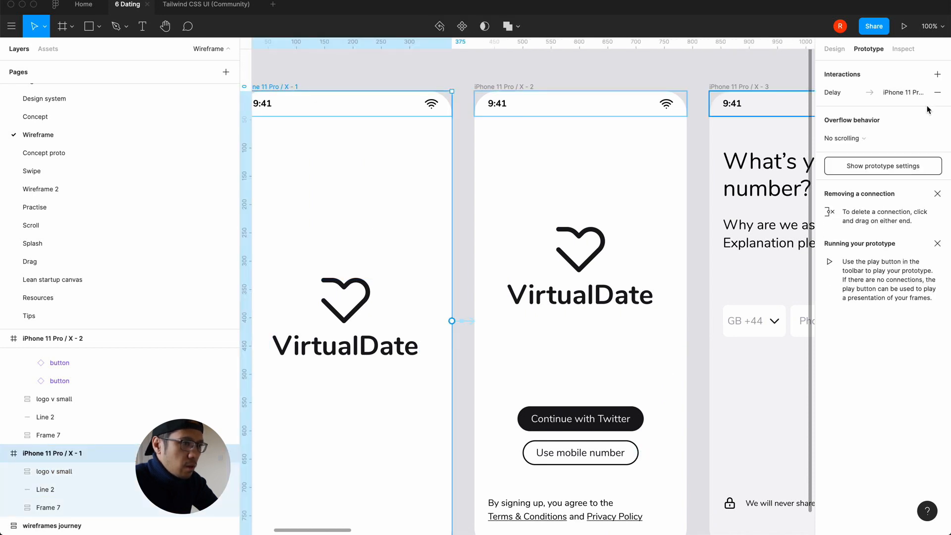
left_click(861, 95)
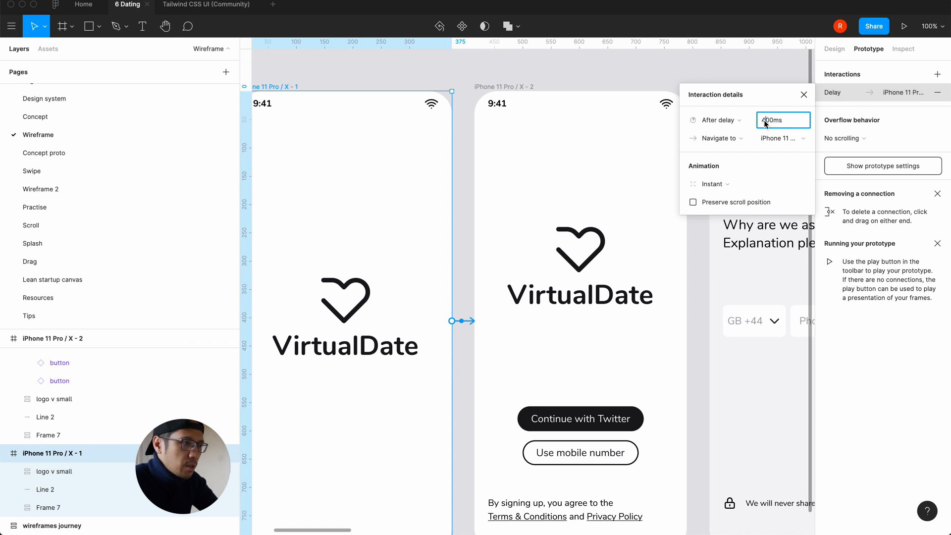
key("BackSpace")
type("8")
key("Return")
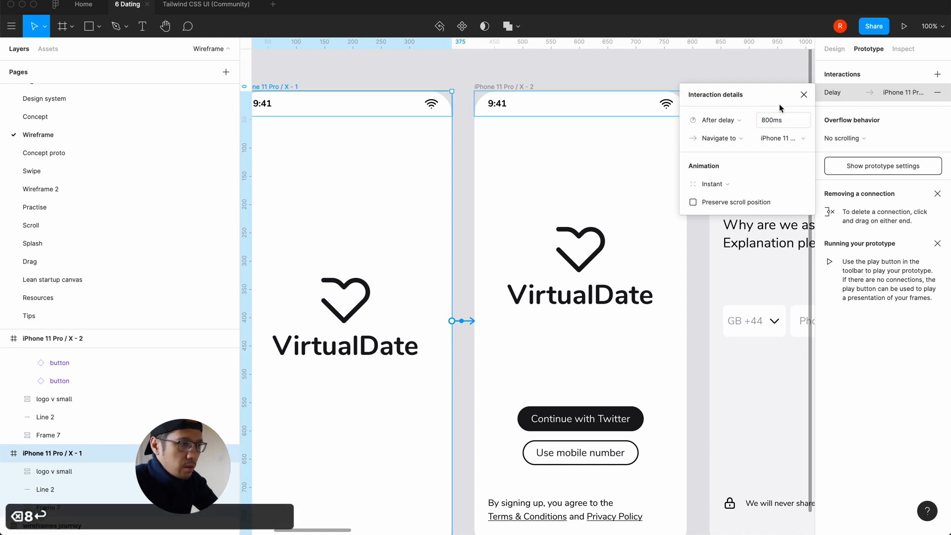
left_click(804, 93)
left_click(723, 83)
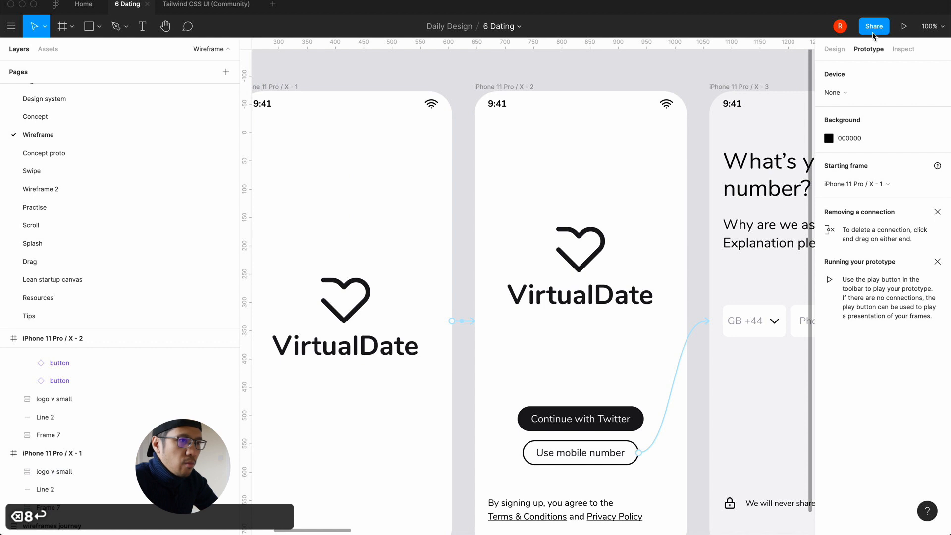
Preview the prototype and walk through the mobile number route, number verification, location, first name and first photo screens
left_click(904, 27)
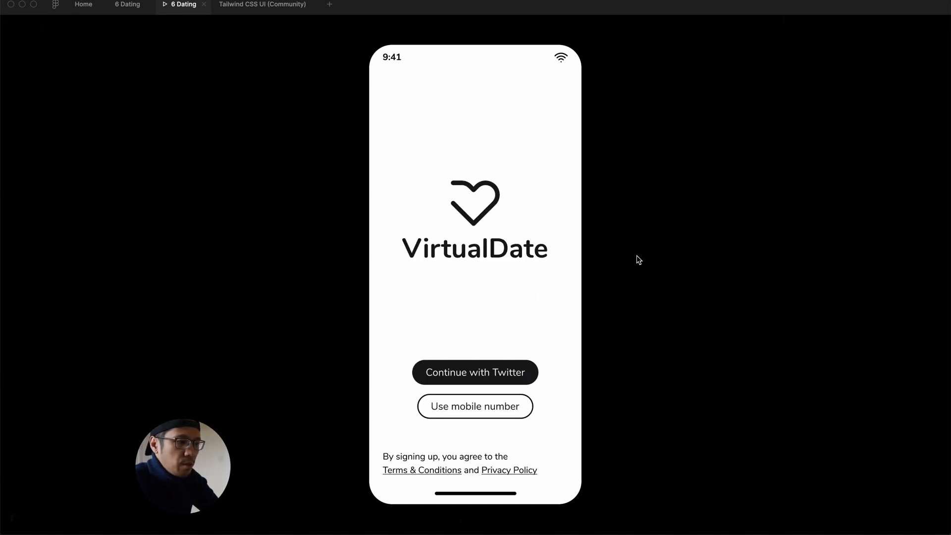
left_click(480, 410)
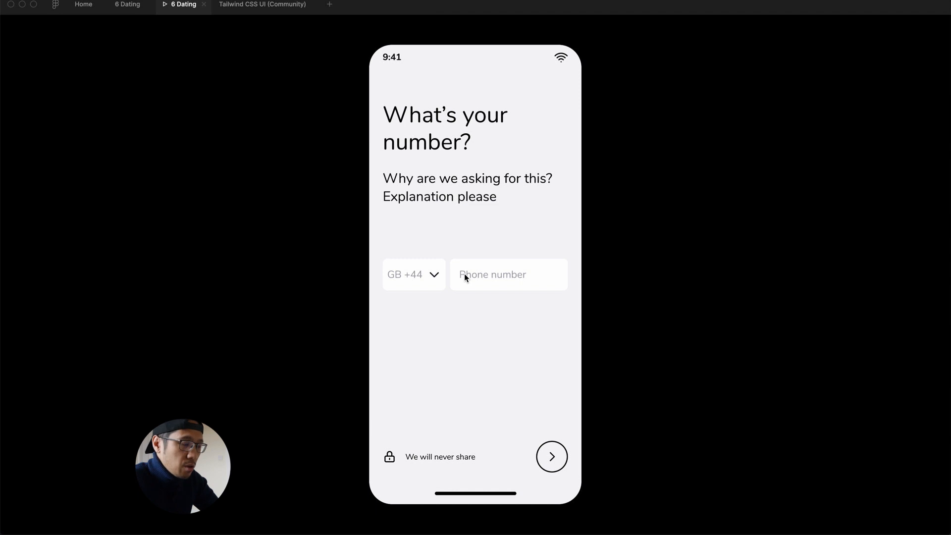
left_click(546, 459)
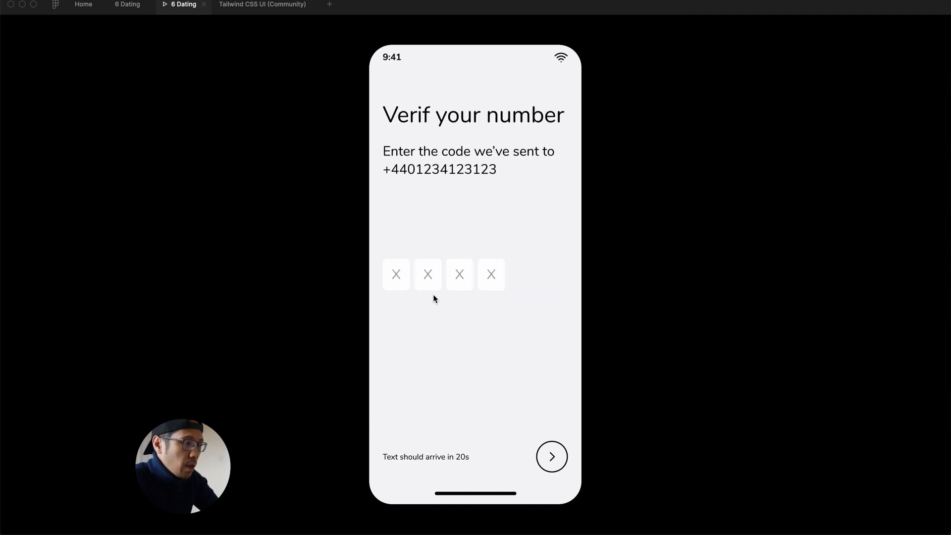
left_click(550, 456)
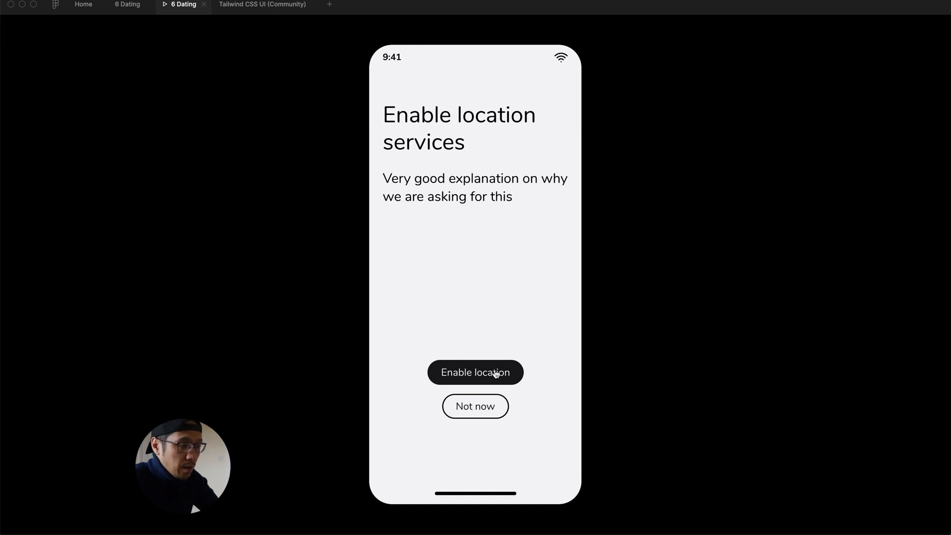
left_click(472, 373)
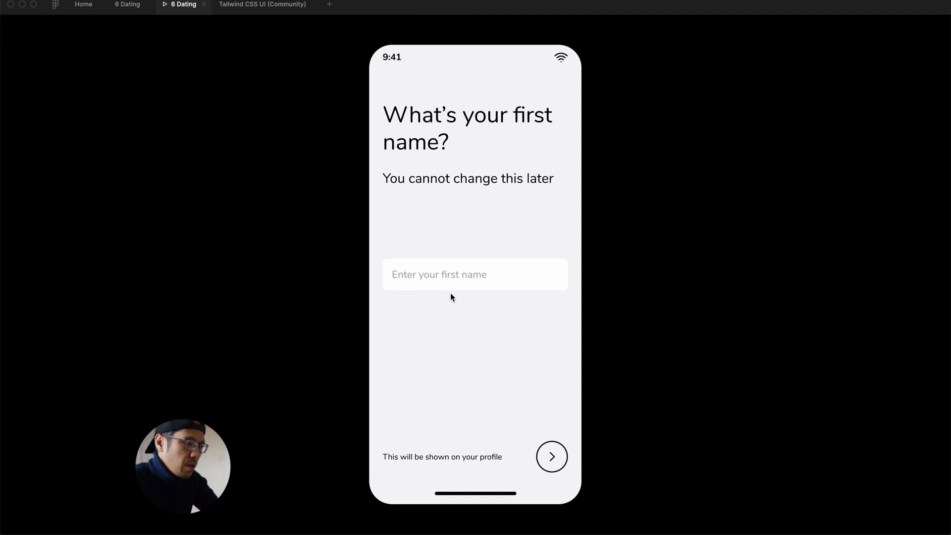
left_click(551, 460)
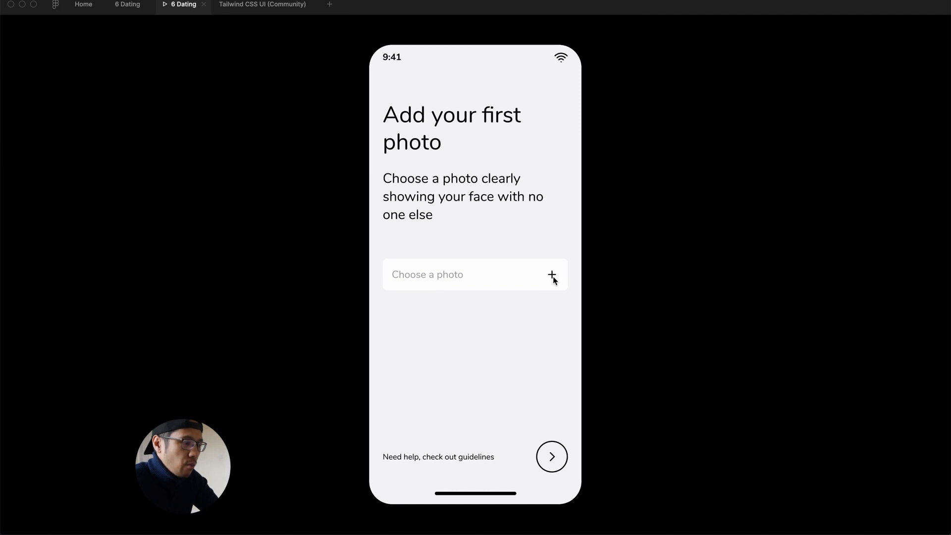
left_click(551, 460)
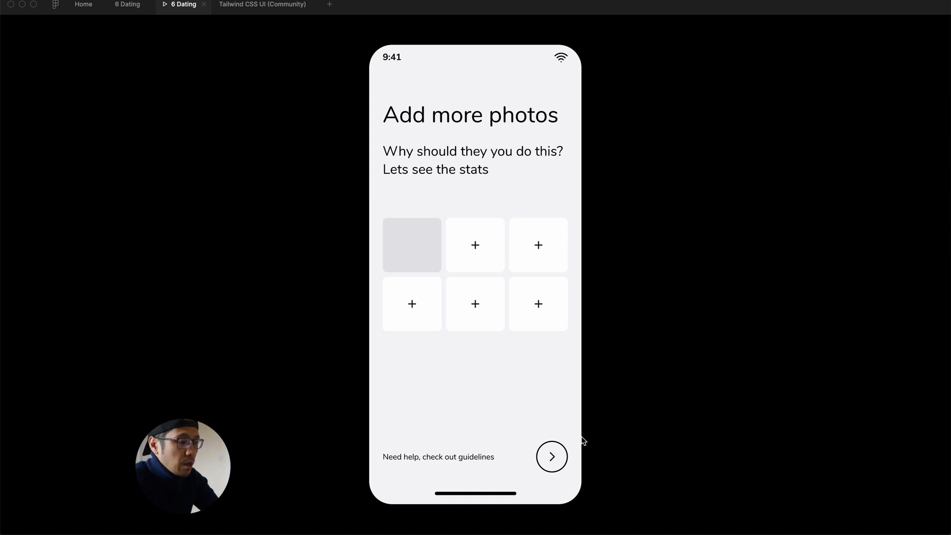
Test the remaining onboarding flow from "Add more photos" through birthday, identity, interests and matching questions, agreeing to the terms at the end
left_click(553, 456)
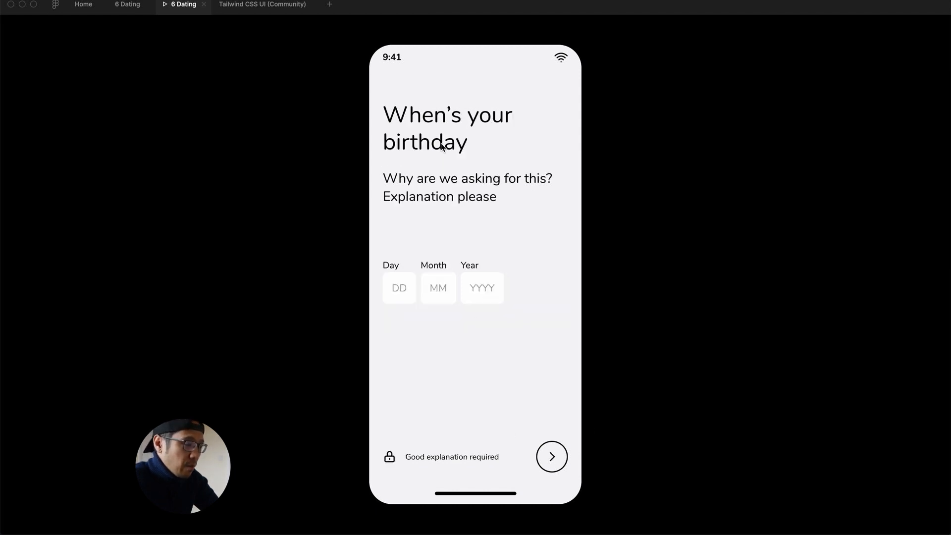
left_click(552, 456)
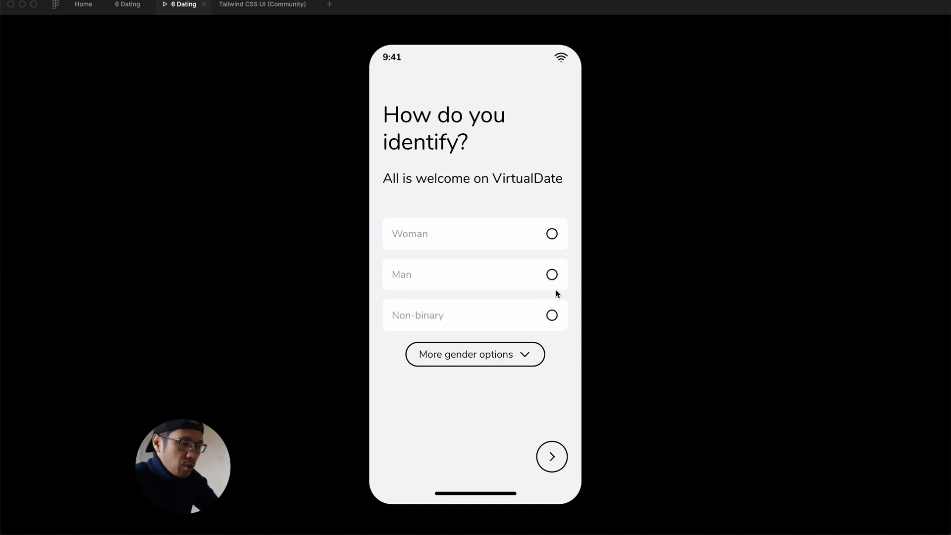
left_click(552, 457)
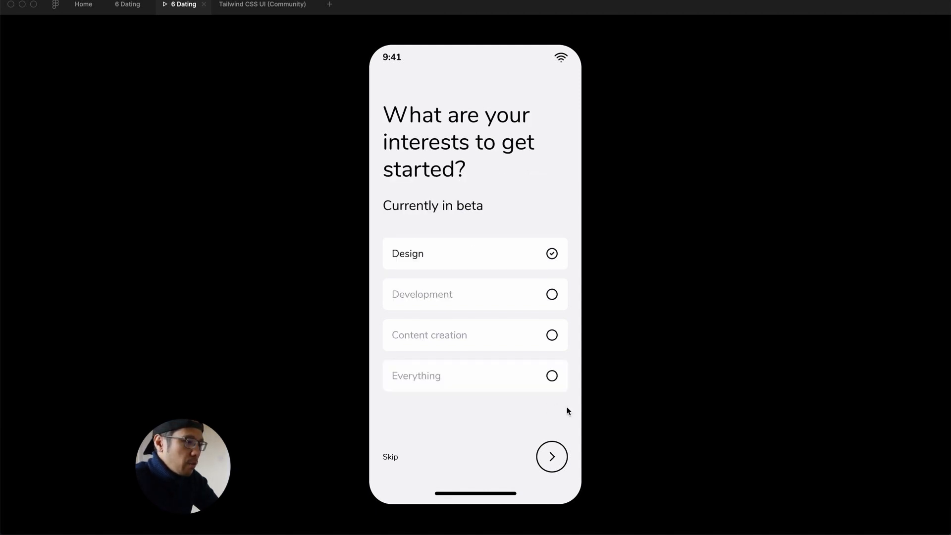
left_click(552, 454)
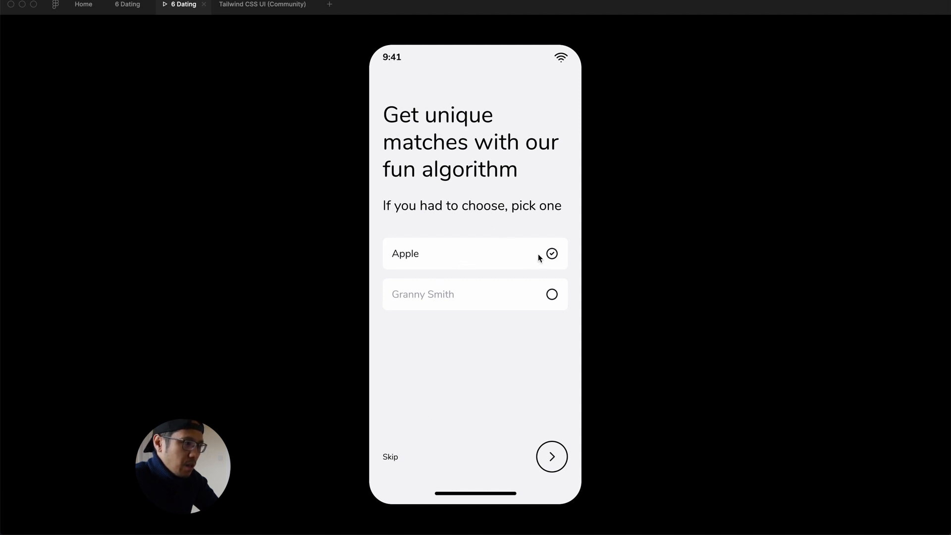
left_click(546, 465)
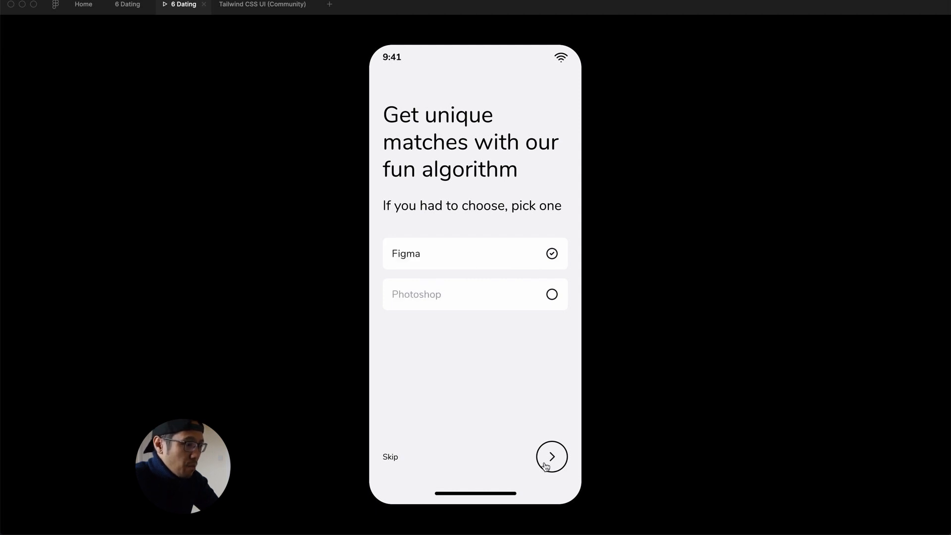
left_click(546, 465)
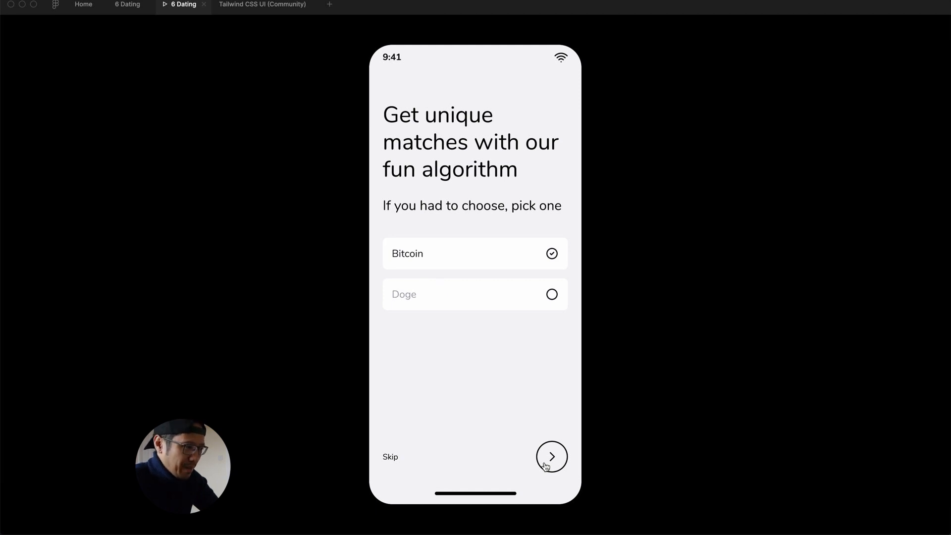
left_click(546, 466)
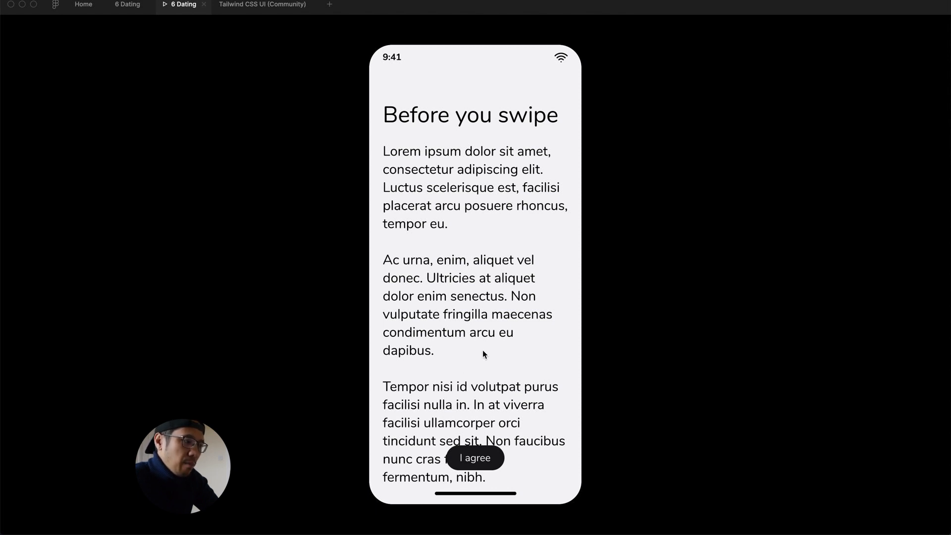
left_click(481, 460)
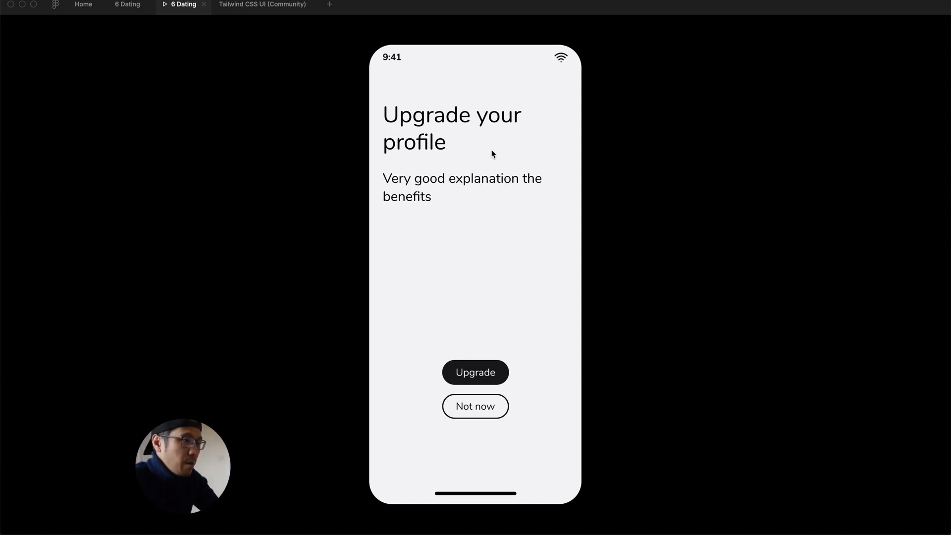
Close the preview, return to the 6 Dating file and review its sharing options
left_click(203, 5)
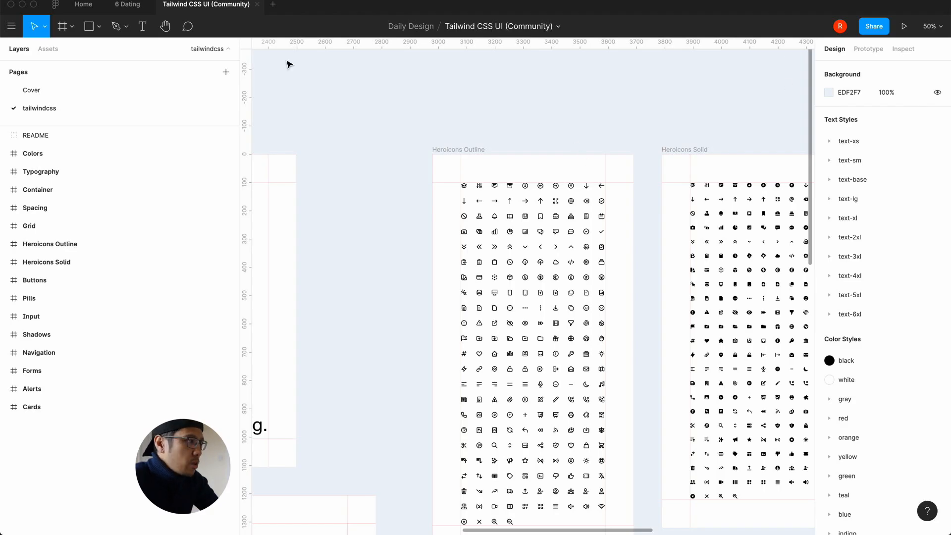
left_click(127, 4)
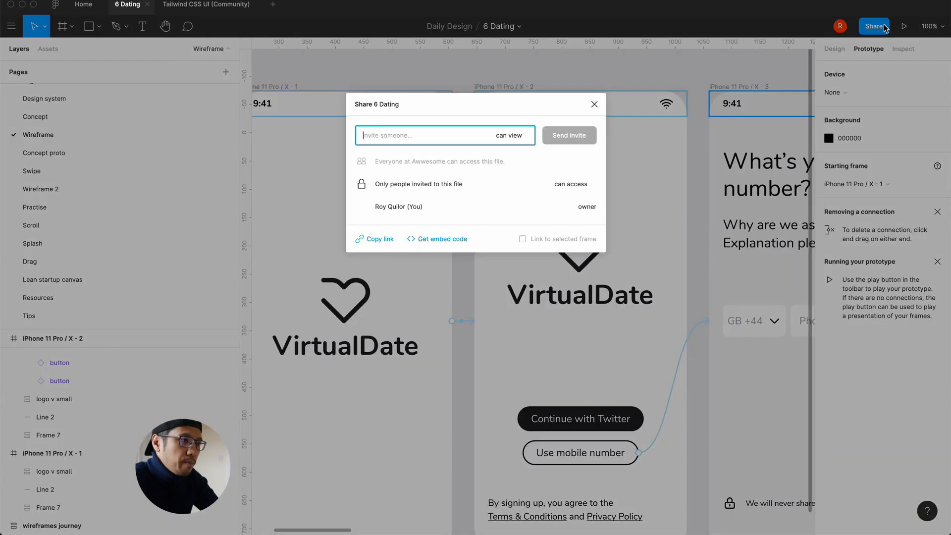
left_click(884, 28)
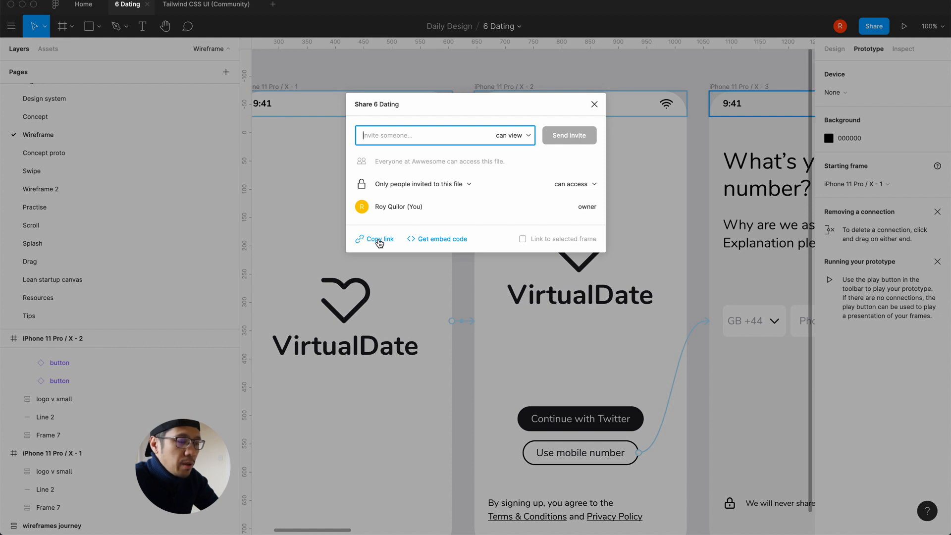
left_click(595, 104)
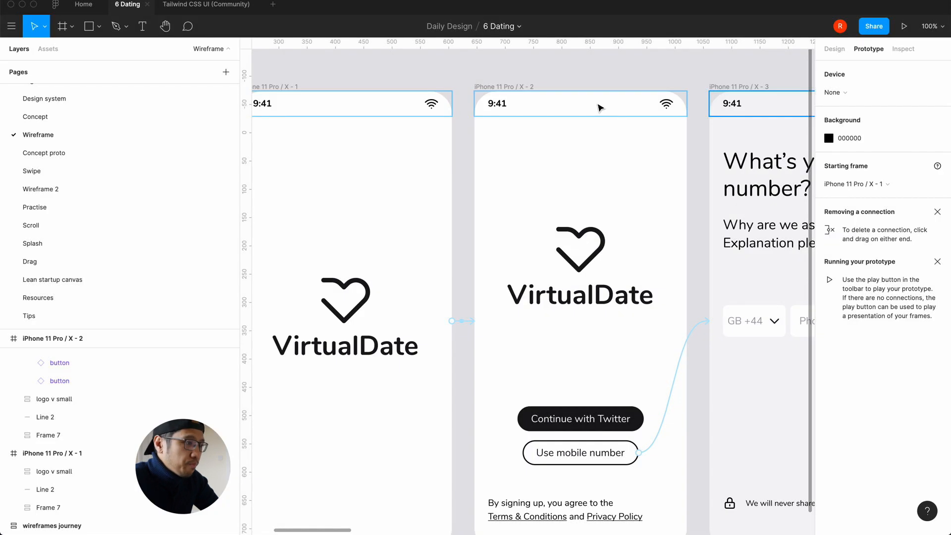
Set the overflow behavior of the text frame on the "Before you swipe" screen to vertical scrolling
scroll(644, 262, "right", 6)
scroll(629, 254, "down", 5)
scroll(628, 253, "right", 15)
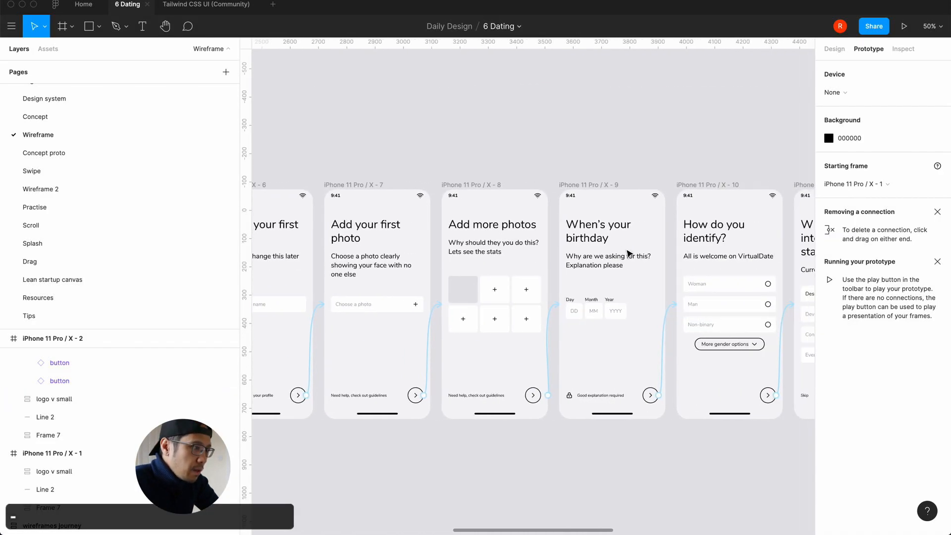
left_click(480, 287)
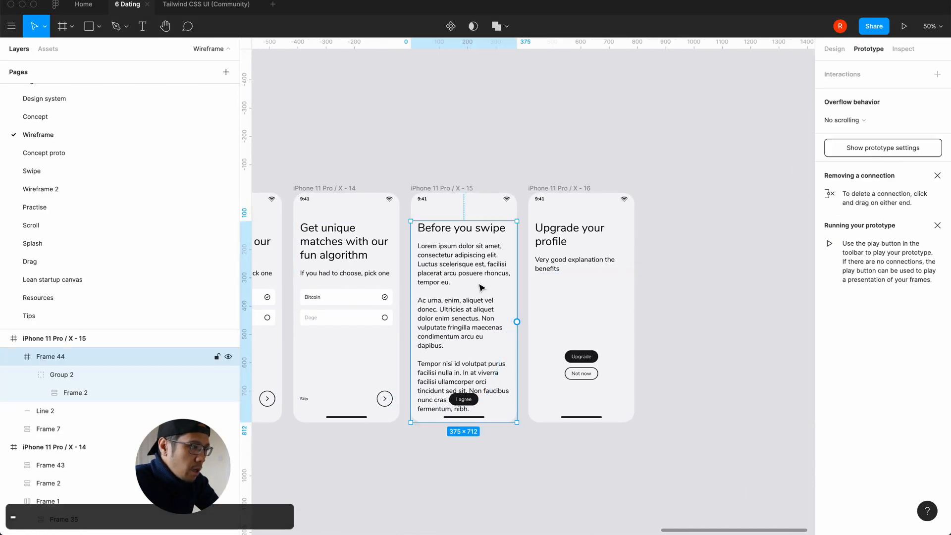
left_click(846, 121)
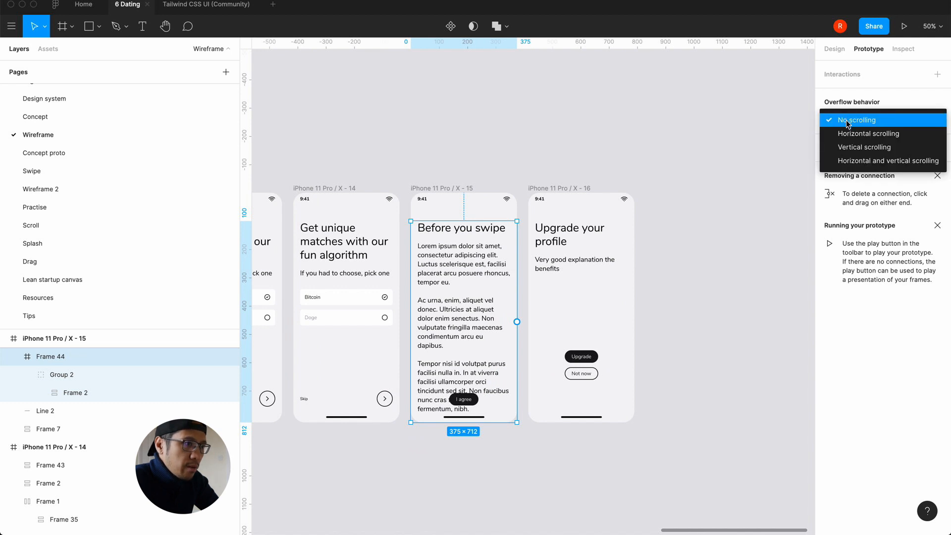
left_click(853, 147)
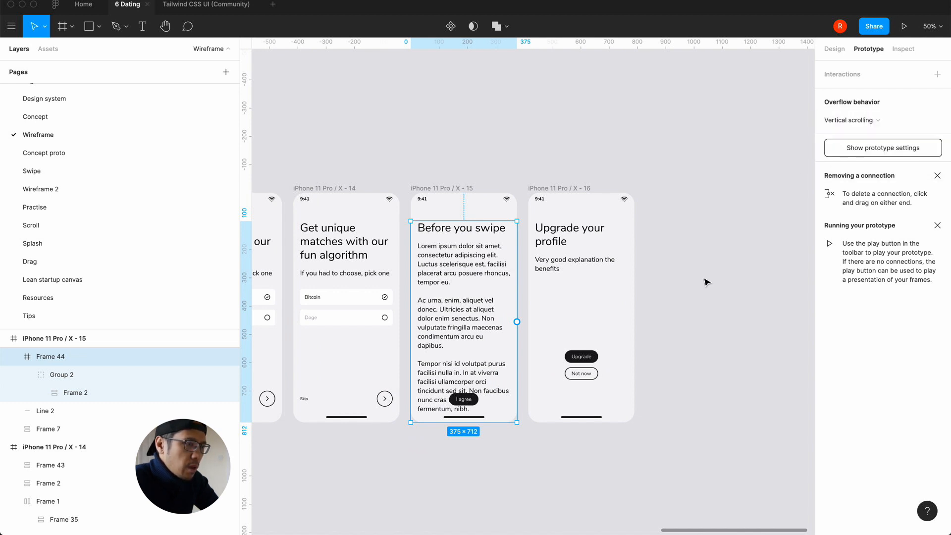
left_click(707, 282)
left_click(435, 191)
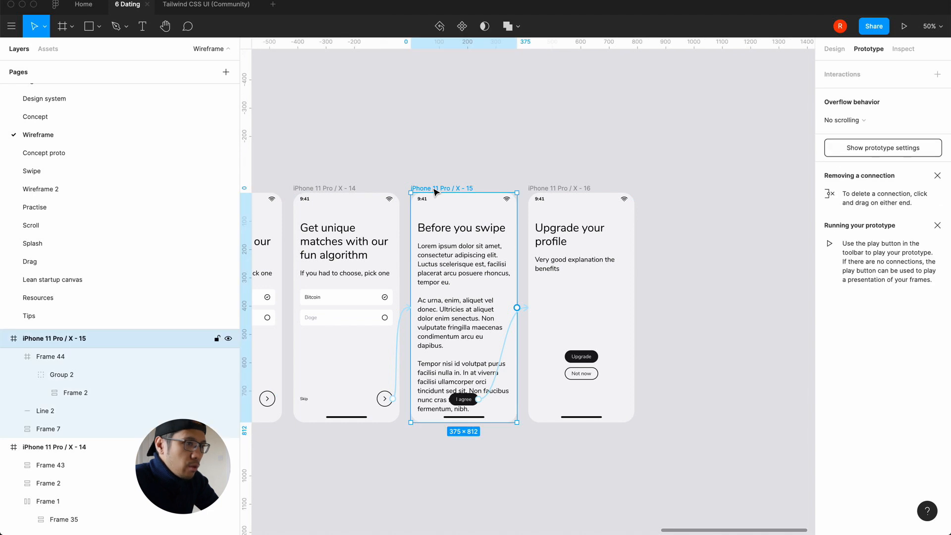
left_click(580, 148)
Preview the prototype and walk through the mobile number route up to enabling location services
left_click(904, 26)
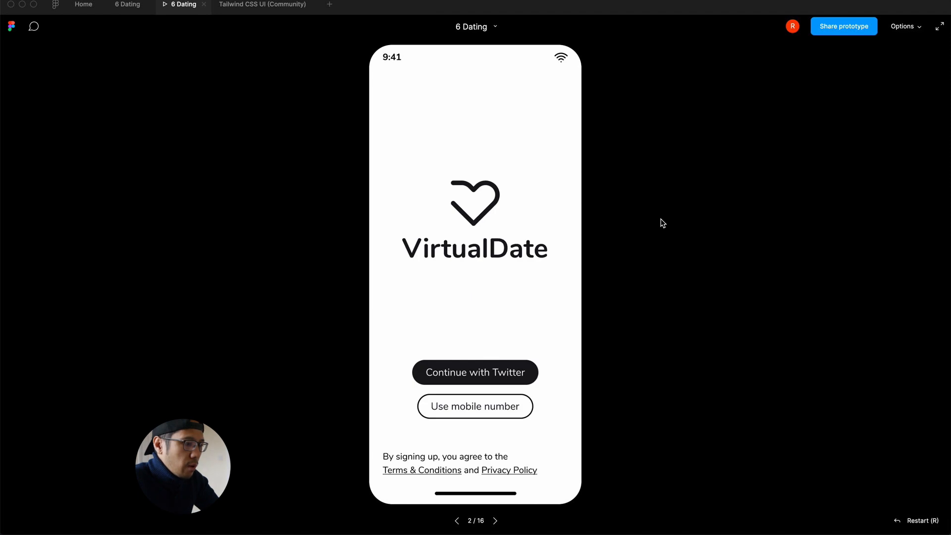
left_click(520, 244)
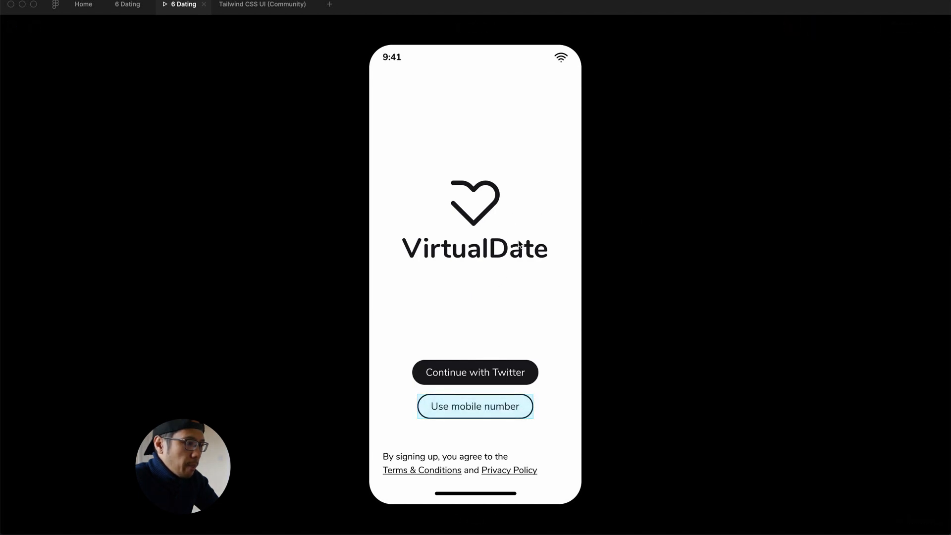
left_click(489, 411)
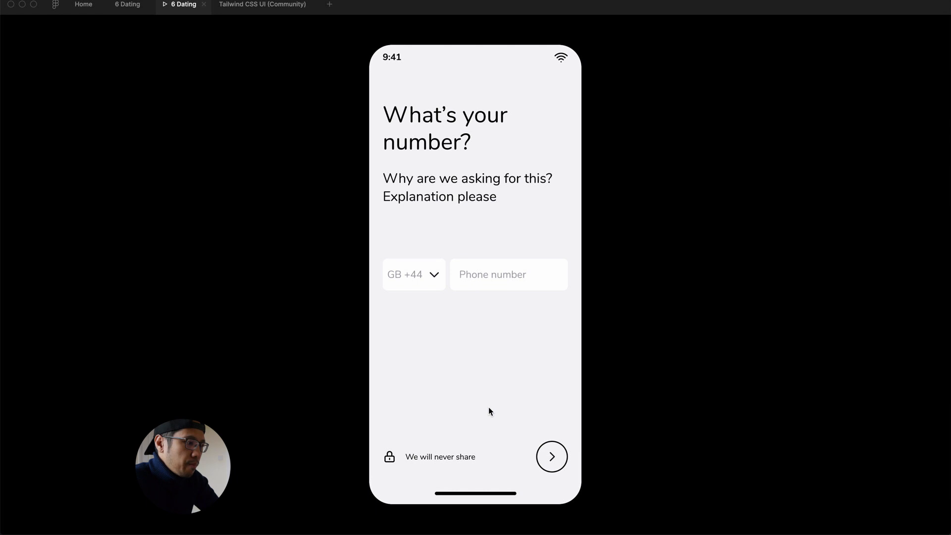
left_click(481, 180)
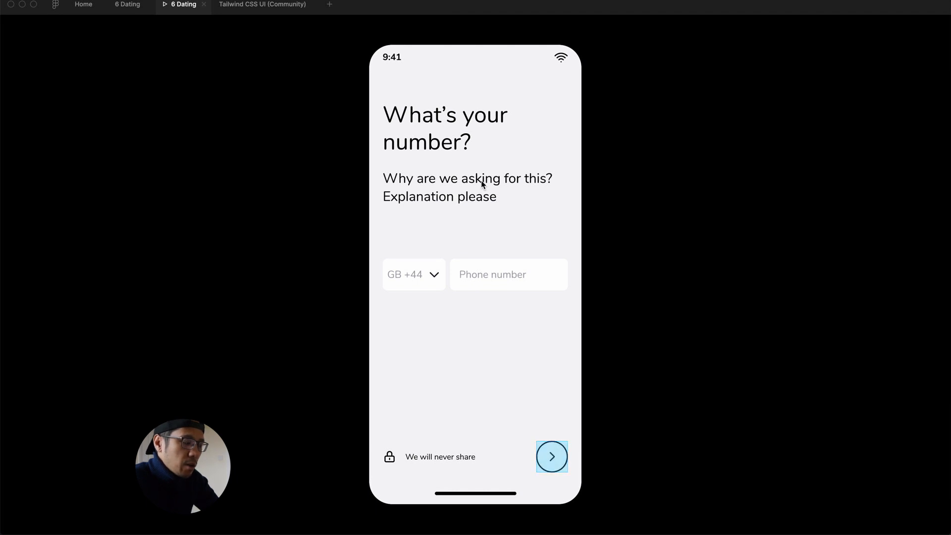
left_click(554, 458)
left_click(554, 457)
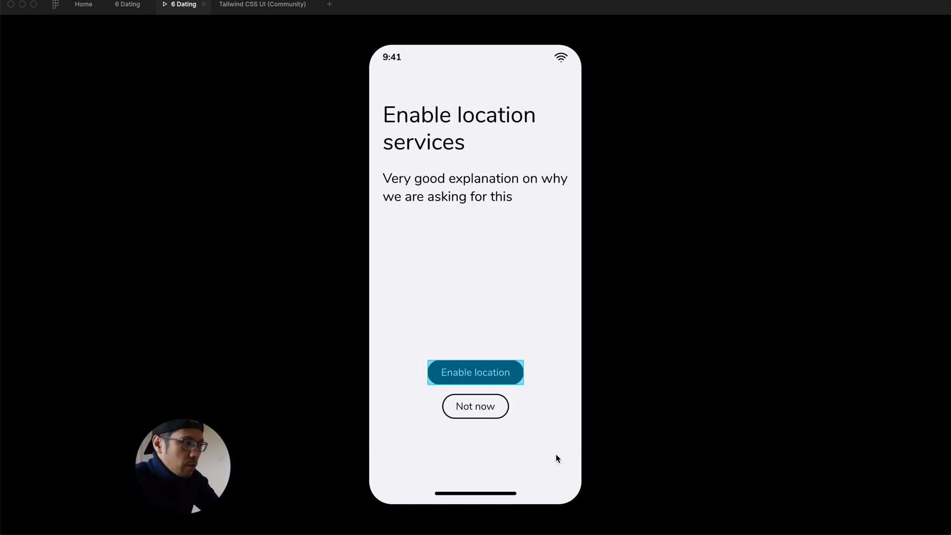
left_click(498, 379)
Continue through the name, photo, birthday, identity, interests and matching screens up to "Before you swipe"
left_click(554, 455)
left_click(554, 455)
left_click(554, 455)
left_click(554, 455)
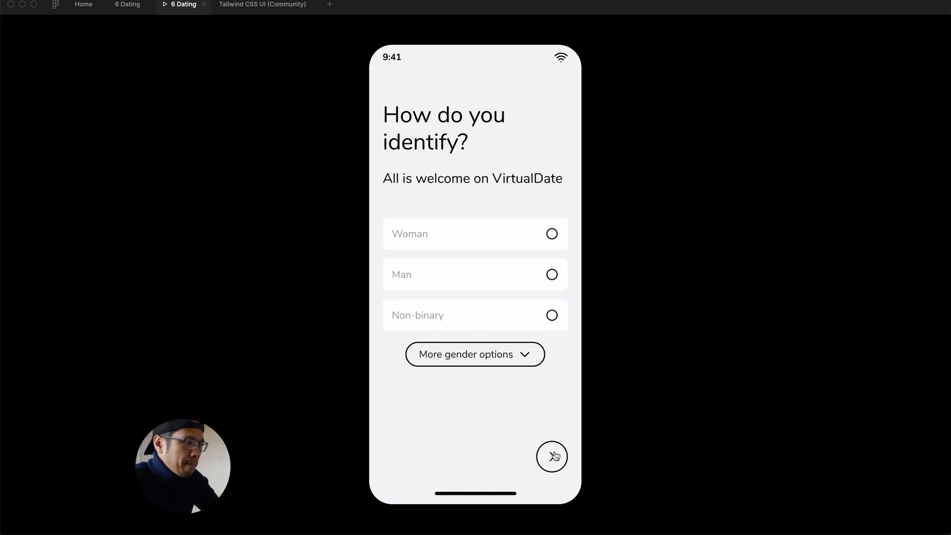
left_click(554, 456)
left_click(554, 456)
left_click(554, 456)
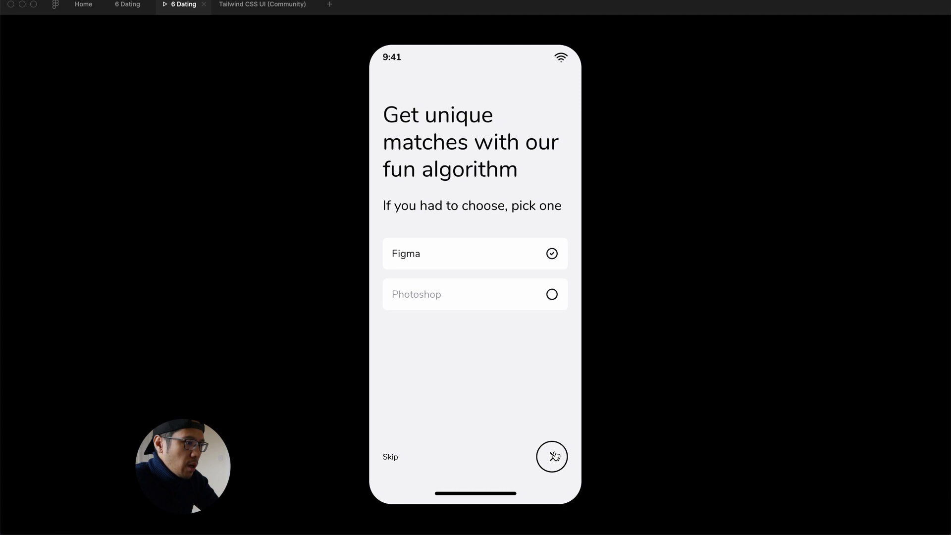
left_click(554, 456)
left_click(554, 456)
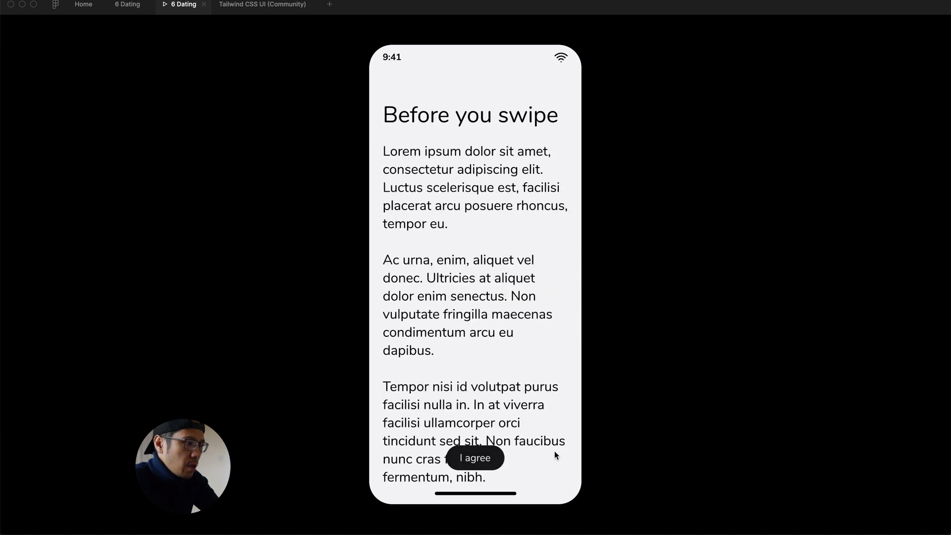
Test the vertical scrolling of the terms text on the "Before you swipe" screen, ending back at its heading
left_click_drag(477, 377, 520, 189)
left_click_drag(545, 123, 456, 532)
left_click_drag(452, 296, 449, 421)
left_click_drag(449, 421, 466, 298)
left_click_drag(465, 297, 479, 502)
left_click_drag(480, 465, 469, 153)
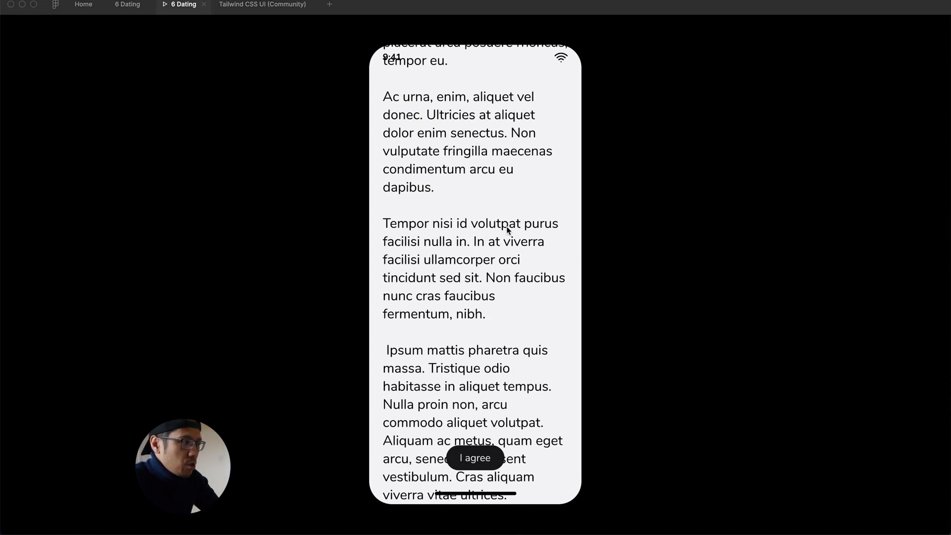
left_click_drag(453, 227, 452, 428)
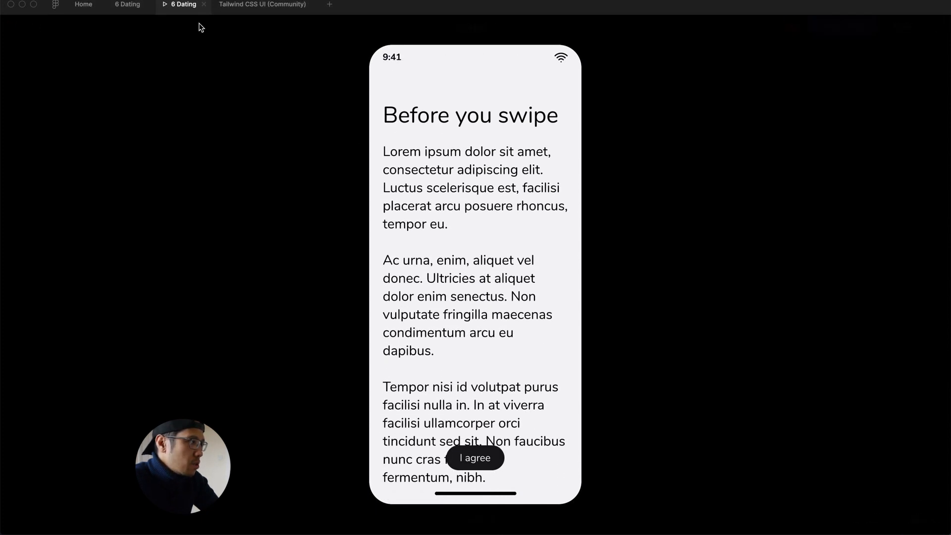
Close the prototype preview, return to the 6 Dating file and open the Concept proto page
left_click(203, 4)
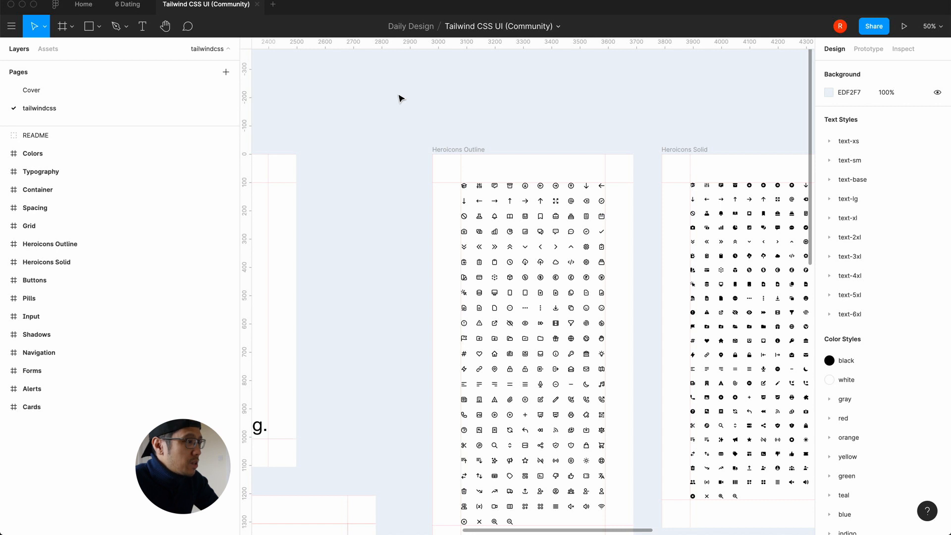
left_click(129, 6)
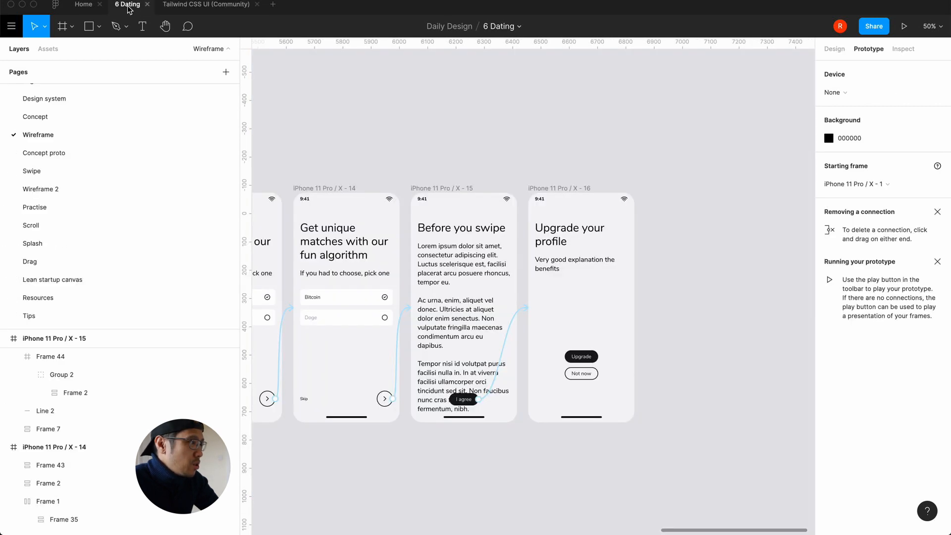
left_click(71, 151)
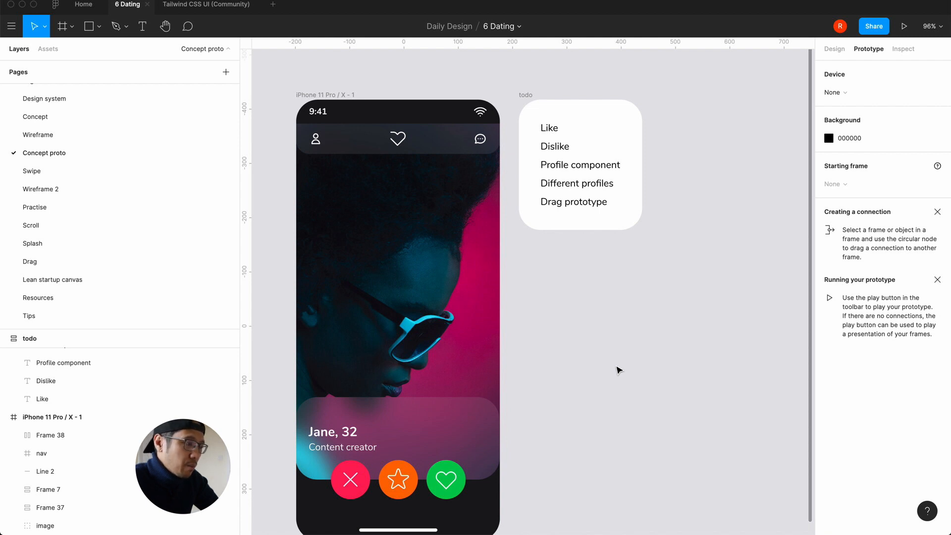
scroll(619, 370, "down", 2)
scroll(619, 370, "left", 1)
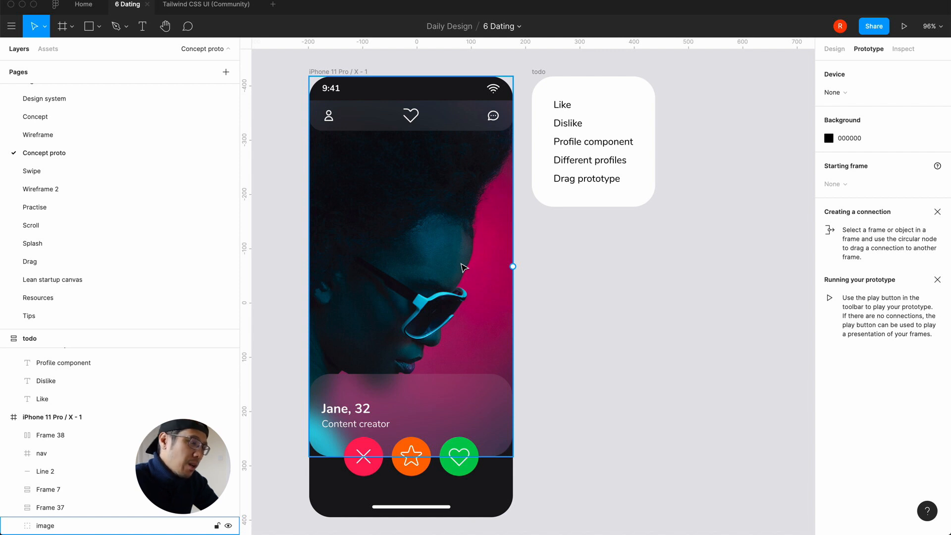
Move the todo card to the left side of the iPhone 11 Pro / X - 1 frame
left_click(595, 289)
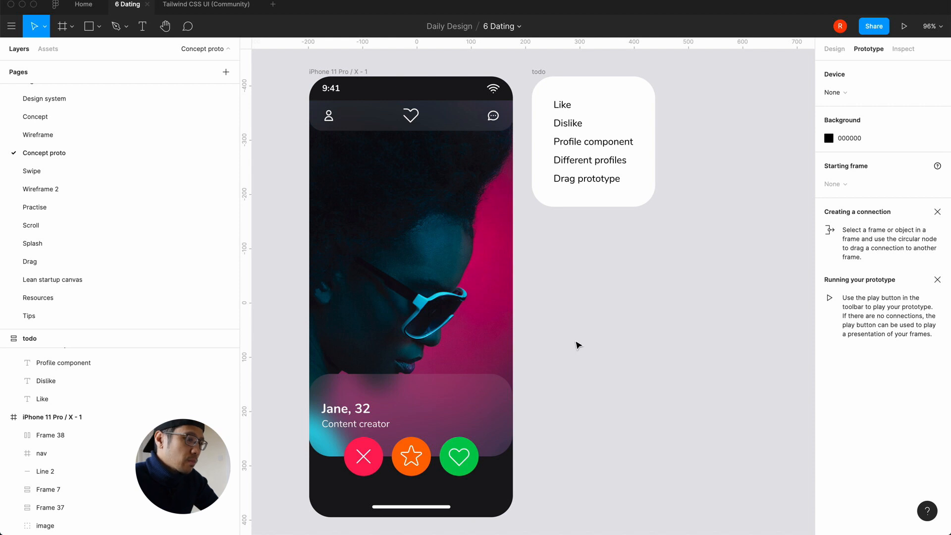
key("minus")
left_click(541, 173)
left_click_drag(541, 175, 348, 175)
left_click(414, 134)
Duplicate the iPhone 11 Pro / X - 1 frame beside the original
left_click(424, 172)
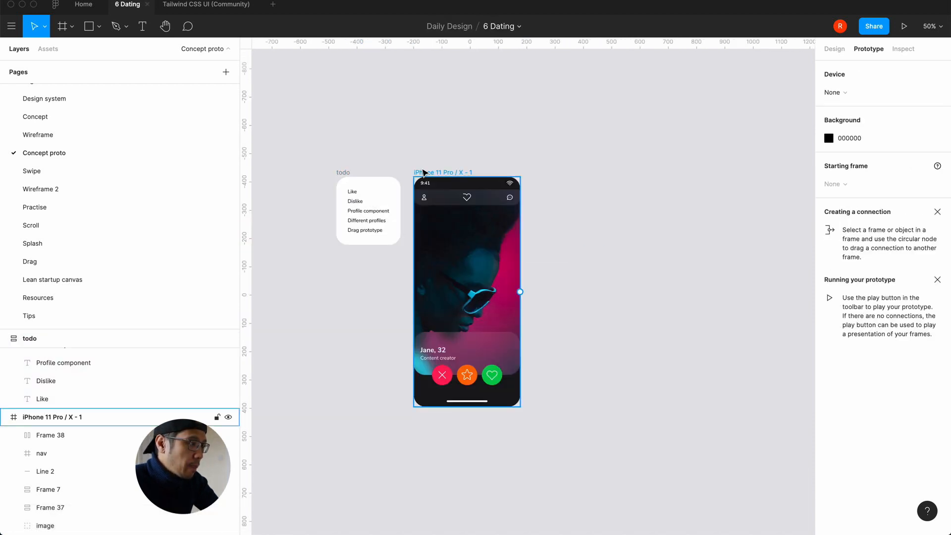
key("super+c")
key("super+v")
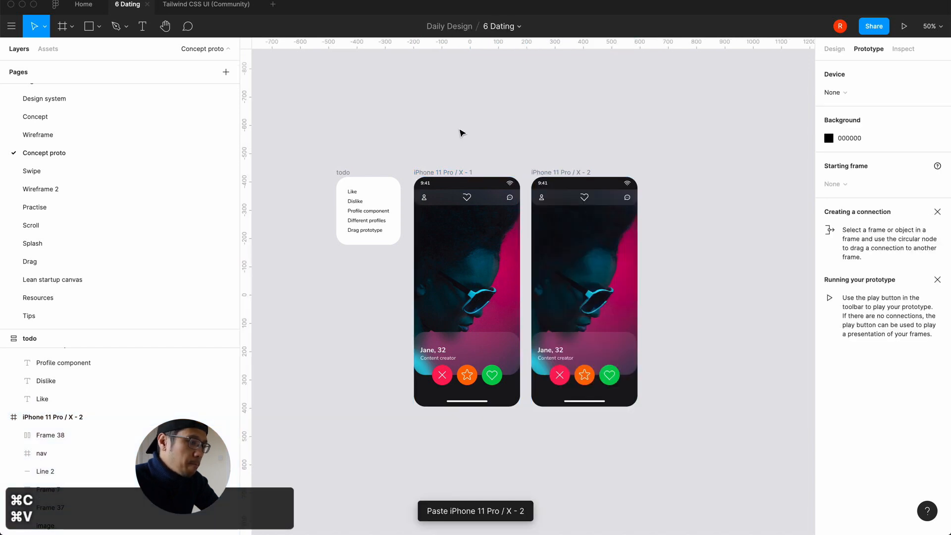
key("shift+0")
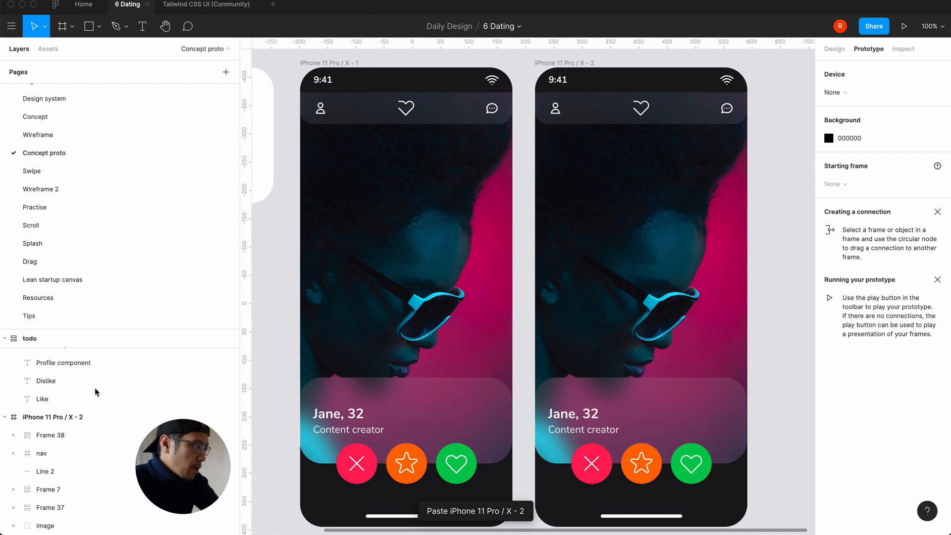
Rename the image layer in the iPhone 11 Pro / X - 2 frame as "profile image"
scroll(93, 437, "down", 2)
left_click(42, 483)
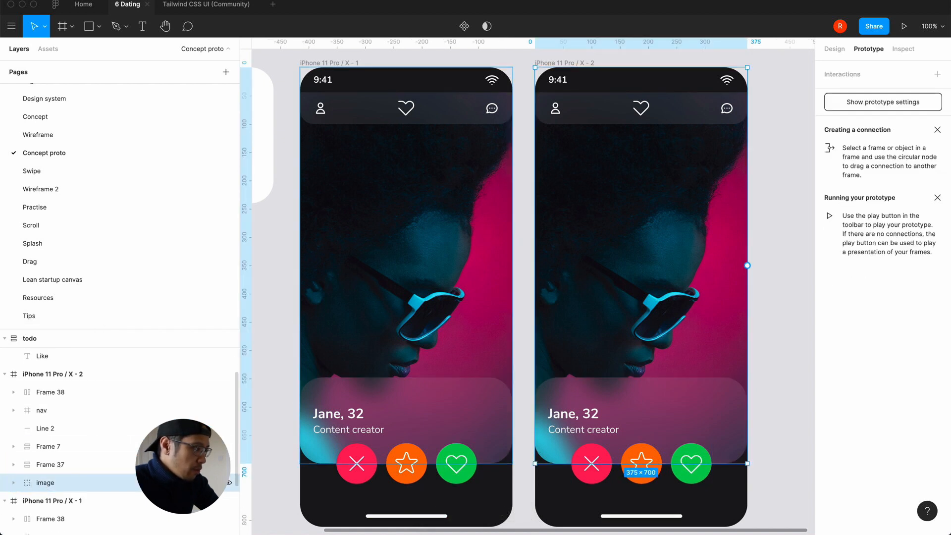
double_click(51, 486)
type("profile image")
key("Return")
Rename Frame 37, which holds the name and occupation in the duplicated screen, as "profile meta"
left_click(47, 465)
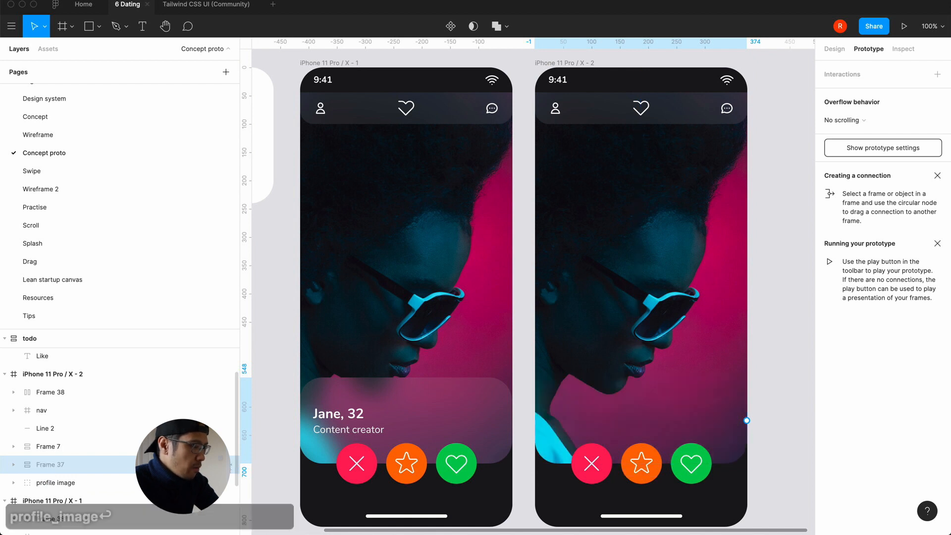
double_click(55, 465)
type("p")
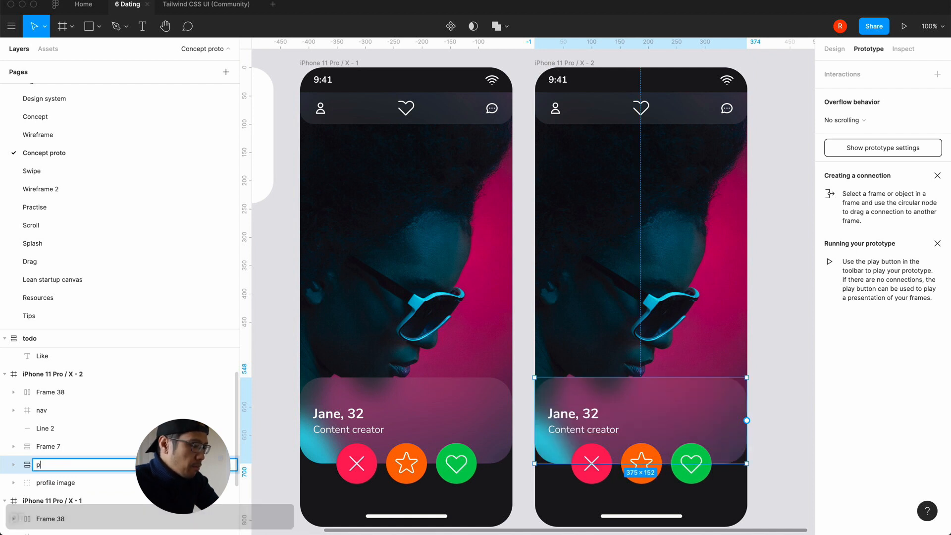
type("rofile ")
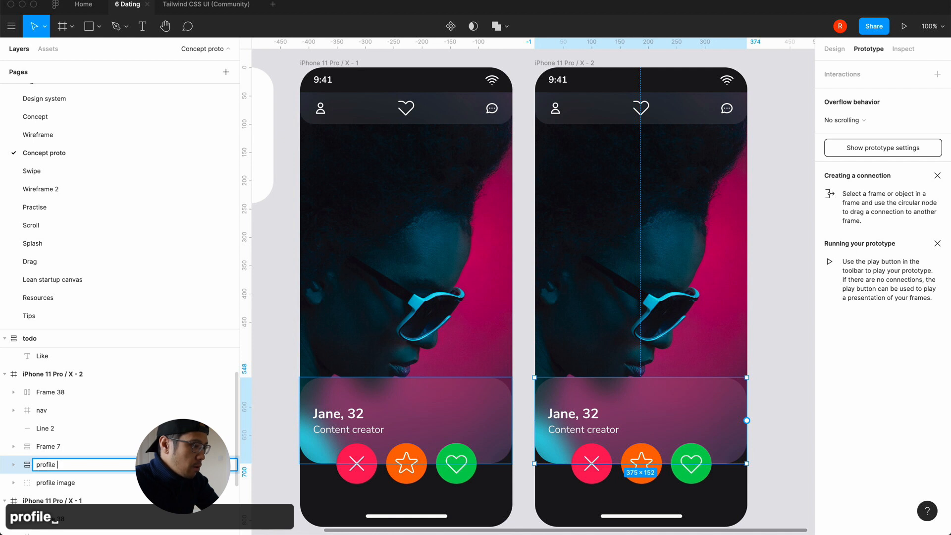
type("m")
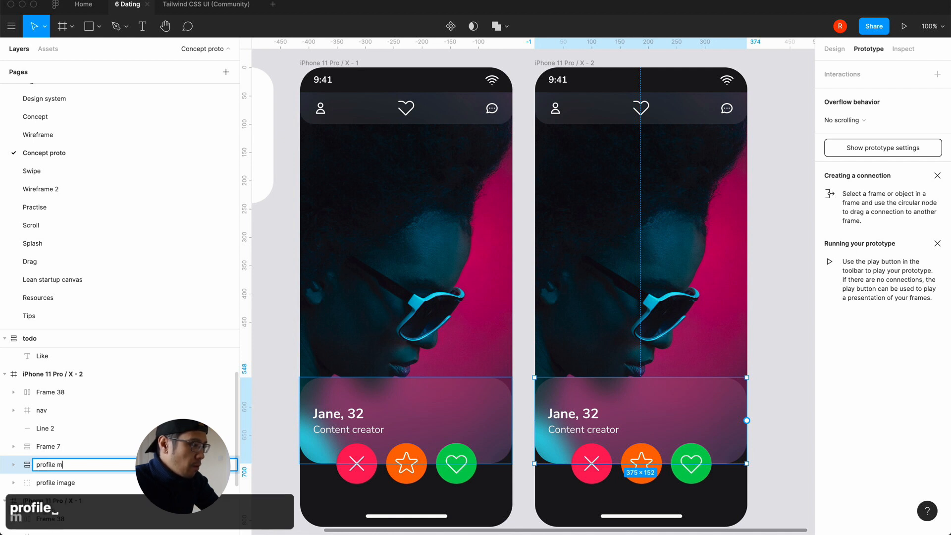
type("eta")
key("Return")
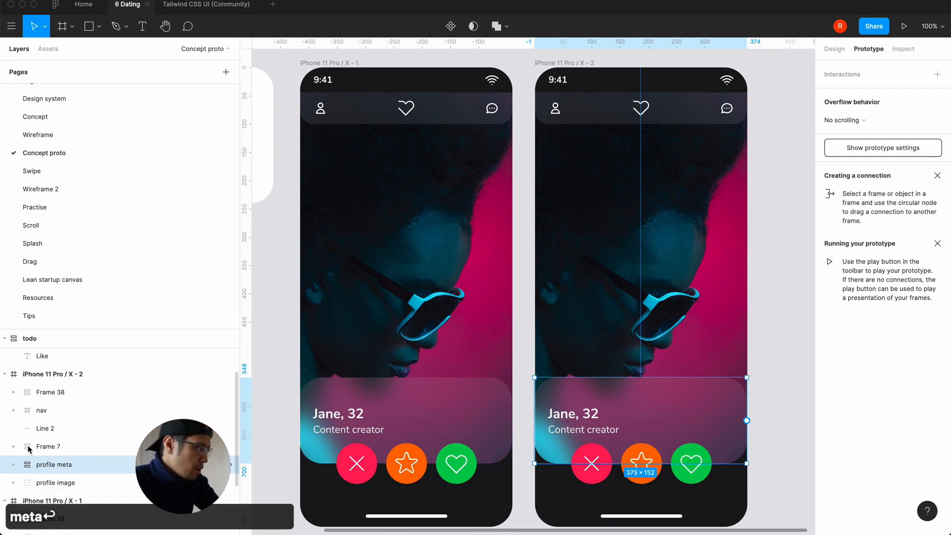
Group the profile meta and profile image layers and name the group "profile card"
left_click(43, 446)
left_click(46, 461)
left_click(69, 483, "shift")
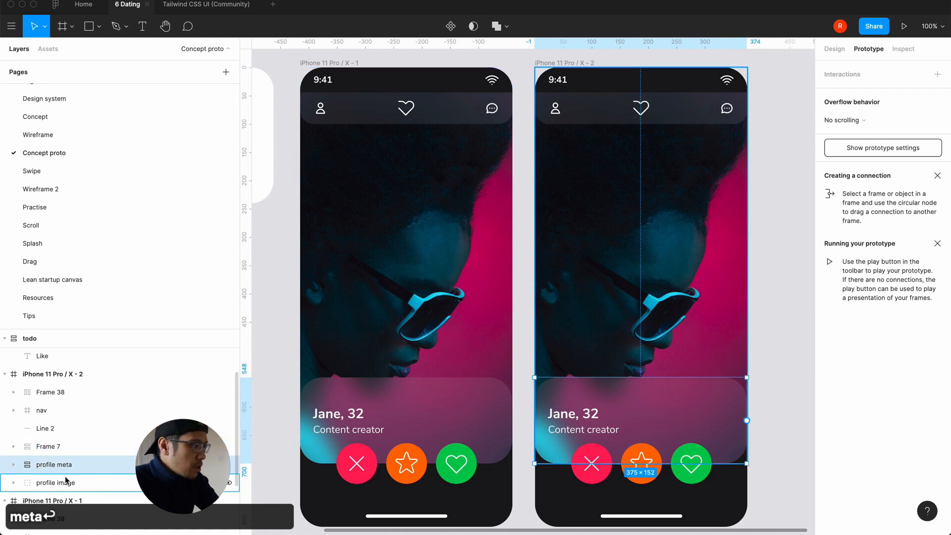
key("super+g")
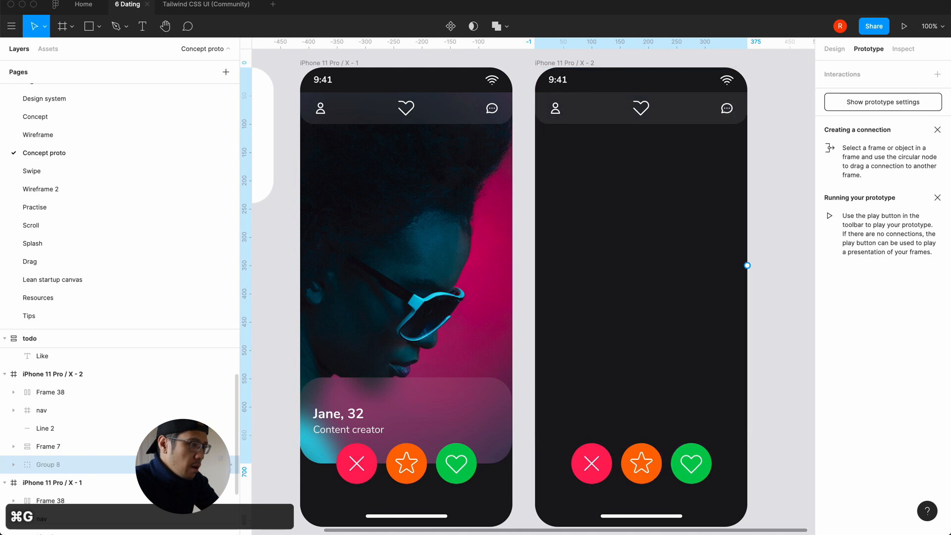
double_click(55, 468)
type("p")
key("BackSpace")
type("card")
key("Return")
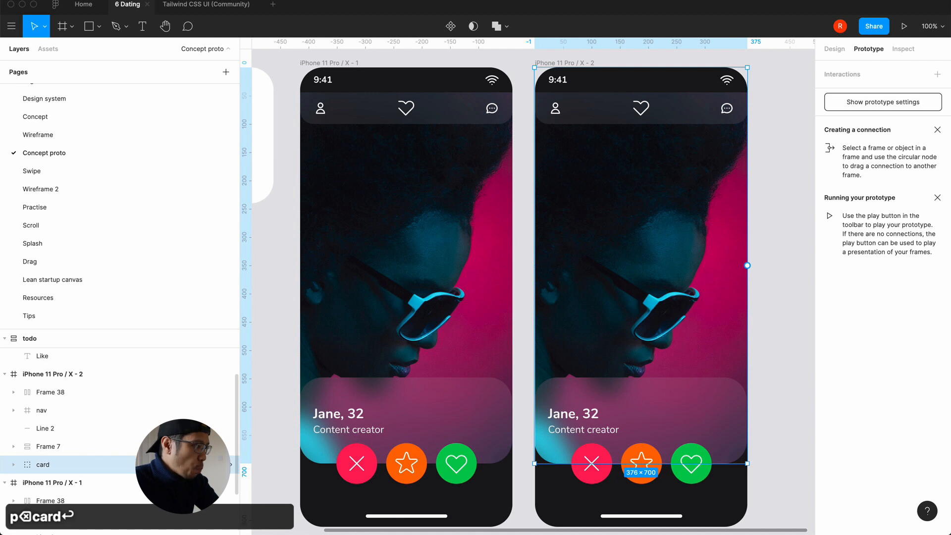
double_click(43, 466)
type("profile card")
key("Return")
Group the duplicated screen's layers from Frame 7 up to Frame 38, and check the profile card by hiding and showing it
left_click(43, 454)
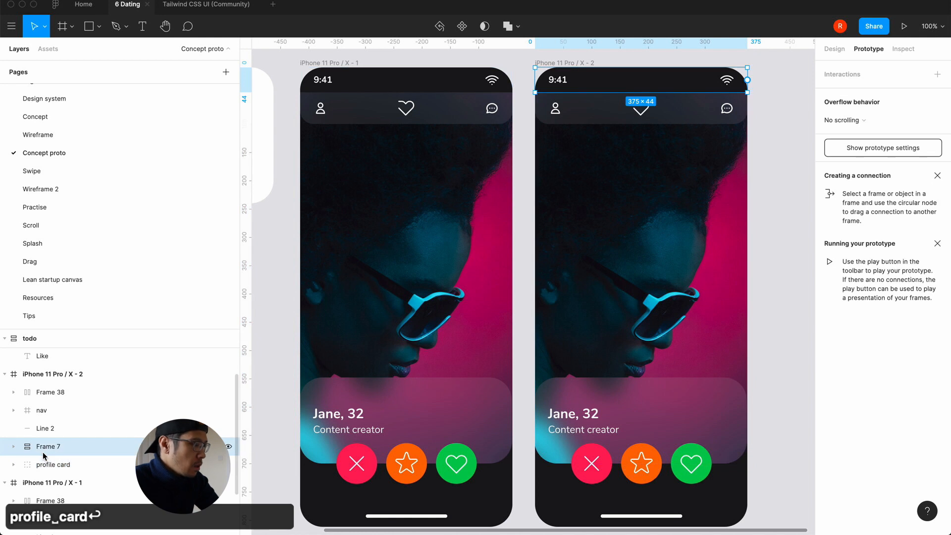
left_click(51, 393, "shift")
key("super+g")
left_click(45, 411)
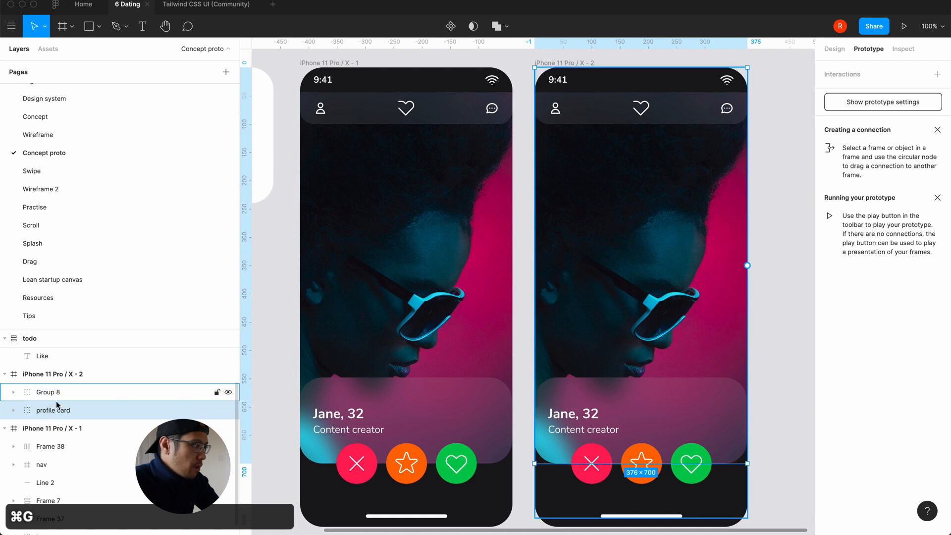
left_click(228, 411)
left_click(229, 411)
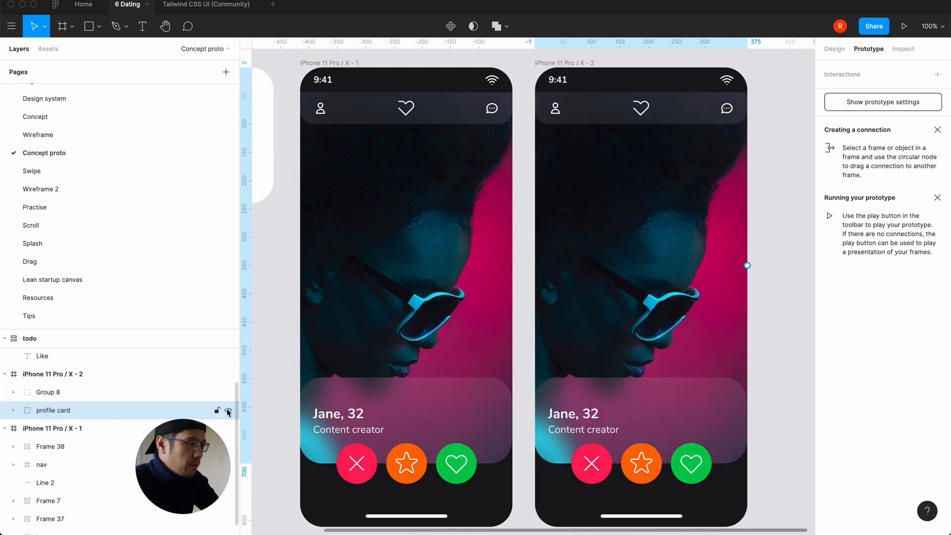
Check the profile card group in the duplicated screen by hiding and showing it, and expand its layers
left_click(228, 410)
left_click(229, 410)
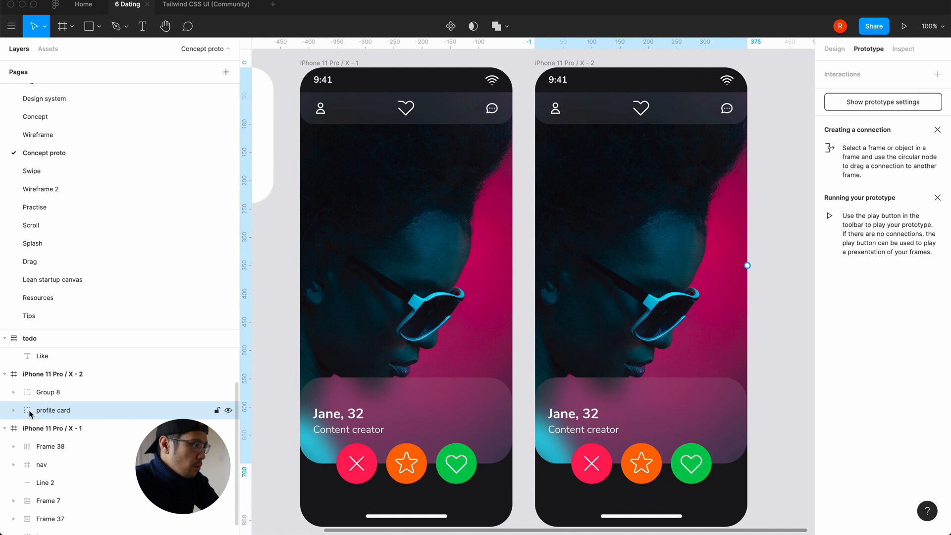
left_click(14, 410)
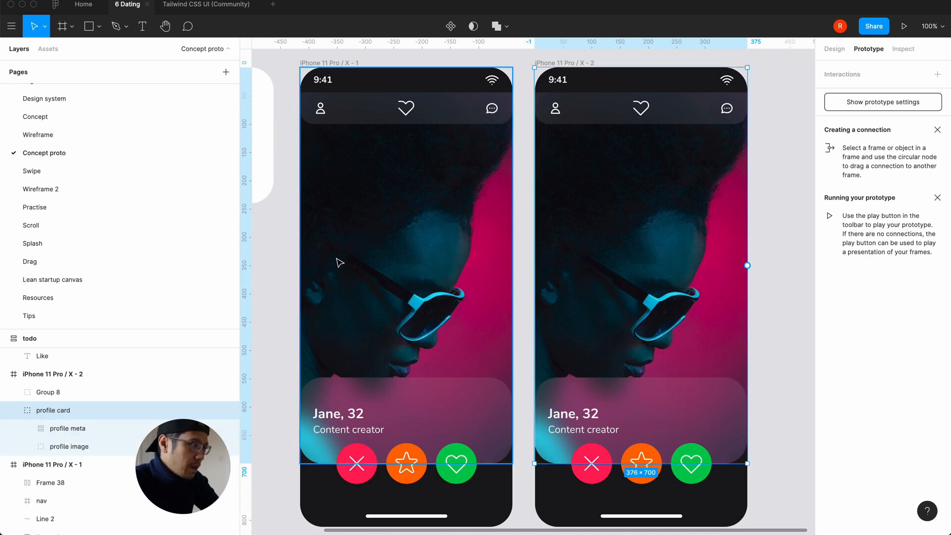
left_click(272, 258)
left_click(538, 244)
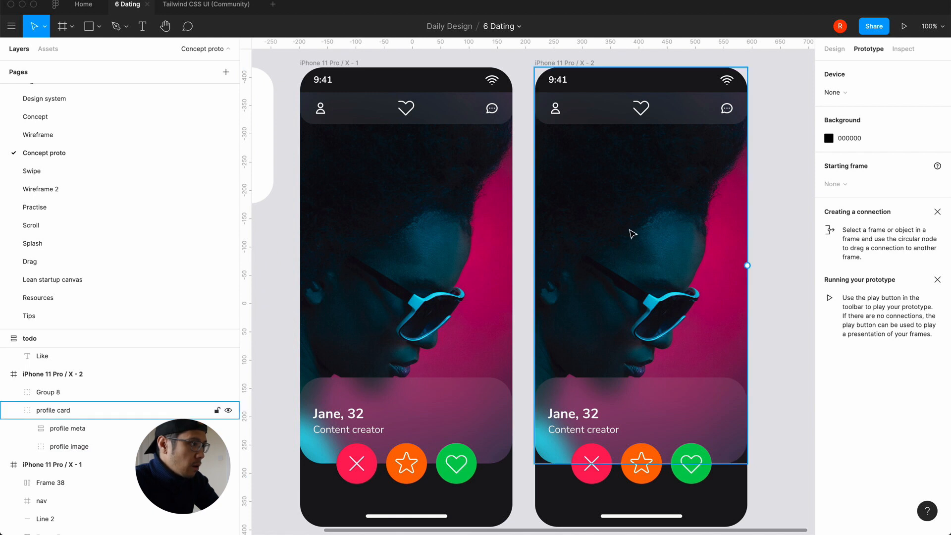
Place a circle over the upper part of the duplicated screen's profile image and set its size to 72 × 72 with locked proportions
left_click(100, 28)
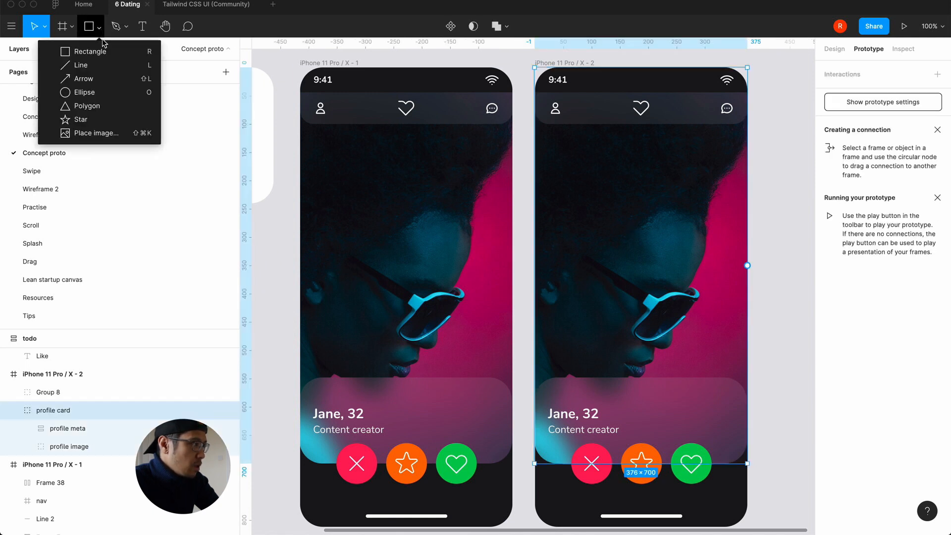
left_click(104, 93)
left_click(579, 153)
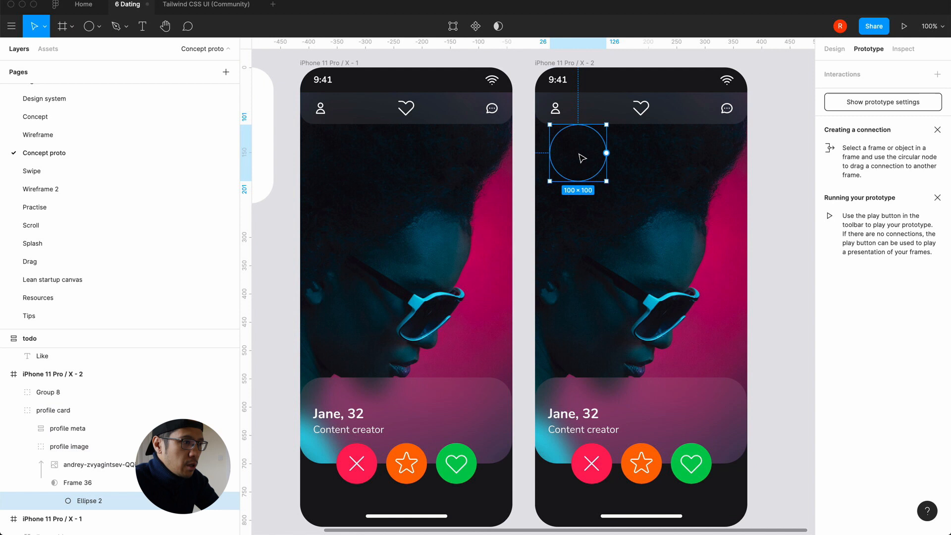
left_click(834, 49)
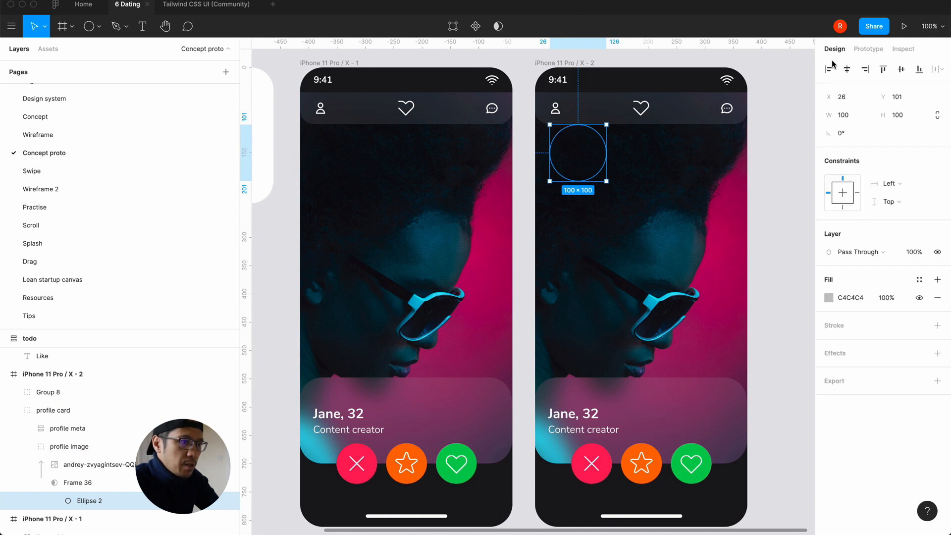
left_click(905, 119)
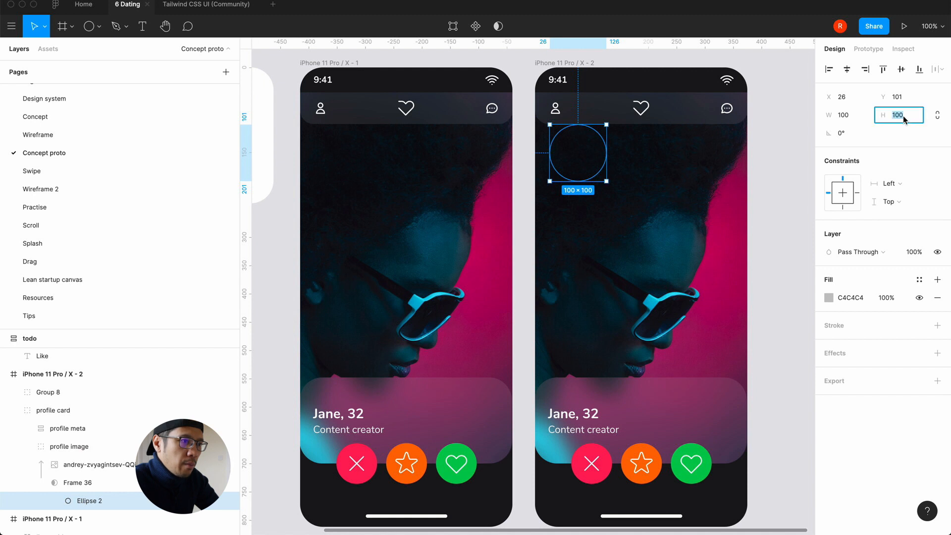
type("72")
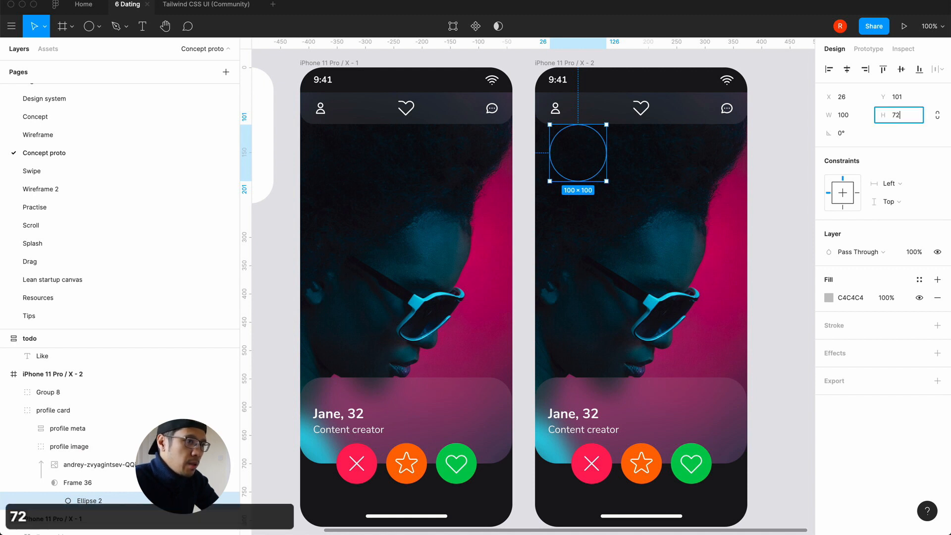
left_click(939, 115)
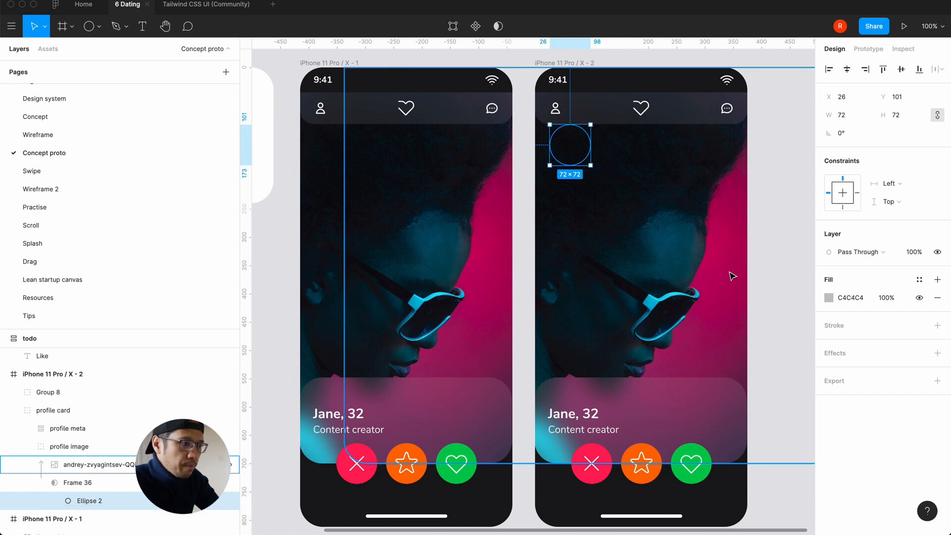
Fill the new circle with white (FFFFFF)
left_click(831, 299)
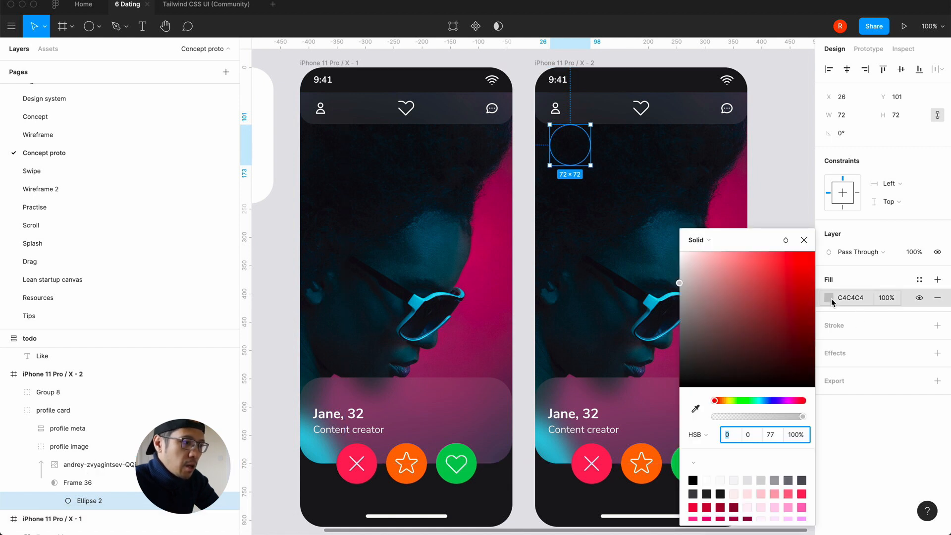
left_click(708, 481)
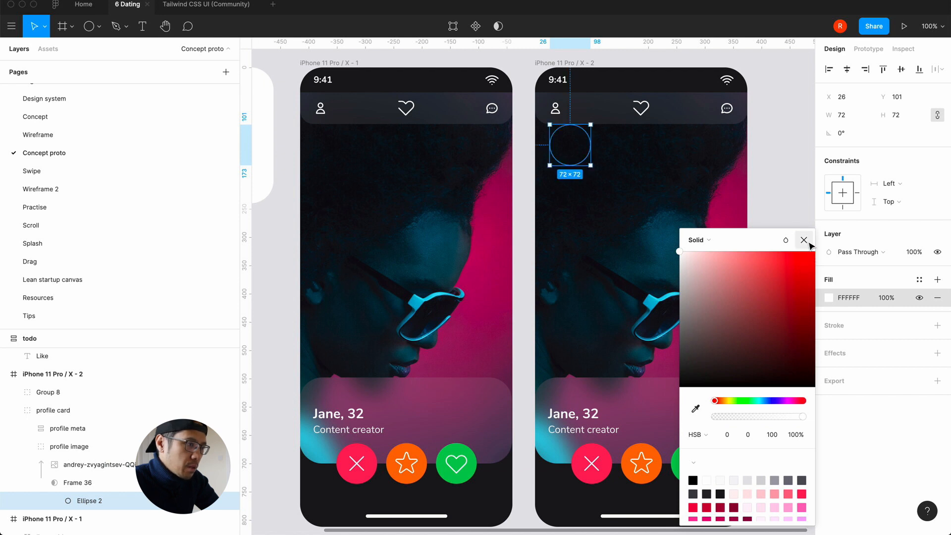
left_click(804, 240)
Move the circle's layer out of Frame 36 to above profile meta in the profile card group, and collapse the profile image group
scroll(65, 431, "down", 2)
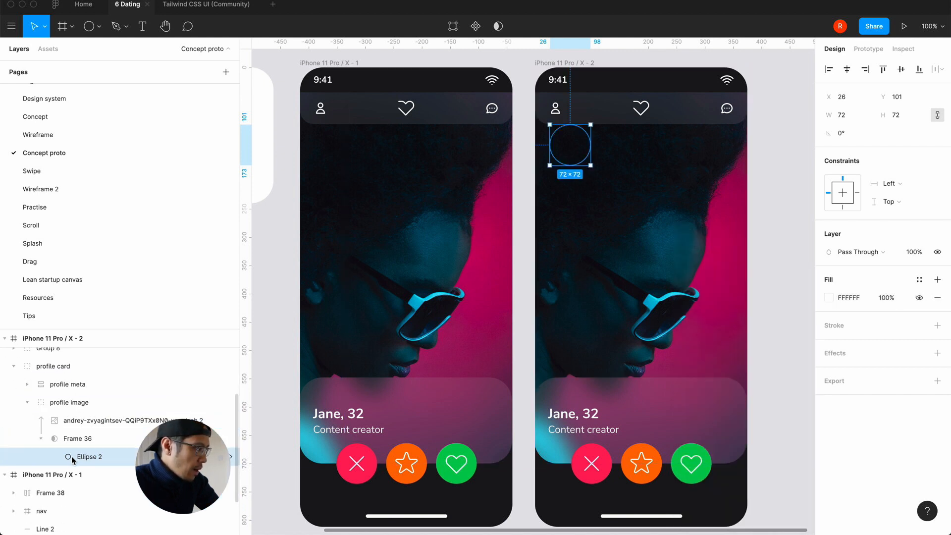
left_click_drag(70, 457, 53, 384)
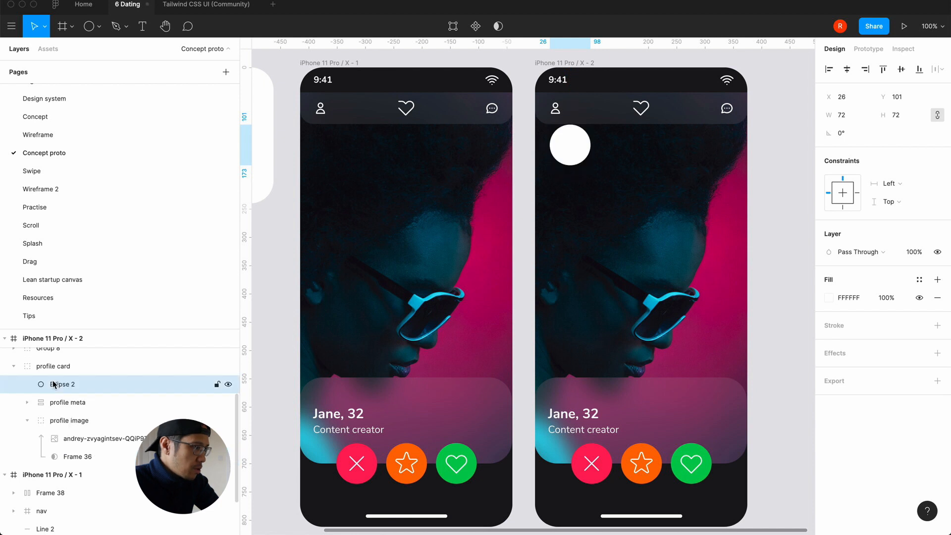
left_click(27, 420)
Set the circle's white fill opacity to 10%
left_click(886, 298)
type("1")
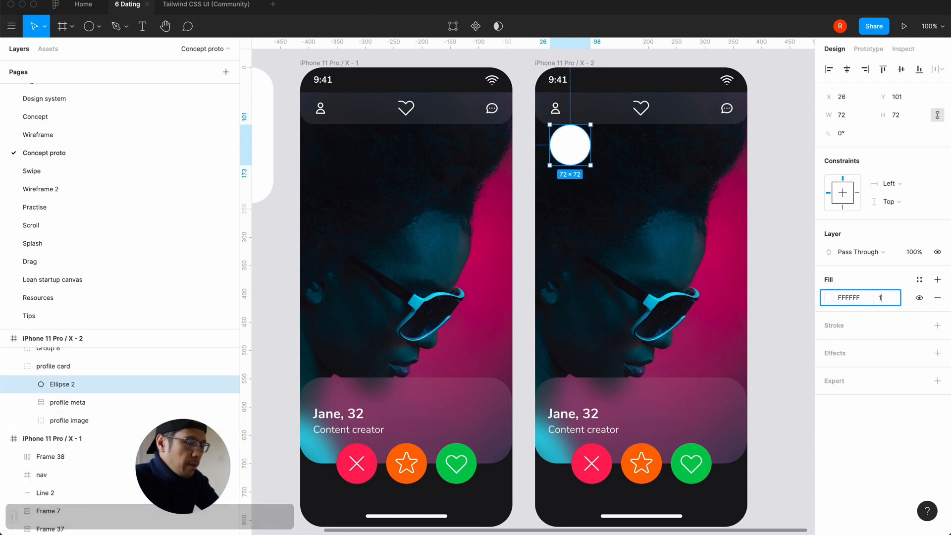
type("0")
key("Return")
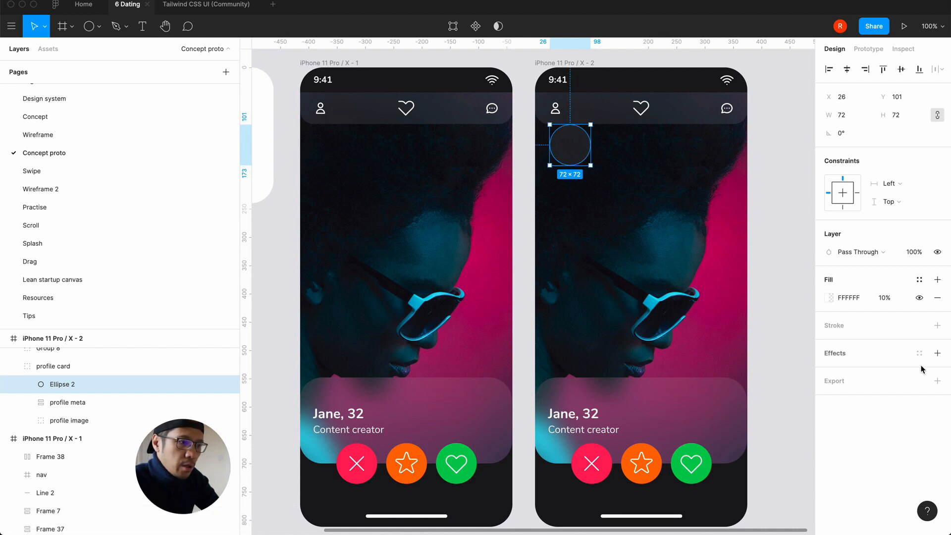
Add a background blur effect to the circle with a blur value of 40
left_click(938, 352)
left_click(872, 372)
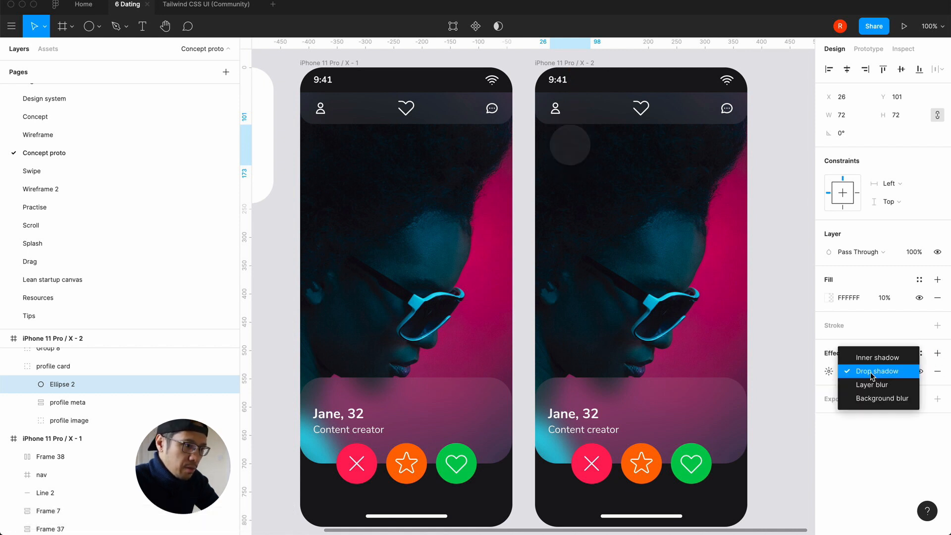
left_click(874, 397)
left_click(829, 373)
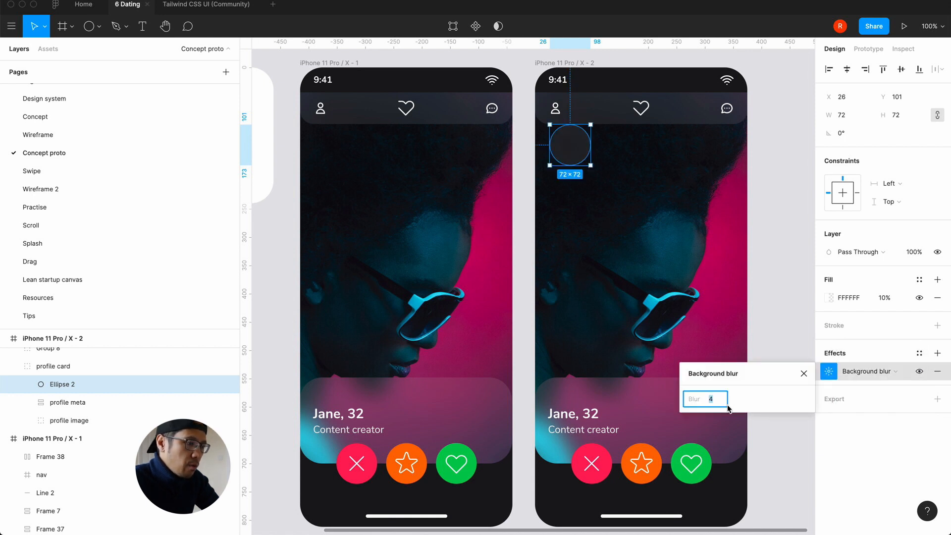
type("40")
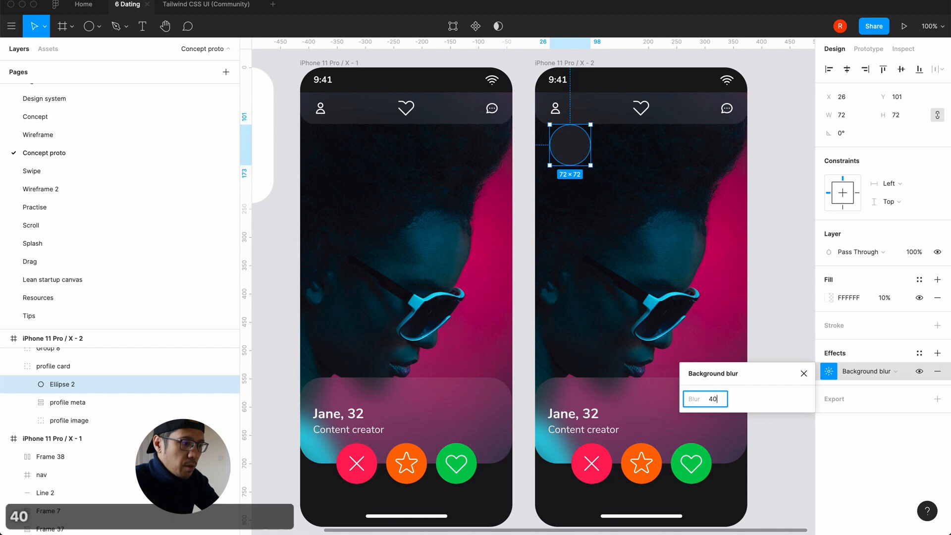
key("Return")
left_click(804, 373)
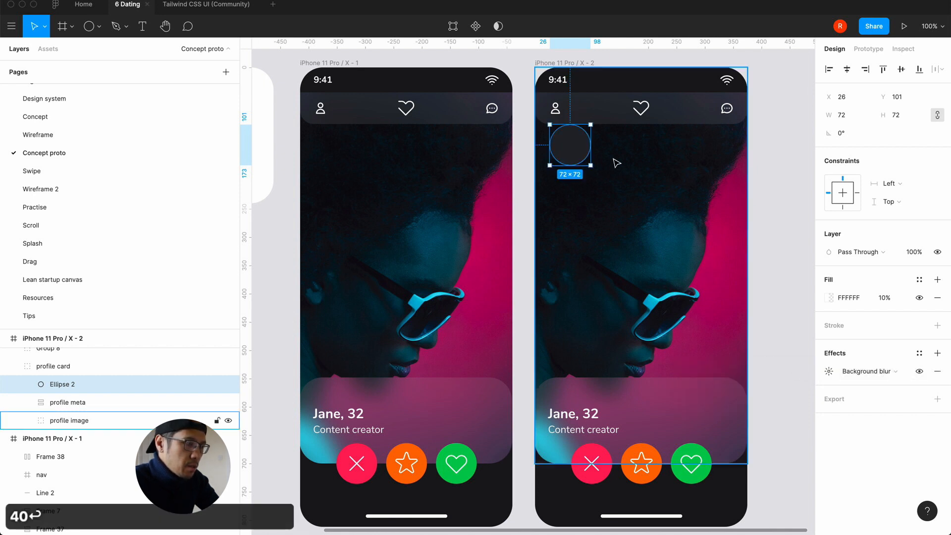
Move the circle to about X 12, Y 112 and place it in its own group
mouse_move(573, 148)
left_mouse_down()
mouse_move(667, 330)
mouse_move(665, 304)
mouse_move(570, 186)
mouse_move(568, 158)
left_mouse_up()
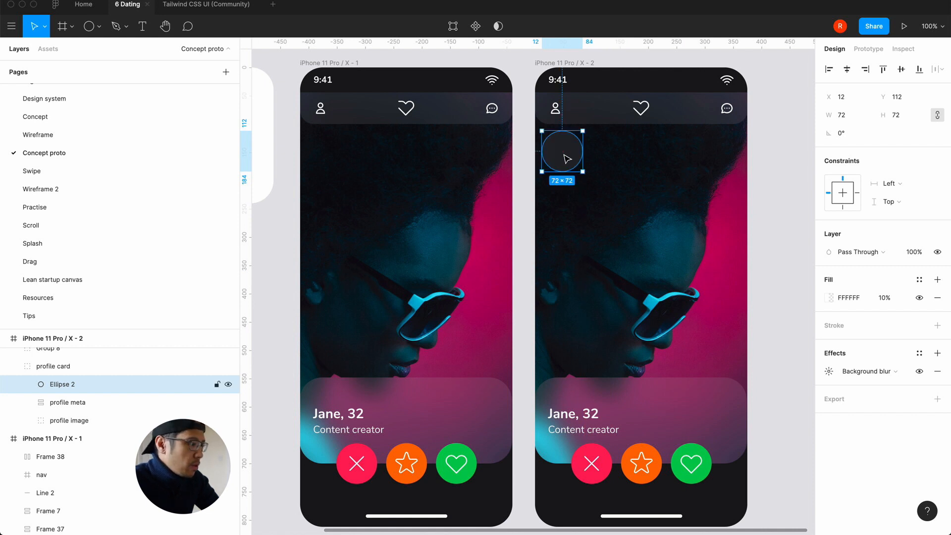
key("super+g")
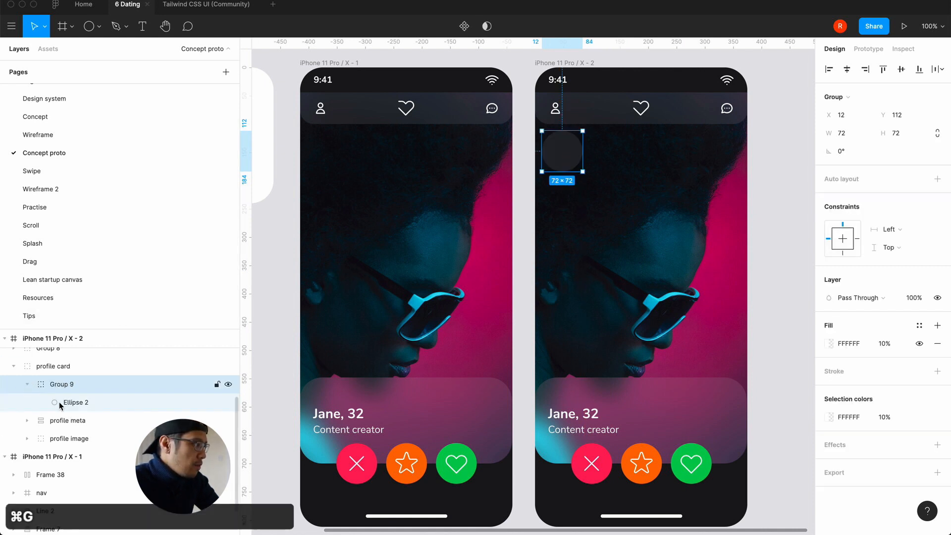
left_click(71, 407)
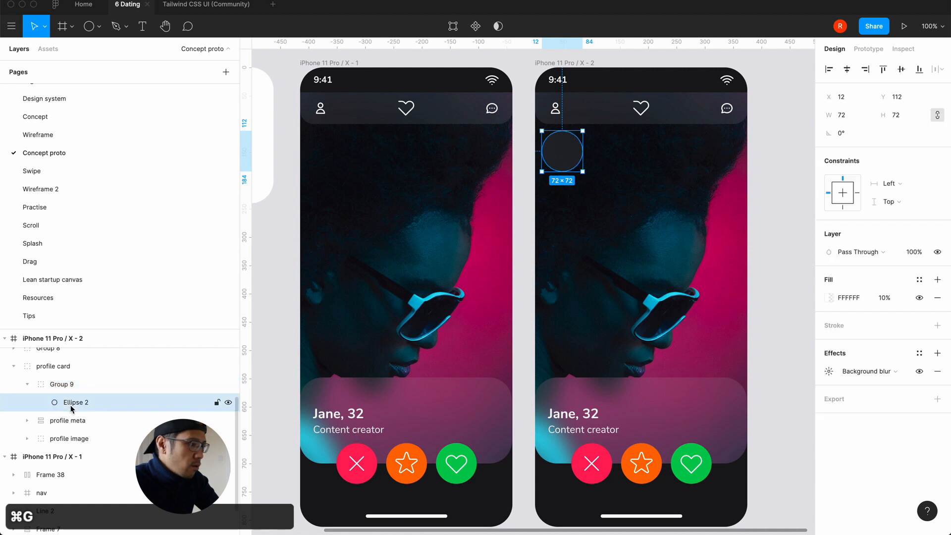
Copy the x icon from the red button and paste it over the translucent circle, inside the circle's group
left_click(593, 469)
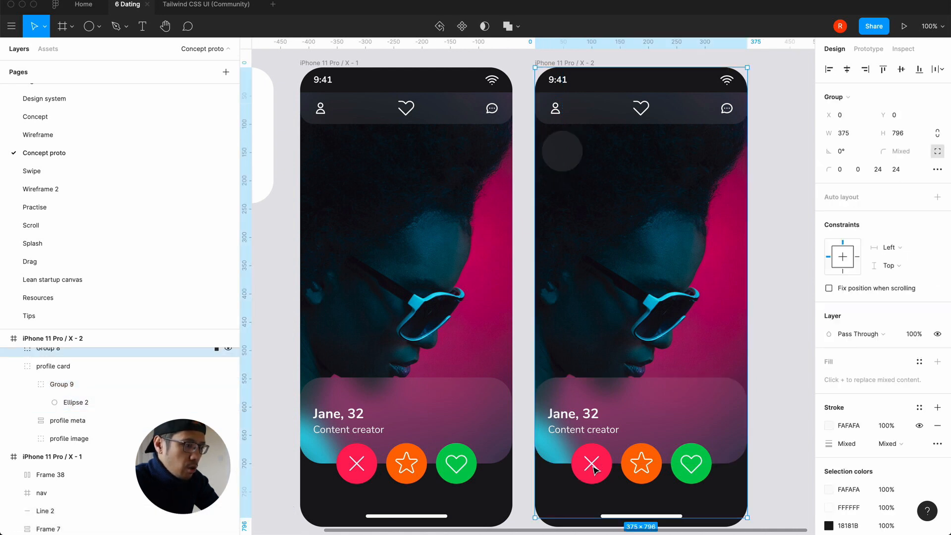
double_click(594, 468)
key("super+c")
left_click(571, 161)
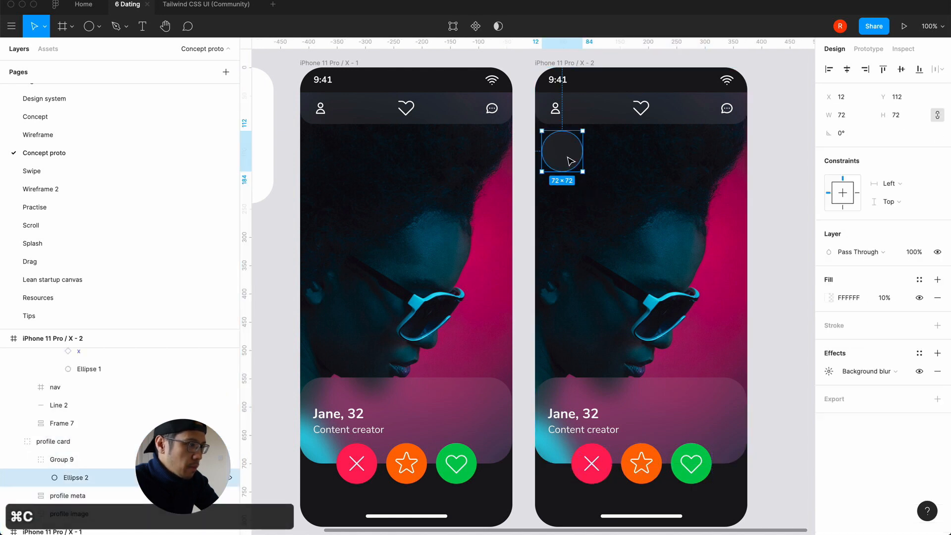
key("super+v")
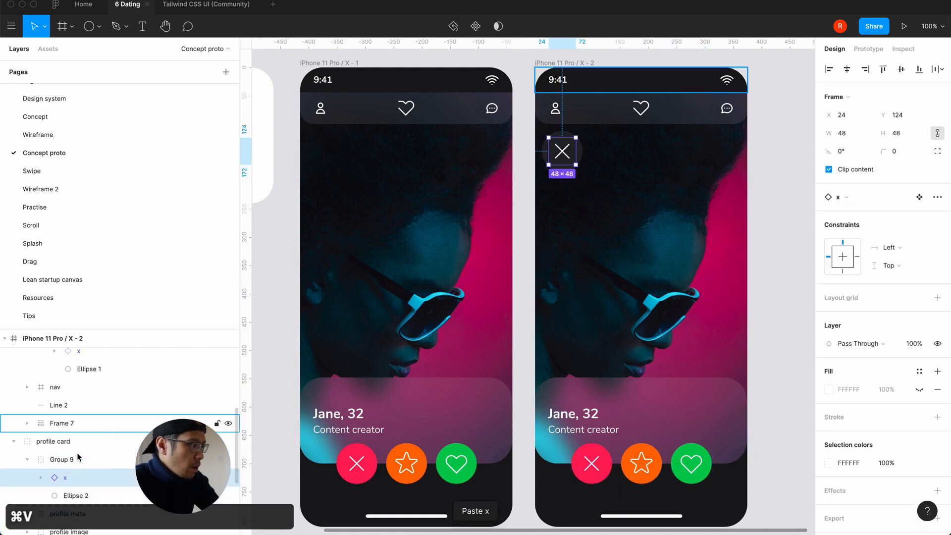
Rename the group holding the circle and x icon as "dislike" and collapse it
left_click(62, 463)
double_click(64, 461)
type("disl")
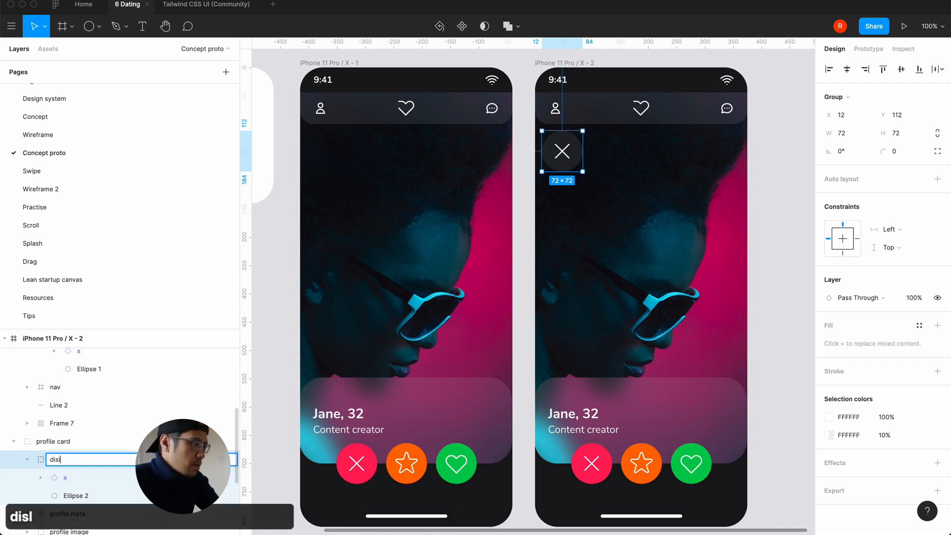
type("ike")
key("Return")
left_click(27, 460)
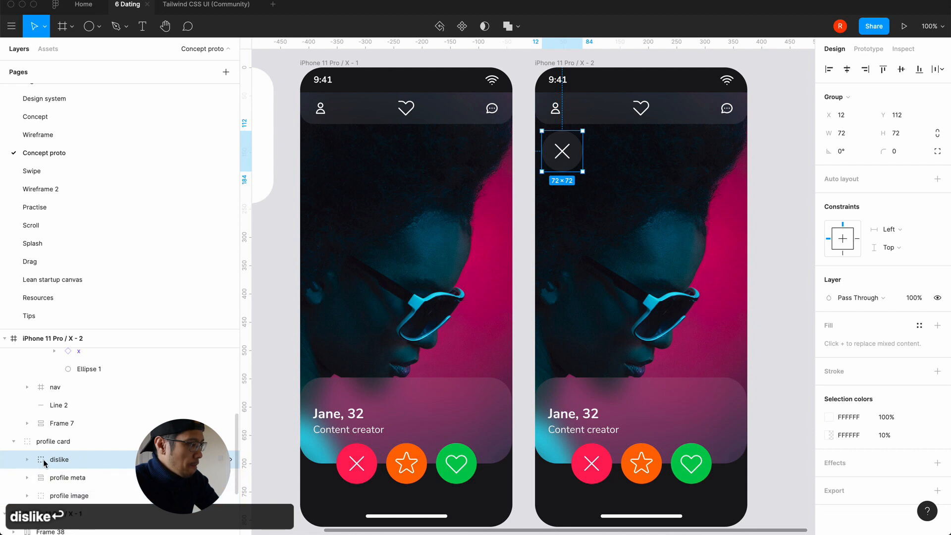
Duplicate the dislike group within the profile card and swap the copy's x icon for the heart icon
key("super+c")
key("super+v")
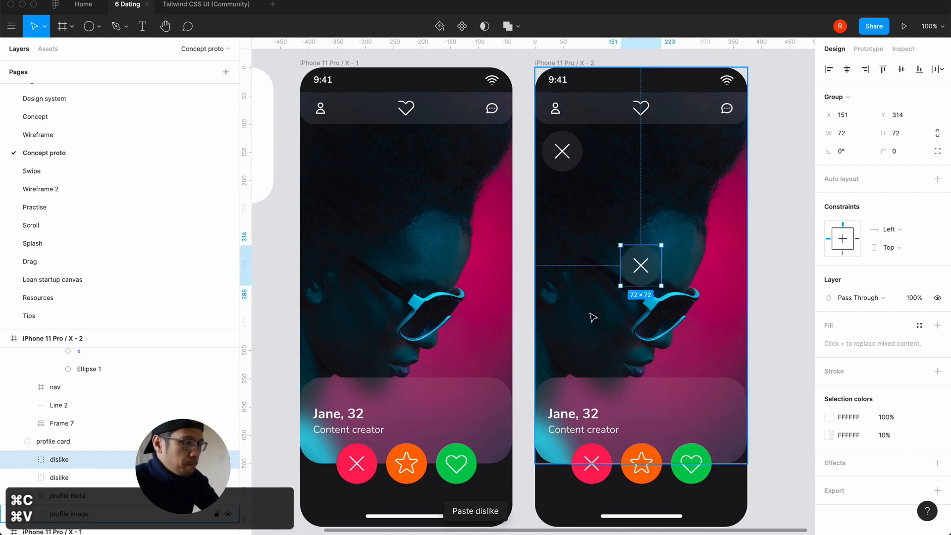
left_click(27, 459)
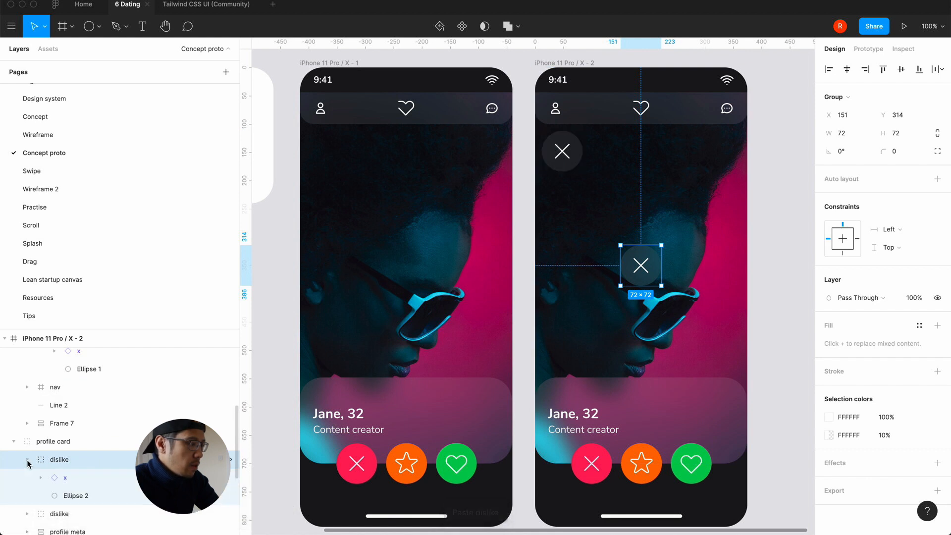
left_click(60, 479)
left_click(850, 199)
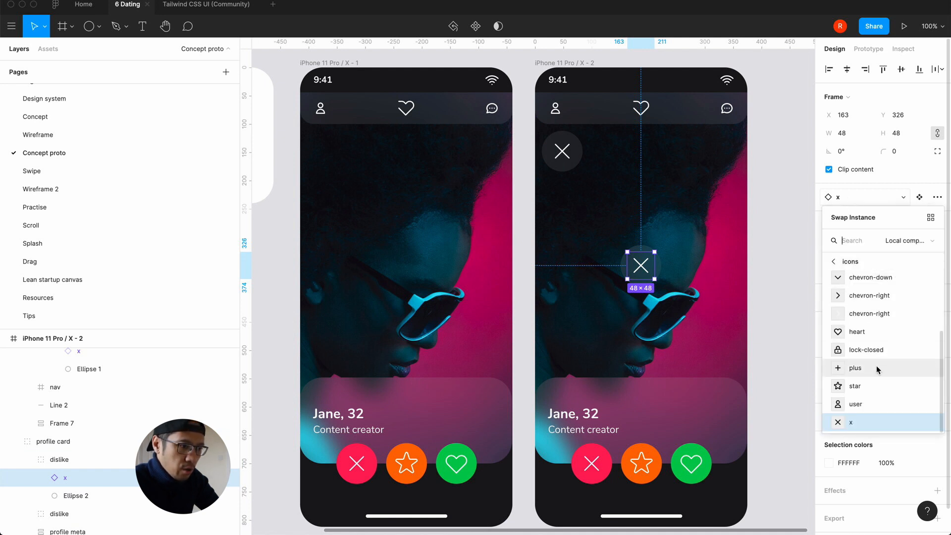
left_click(867, 335)
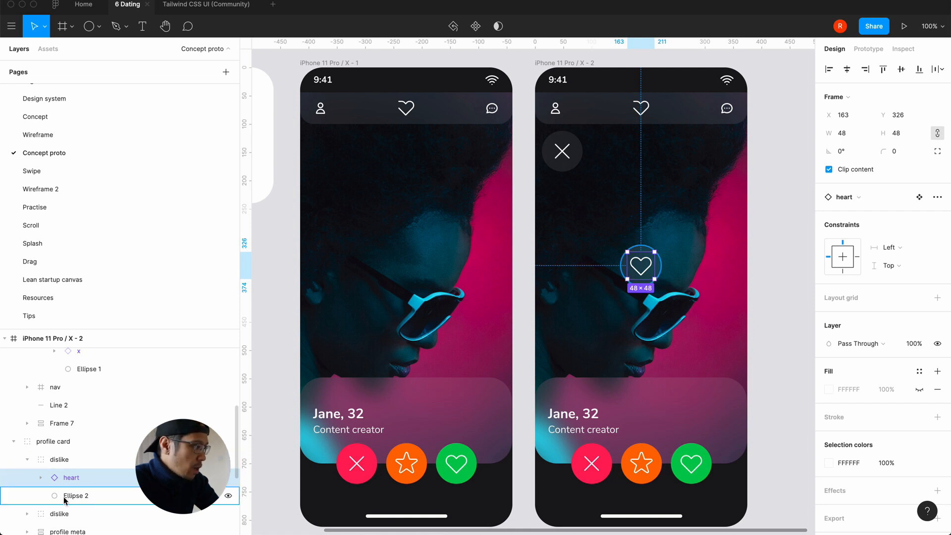
Rename the duplicated group with the heart icon as "like"
left_click(57, 451)
double_click(58, 451)
type("like")
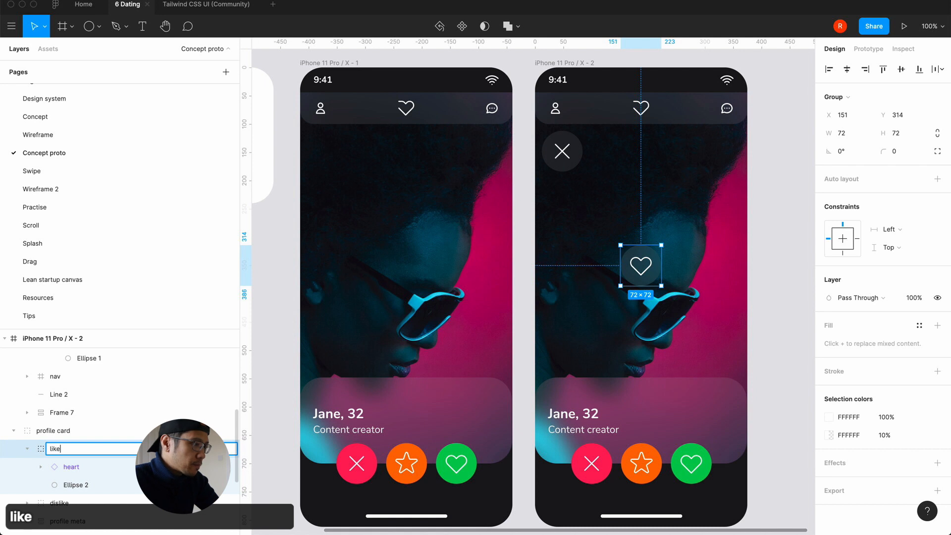
key("Return")
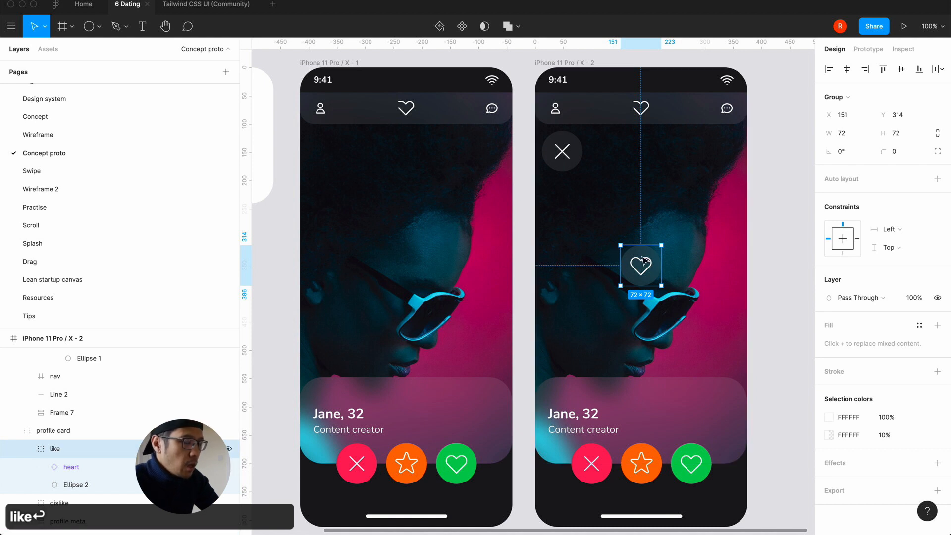
Set the dislike group's X position to 16
left_click(565, 153)
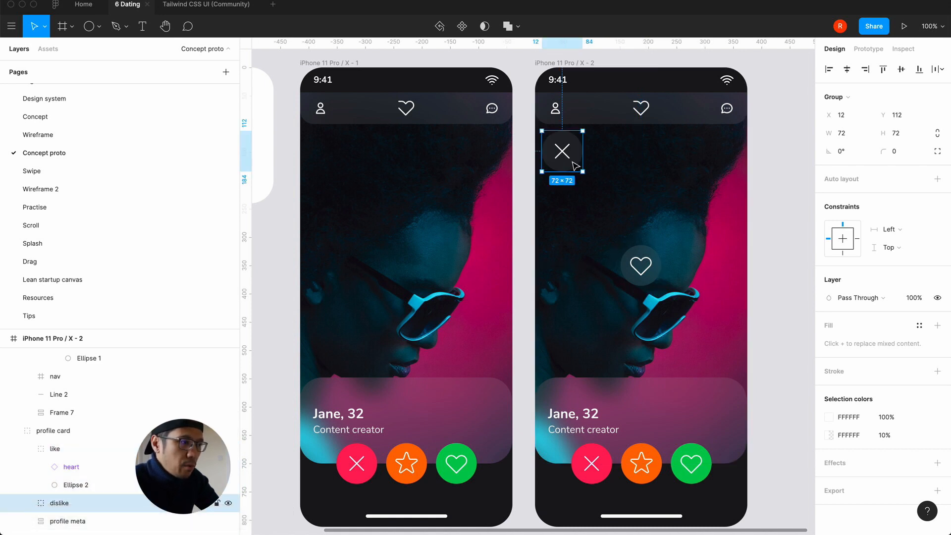
left_click(850, 116)
type("16")
key("Return")
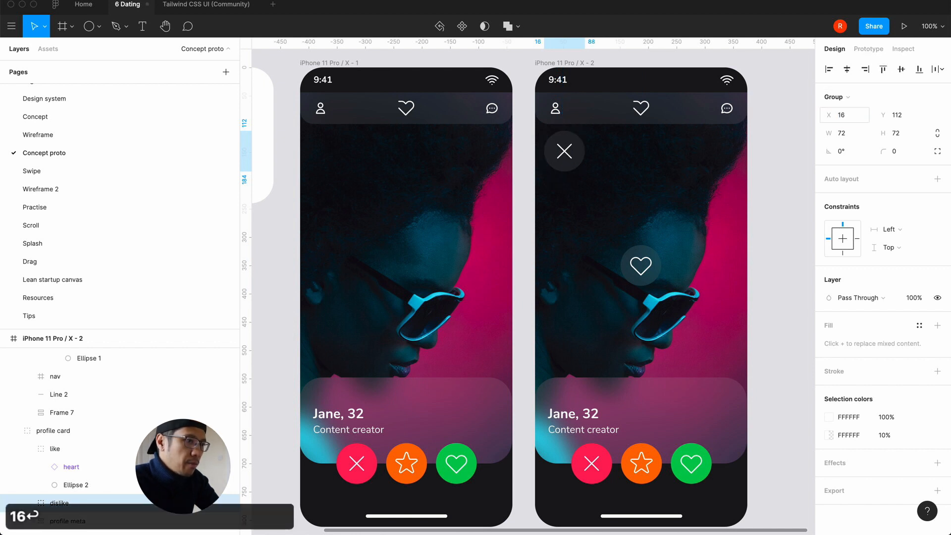
Set the dislike group's Y position to 96, plus a 16 px offset
left_click(902, 115)
type("100")
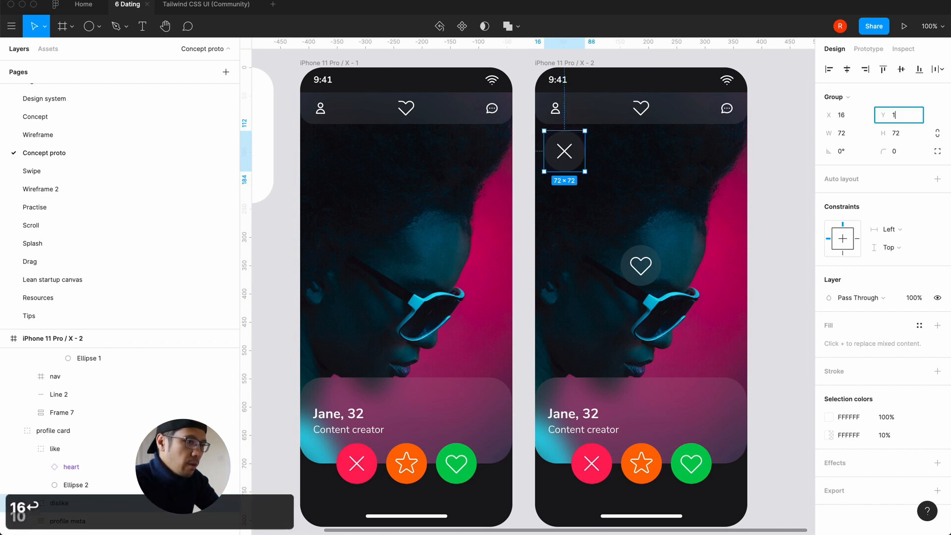
key("BackSpace")
key("BackSpace")
key("BackSpace")
type("96")
key("Return")
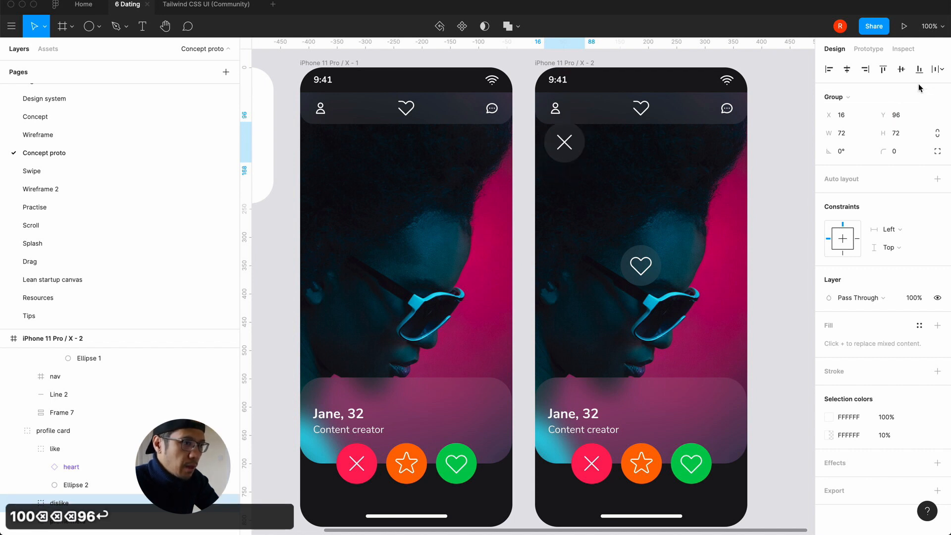
key("Right")
type("+16")
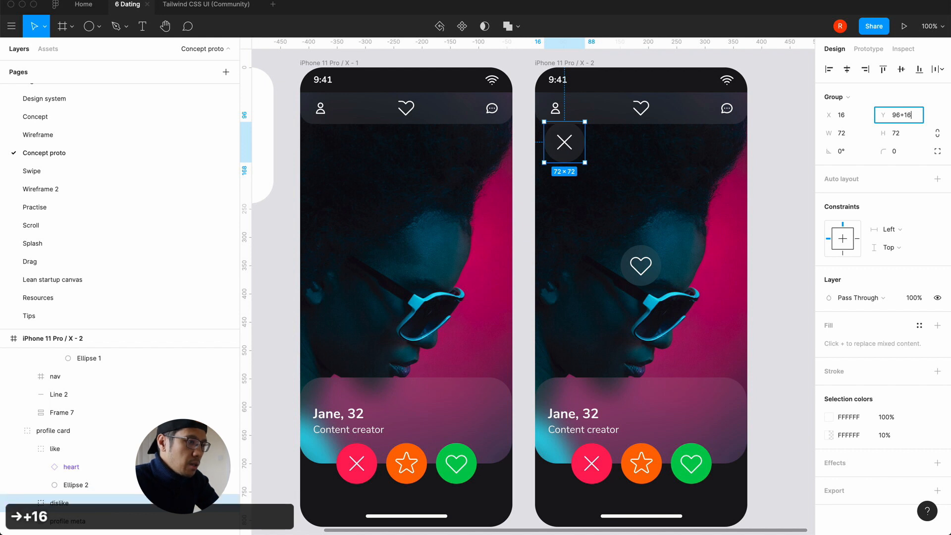
key("Return")
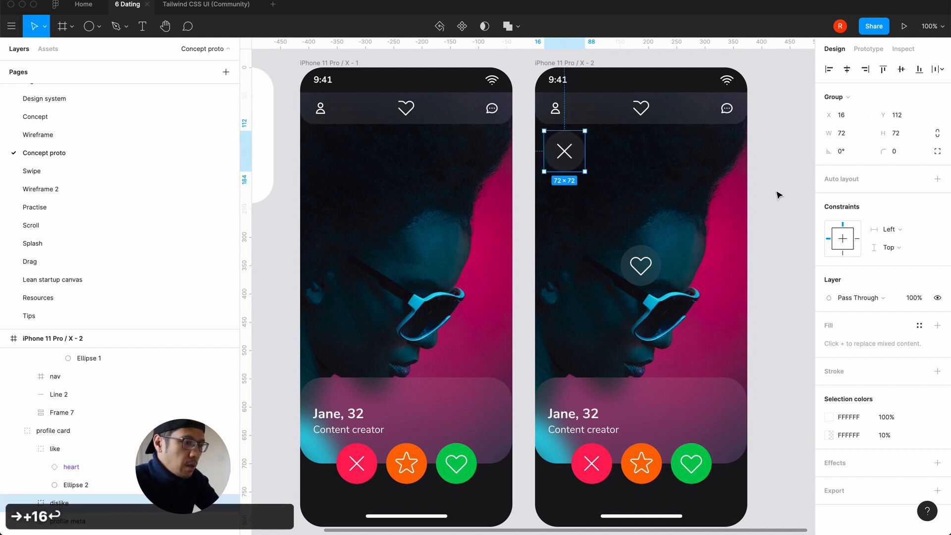
Align the like group to the right edge of the profile card
left_click(658, 283)
left_click(849, 117)
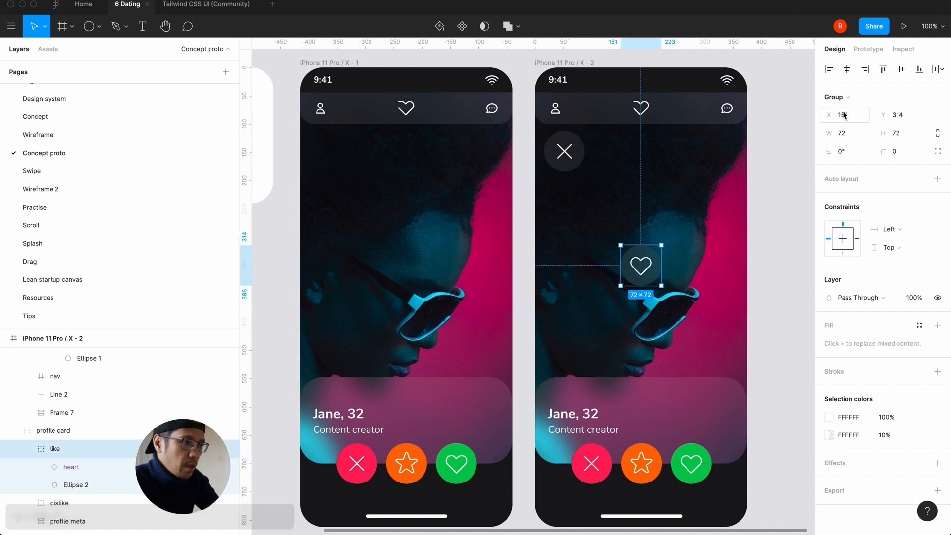
left_click(871, 75)
left_click(853, 117)
key("Right")
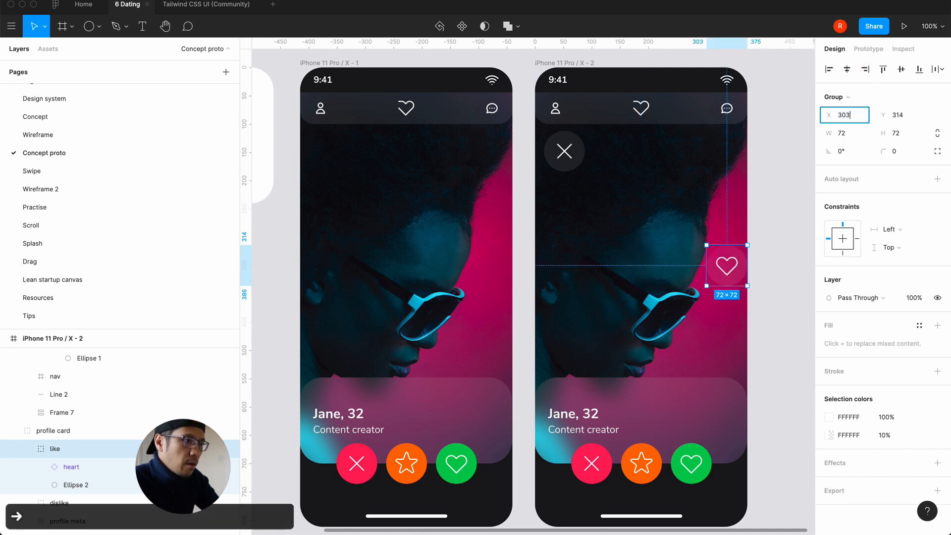
type("+16")
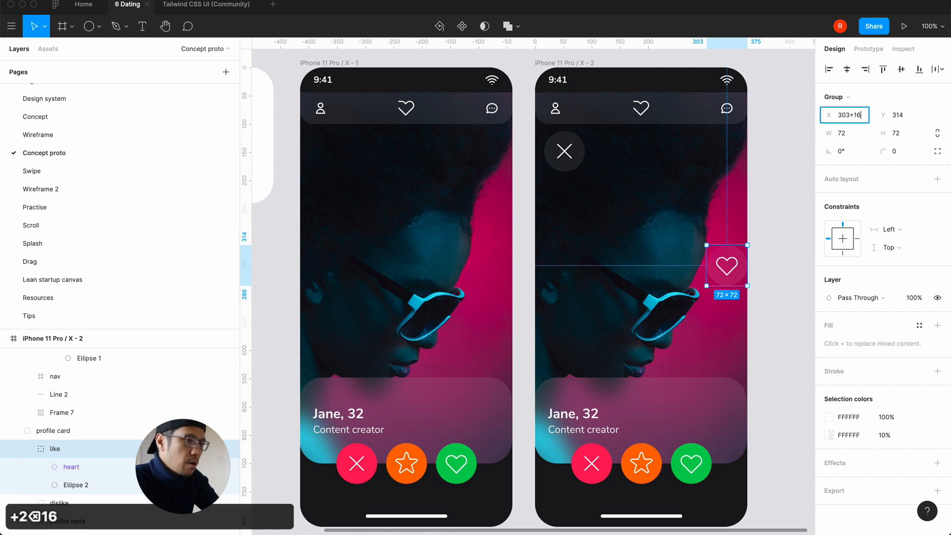
key("Return")
key("super+z")
Subtract 16 from the like group's X position to inset it from the card's right edge
left_click(847, 115)
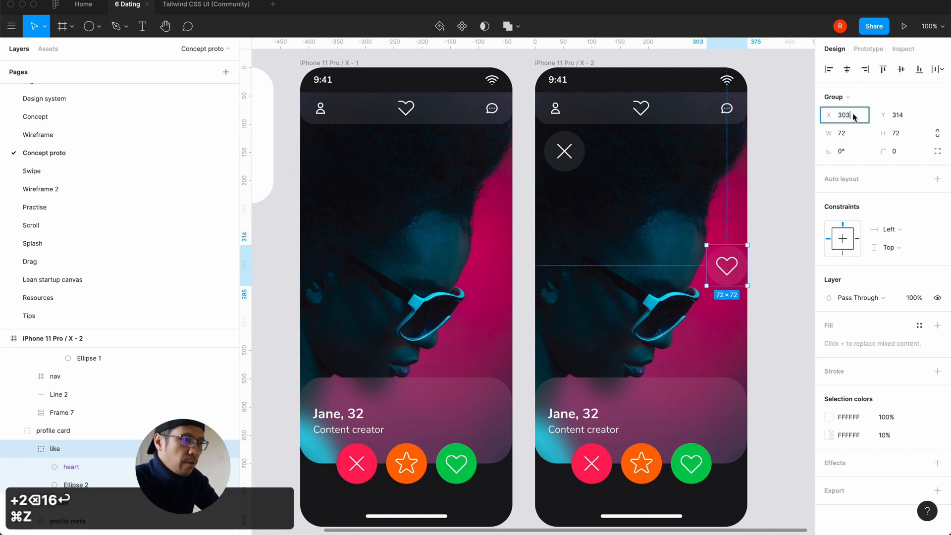
key("Right")
type("-16")
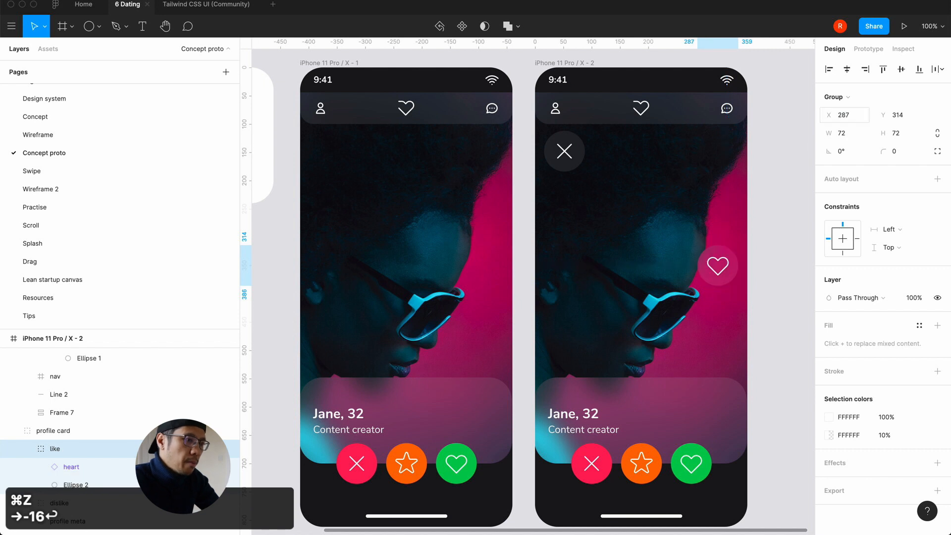
key("Return")
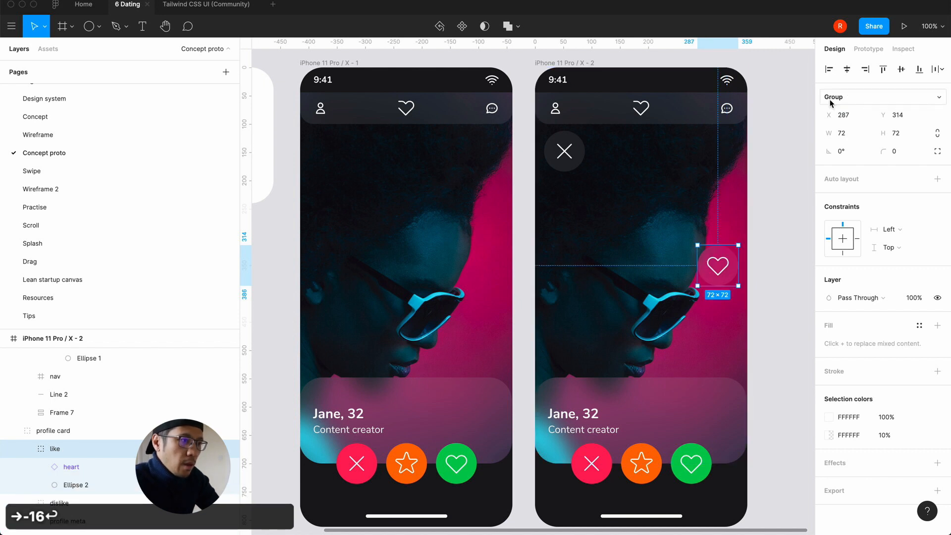
Set the like group's Y position to 112, matching the dislike group, and collapse its layers
left_click(564, 151)
left_click(731, 283)
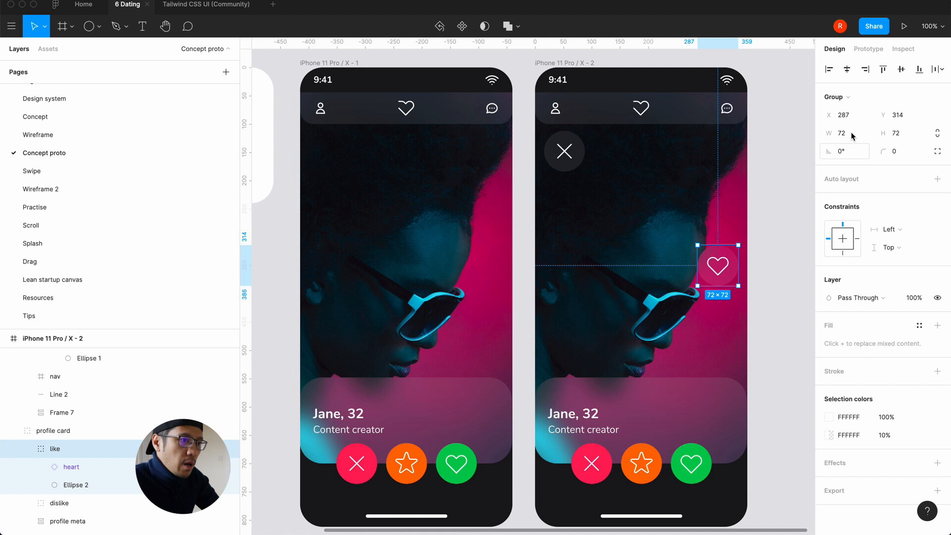
left_click(898, 115)
type("112")
key("Return")
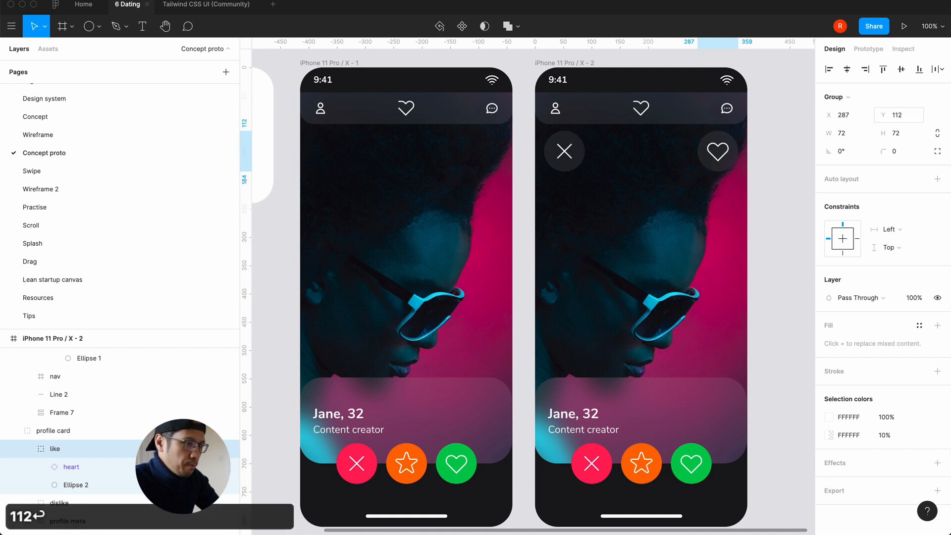
left_click(783, 237)
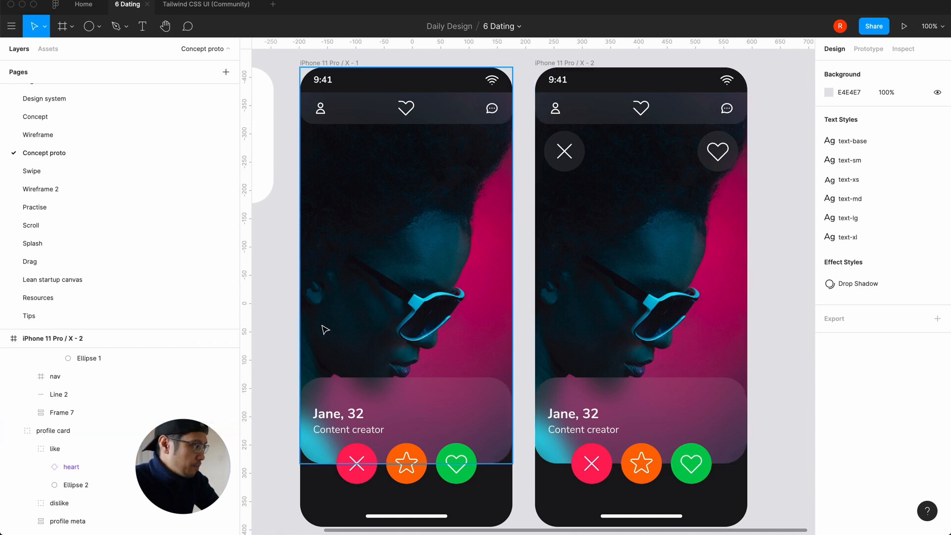
left_click(28, 449)
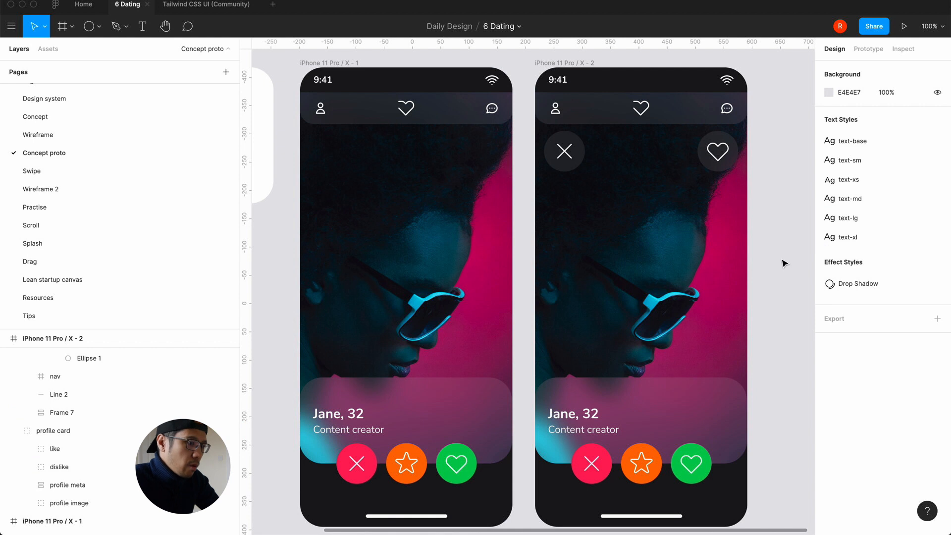
Set the X position of the profile card group on the iPhone 11 Pro / X - 2 frame to 0
key("minus")
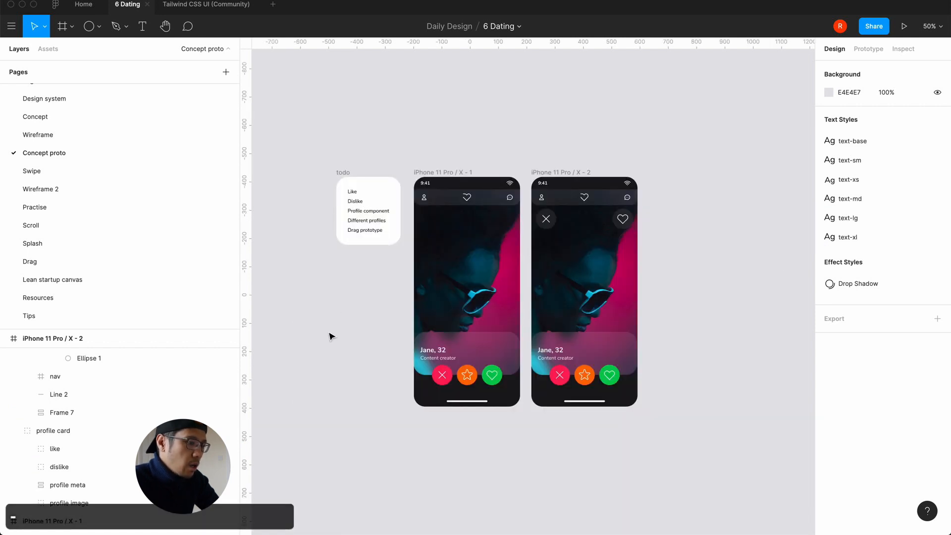
key("plus")
scroll(329, 337, "left", 2)
scroll(329, 337, "left", 1)
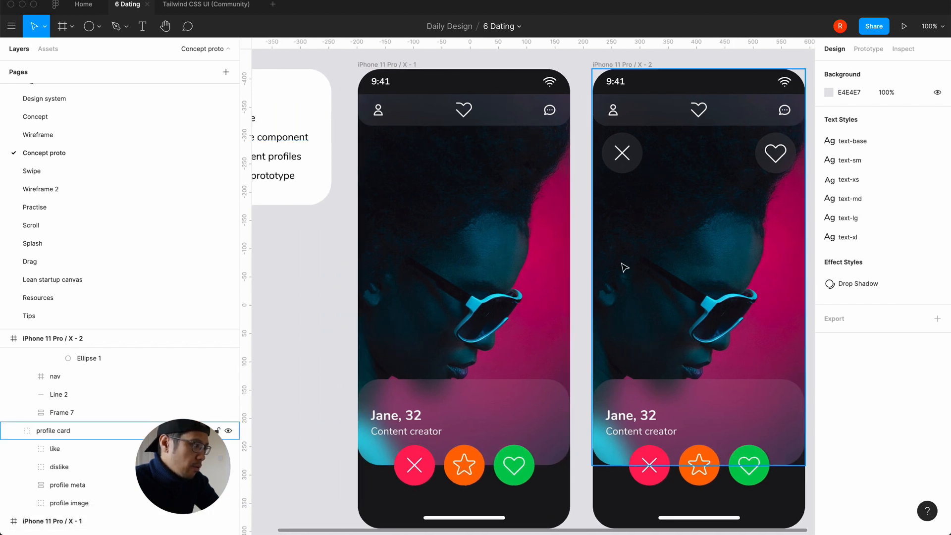
left_click(52, 432)
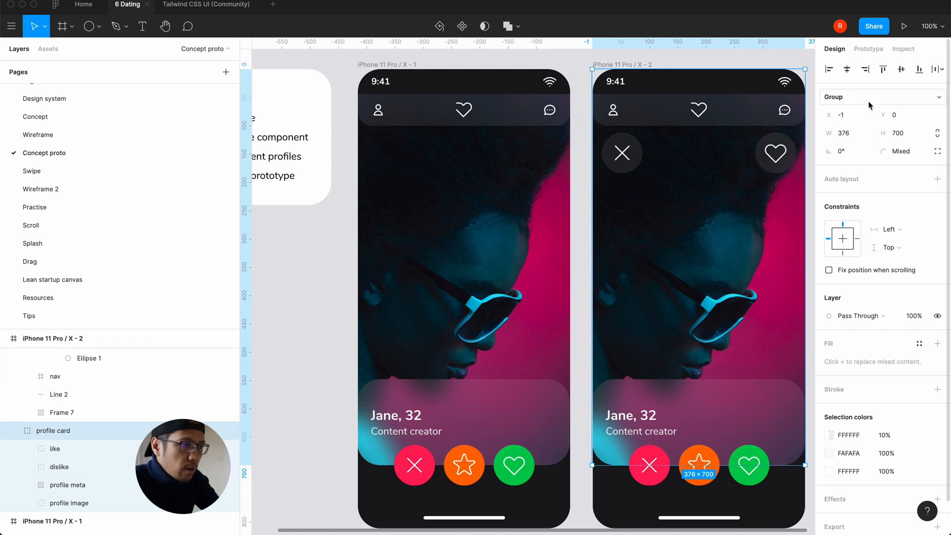
type("0")
key("Return")
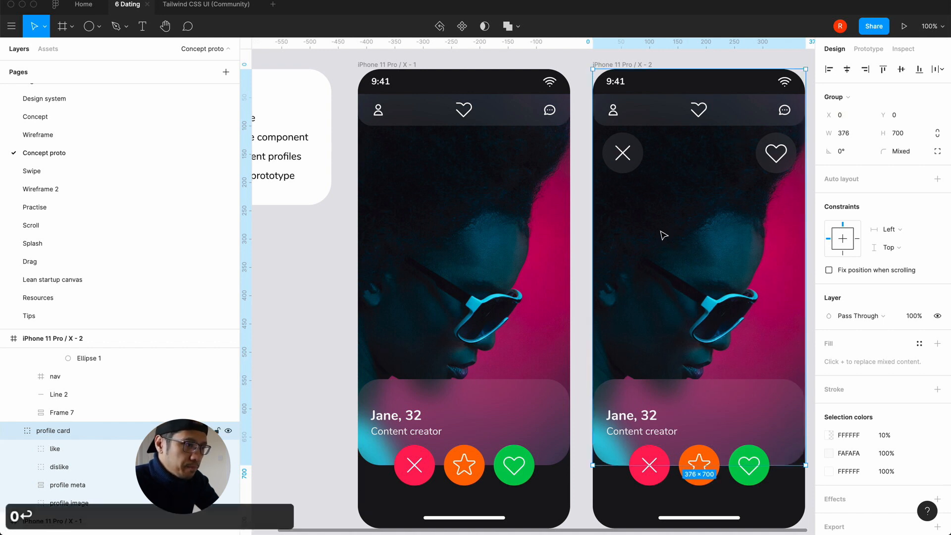
Set the dislike group's X position back to 16 within the shifted profile card
left_click(626, 167)
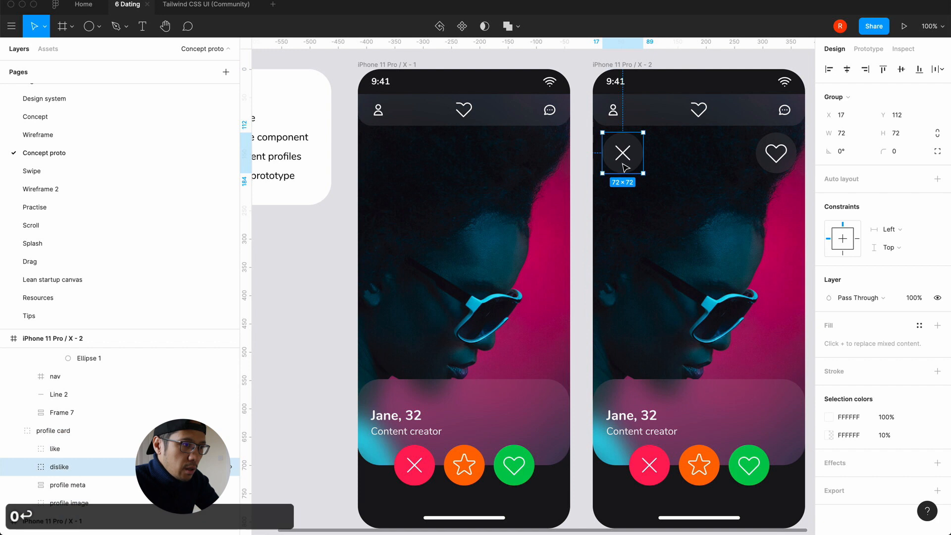
left_click(844, 116)
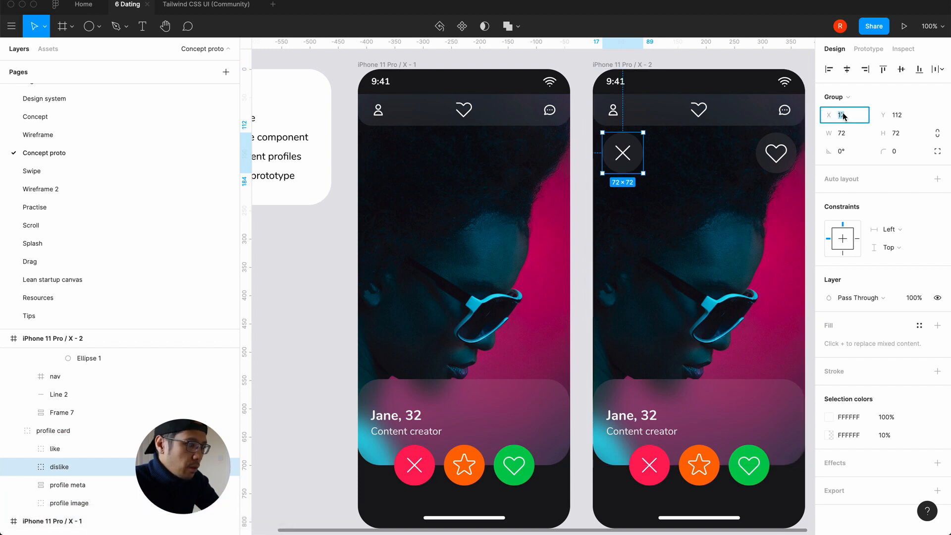
type("16")
key("Return")
Realign the like group to the profile card's right edge and subtract 16 from its X position
left_click(792, 171)
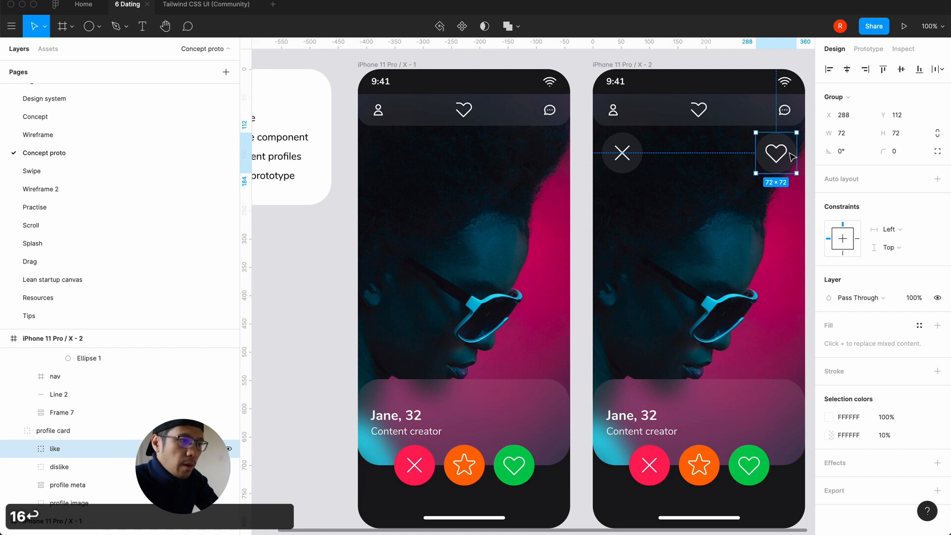
scroll(791, 157, "right", 2)
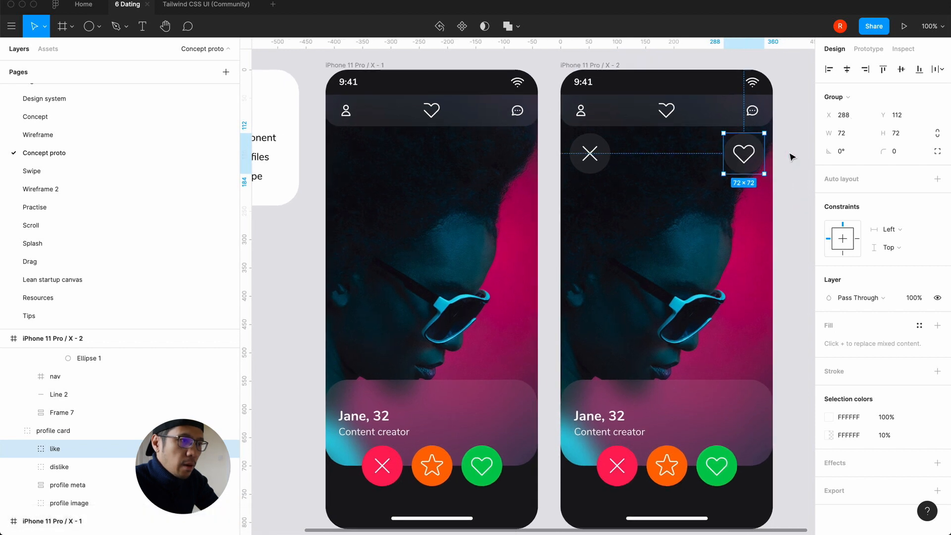
left_click(870, 72)
key("Right")
type("-")
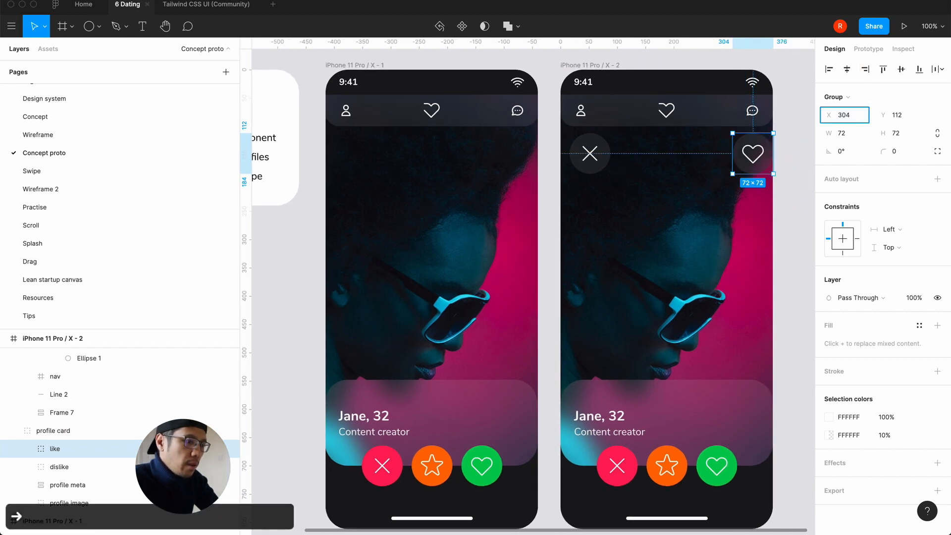
type("16")
key("Return")
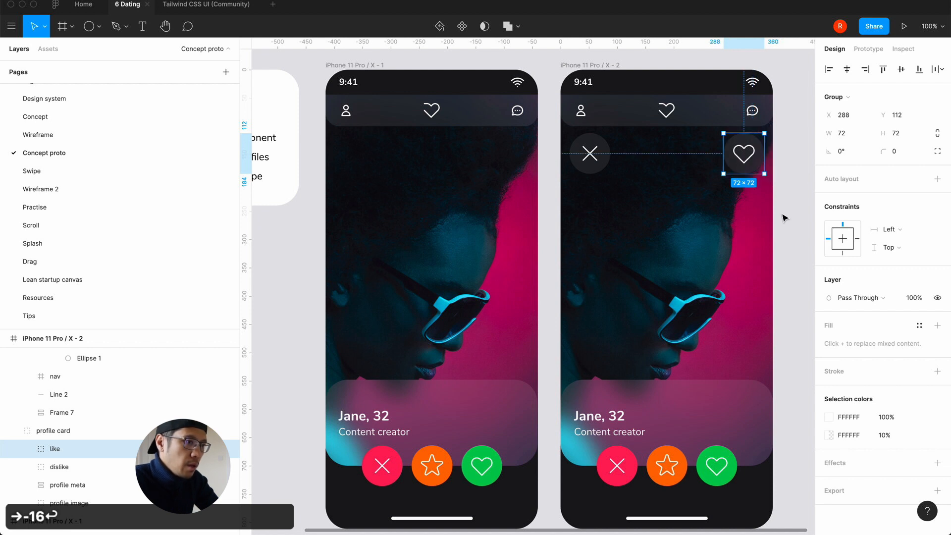
left_click(790, 223)
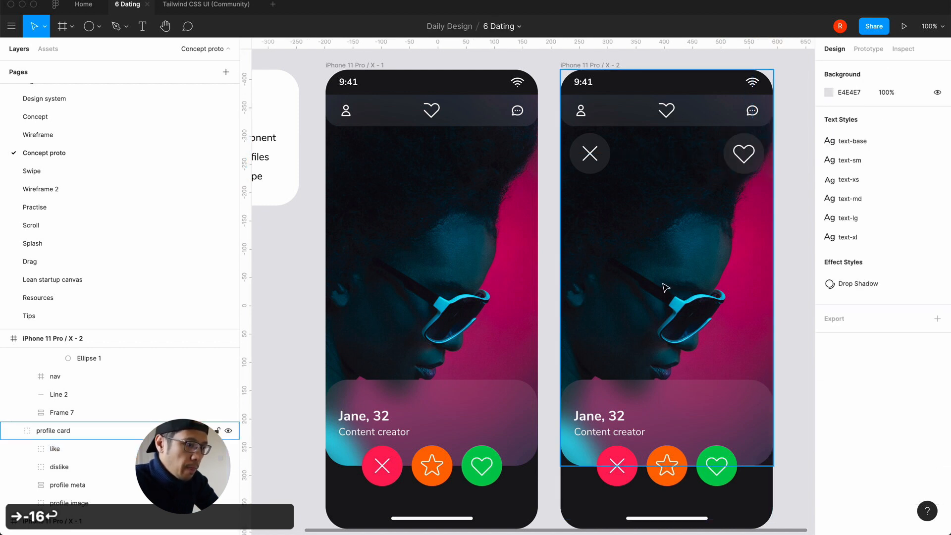
Examine the profile card's left edge up close for misalignment with the phone frame
key("=")
scroll(667, 288, "down", 4)
scroll(667, 288, "right", 2)
scroll(474, 446, "down", 2)
scroll(475, 445, "right", 2)
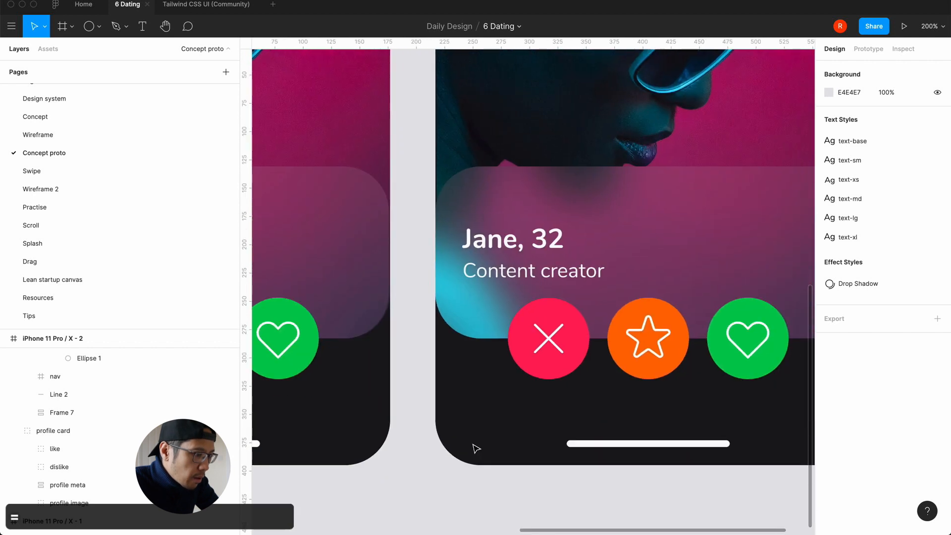
key("=")
scroll(476, 448, "right", 2)
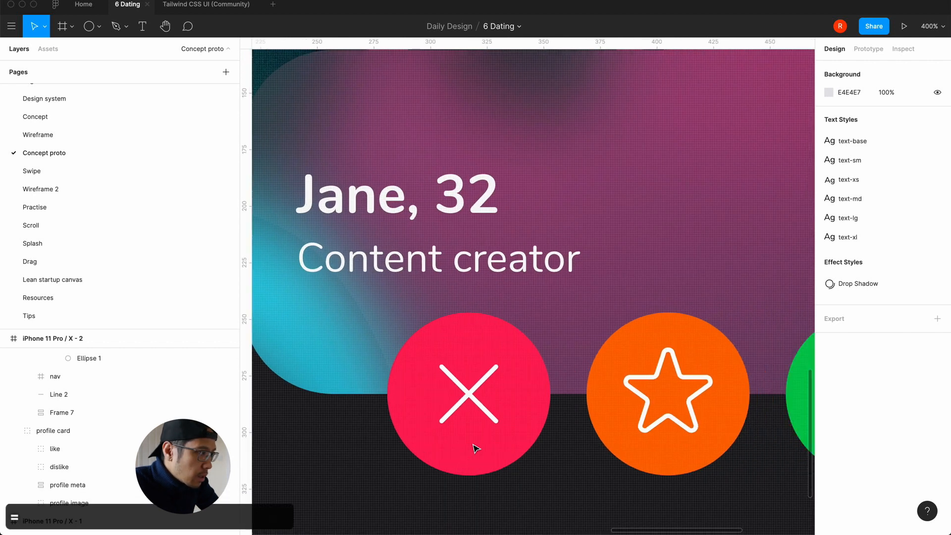
scroll(477, 449, "left", 2)
scroll(477, 449, "up", 5)
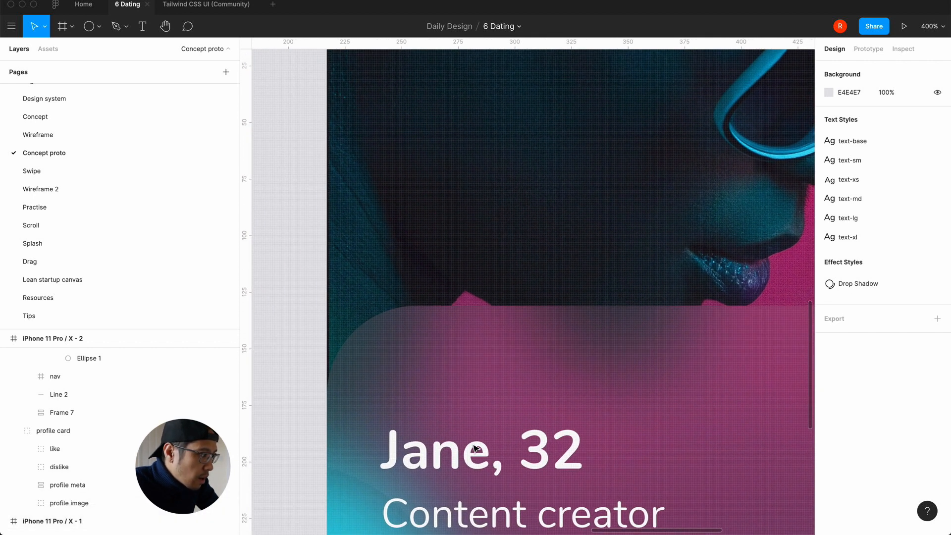
scroll(477, 448, "up", 15)
scroll(476, 448, "down", 17)
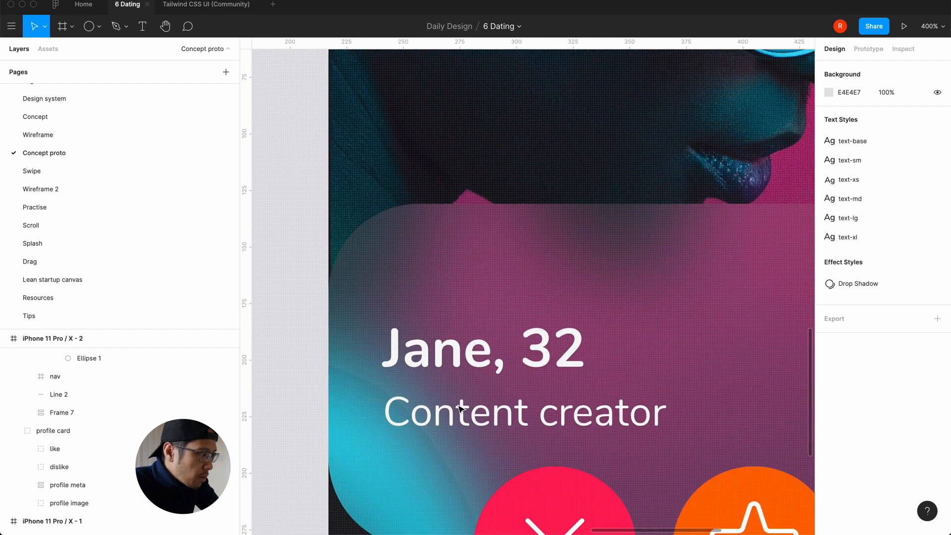
left_click(430, 167)
key("plus")
scroll(395, 296, "left", 8)
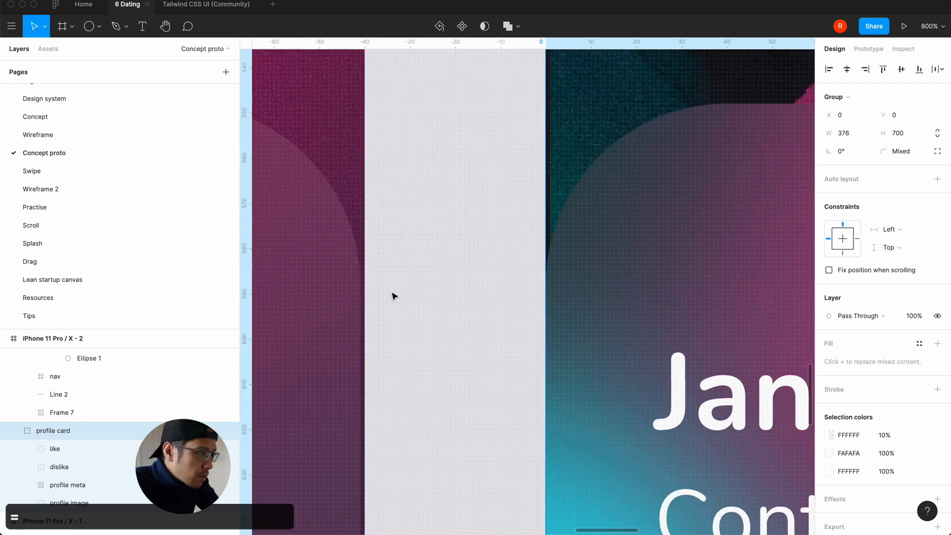
Set the profile image group's X position to 0 and check the profile meta frame's position
left_click(41, 485)
left_click(46, 502)
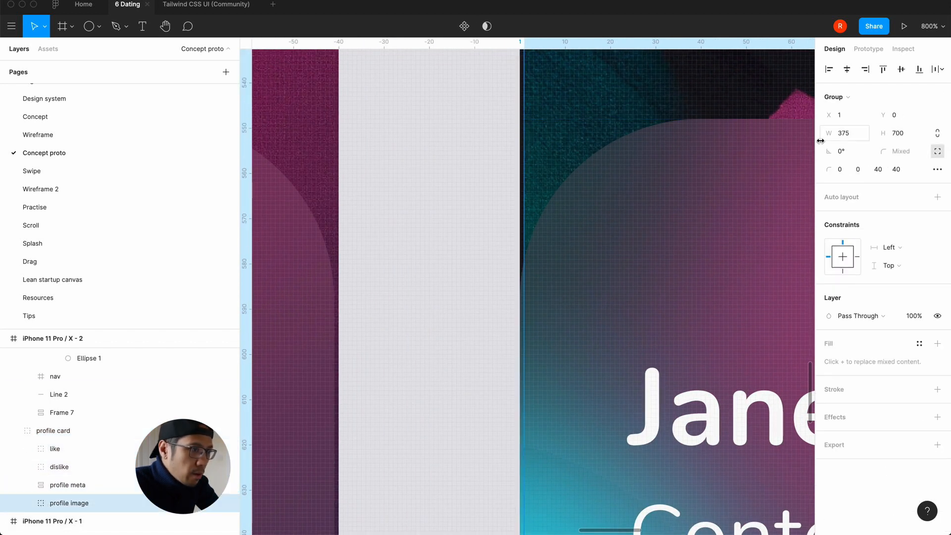
type("0")
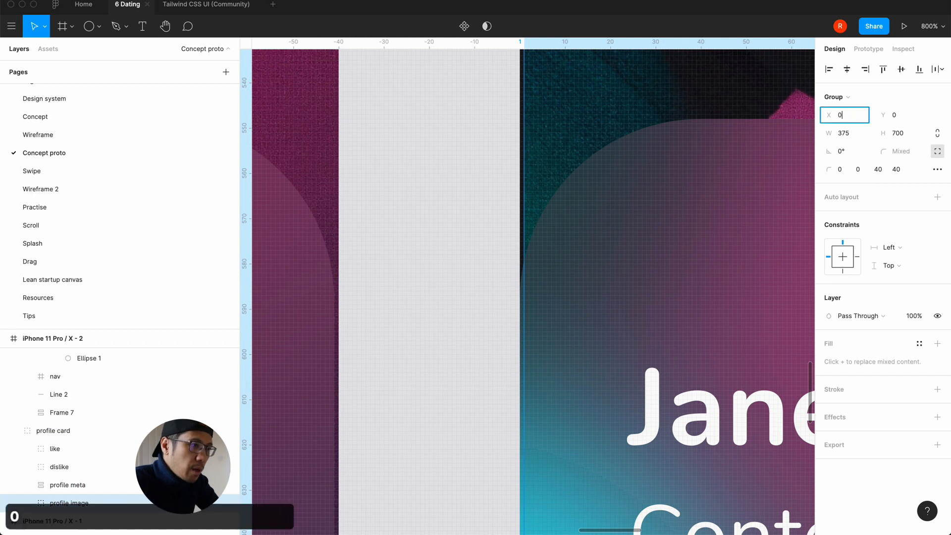
key("Return")
scroll(649, 251, "down", 6)
scroll(649, 251, "right", 2)
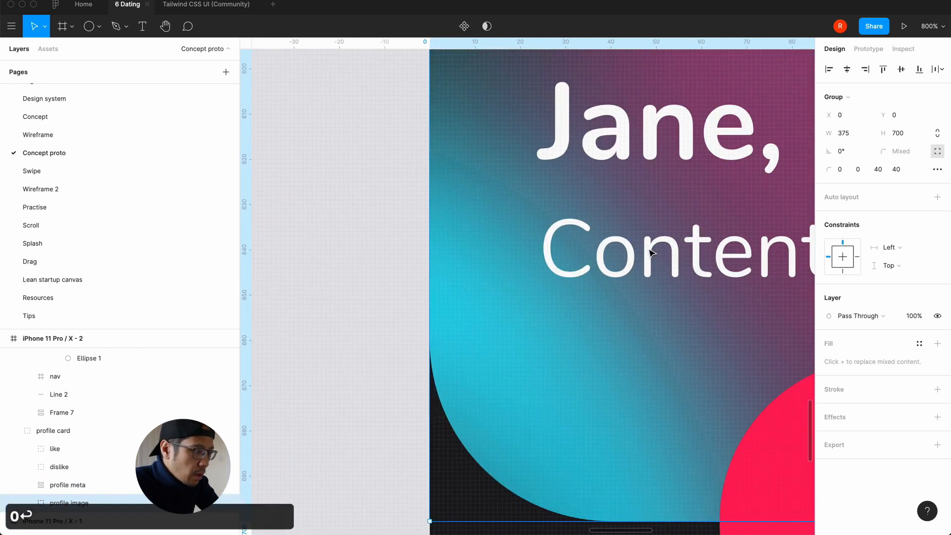
left_click(72, 486)
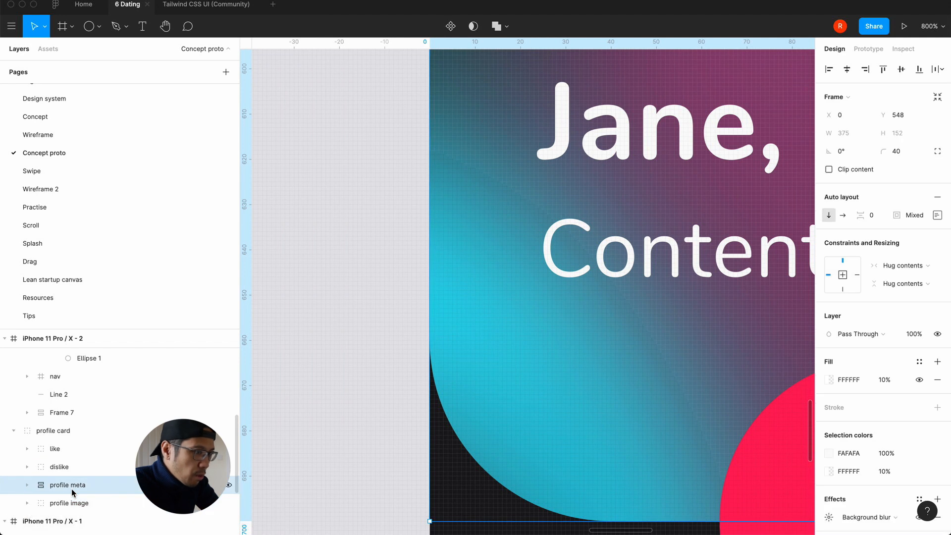
key("minus")
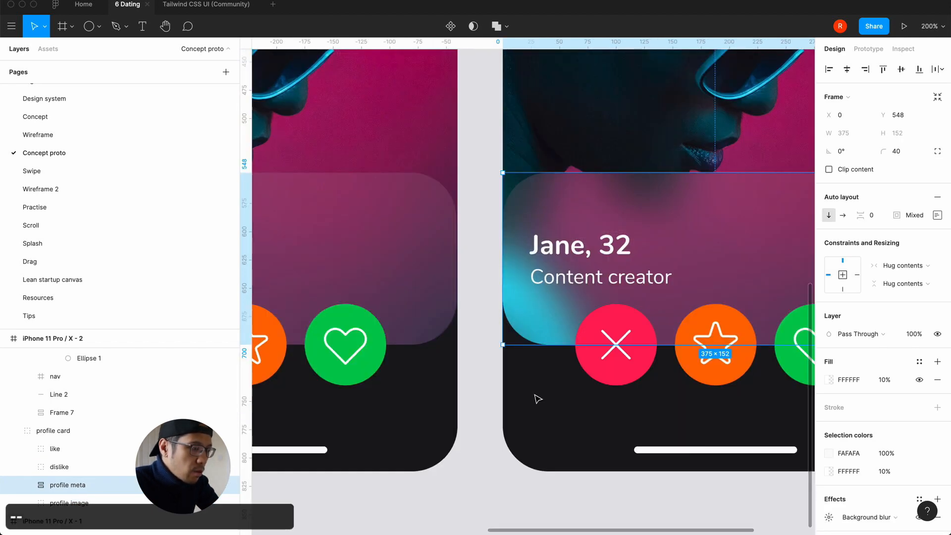
Check the alignment of the action button row, nav bar and status bar in the second phone frame, then save the file
scroll(538, 399, "right", 5)
left_click(552, 359)
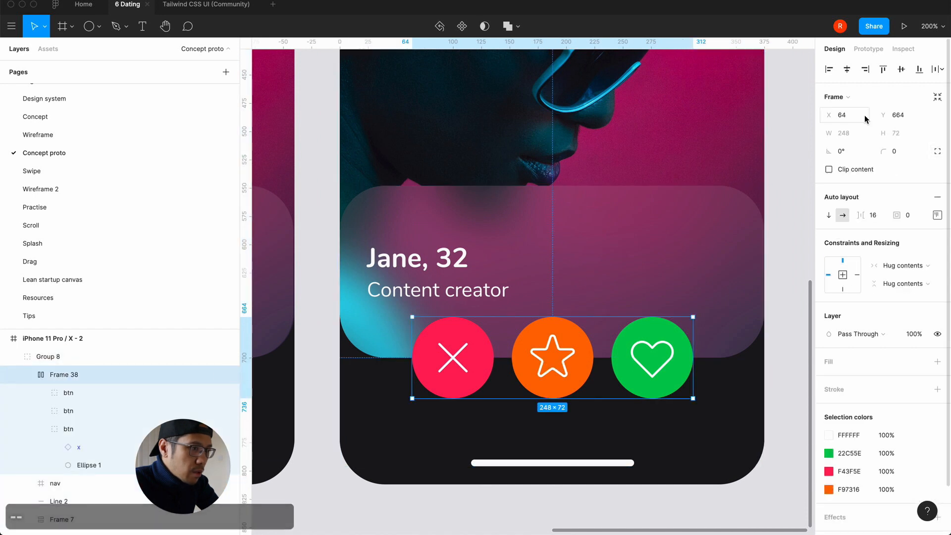
scroll(692, 299, "up", 10)
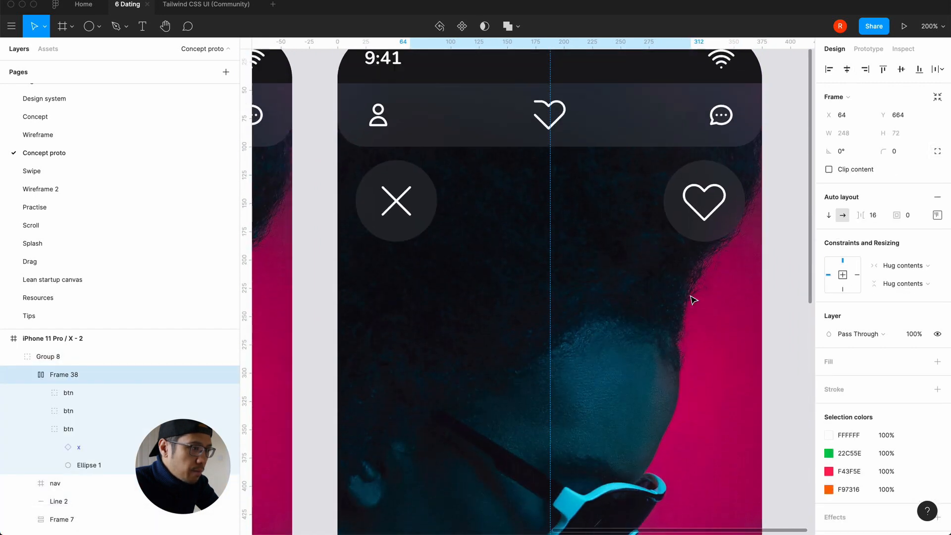
left_click(648, 177)
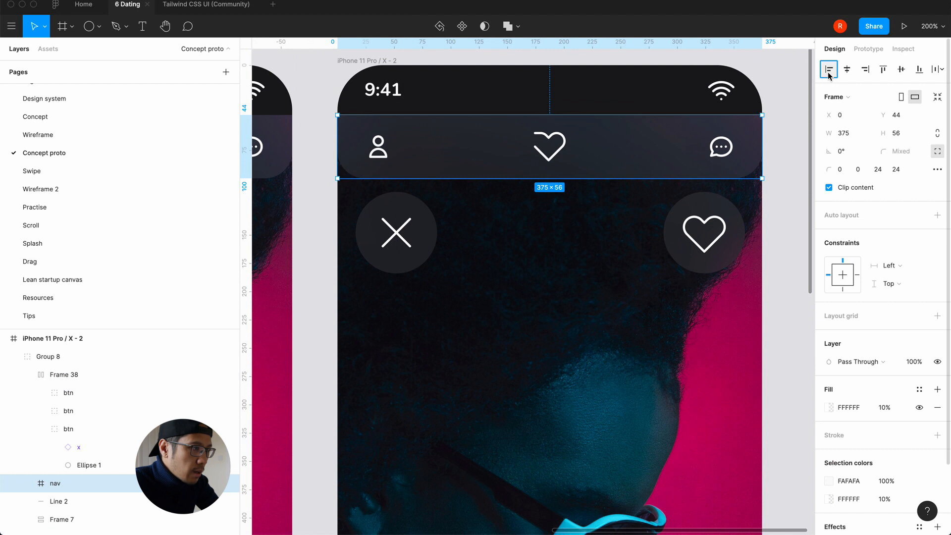
left_click(703, 101)
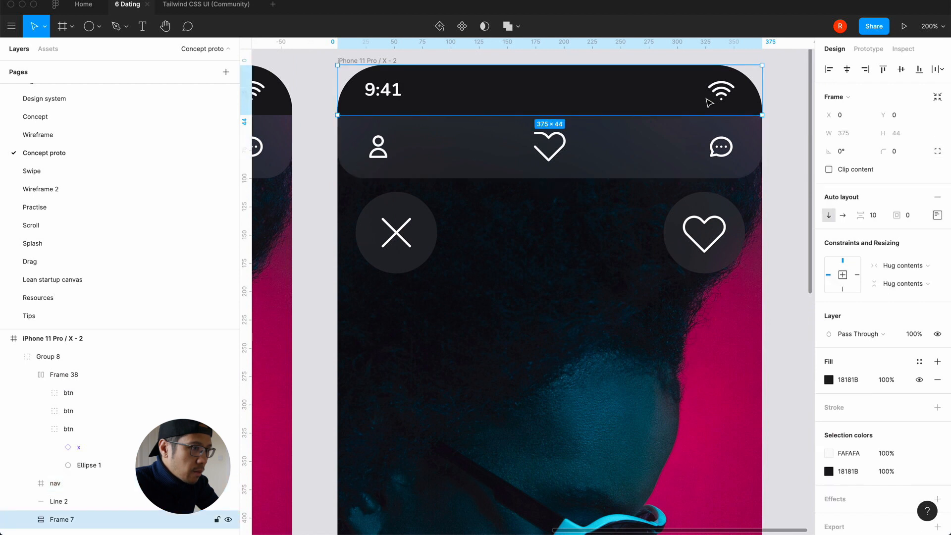
left_click(773, 172)
key("super+s")
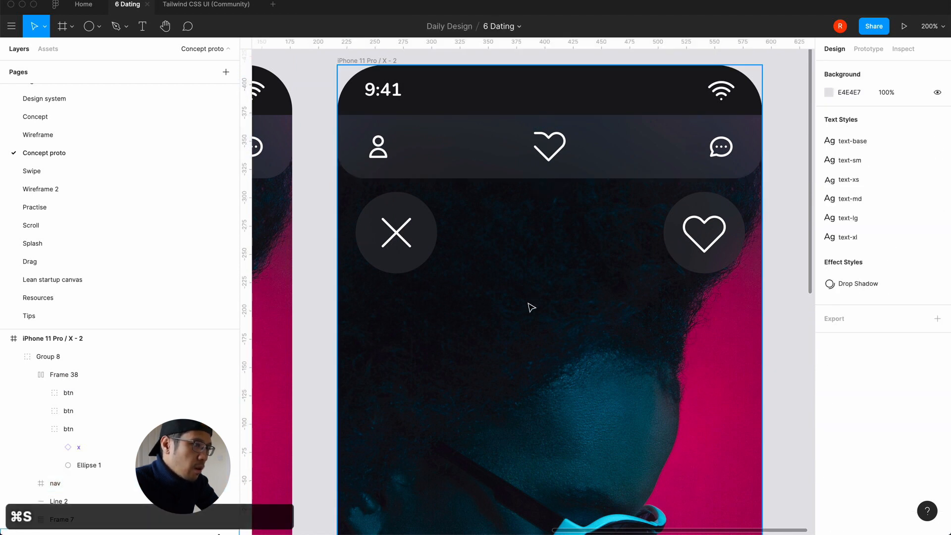
Convert the profile card group in the iPhone 11 Pro / X - 2 frame into a component
scroll(531, 307, "down", 3)
key("minus")
key("minus")
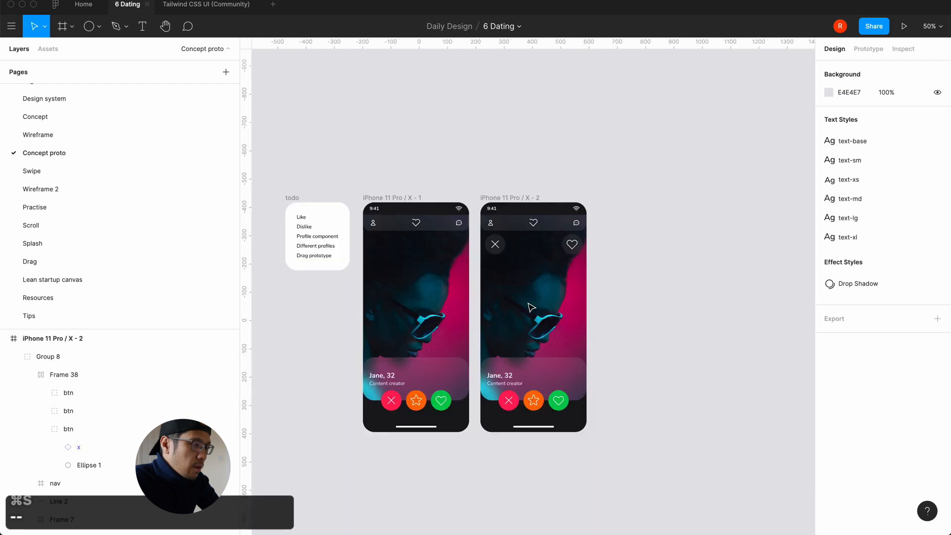
key("equal")
key("equal")
key("equal")
key("minus")
key("minus")
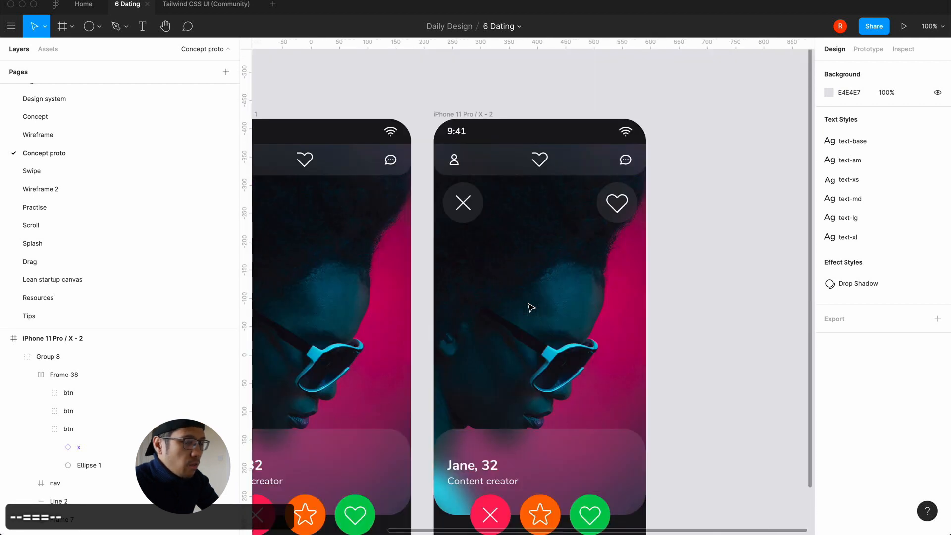
scroll(531, 307, "down", 2)
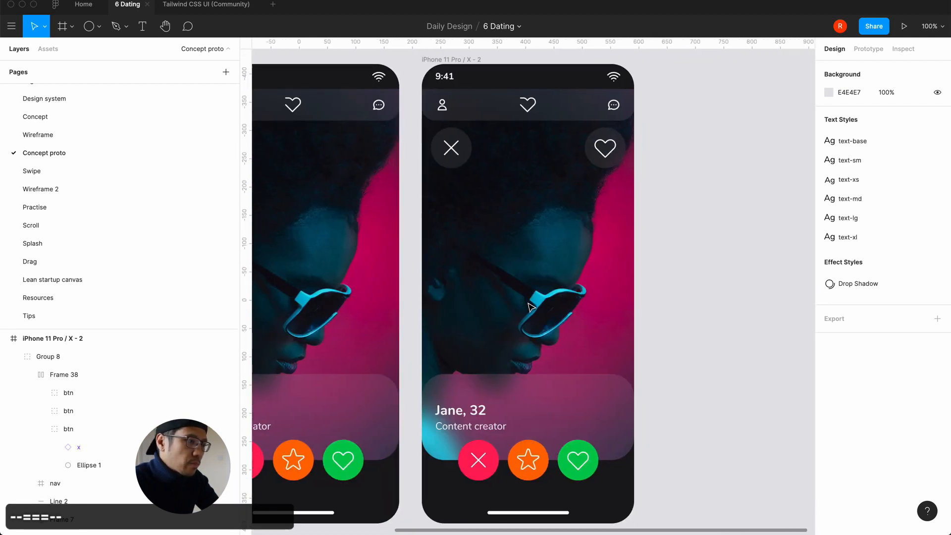
left_click(28, 376)
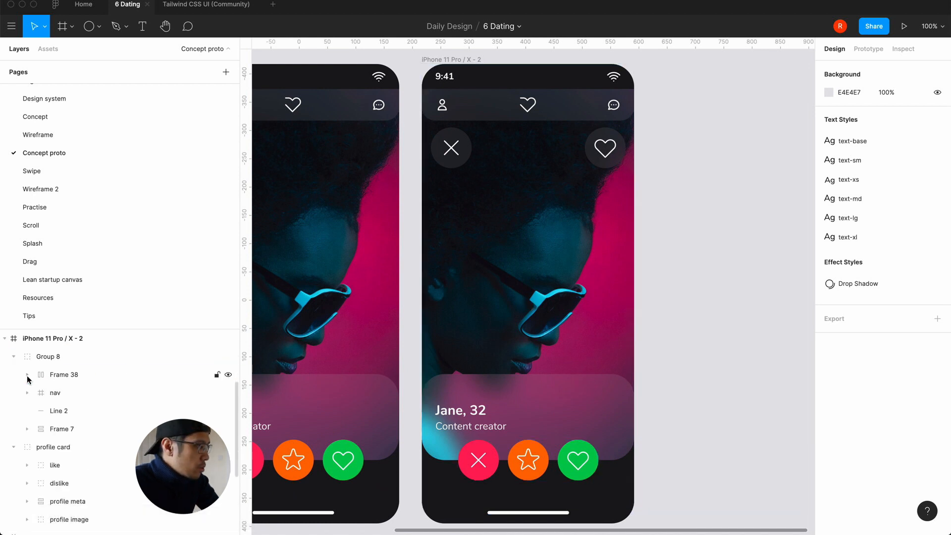
left_click(29, 447)
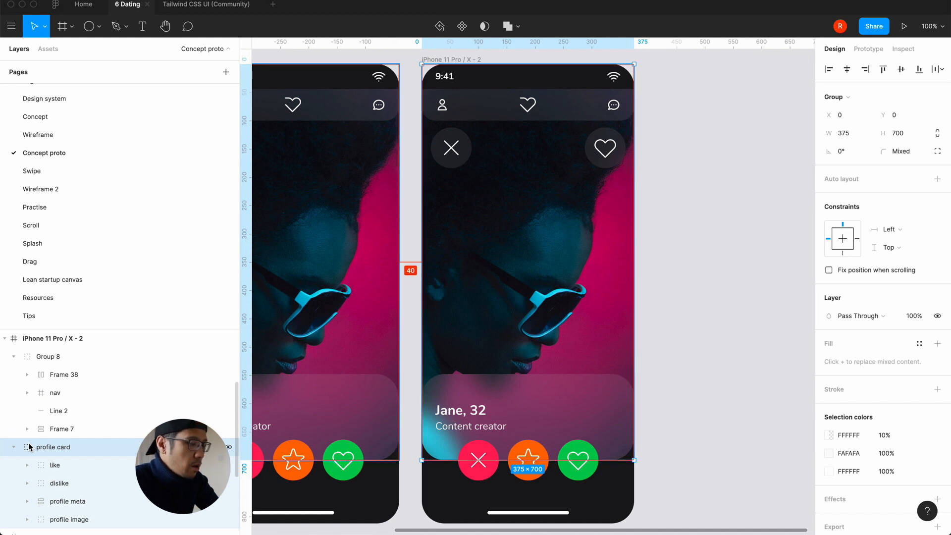
key("super+alt+k")
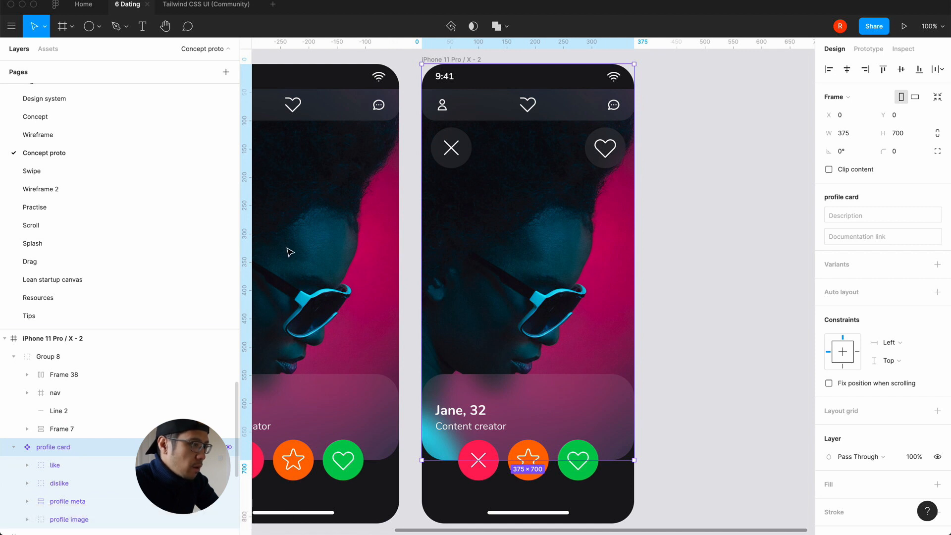
Move the profile card component out of the second phone frame and place it above that frame at X 217, Y -1355
left_click(695, 191)
key("minus")
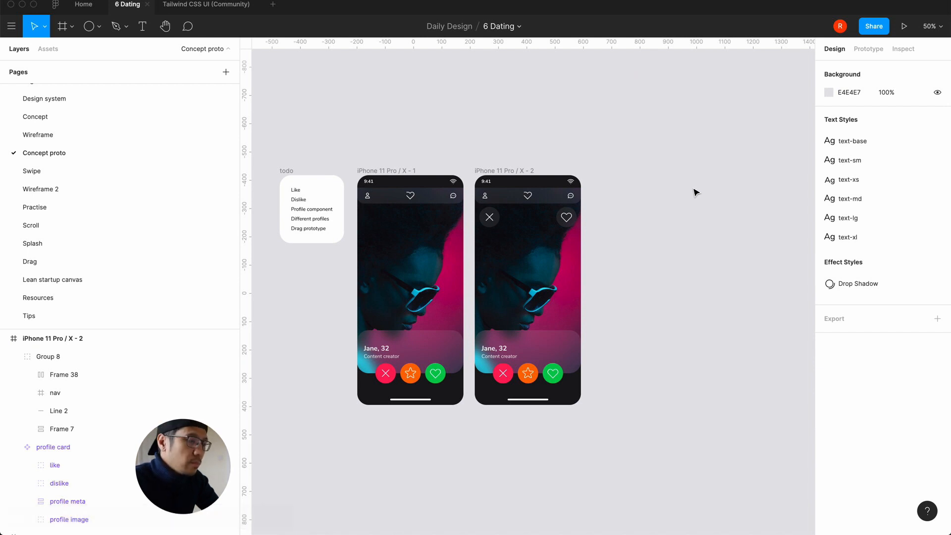
key("equal")
key("minus")
key("equal")
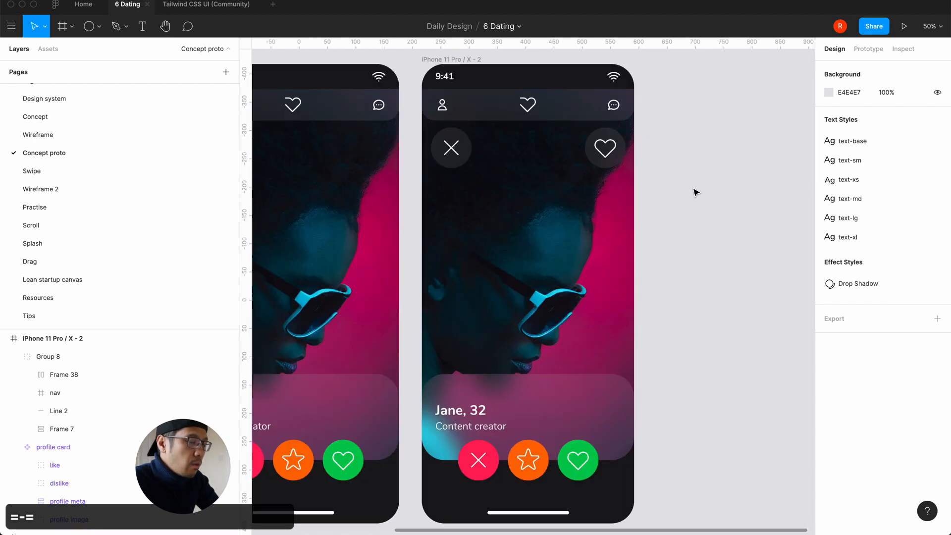
left_click(563, 236)
left_click_drag(538, 265, 756, 261)
key("minus")
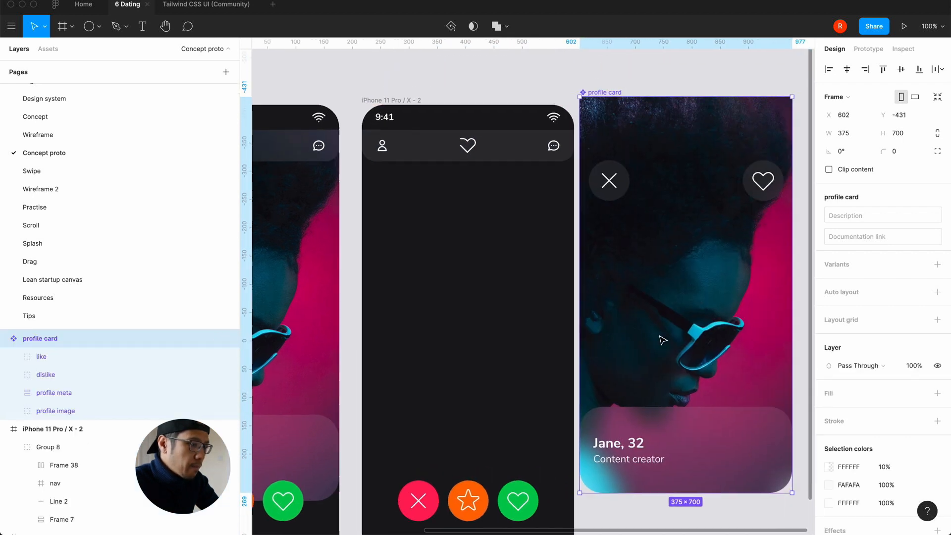
key("minus")
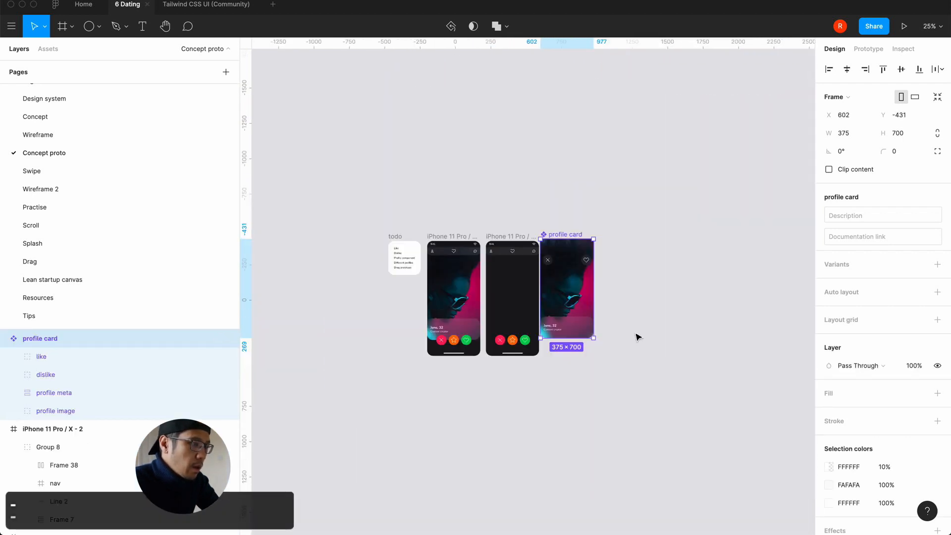
left_click_drag(562, 291, 510, 159)
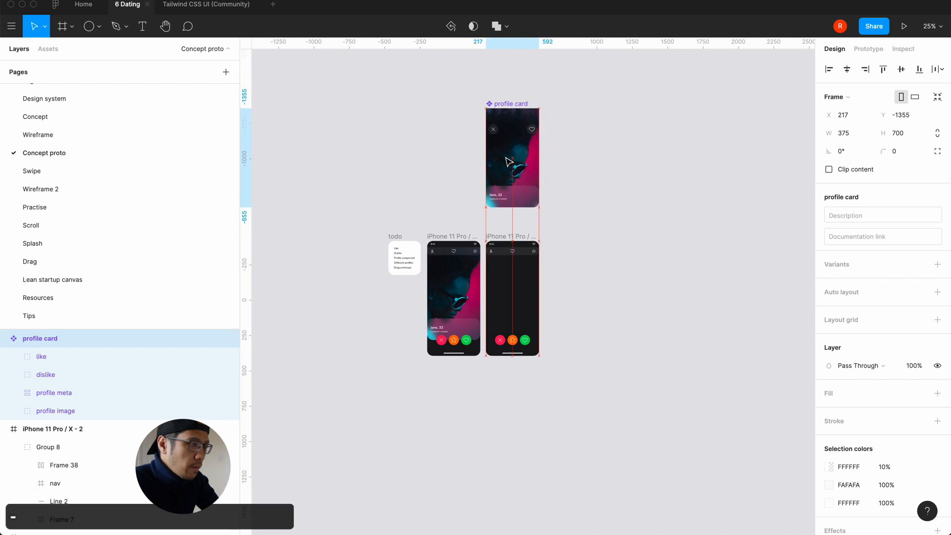
left_click(584, 171)
left_click(499, 105)
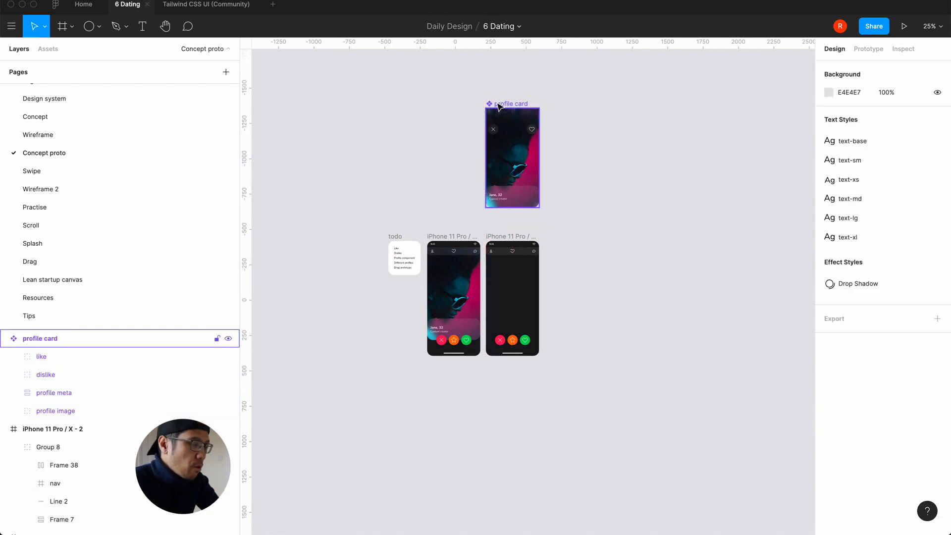
left_click(453, 143)
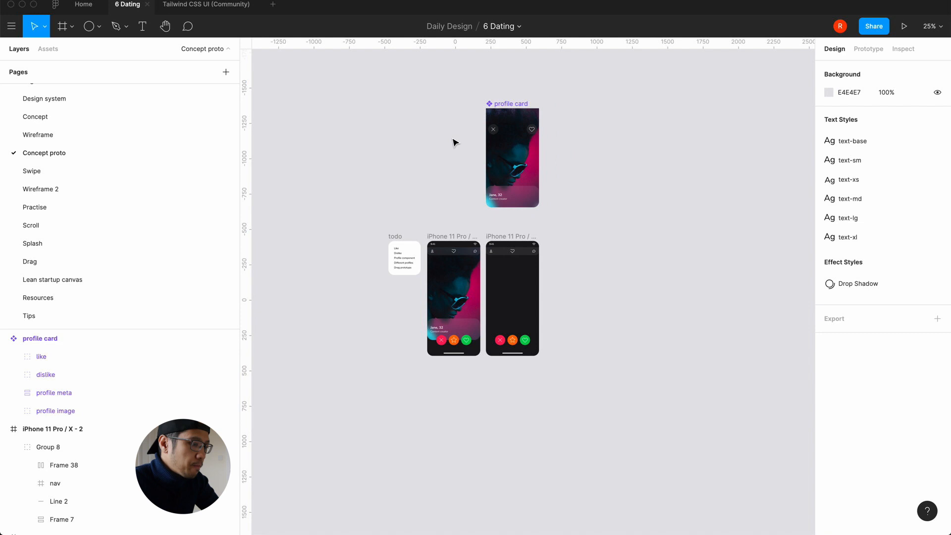
Copy and paste the profile card component to make an instance, and position both cards at X 217, Y -1311
key("plus")
scroll(456, 143, "up", 4)
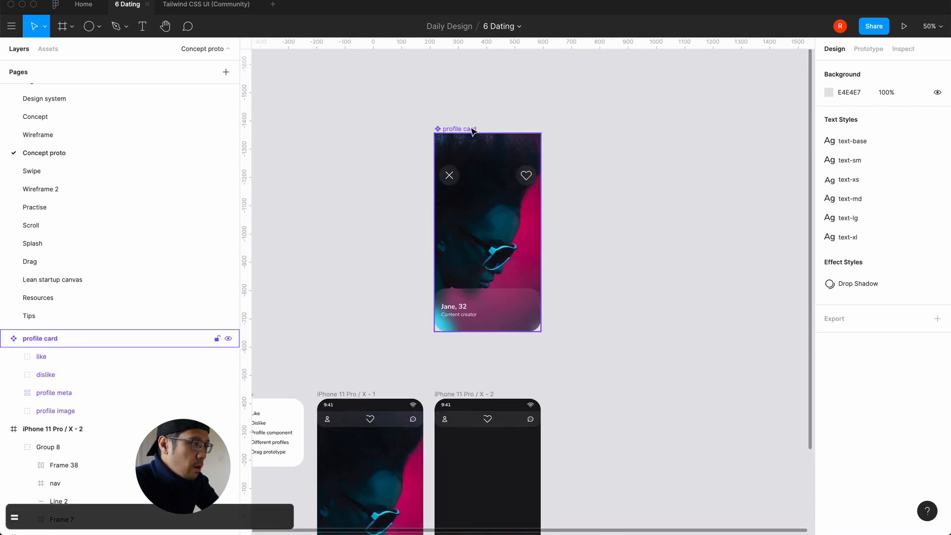
left_click(474, 131)
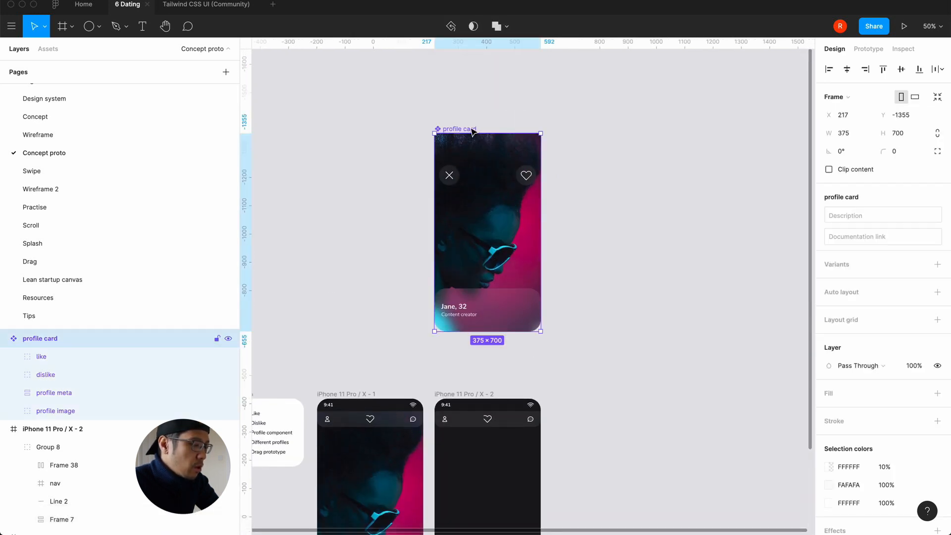
key("super+c")
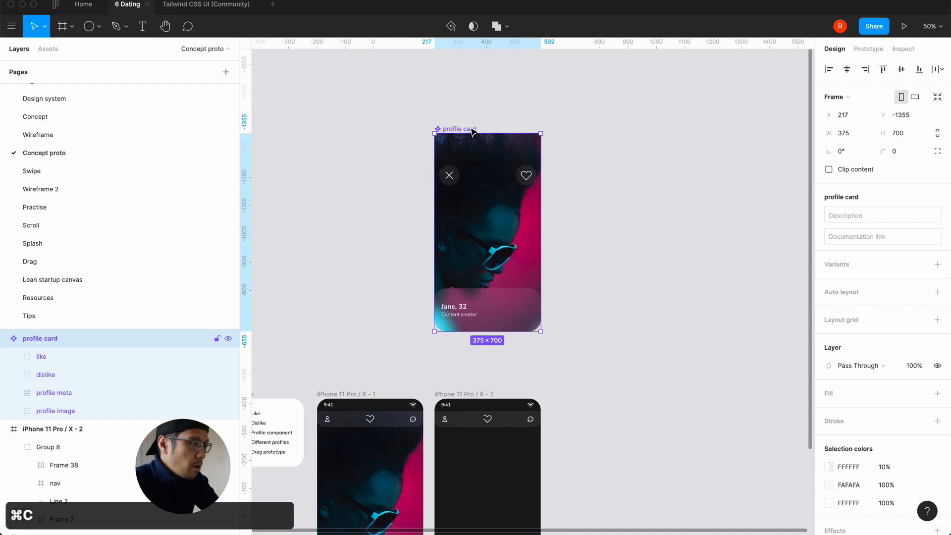
key("super+v")
left_click_drag(473, 131, 453, 143)
left_click(376, 164)
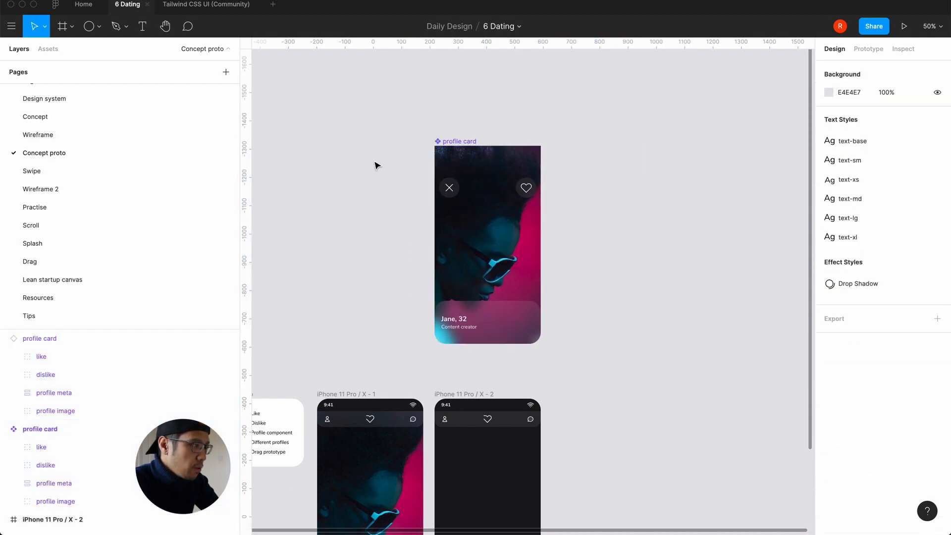
Shift the profile card instance horizontally to X 637 so it sits to the right of the main component
left_click(29, 340)
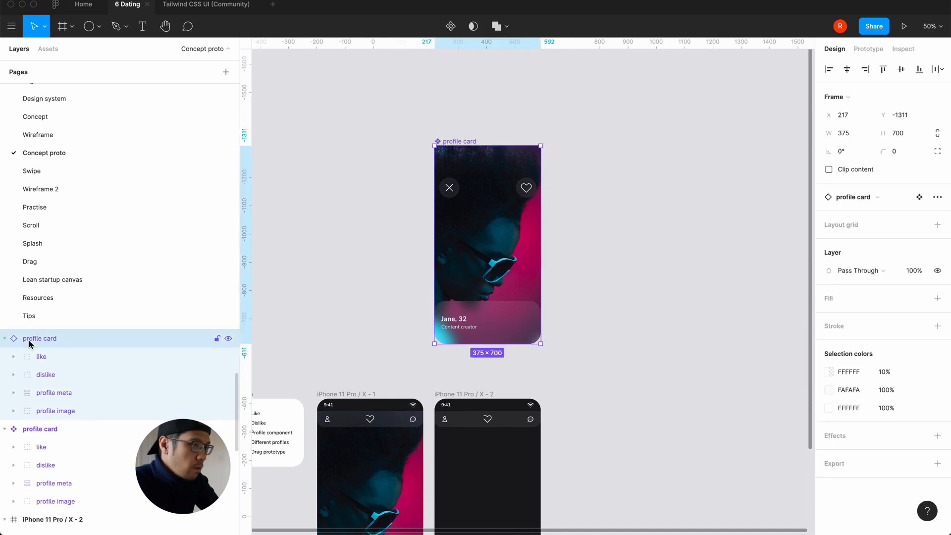
key("shift+Right")
key("shift+Right")
key("shift+Right")
key("shift+Right")
key("shift+Right")
key("shift+Right")
key("shift+Right")
key("shift+Right")
key("shift+Right")
key("shift+Right")
key("shift+Right")
key("shift+Right")
key("shift+Right")
key("shift+Right")
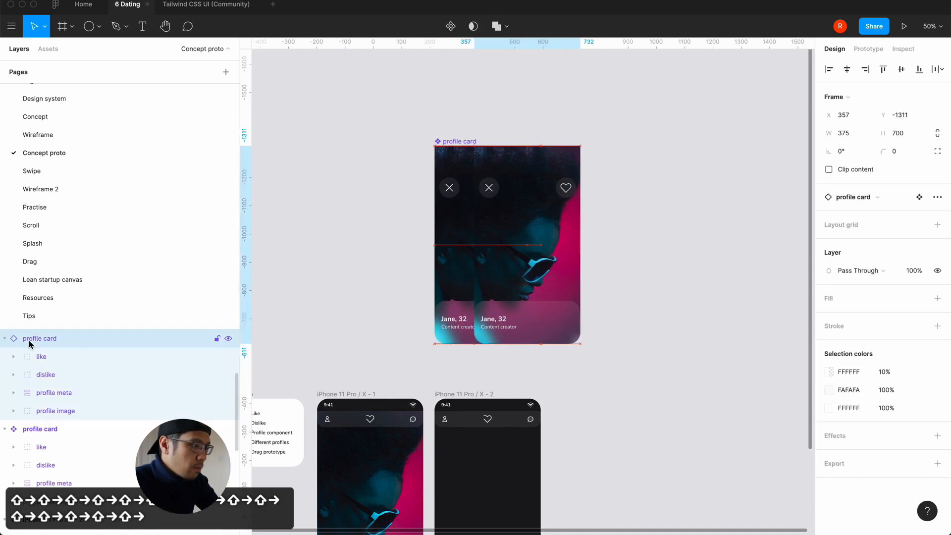
key("shift+Right")
key("shift+Right")
key("shift+Right")
key("shift+Right")
key("shift+Right")
key("shift+Right")
key("shift+Right")
key("shift+Right")
key("shift+Right")
key("shift+Right")
key("shift+Right")
key("shift+Right")
key("shift+Right")
key("shift+Right")
key("shift+Right")
key("shift+Right")
key("shift+Right")
key("shift+Right")
key("shift+Right")
key("shift+Right")
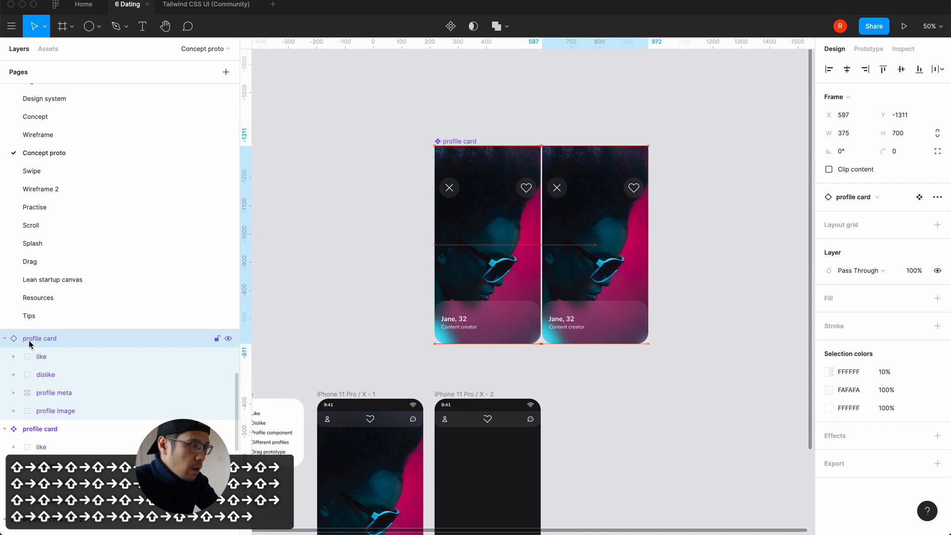
key("shift+Right")
key("shift+Right")
key("shift+Right")
key("shift+Right")
left_click(504, 73)
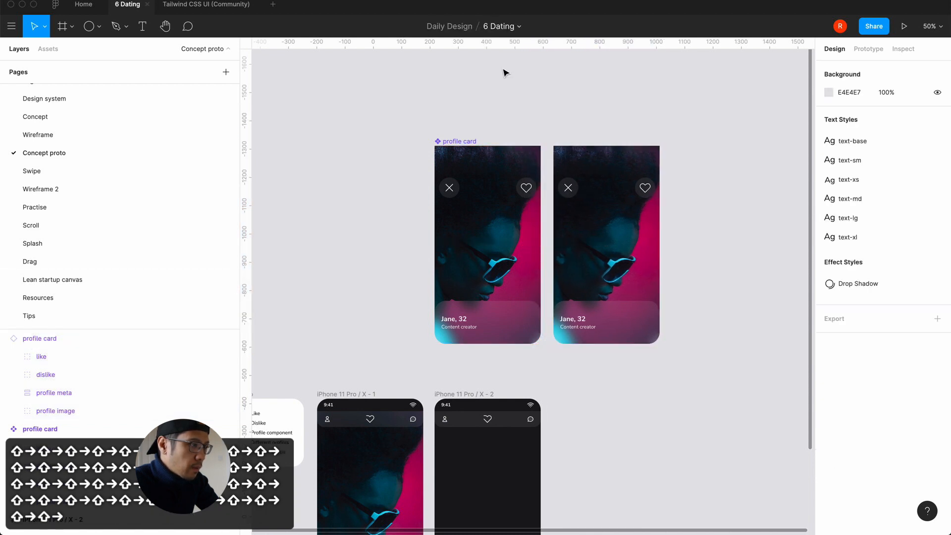
Rename the profile card instance to "profile card / 1"
left_click(586, 155)
double_click(54, 339)
key("Right")
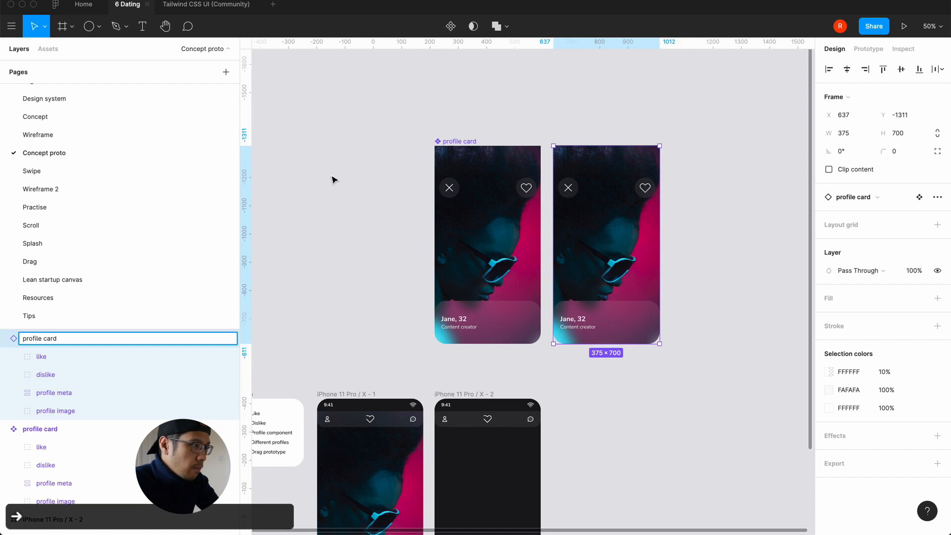
type("/ 1")
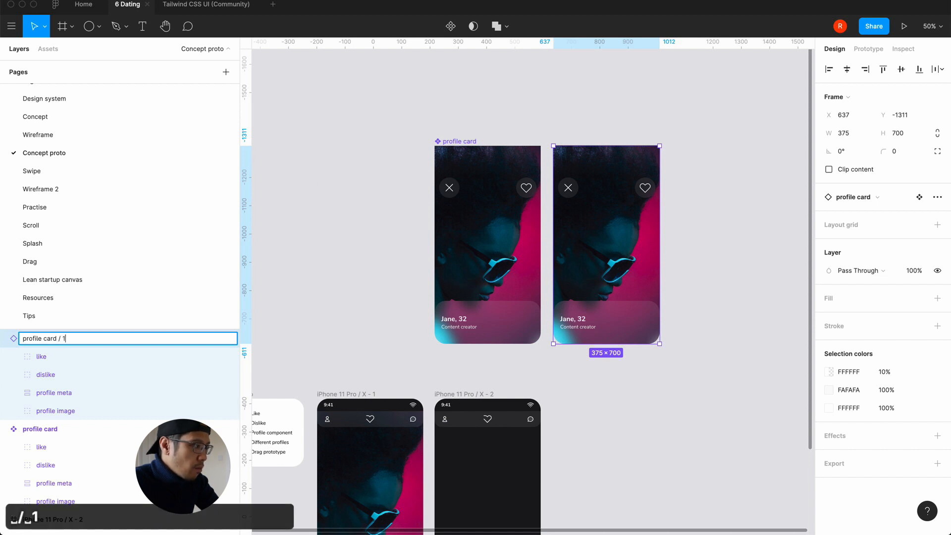
key("Return")
left_click(514, 117)
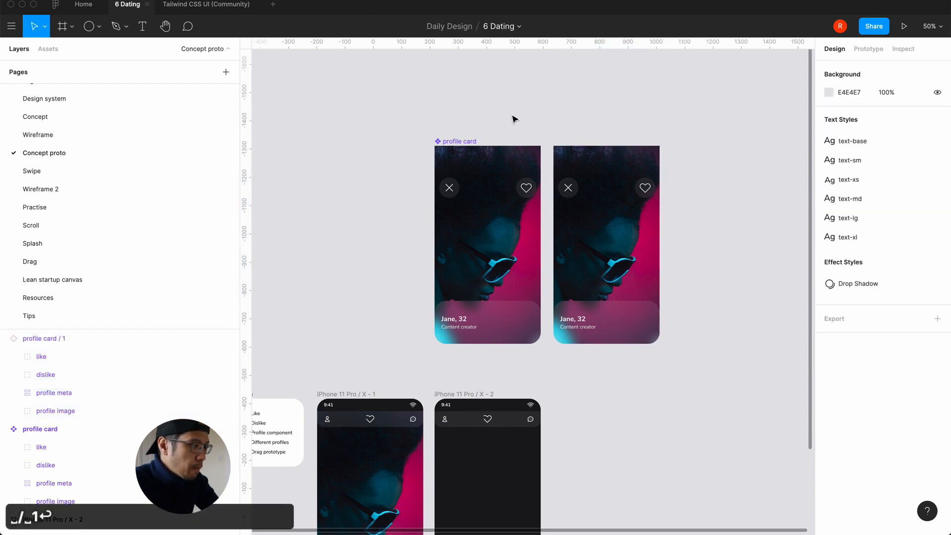
Duplicate the profile card / 1 instance and place the copy to its right at X 1057, Y -1311
left_click(562, 156)
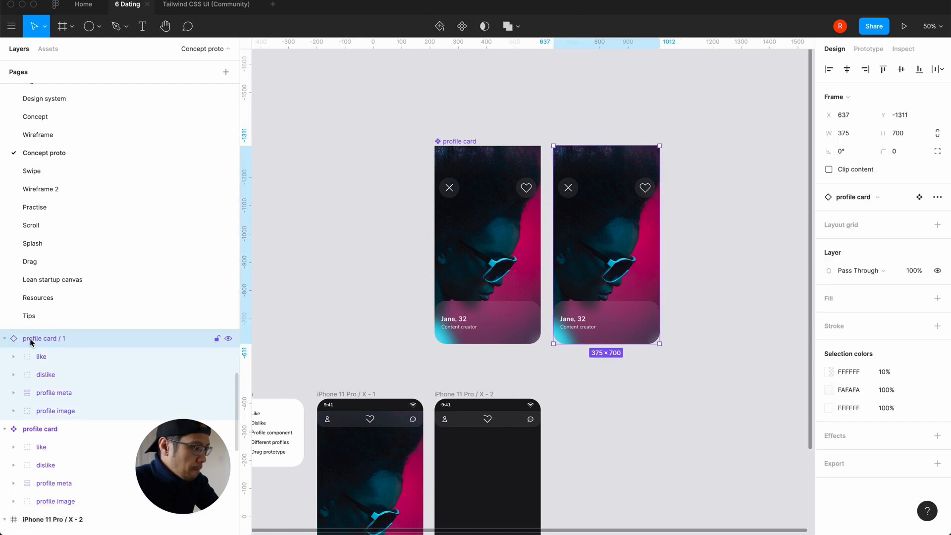
key("super+c")
key("super+v")
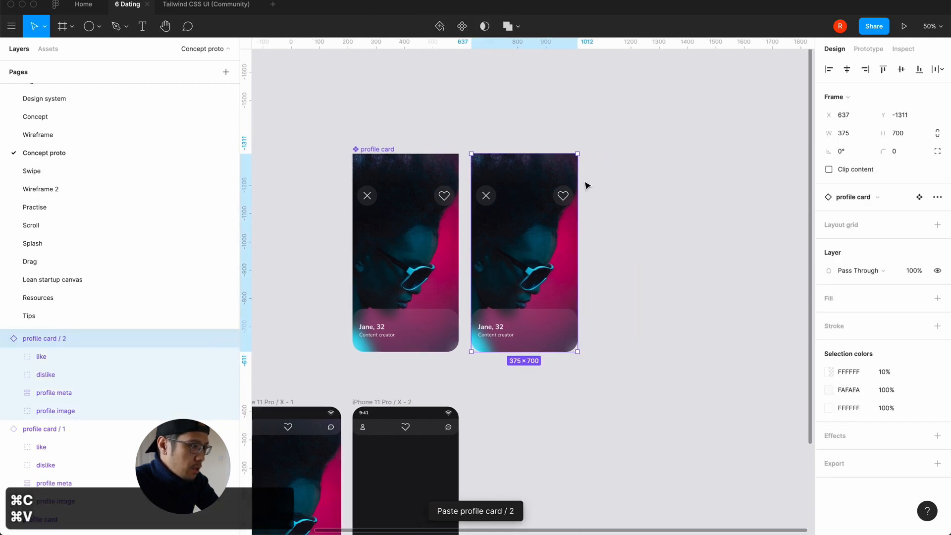
left_click_drag(590, 261, 617, 262)
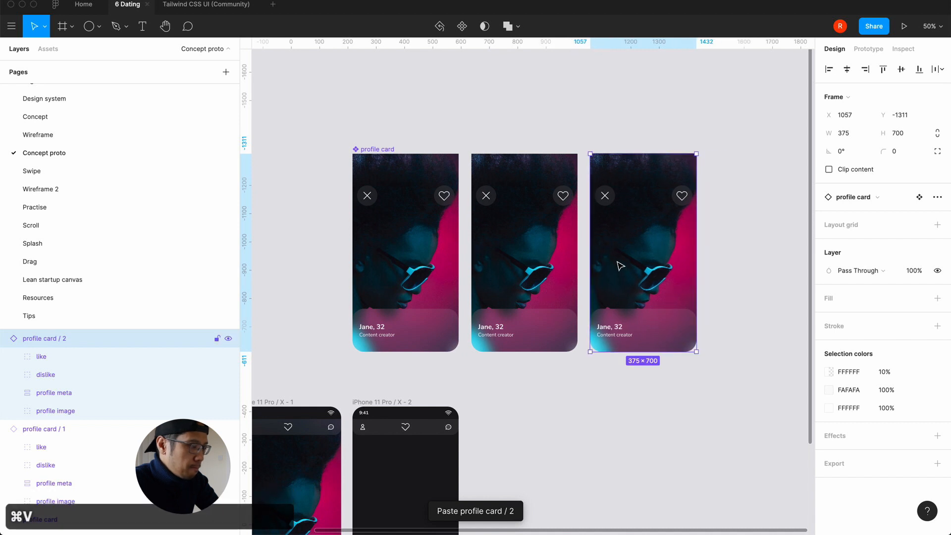
left_click(534, 120)
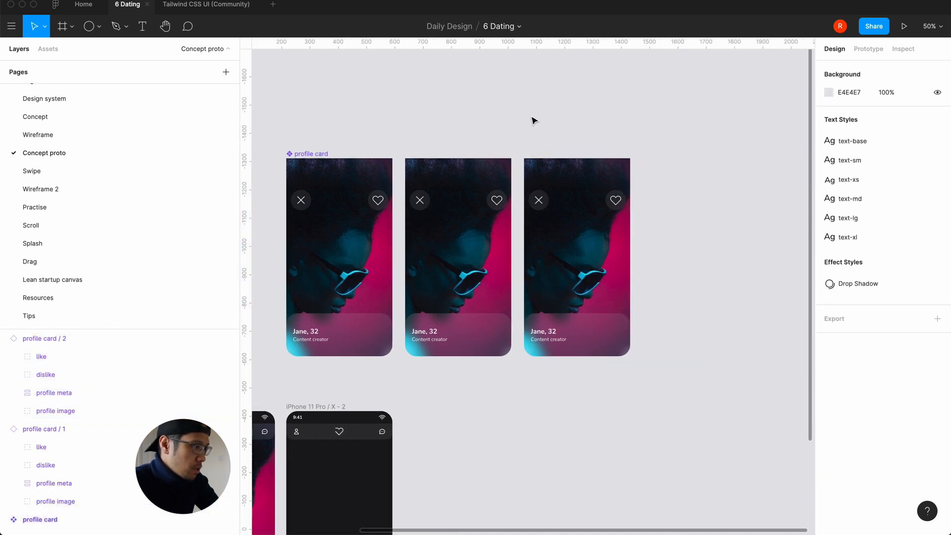
Duplicate the profile card / 2 instance and place the copy to its right, in line with the same spacing
left_click(537, 187)
key("super+c")
key("super+v")
left_click_drag(567, 190, 693, 197)
scroll(687, 113, "right", 3)
left_click_drag(630, 174, 626, 174)
left_click(628, 101)
scroll(631, 103, "right", 2)
scroll(631, 103, "right", 1)
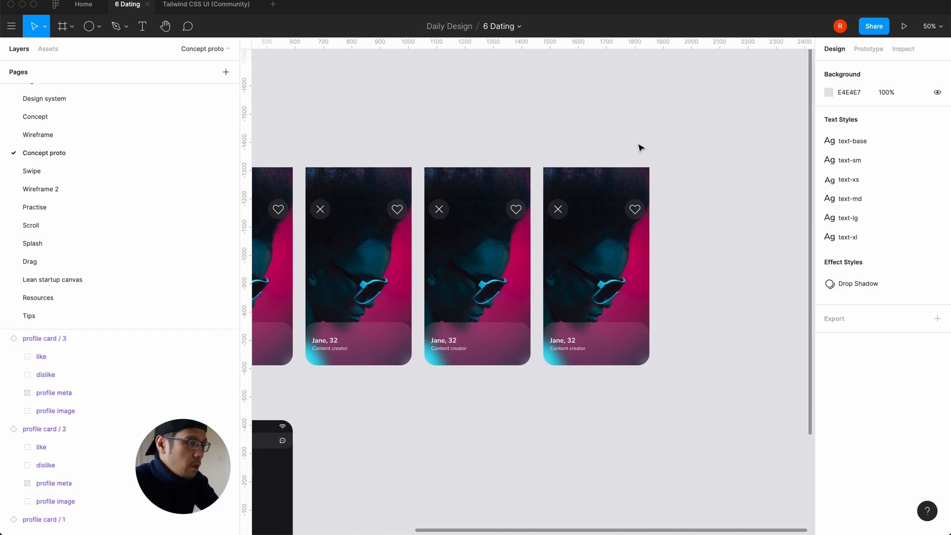
key("super+v")
key("BackSpace")
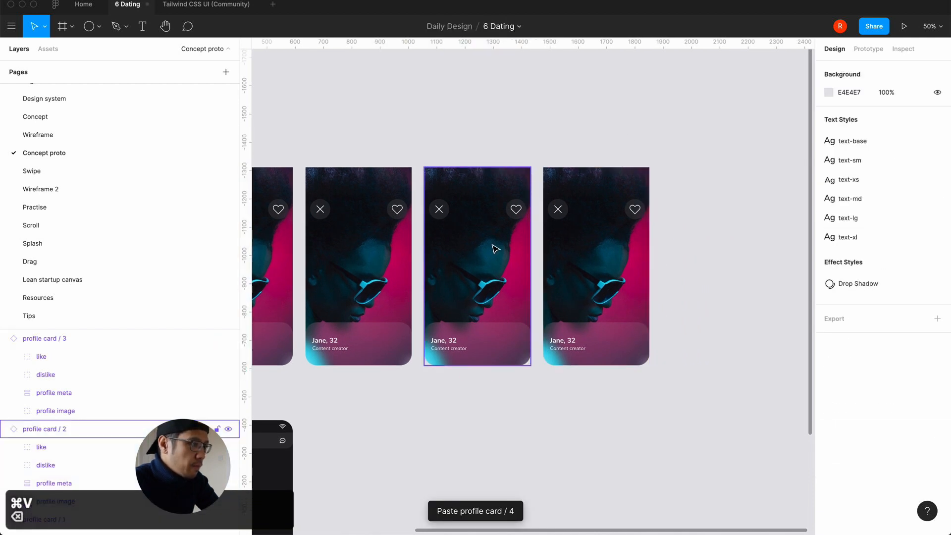
Duplicate the profile card / 3 instance and place the copy to its right at X 1897, Y -1311
left_click(591, 238)
key("super+c")
key("super+v")
left_click_drag(590, 240, 703, 254)
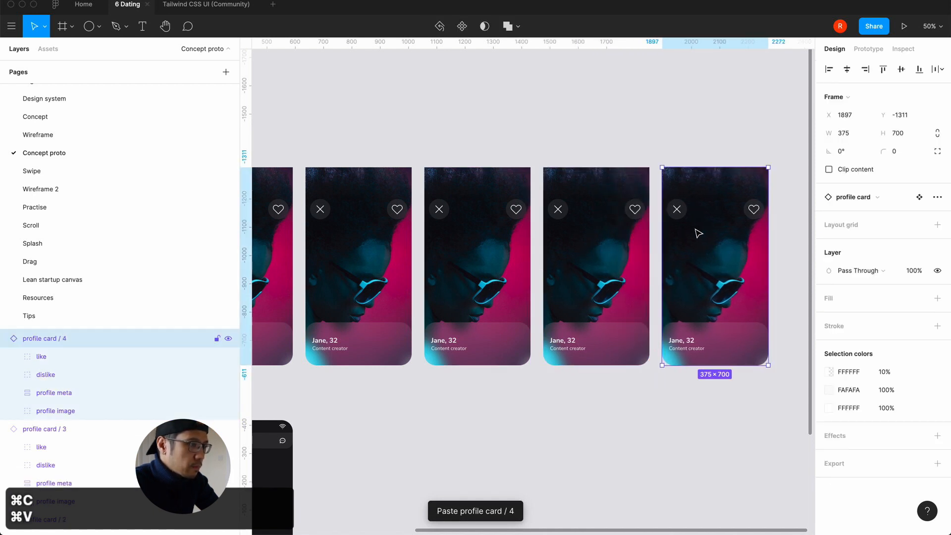
Duplicate the profile card / 4 instance and place the copy to its right at X 2317, Y -1311
left_click(654, 125)
scroll(607, 210, "right", 4)
left_click(606, 255)
key("super+c")
key("super+v")
left_click_drag(610, 256, 743, 270)
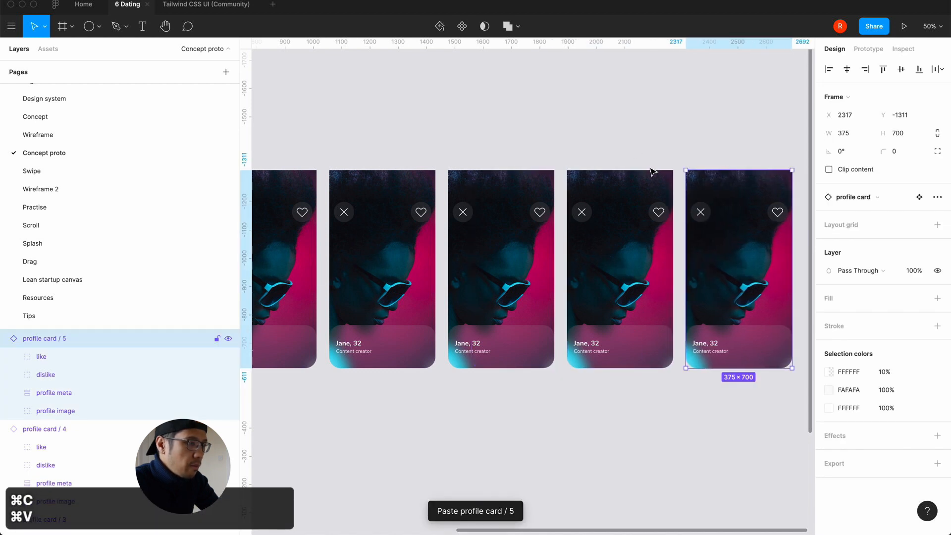
Move the main profile card component straight up so it stands clear above the row of instances
left_click(636, 151)
scroll(635, 151, "left", 5)
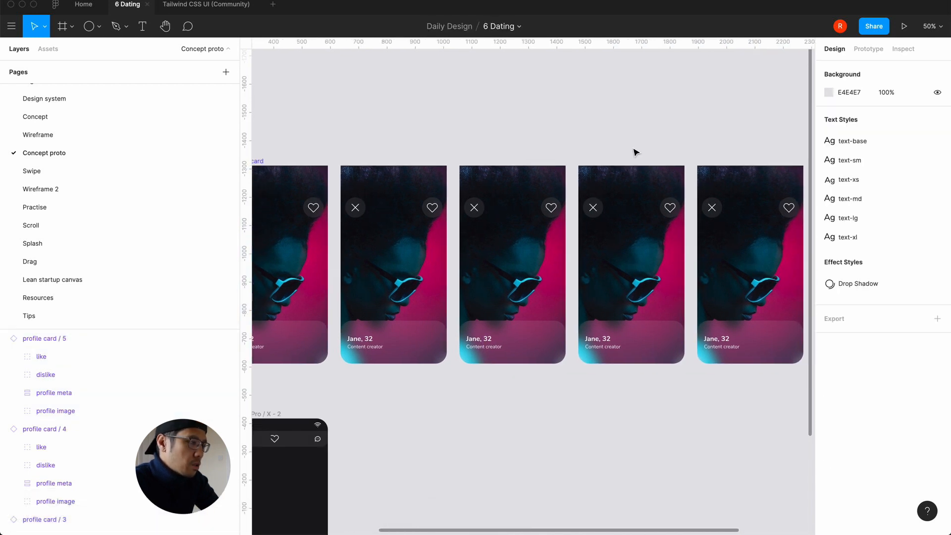
scroll(635, 152, "left", 4)
left_click(510, 280)
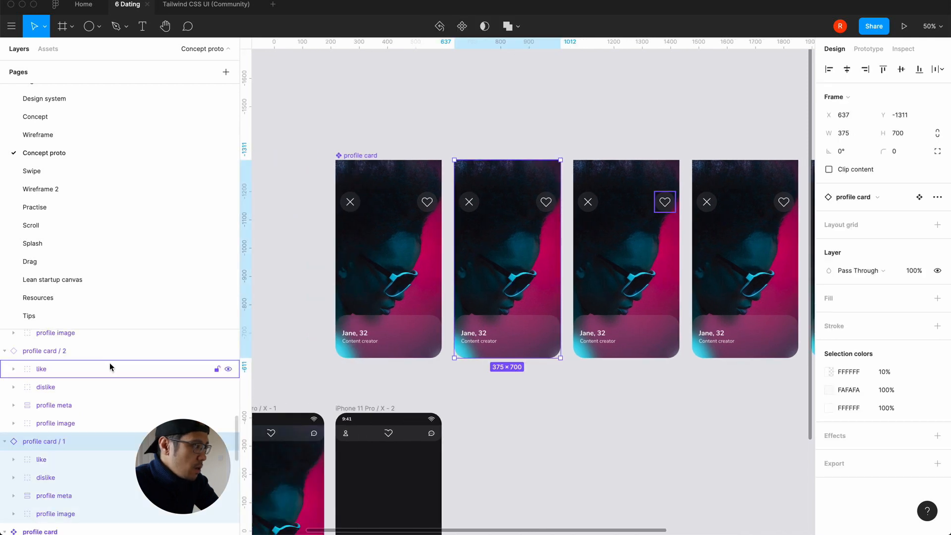
scroll(429, 387, "down", 5)
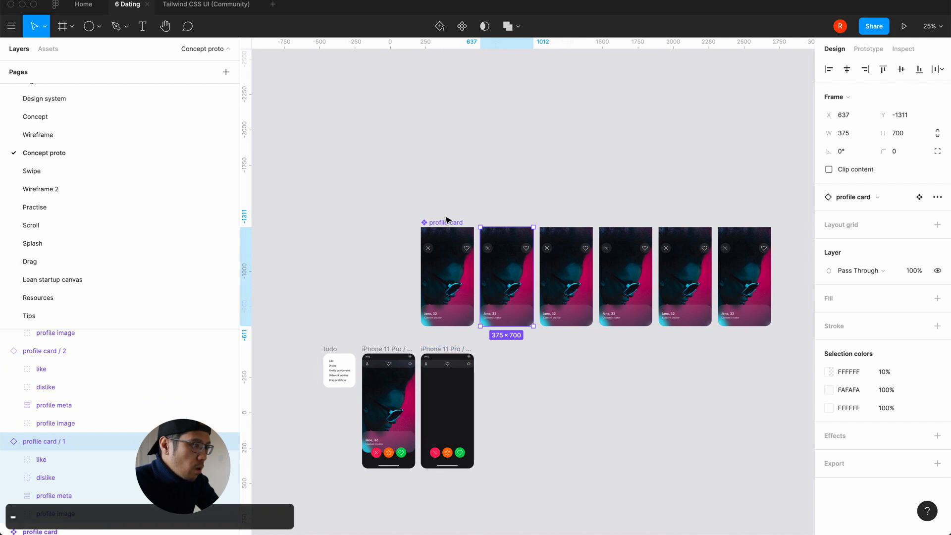
left_click_drag(445, 222, 444, 108)
left_click(354, 270)
Shift the five profile card instances left together so the first lines up beneath the main component, at Y -1299
left_click_drag(443, 225, 778, 350)
left_click_drag(516, 271, 455, 272)
left_click(367, 288)
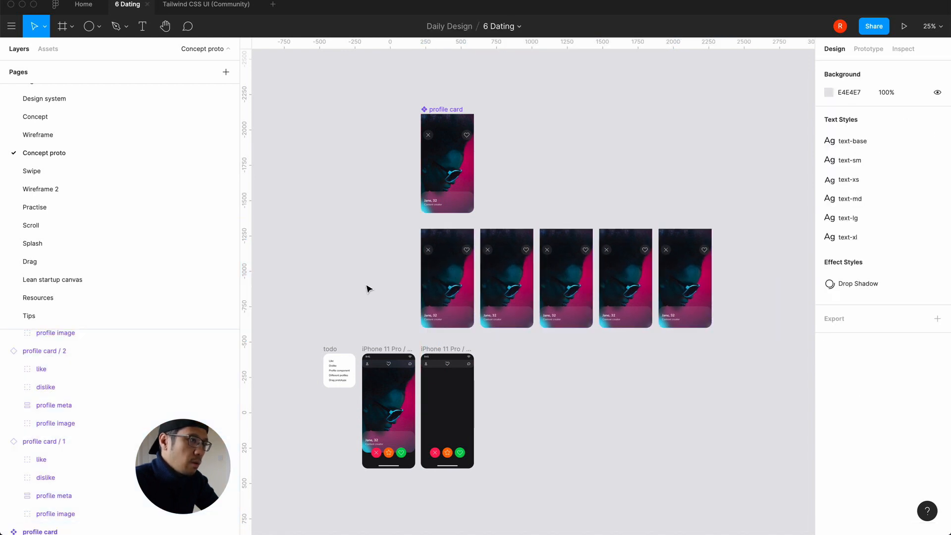
Select the photo layer inside the profile image of profile card / 2 and open the file chooser for its image fill
key("equal")
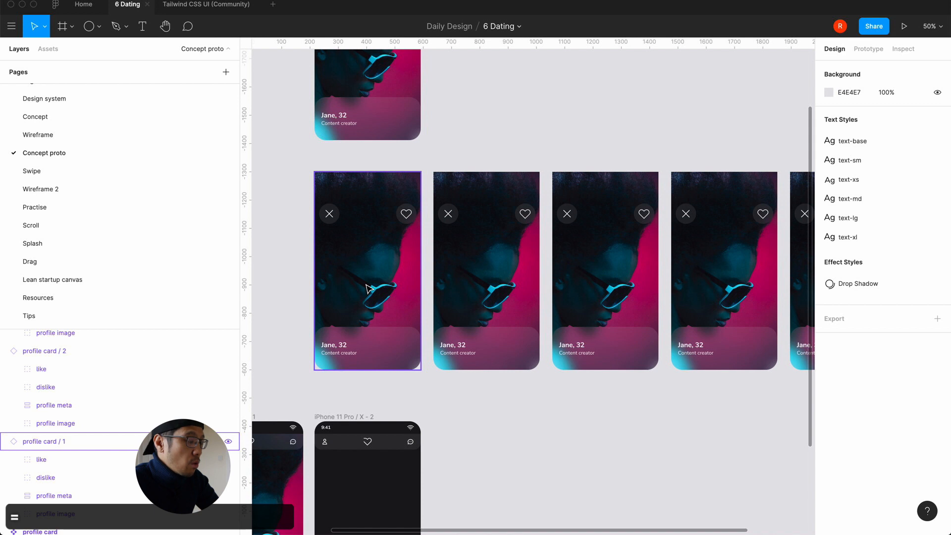
scroll(302, 308, "left", 2)
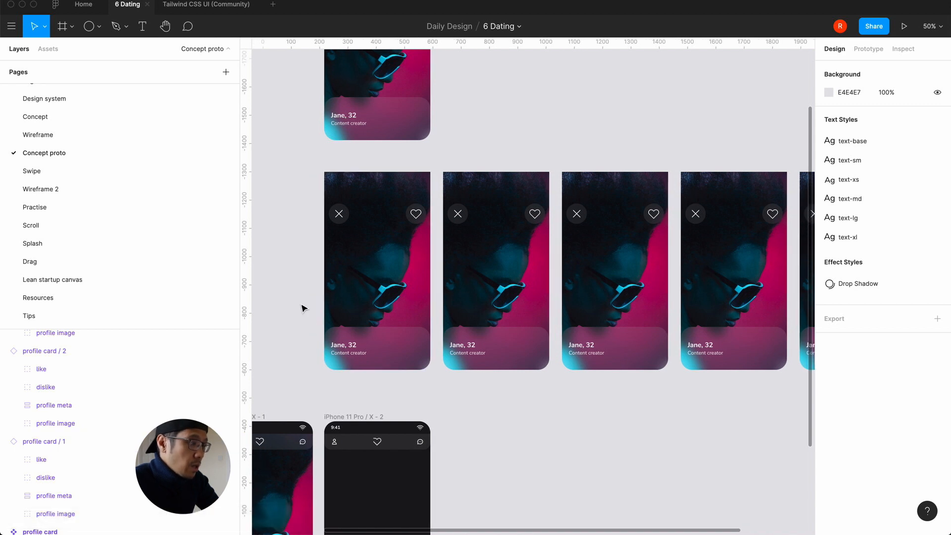
left_click(507, 317)
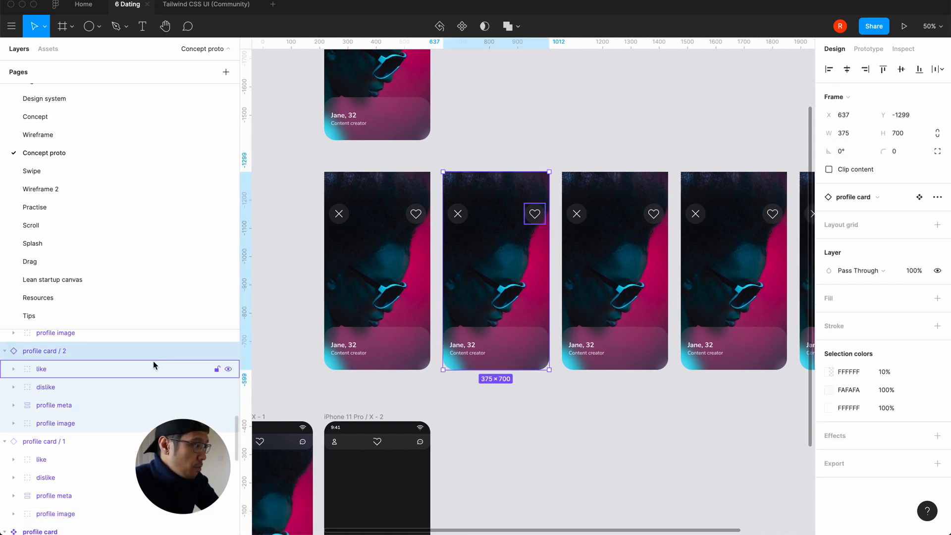
left_click(14, 423)
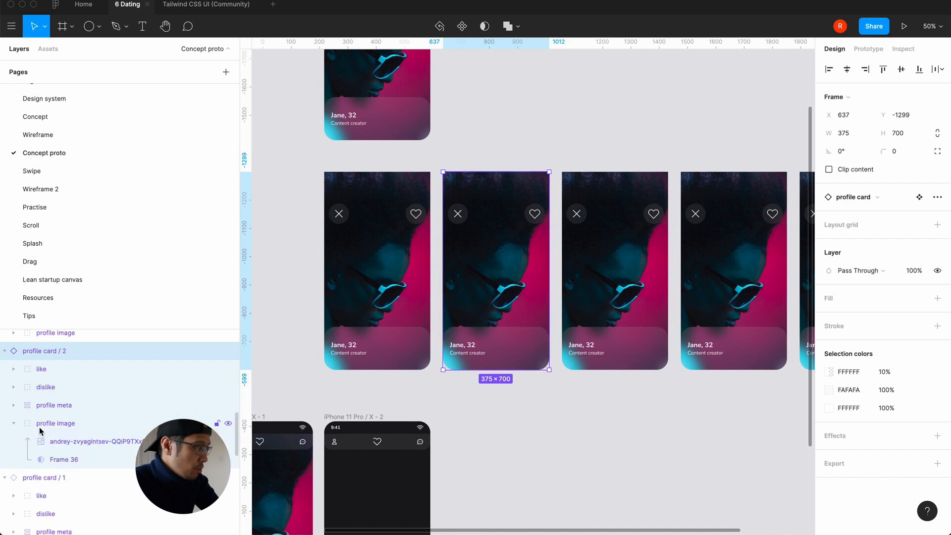
left_click(69, 441)
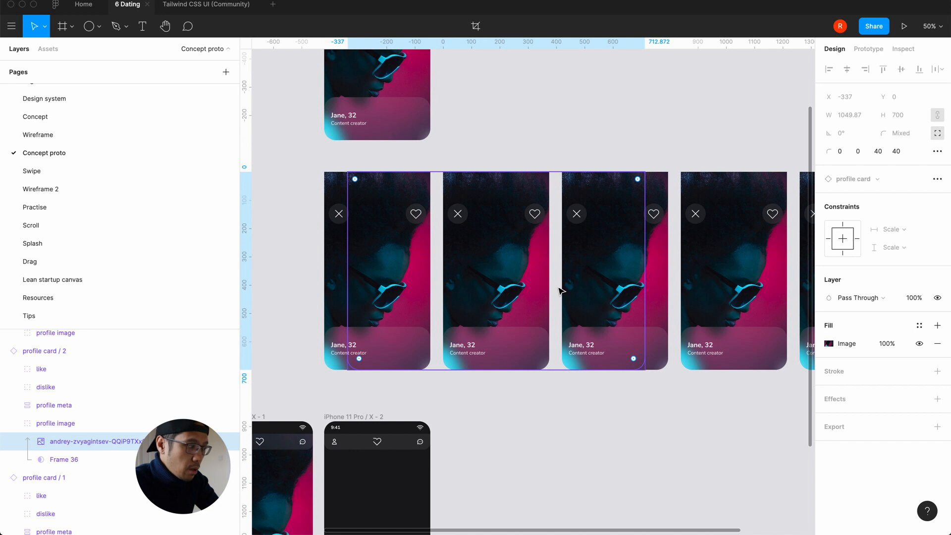
left_click(829, 343)
left_click(749, 345)
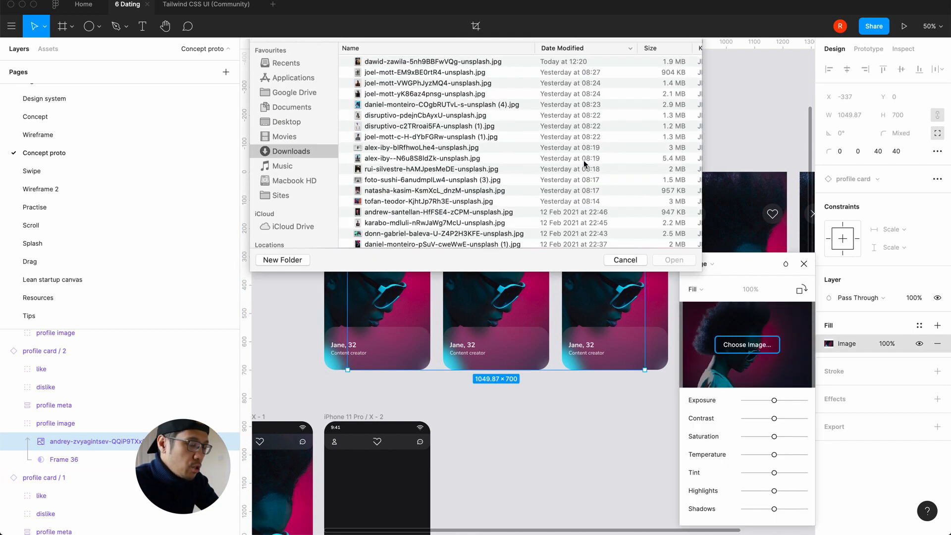
Preview the portraits in Downloads and replace the fill with the red-lit close-up photo ending in HfFSE4-zCPM-unsplash.jpg
left_click(399, 84)
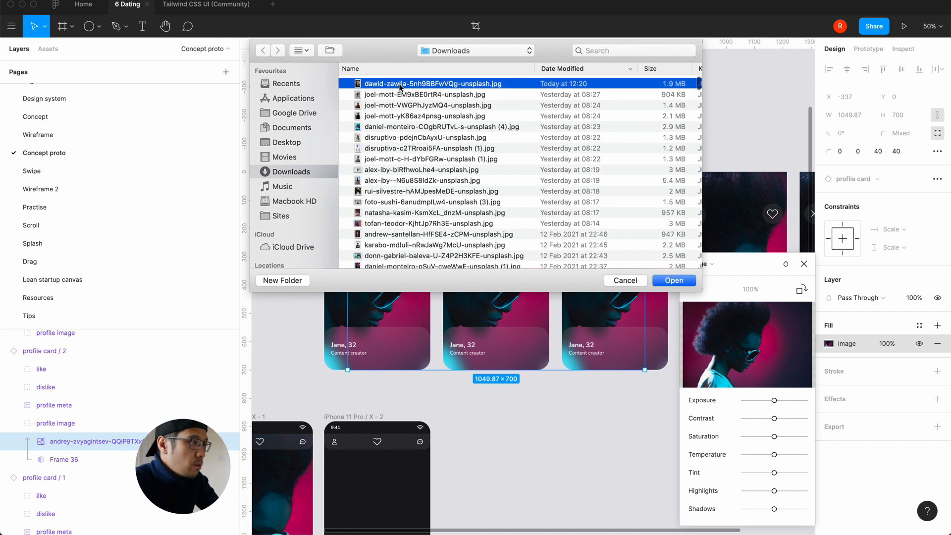
key("space")
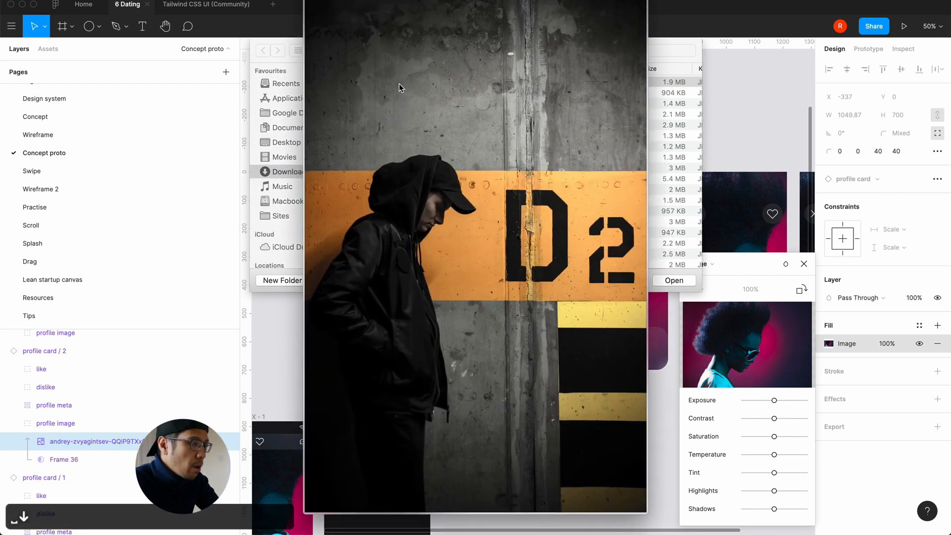
key("Down")
key("Down")
key("Down")
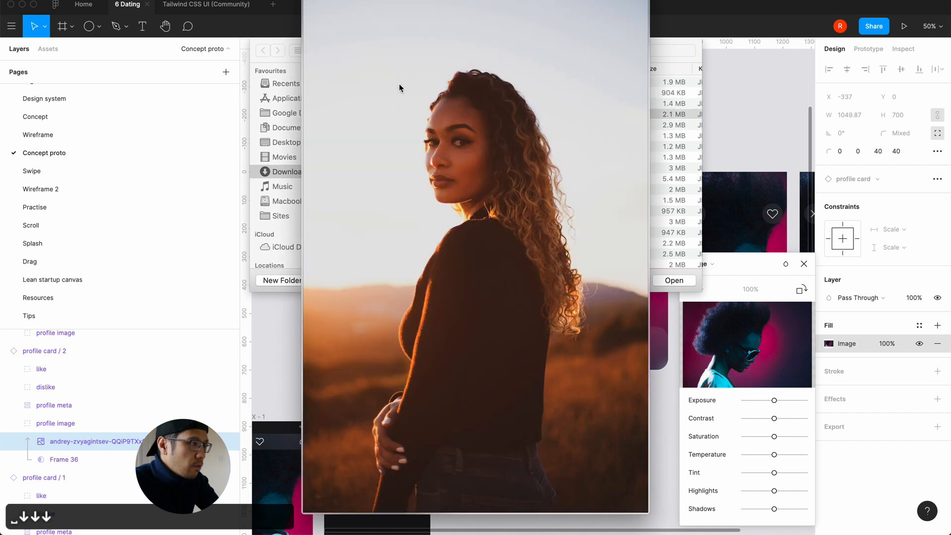
key("space")
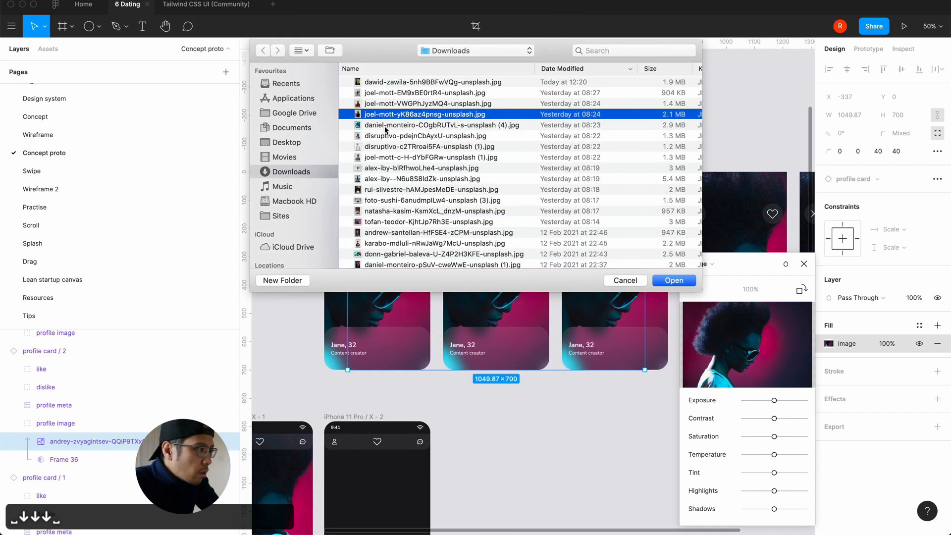
key("Down")
key("space")
key("Down")
key("Down")
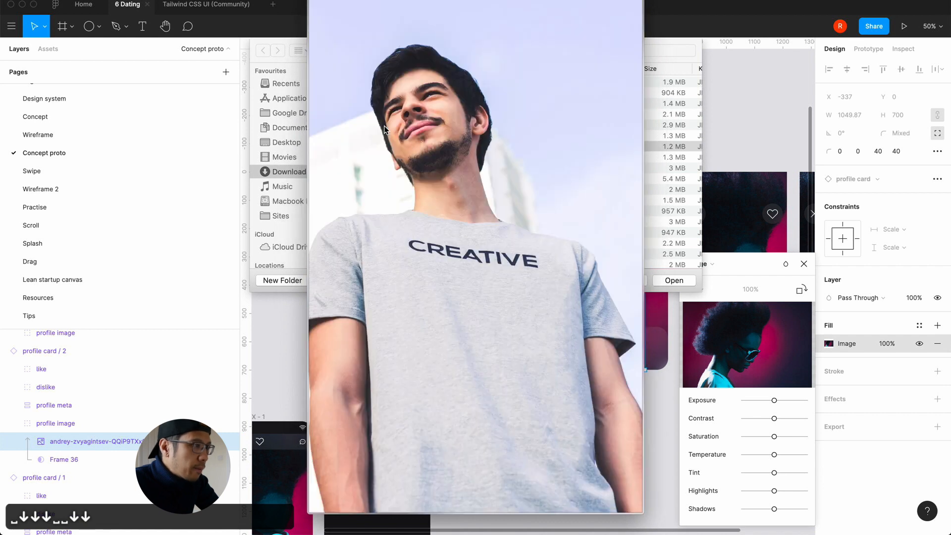
key("Down")
key("Down")
key("Down")
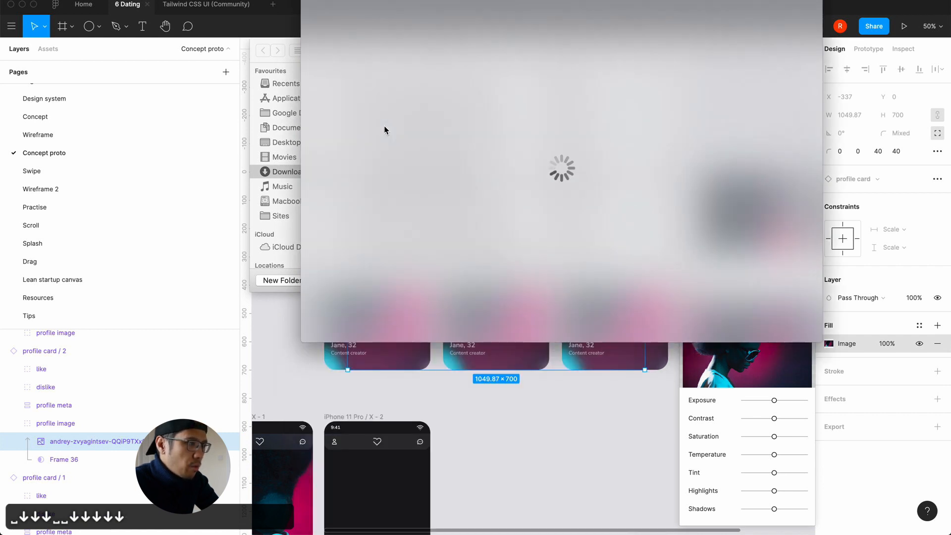
key("Up")
key("Up")
key("Down")
key("Down")
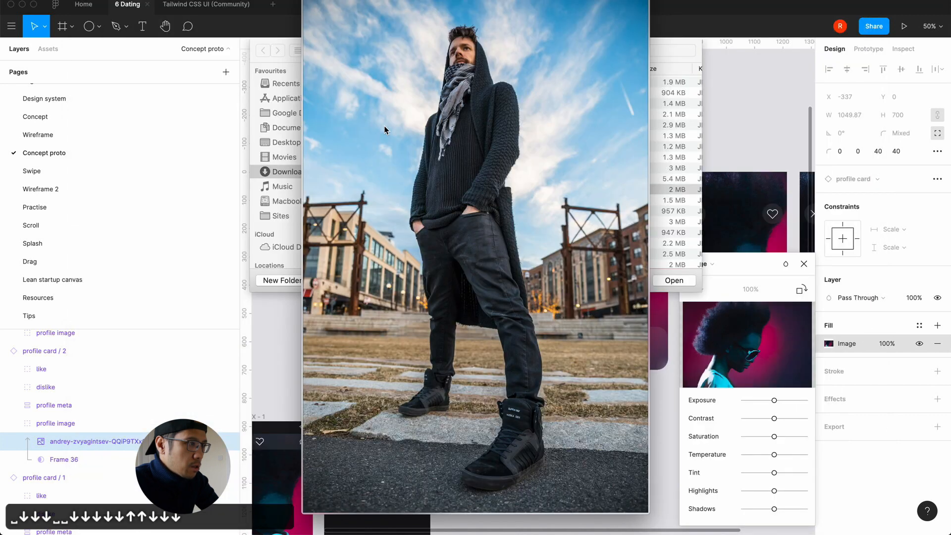
key("Down")
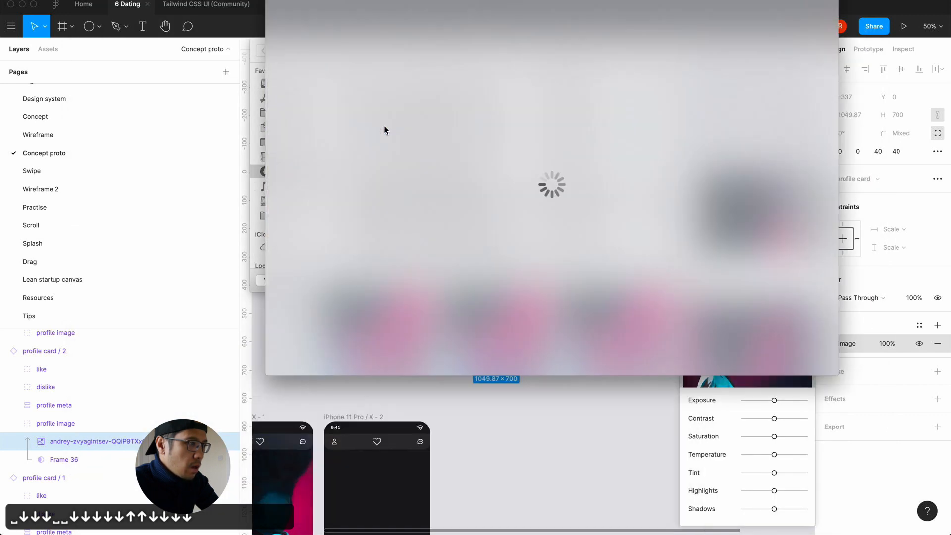
key("Down")
key("Down")
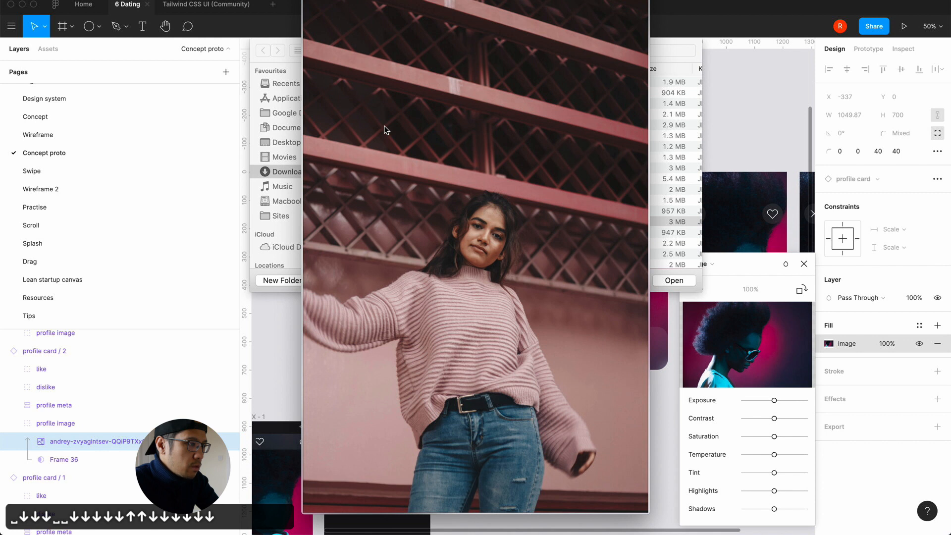
key("Down")
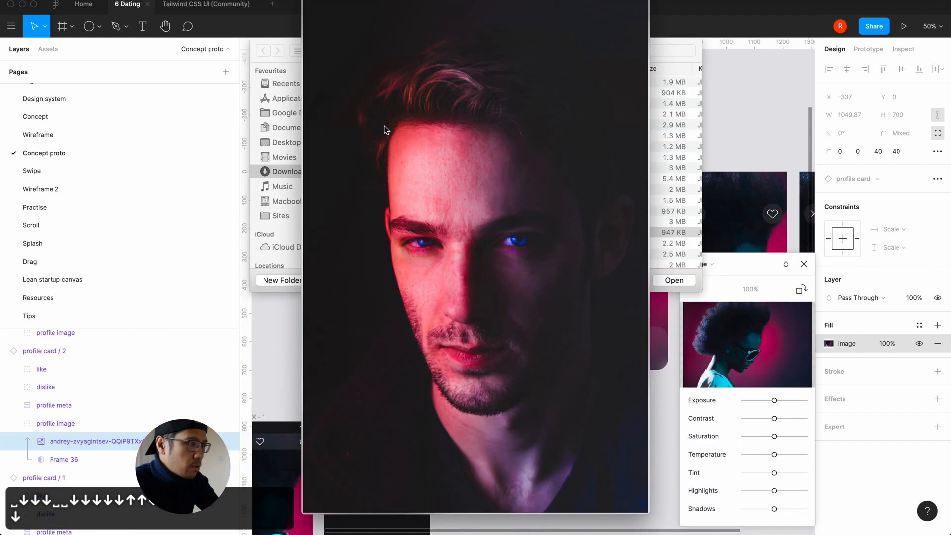
key("space")
left_click(625, 281)
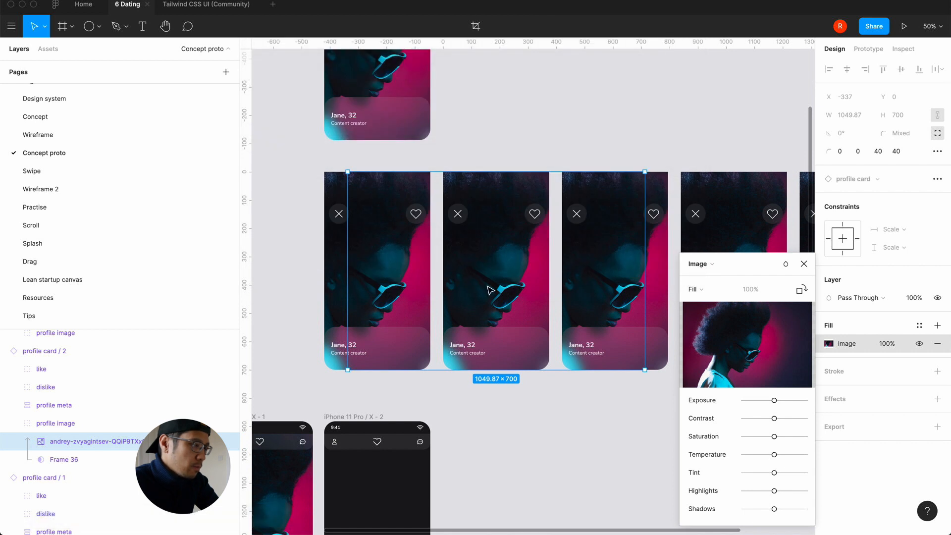
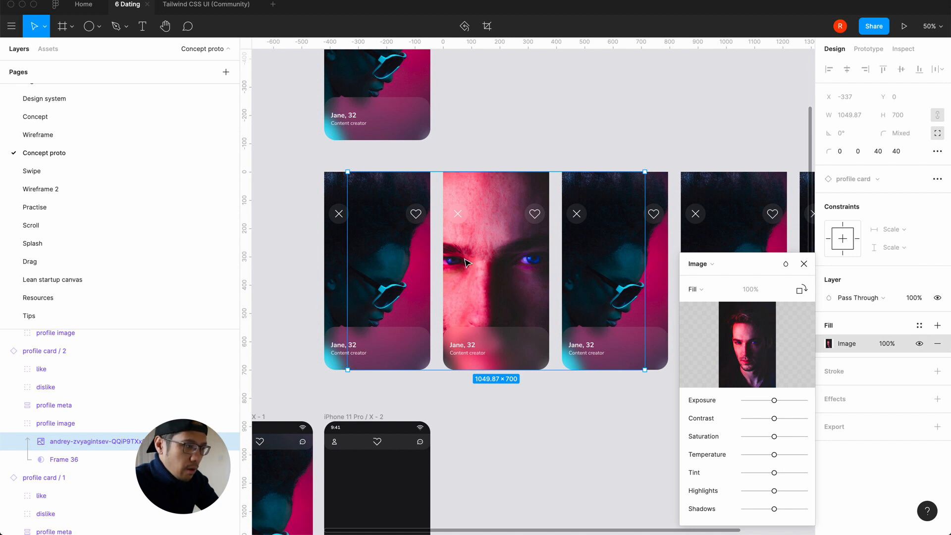
Set the image fill of profile card / 2 to Crop and scale the photo down so the whole face fits the card
mouse_move(740, 330)
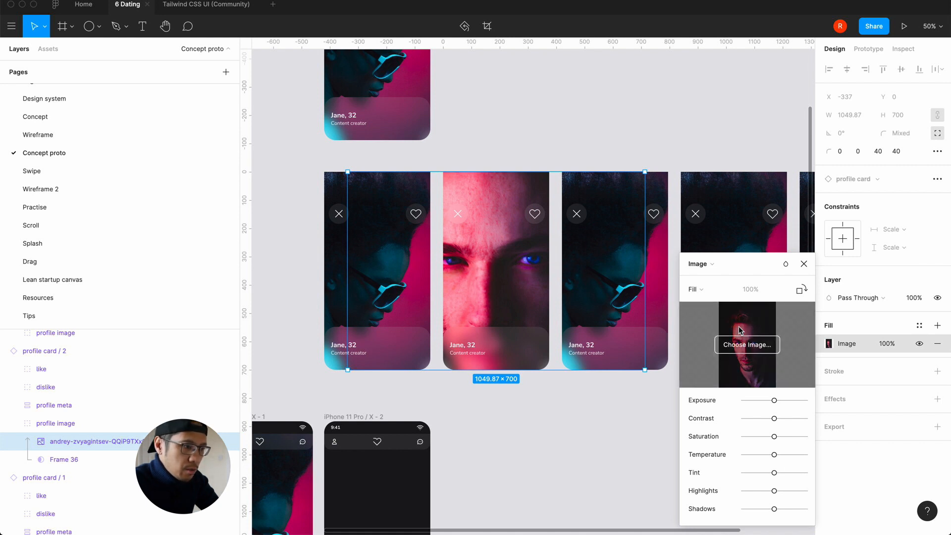
left_click(695, 289)
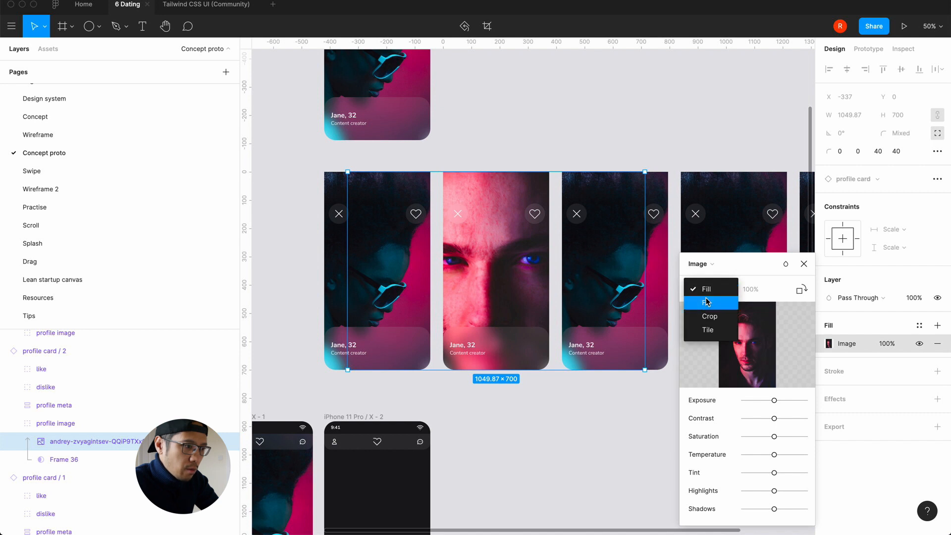
left_click(714, 318)
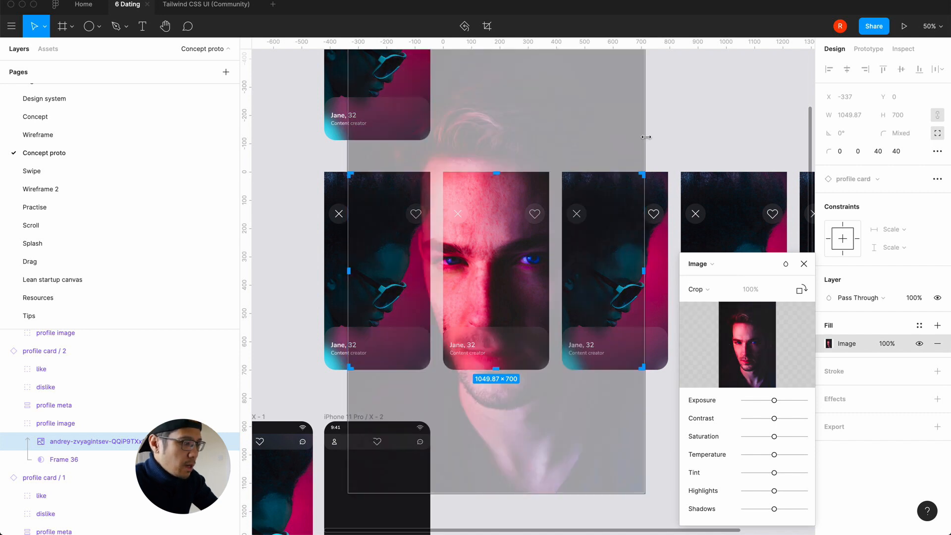
scroll(647, 139, "up", 2)
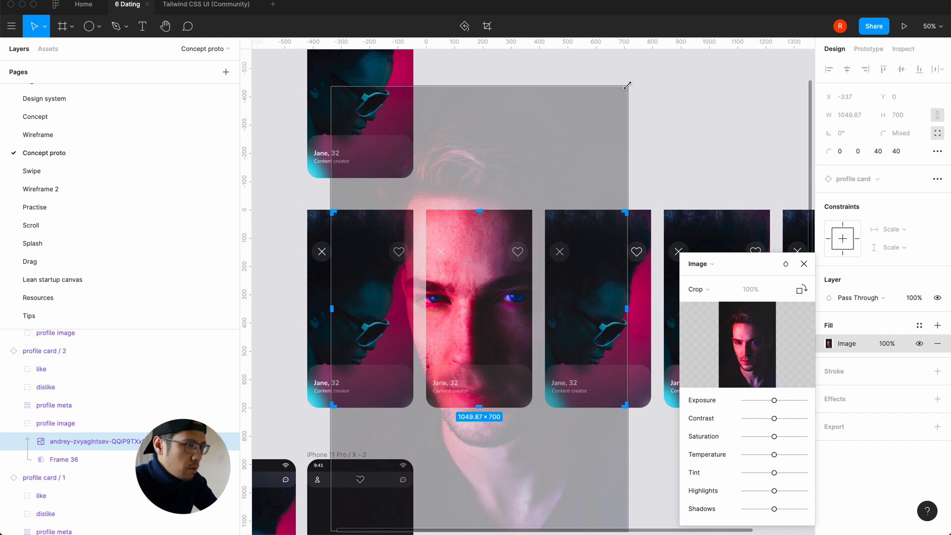
left_click_drag(615, 102, 551, 200)
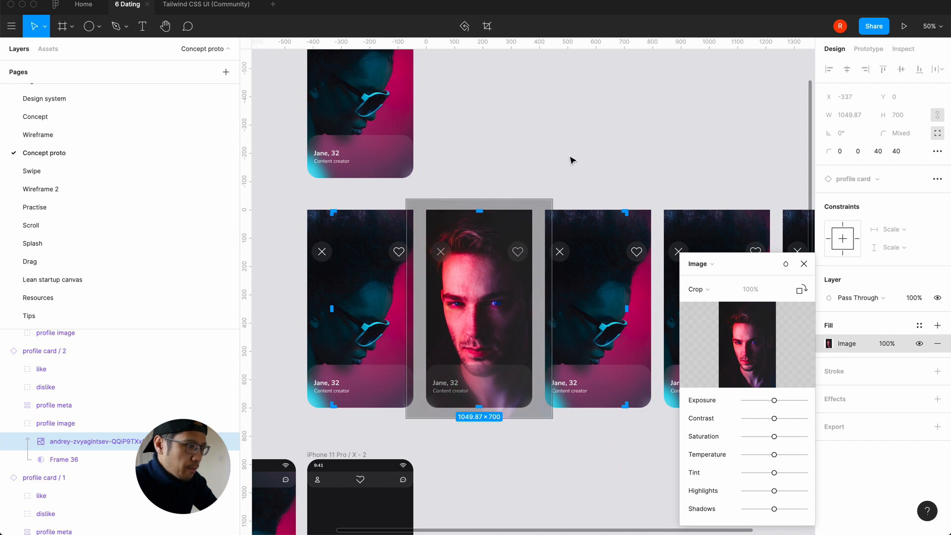
left_click(804, 264)
Select the photo layer inside the profile image of profile card / 3 and open the file chooser for its image fill
key("shift+0")
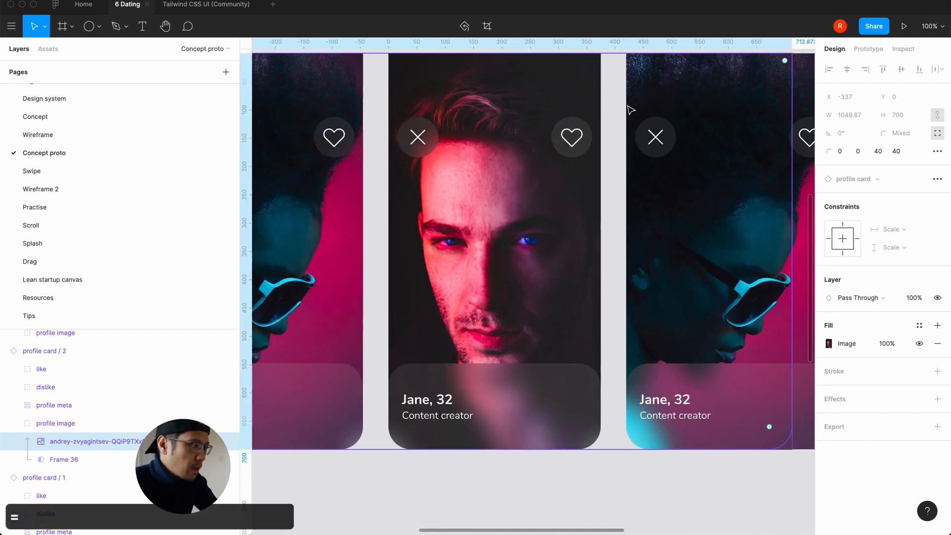
scroll(631, 110, "down", 1)
scroll(548, 261, "up", 1)
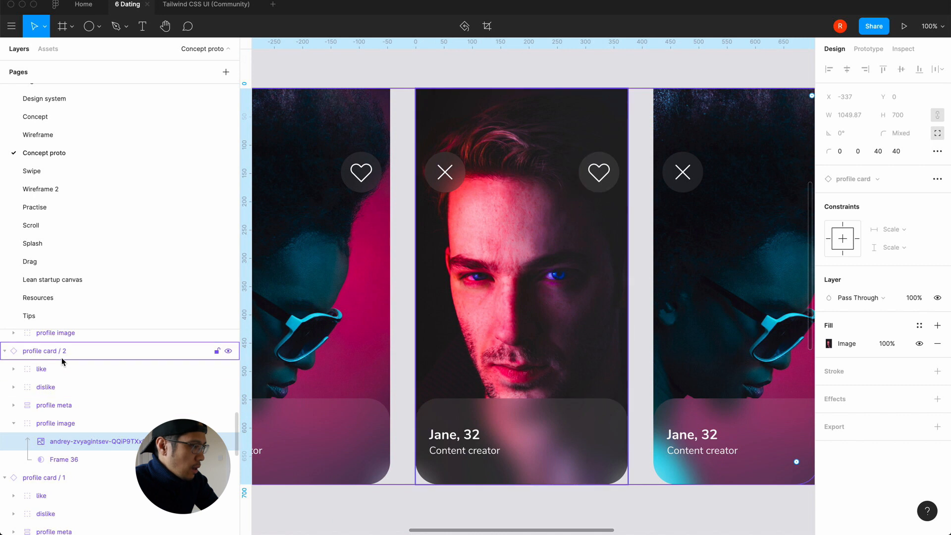
left_click(559, 85)
scroll(557, 91, "right", 3)
scroll(557, 91, "up", 1)
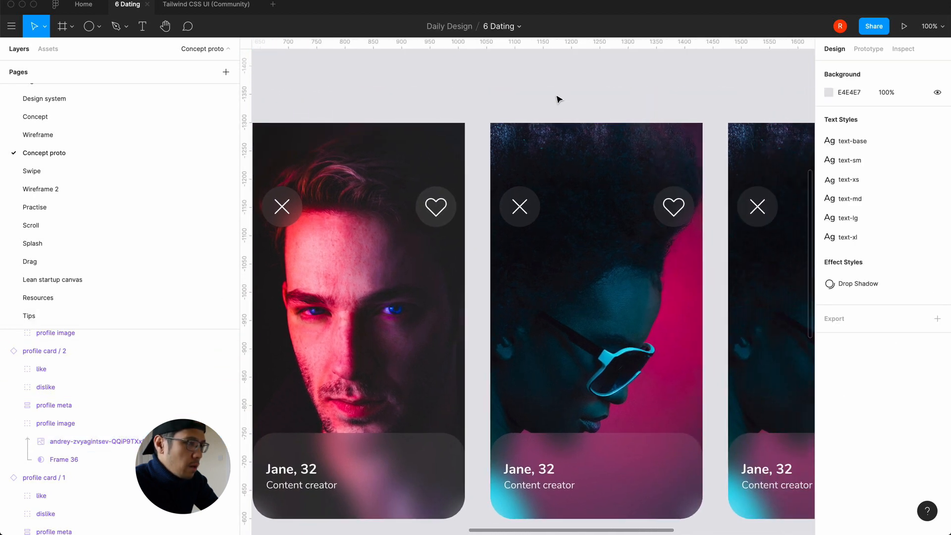
left_click(569, 276)
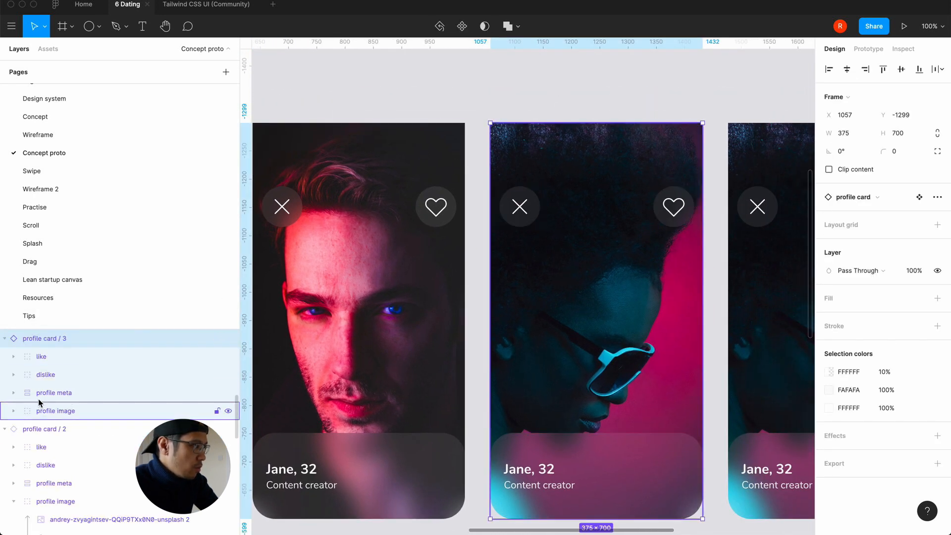
left_click(15, 412)
left_click(61, 429)
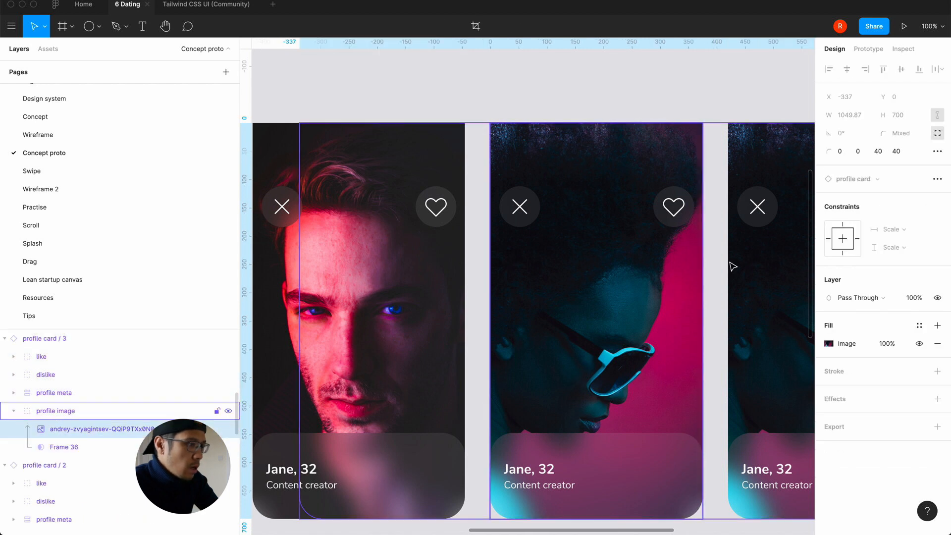
left_click(829, 343)
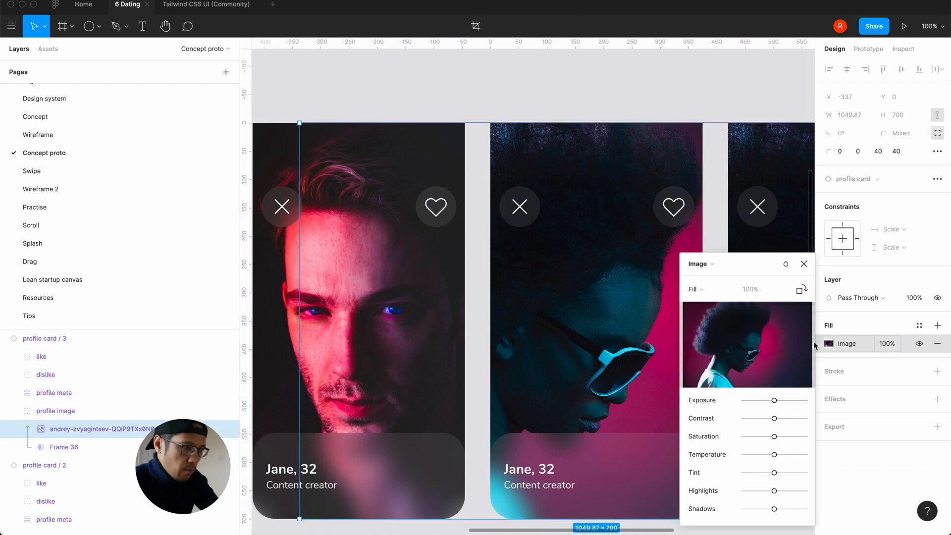
left_click(747, 345)
Browse the portraits in Downloads and replace the fill with the pink-background laptop photo you-x-ventures-Kt-E_Qq8DW4-unsplash.jpg
left_click(452, 82)
key("space")
key("space")
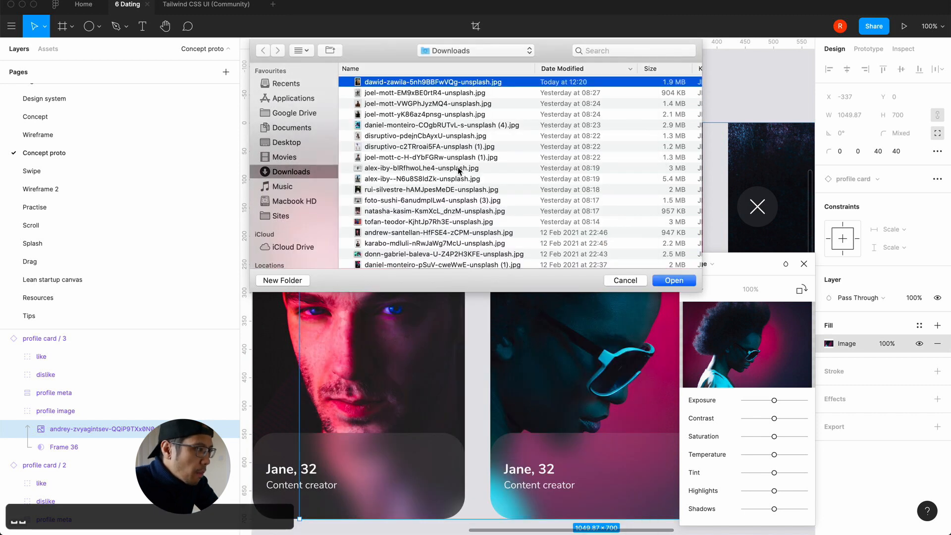
scroll(458, 170, "down", 5)
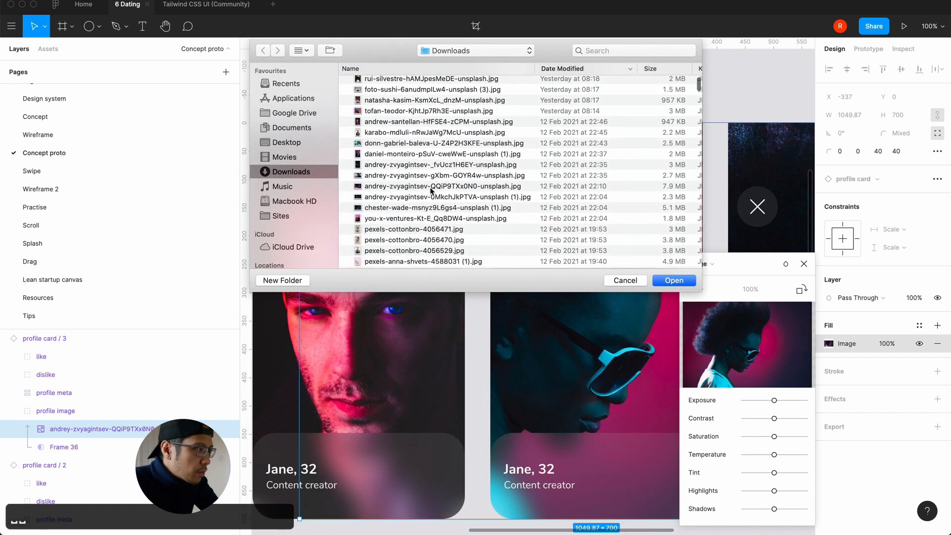
left_click(401, 219)
double_click(401, 220)
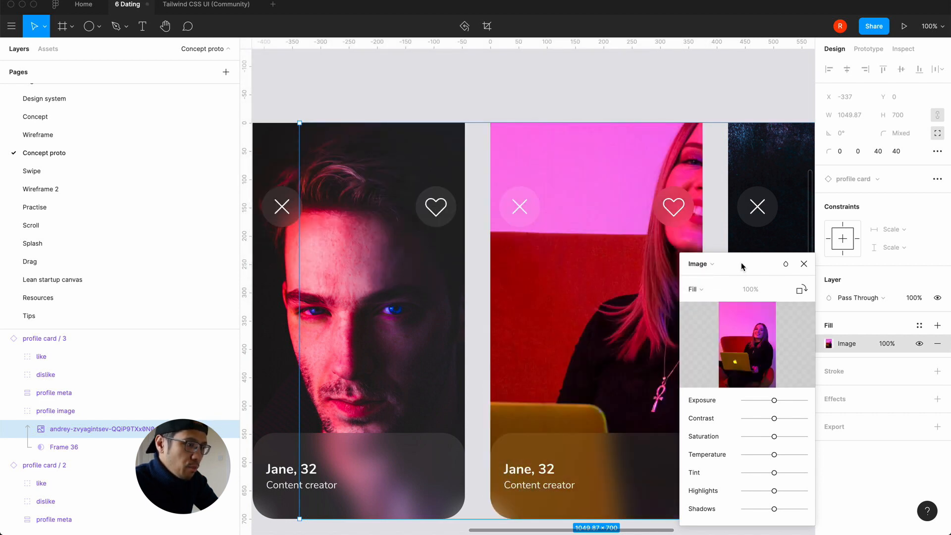
Set the image fill of profile card / 3 to Crop and scale the photo down so the seated woman fits the card
mouse_move(744, 342)
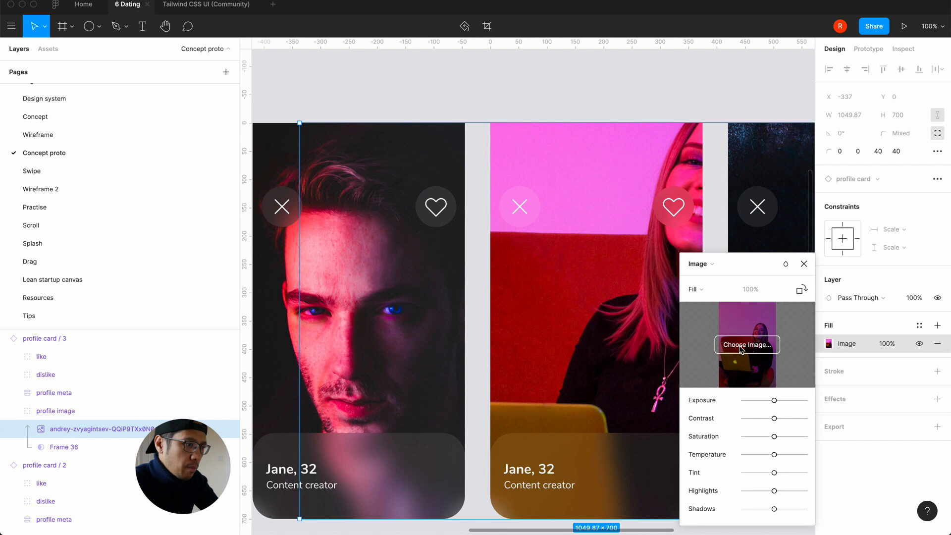
left_click(695, 290)
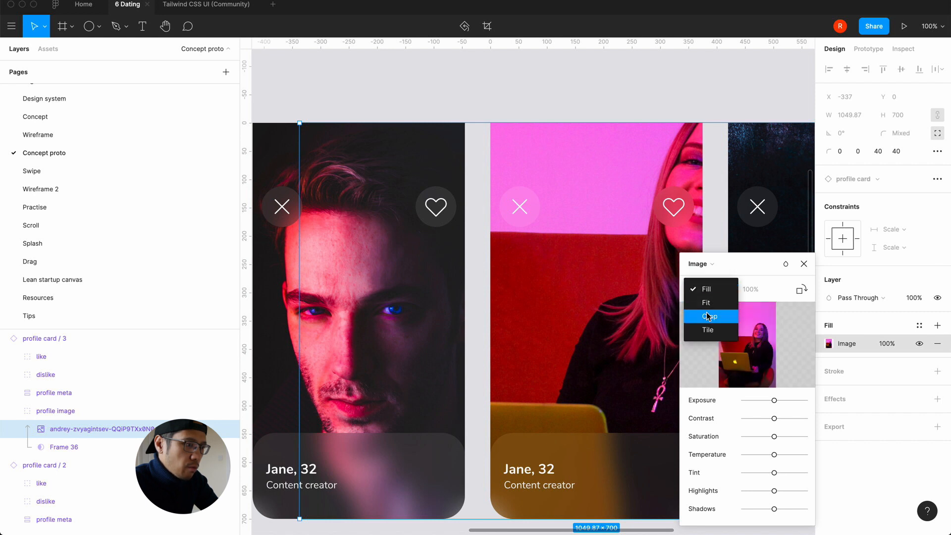
left_click(706, 316)
key("minus")
scroll(574, 251, "right", 1)
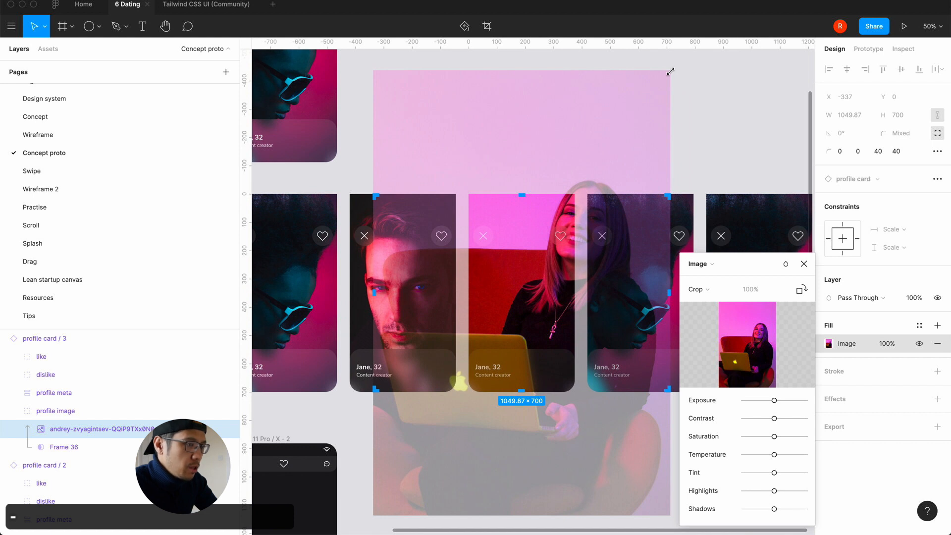
left_click_drag(670, 71, 580, 190)
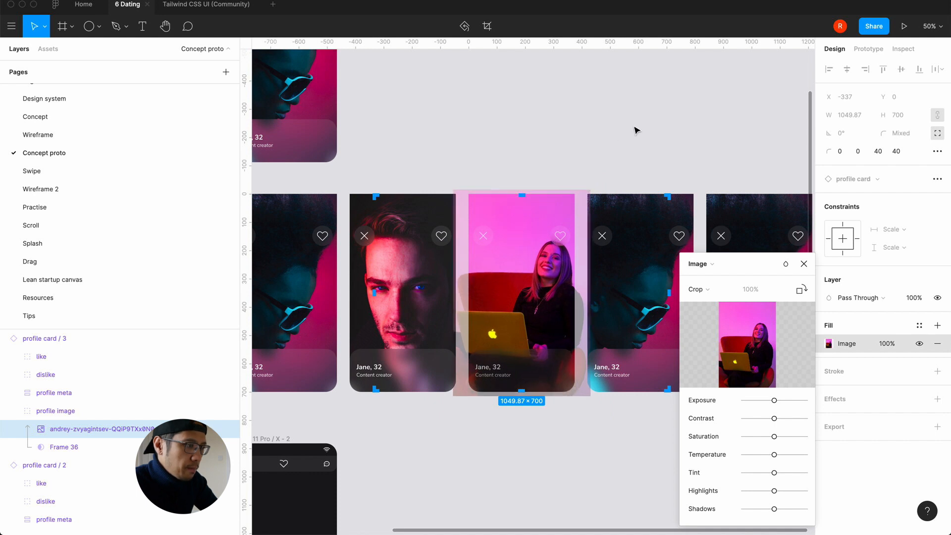
left_click(804, 264)
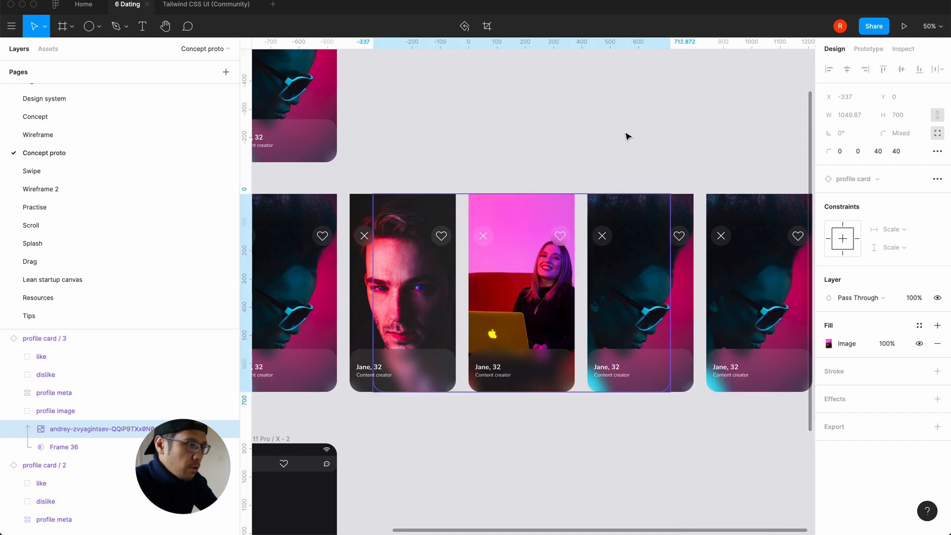
Select the photo layer inside the profile image of profile card / 4 and open its image fill settings
left_click(626, 134)
scroll(623, 134, "right", 3)
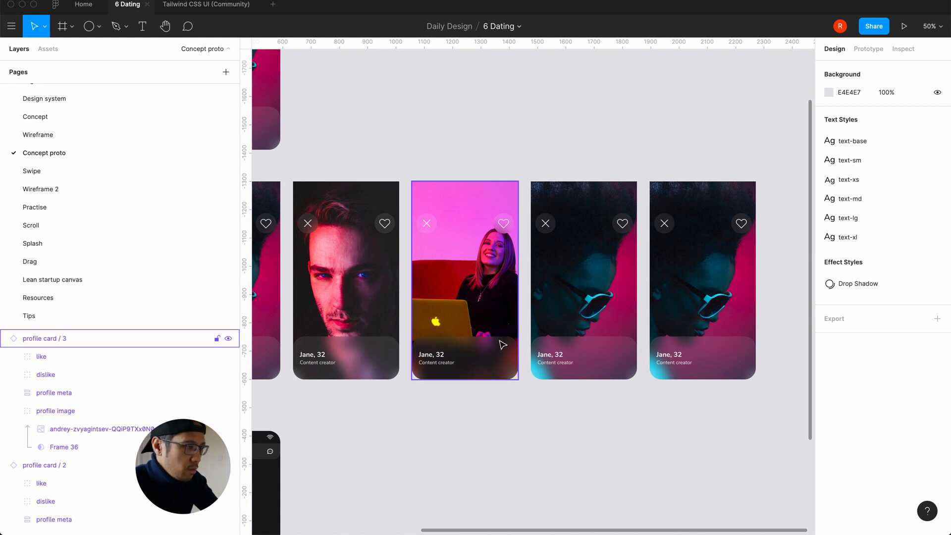
left_click(574, 290)
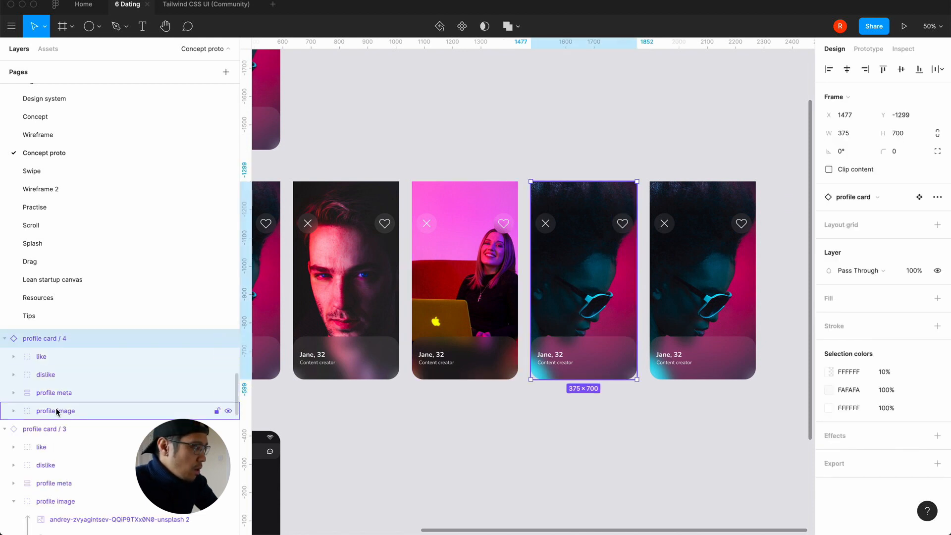
left_click(14, 411)
left_click(64, 429)
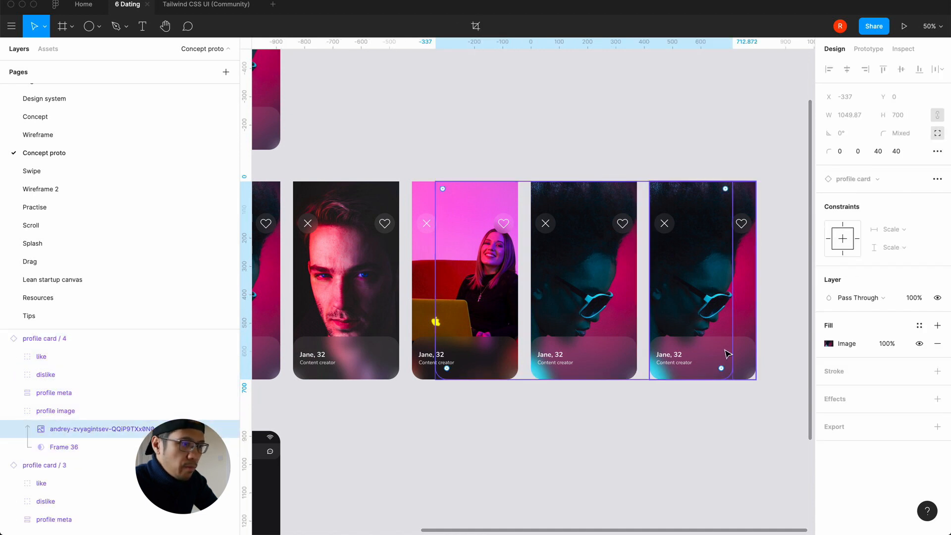
left_click(829, 344)
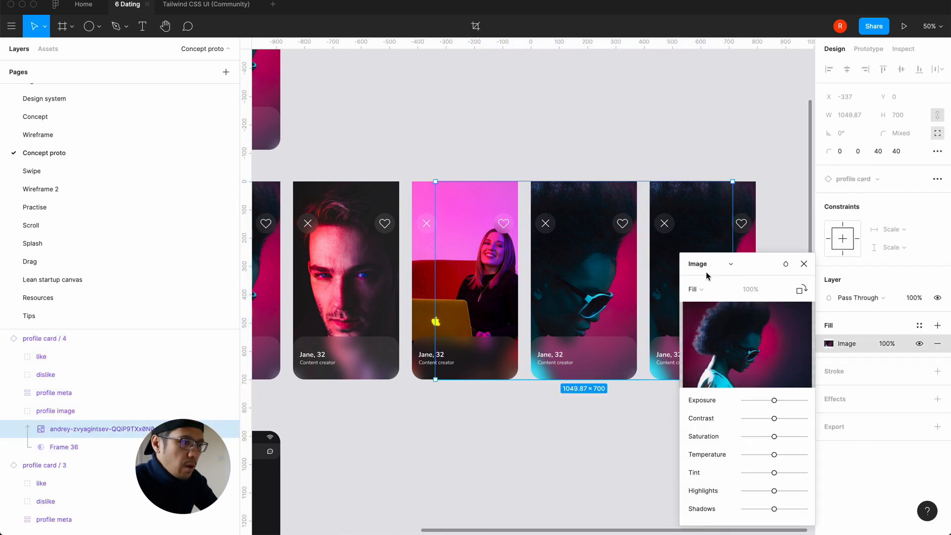
Replace the image fill of profile card / 4 with the newest Unsplash photo in Downloads, the hooded figure beside the orange D2 wall
left_click(748, 344)
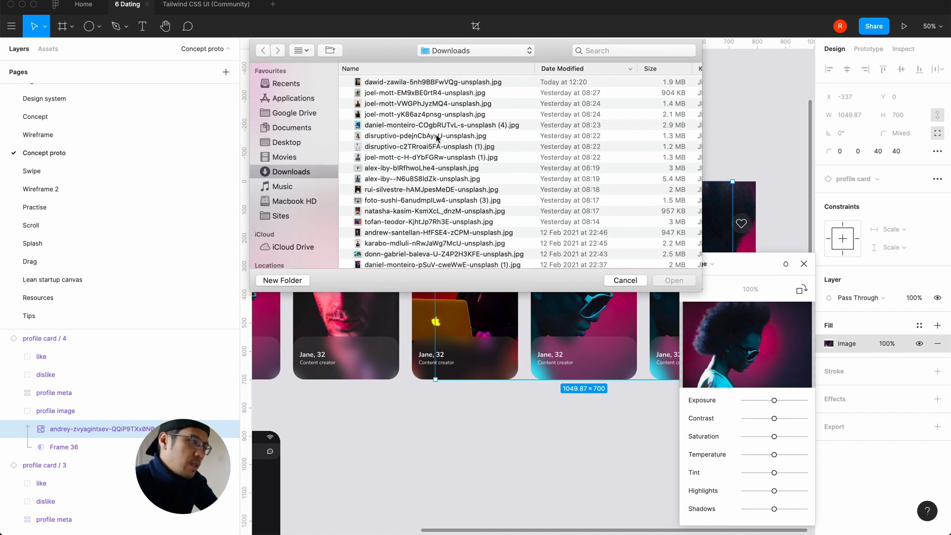
left_click(405, 81)
key("space")
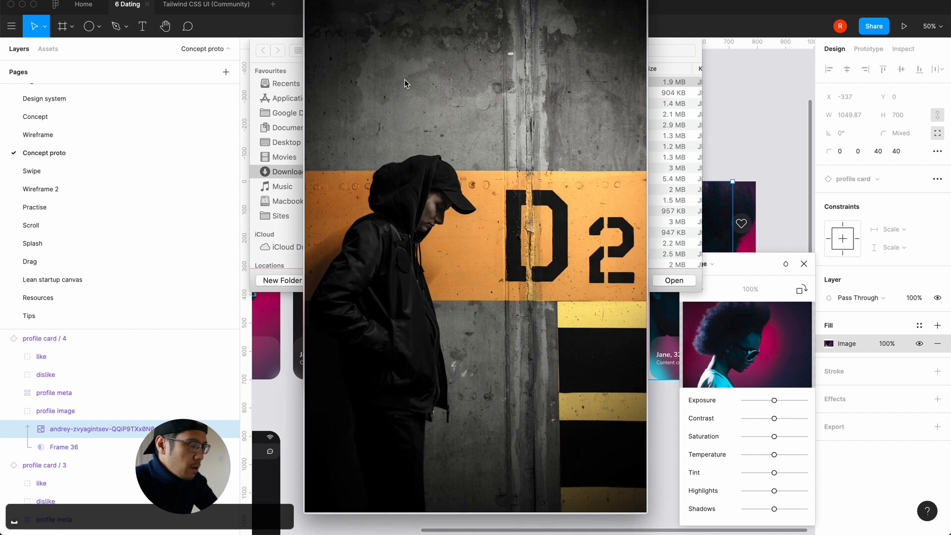
key("space")
left_click(665, 281)
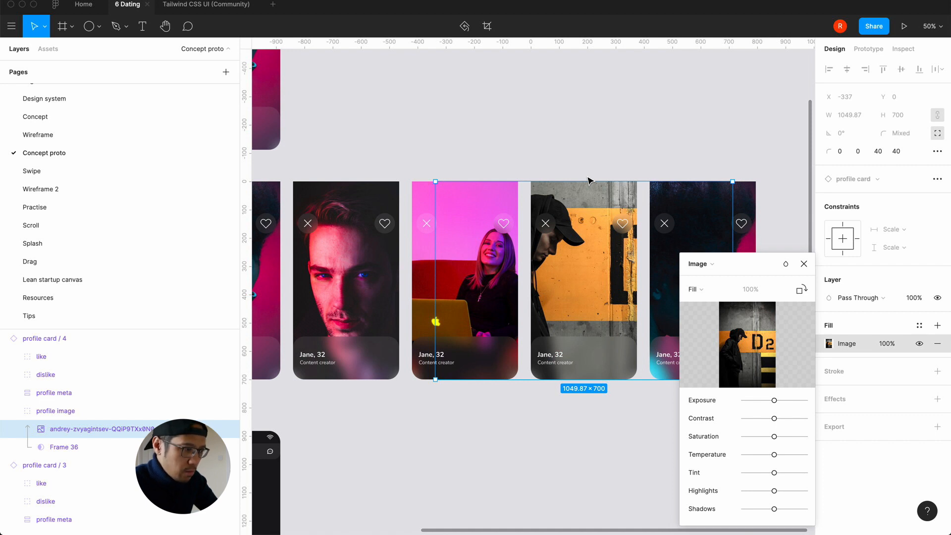
Switch the profile card / 4 image fill to Crop and scale the photo down around the card so it just covers it
scroll(589, 181, "down", 2)
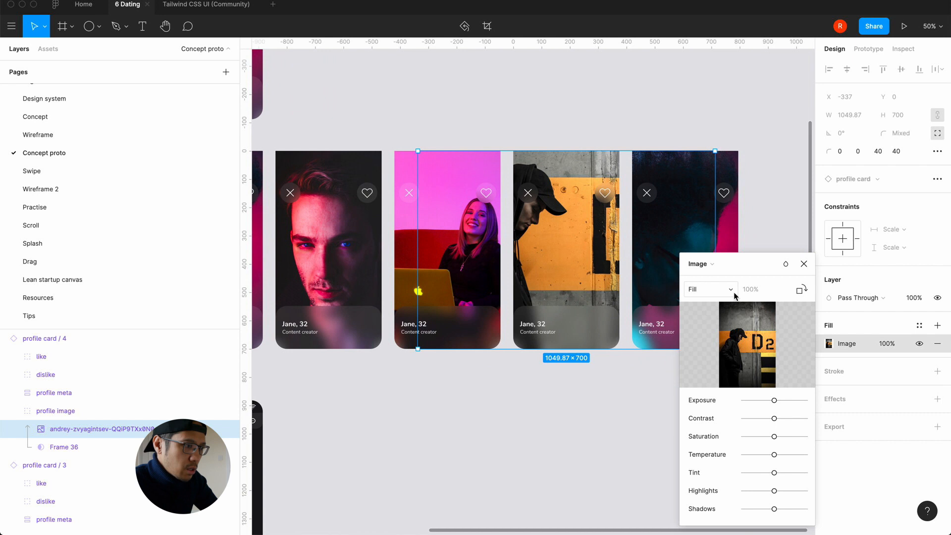
left_click(731, 291)
left_click(709, 316)
scroll(661, 66, "up", 1)
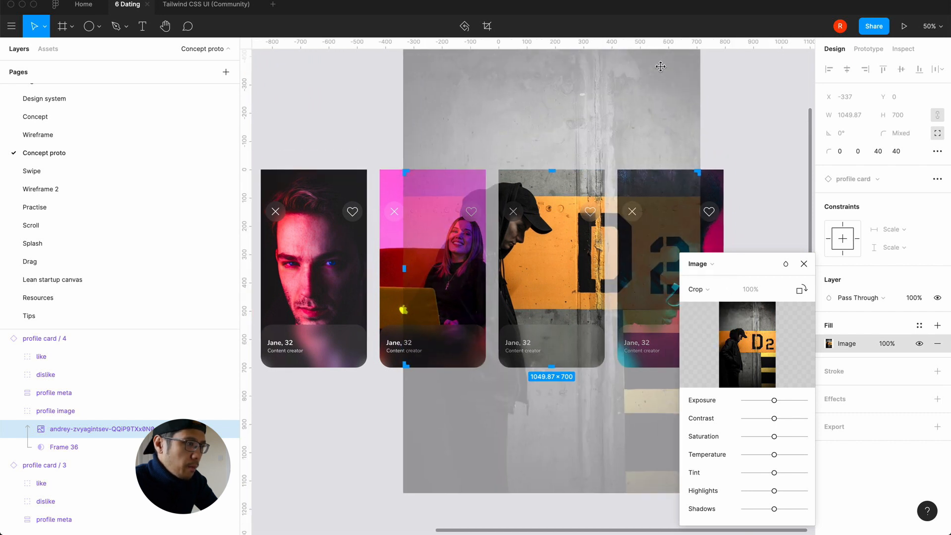
scroll(661, 66, "up", 3)
scroll(661, 66, "right", 2)
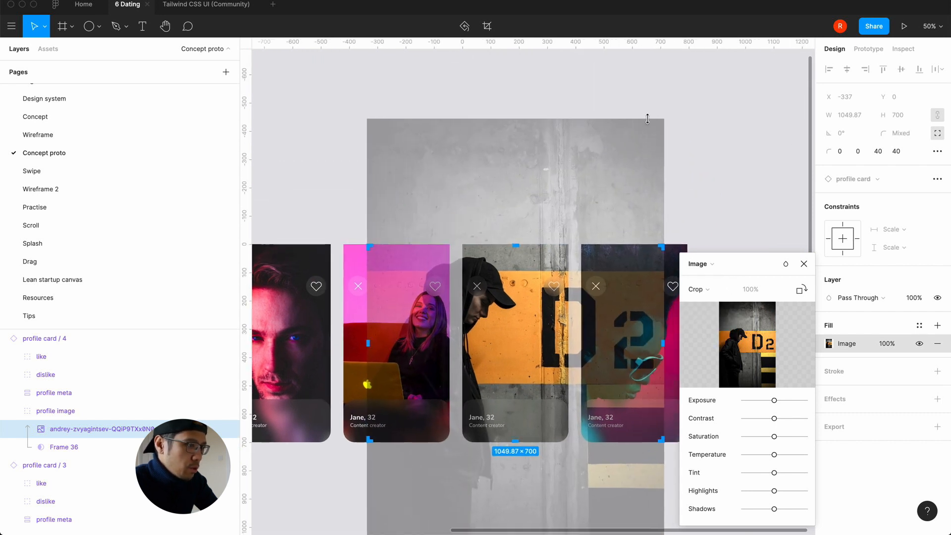
left_click_drag(636, 148, 551, 240)
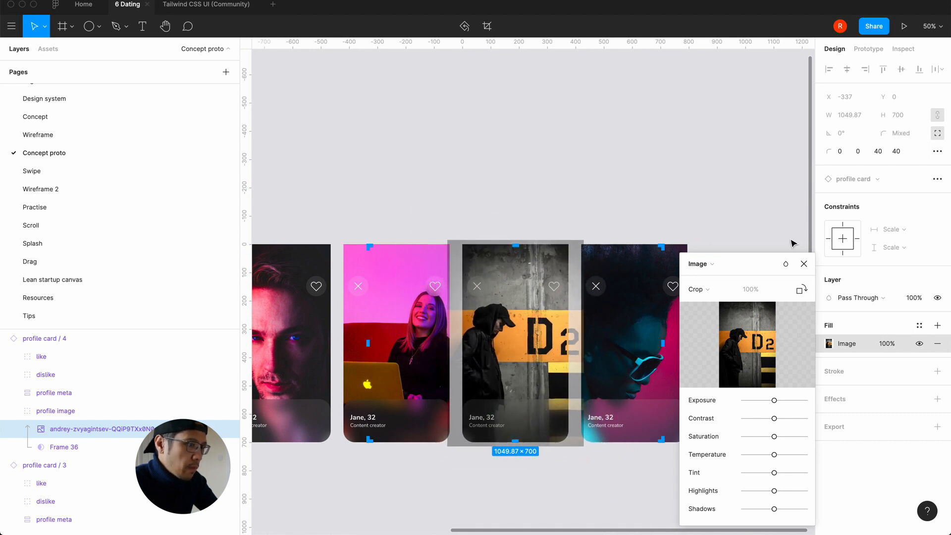
left_click(805, 264)
left_click(653, 188)
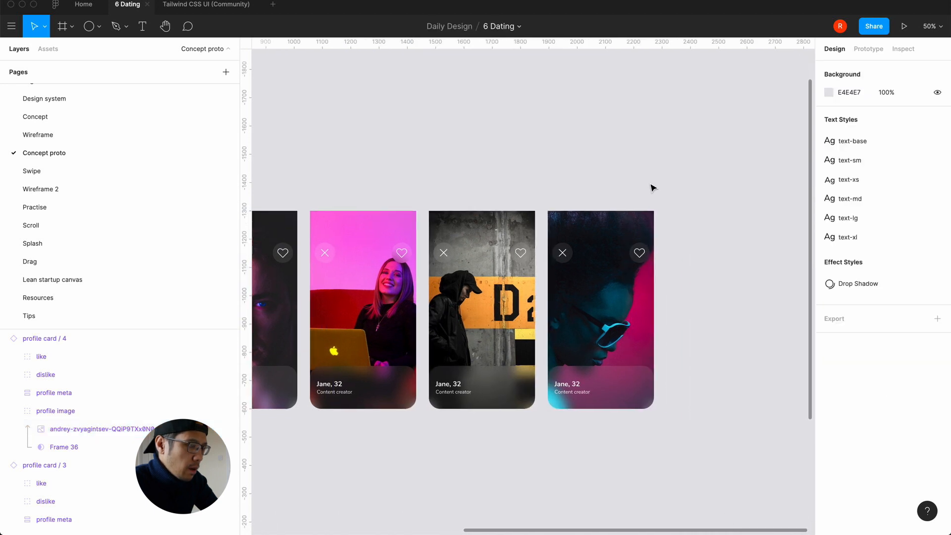
Replace the image fill of profile card / 5 with the Downloads photo whose file name ends in COgbRUTvL-s-unsplash (4).jpg
left_click(587, 325)
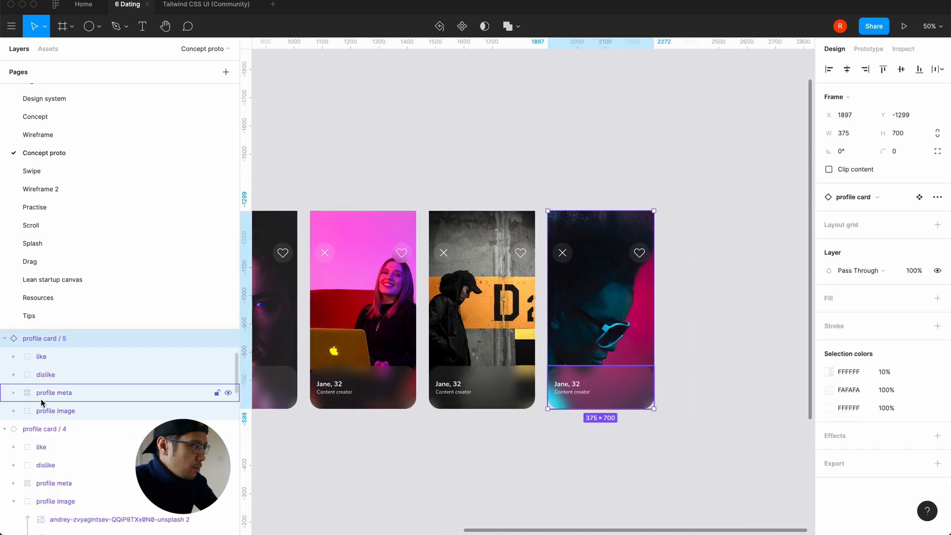
left_click(74, 429)
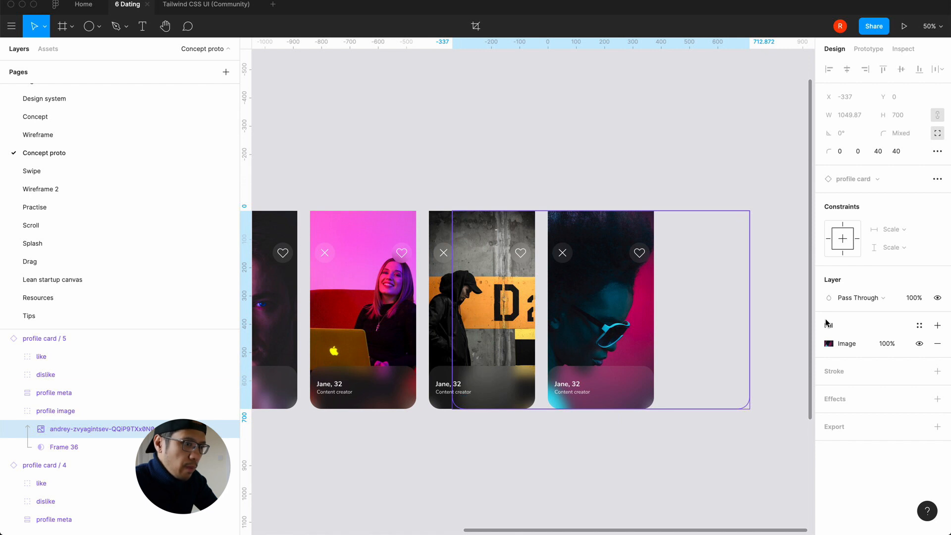
left_click(828, 345)
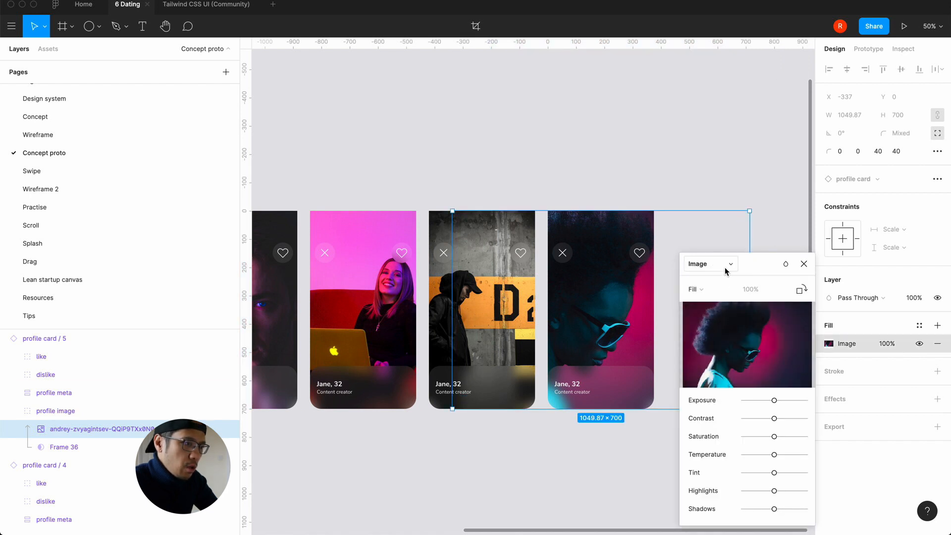
left_click(762, 349)
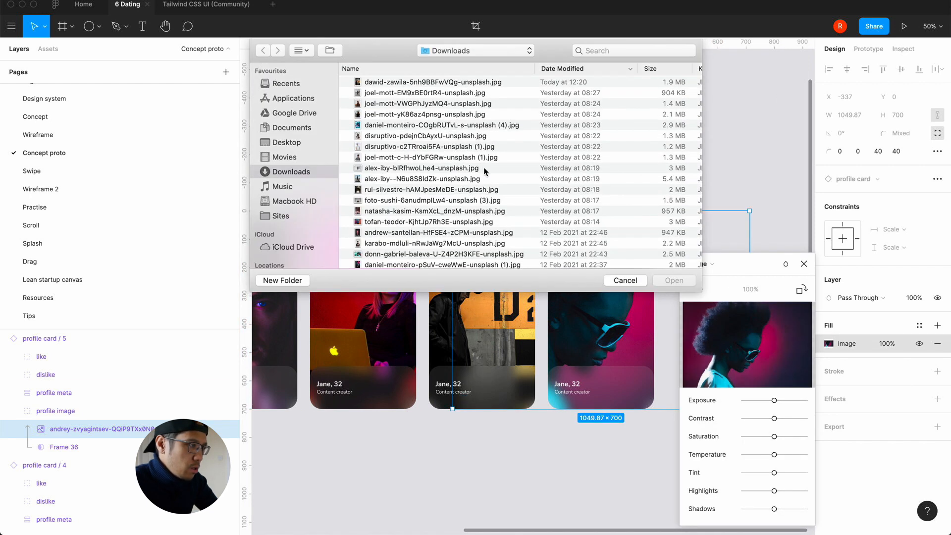
double_click(380, 125)
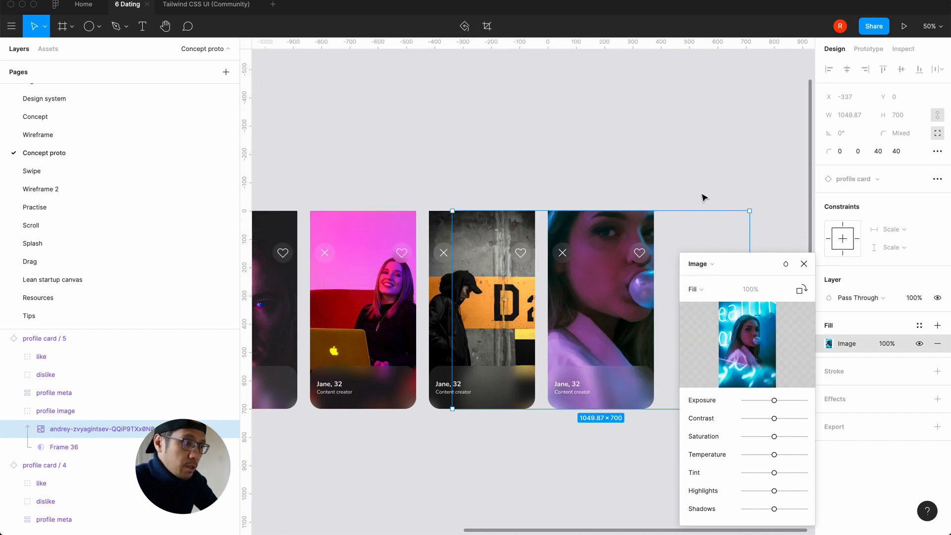
Set the profile card / 5 image fill to Crop and shrink the neon portrait to slightly larger than the card
scroll(704, 198, "right", 3)
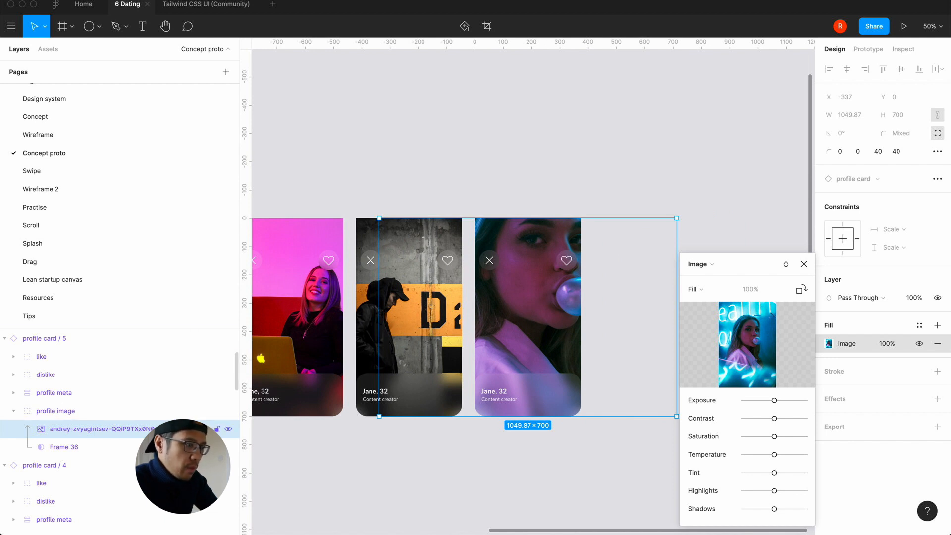
left_click(694, 289)
left_click(709, 317)
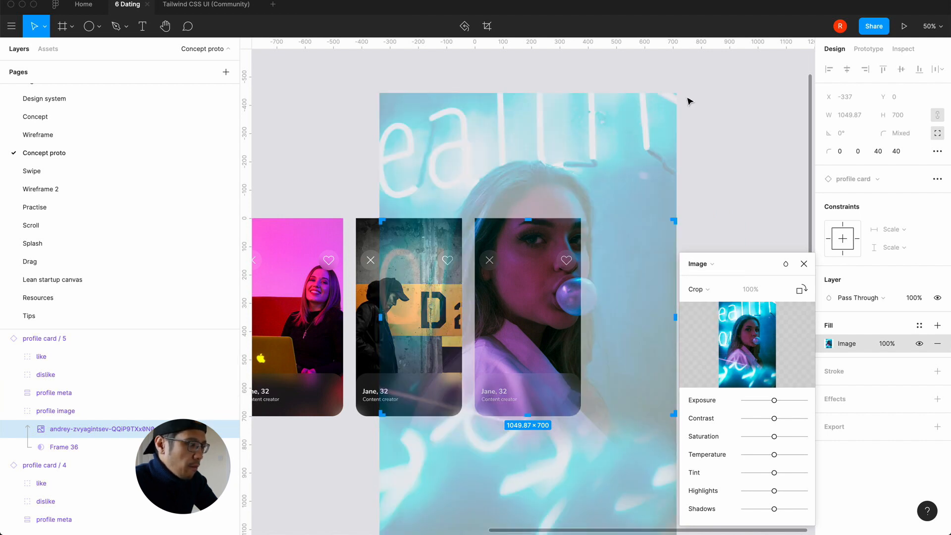
left_click_drag(675, 94, 565, 214)
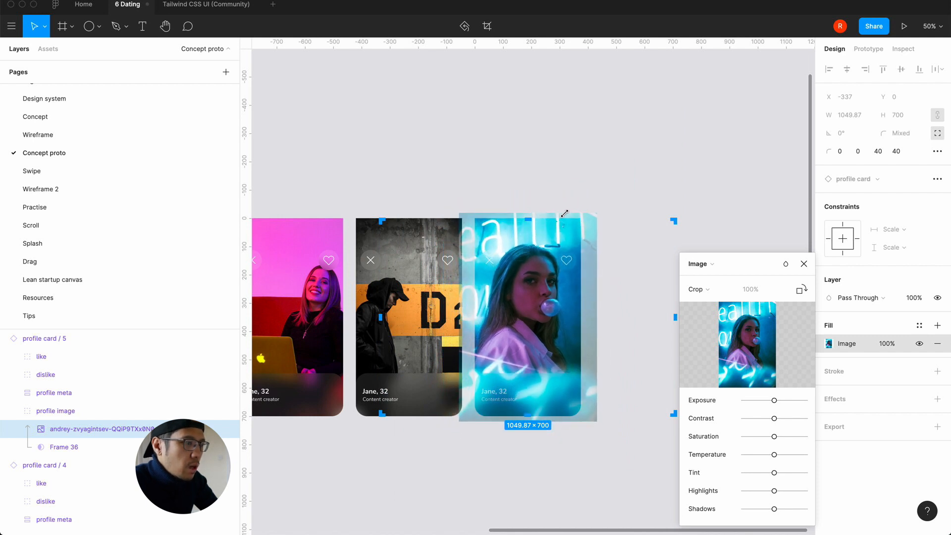
left_click(804, 264)
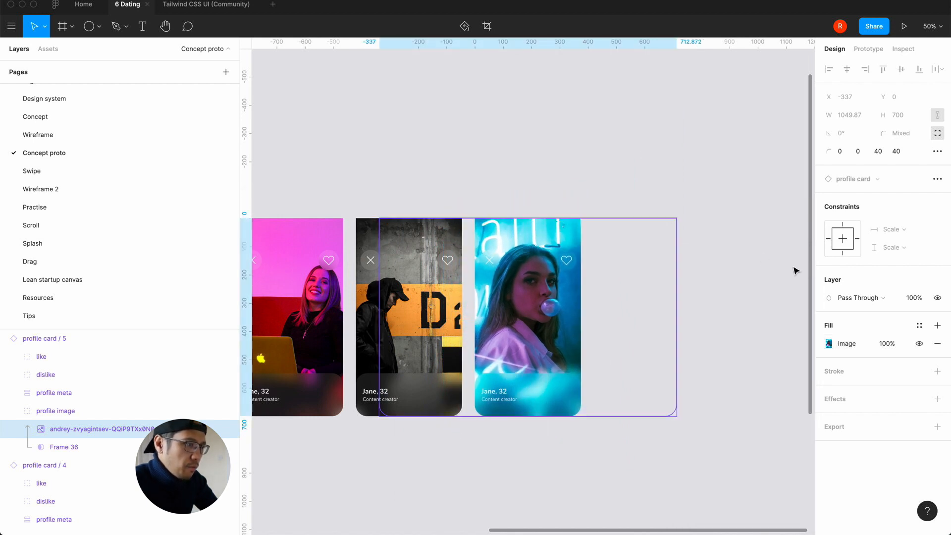
left_click(643, 149)
Review the row of profile cards up close to check how each photo is cropped
scroll(644, 149, "left", 10)
scroll(644, 149, "down", 3)
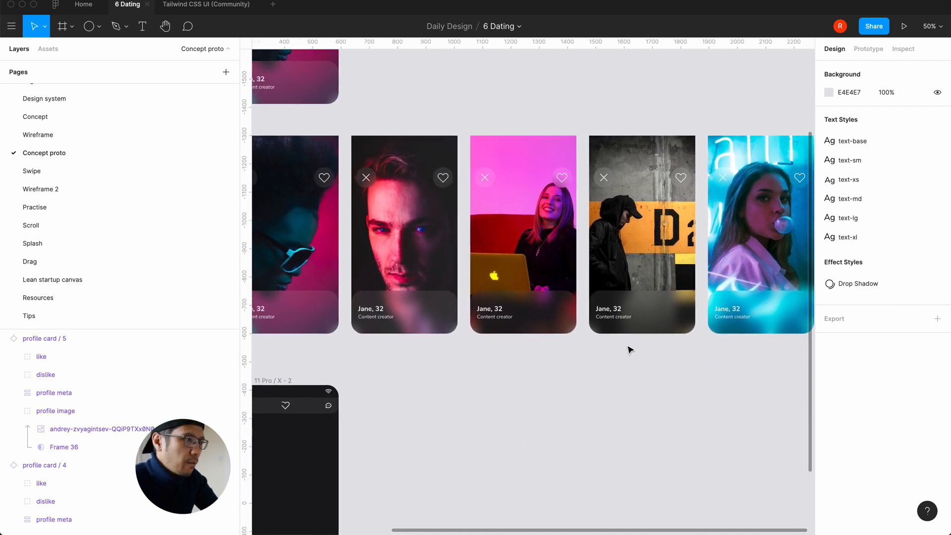
scroll(630, 350, "right", 10)
scroll(630, 350, "left", 2)
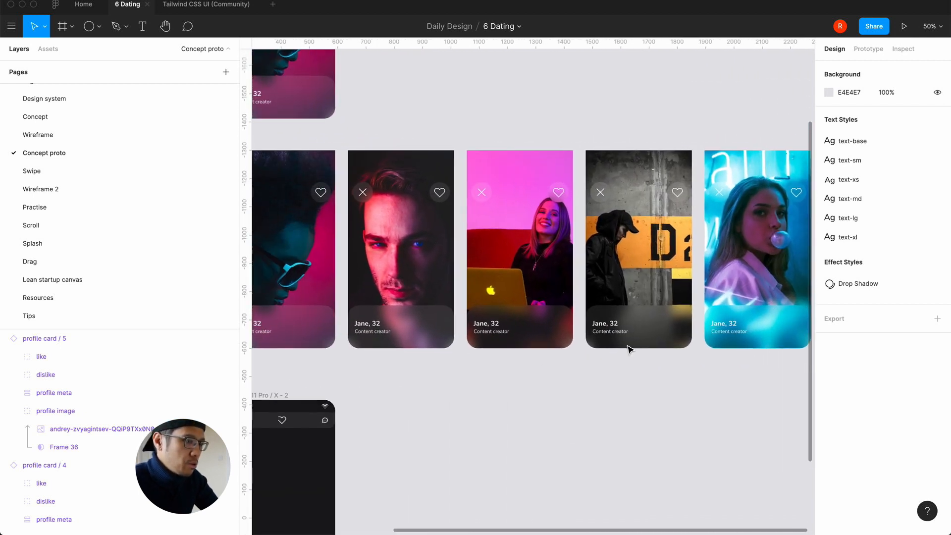
scroll(629, 350, "up", 5)
scroll(629, 349, "left", 5)
scroll(618, 213, "right", 5)
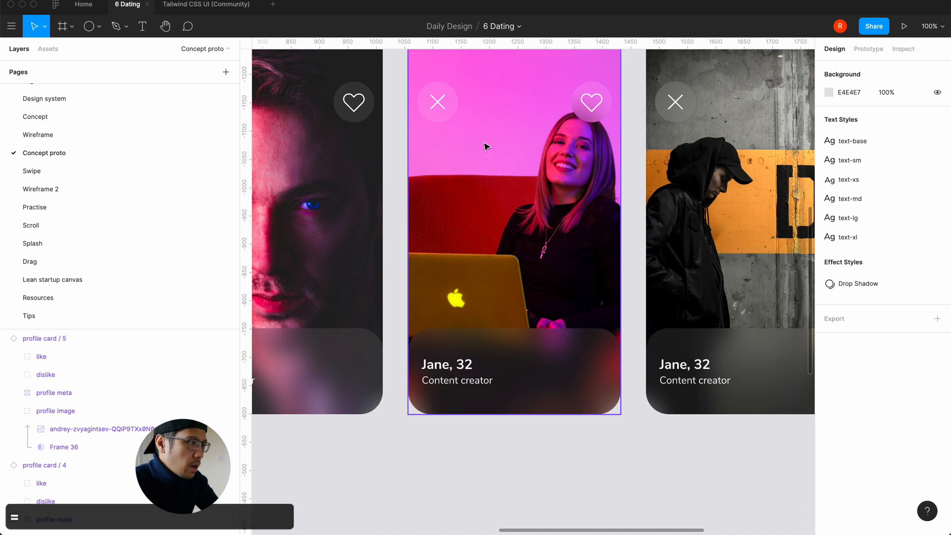
scroll(531, 171, "right", 3)
scroll(689, 171, "right", 4)
scroll(688, 171, "up", 1)
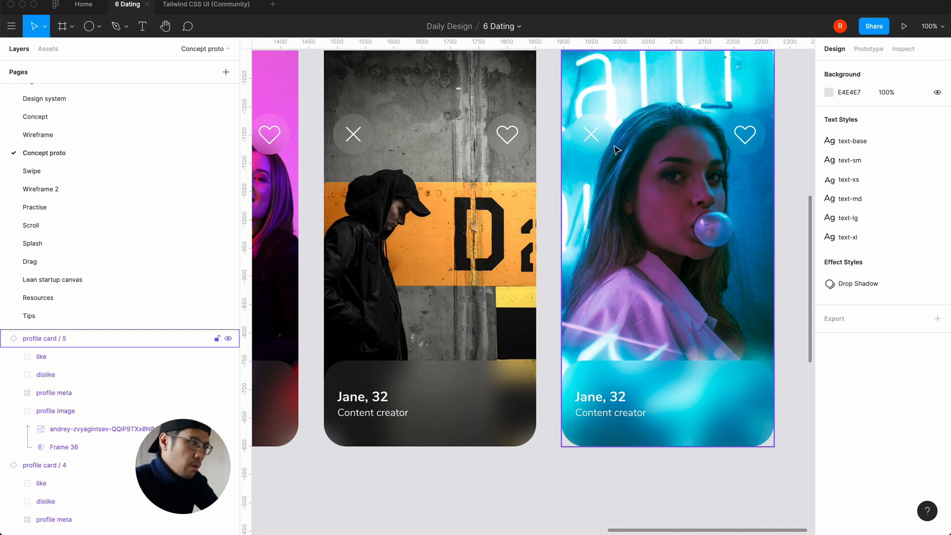
scroll(627, 258, "left", 8)
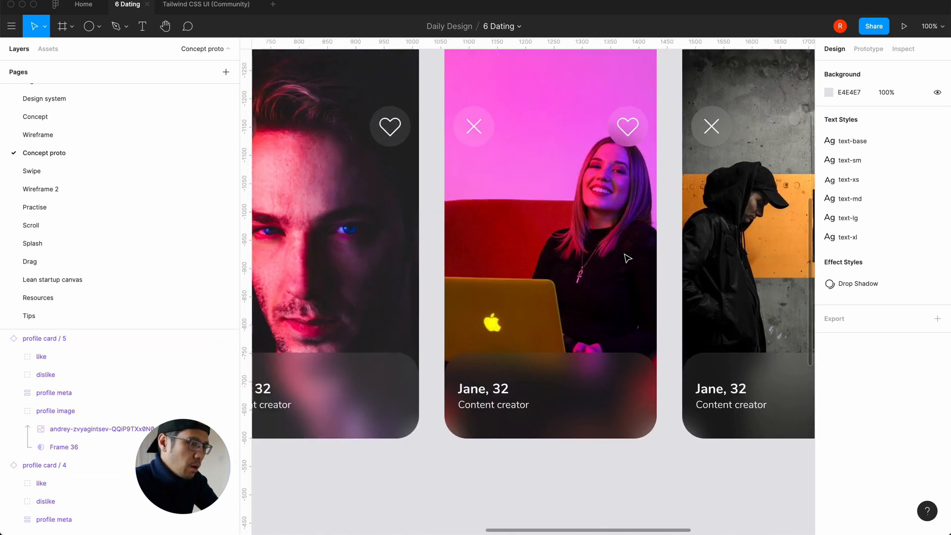
Check the todo list beside the iPhone frames for the remaining prototype tasks
key("minus")
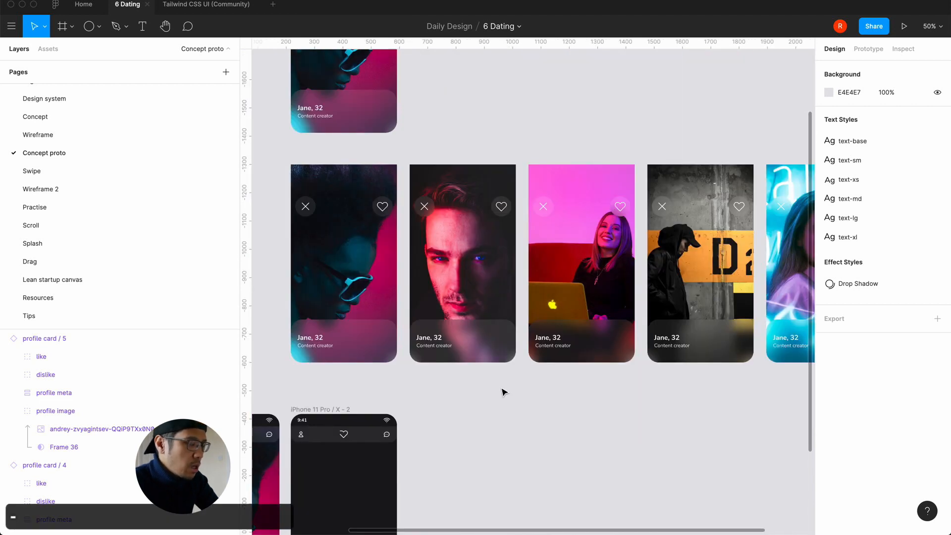
scroll(503, 391, "left", 5)
scroll(503, 391, "down", 3)
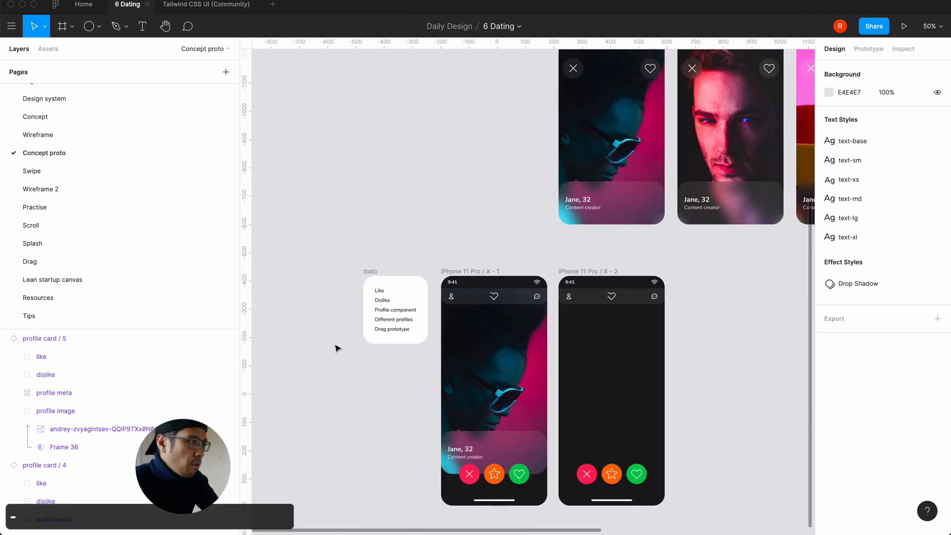
key("equal")
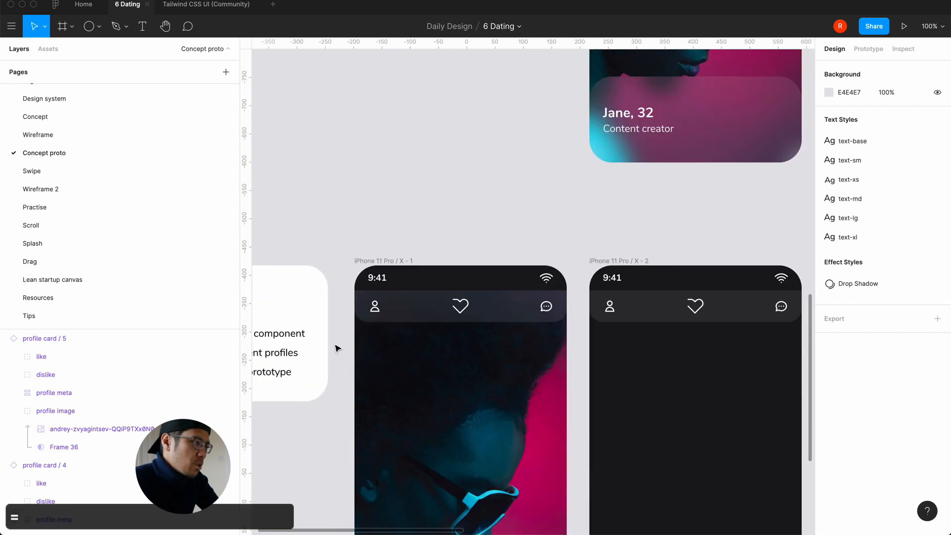
scroll(336, 348, "left", 2)
scroll(337, 349, "down", 1)
key("minus")
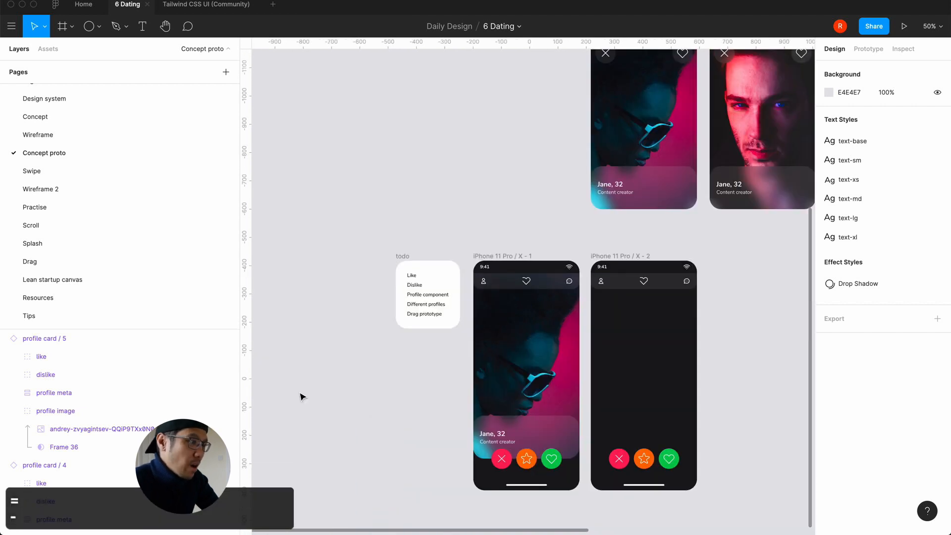
Move the iPhone 11 Pro / X - 2 frame away from the first iPhone frame, aligning it beneath the second profile card
scroll(300, 395, "right", 5)
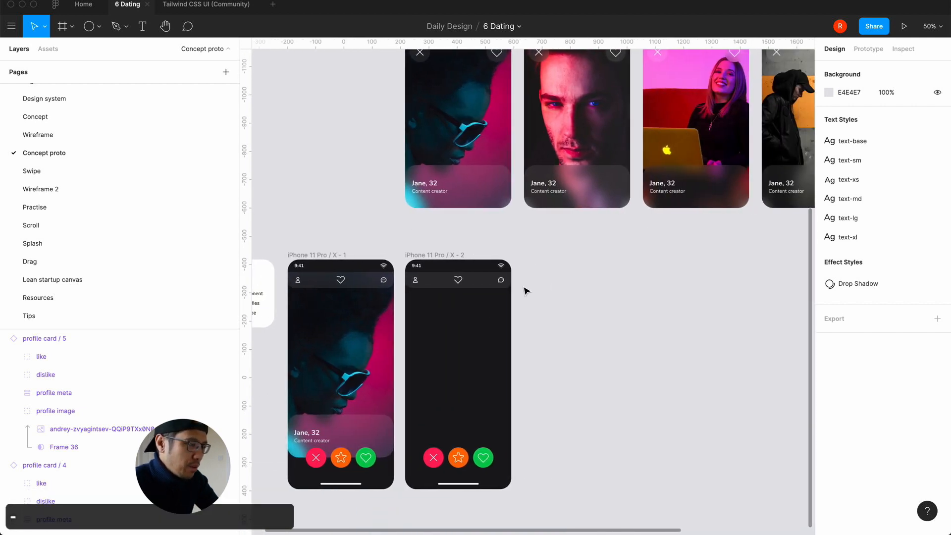
left_click_drag(440, 256, 559, 256)
left_click(466, 238)
Move profile card / 5 from the card row into the iPhone 11 Pro / X - 2 frame and send it to the back
scroll(446, 198, "up", 3)
scroll(446, 199, "right", 2)
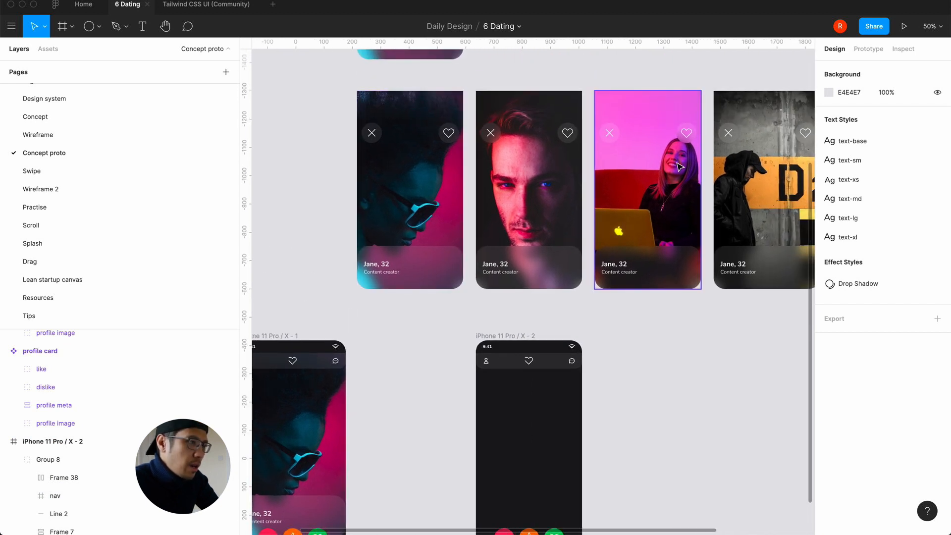
scroll(404, 216, "down", 3)
scroll(403, 216, "right", 2)
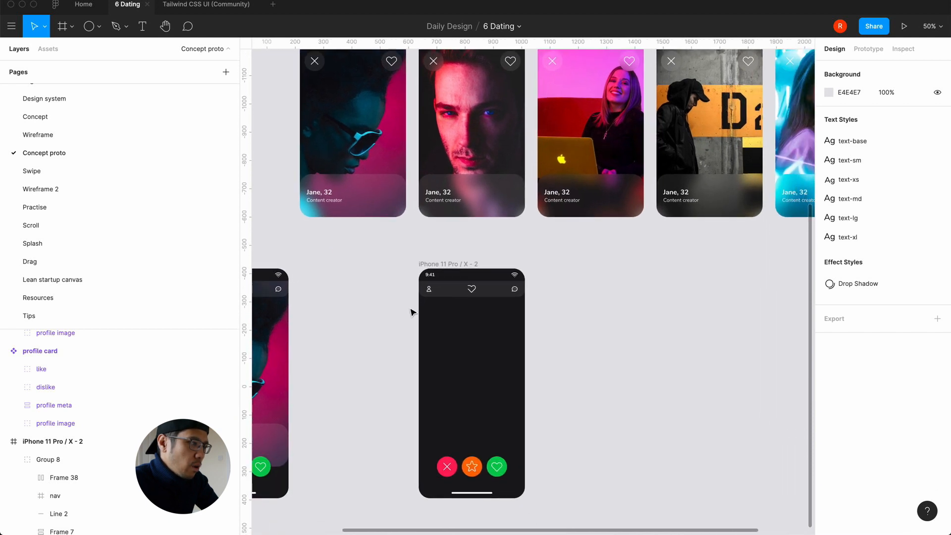
scroll(569, 335, "right", 3)
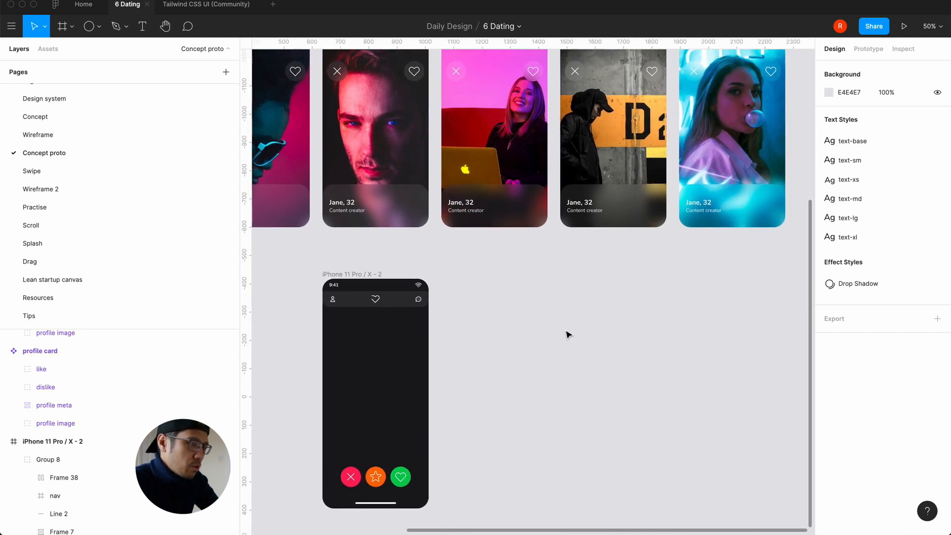
left_click(714, 165)
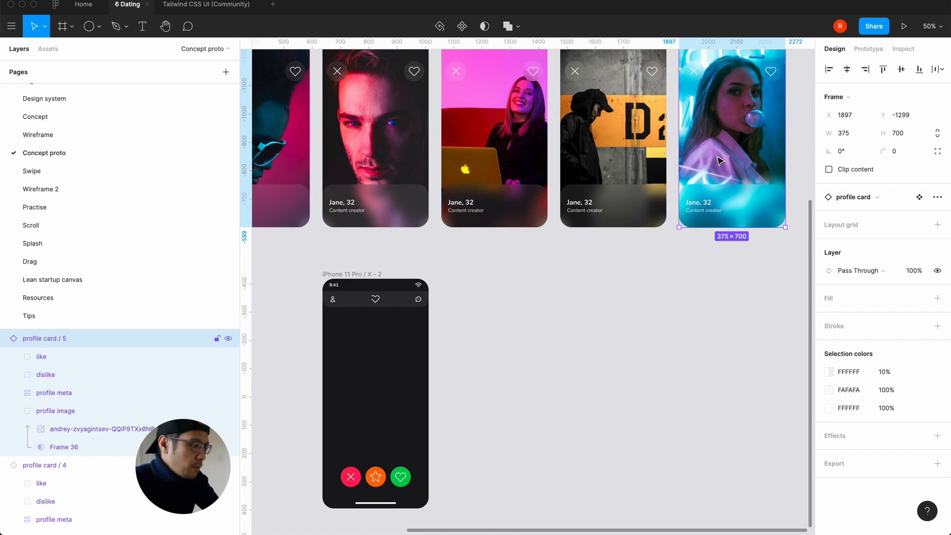
key("super+x")
left_click(373, 277)
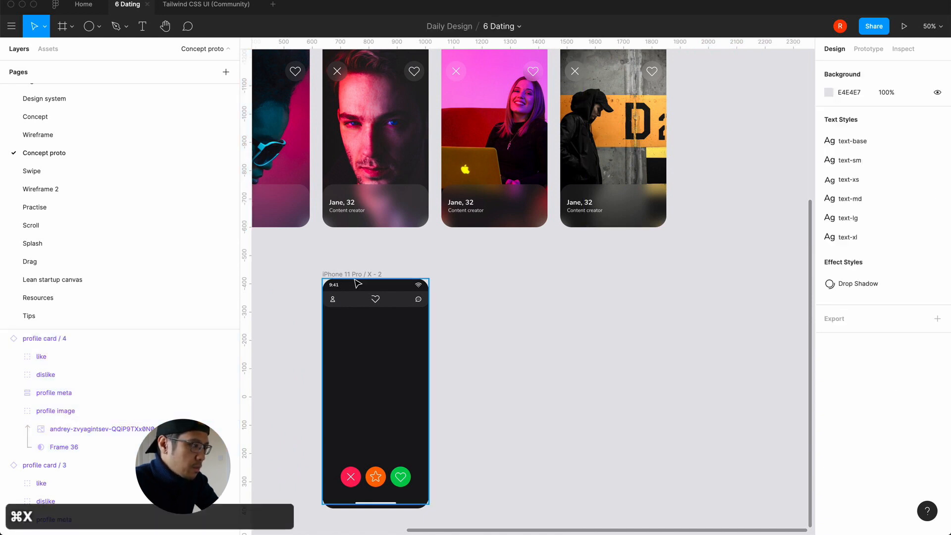
key("super+v")
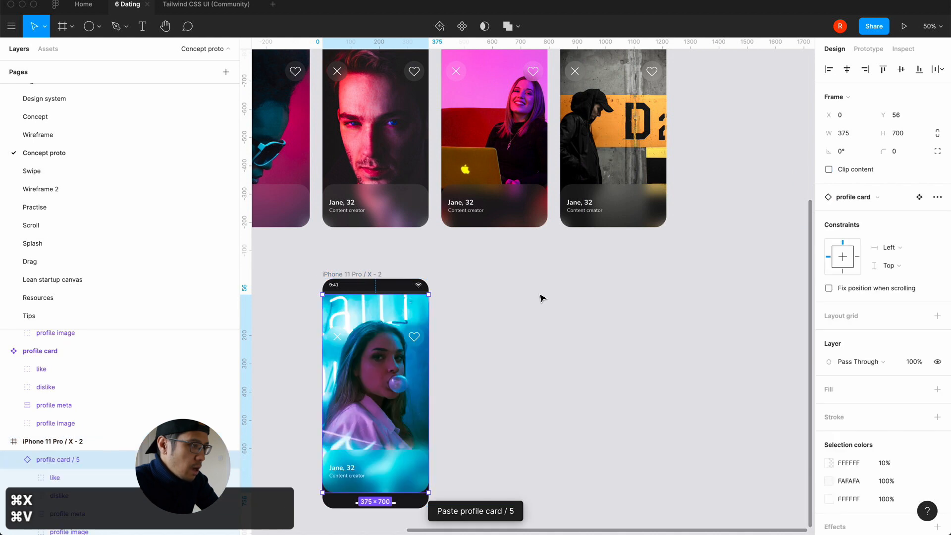
right_click(360, 382)
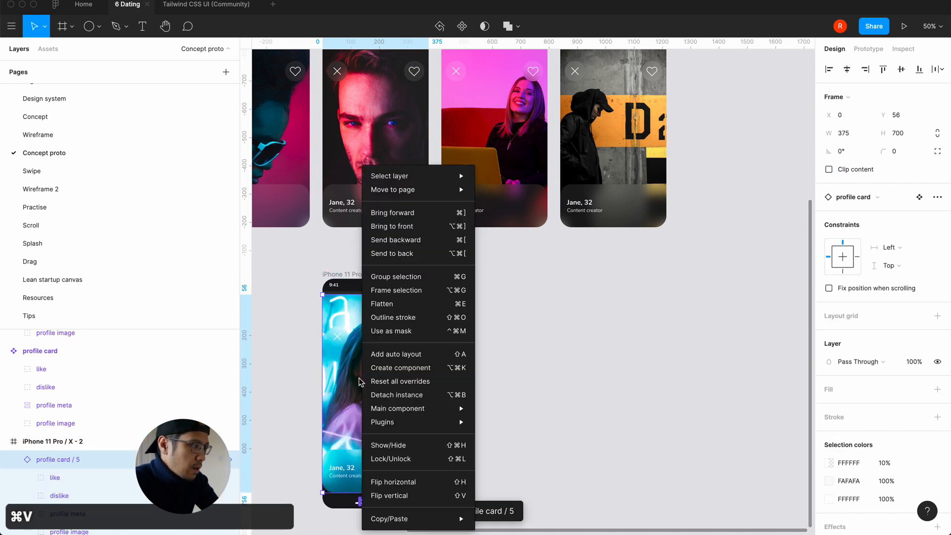
left_click(424, 254)
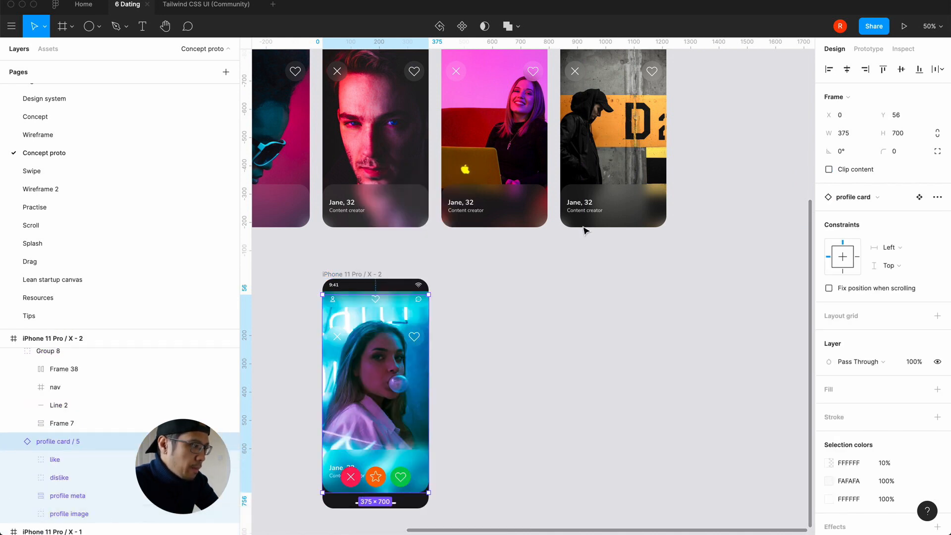
Align profile card / 5 to the top edge of the iPhone 11 Pro / X - 2 frame and check the result up close
left_click(884, 69)
left_click(540, 390)
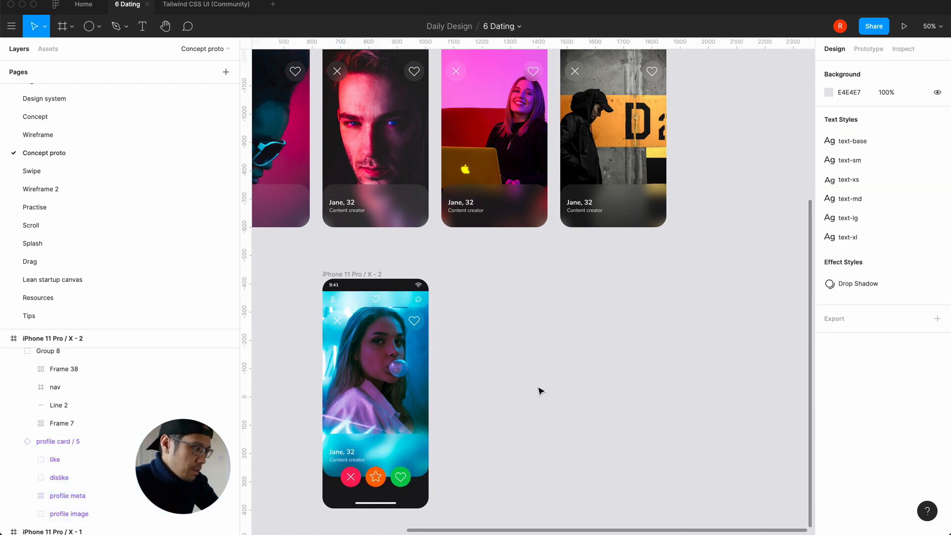
key("shift+0")
scroll(540, 390, "left", 3)
scroll(540, 390, "down", 2)
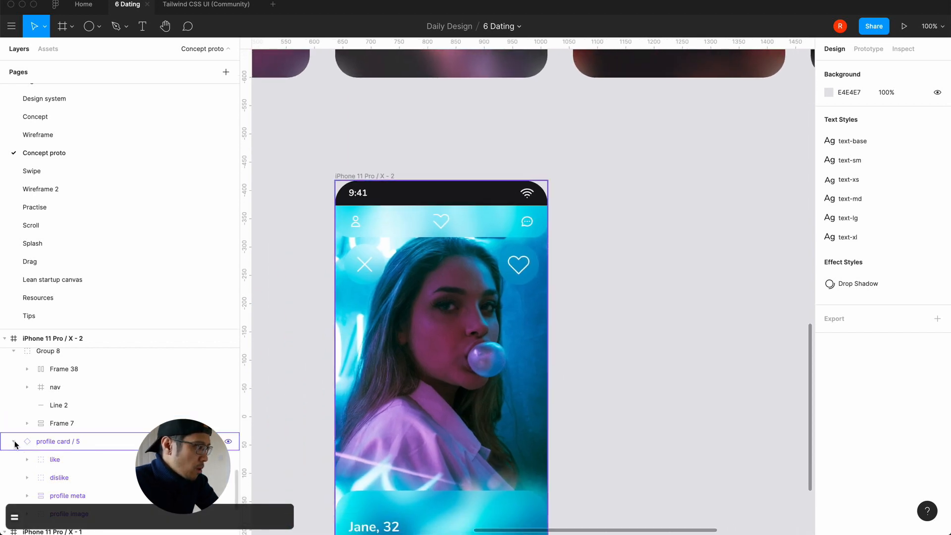
Collapse profile card / 5 and Group 8 in the layer list and select the iPhone 11 Pro / X - 2 frame
left_click(13, 443)
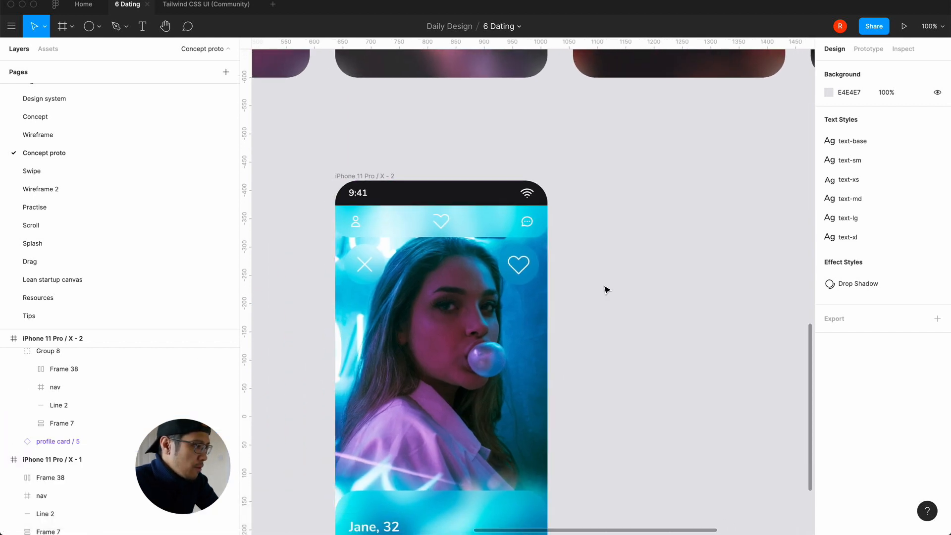
left_click(14, 351)
left_click(56, 382)
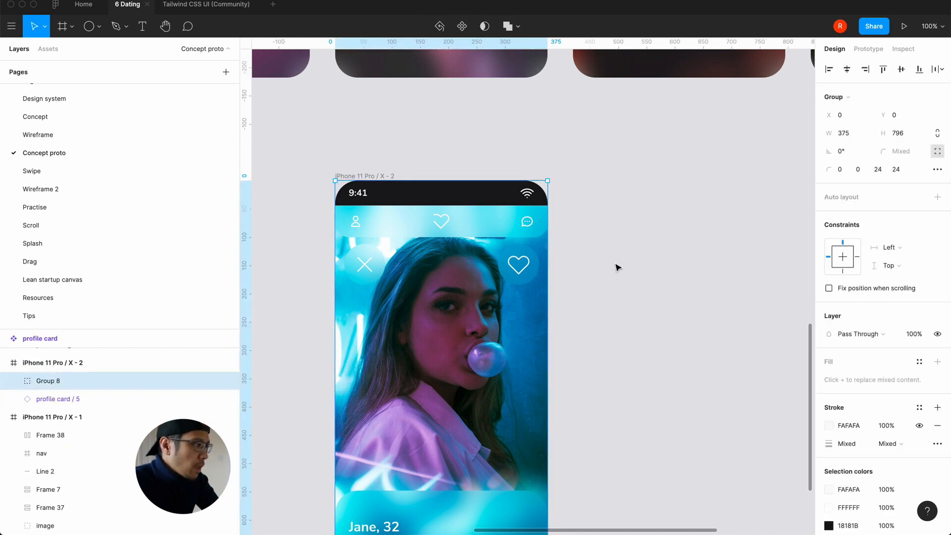
left_click(42, 363)
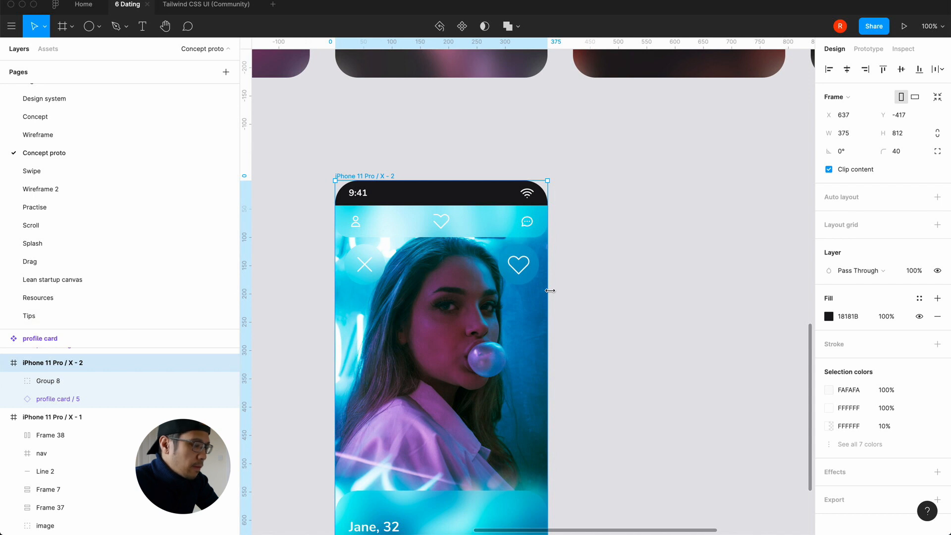
Move profile card / 4, the hooded figure by the concrete wall, from the card row into the iPhone 11 Pro / X - 2 frame
key("minus")
scroll(554, 295, "up", 5)
scroll(553, 295, "right", 3)
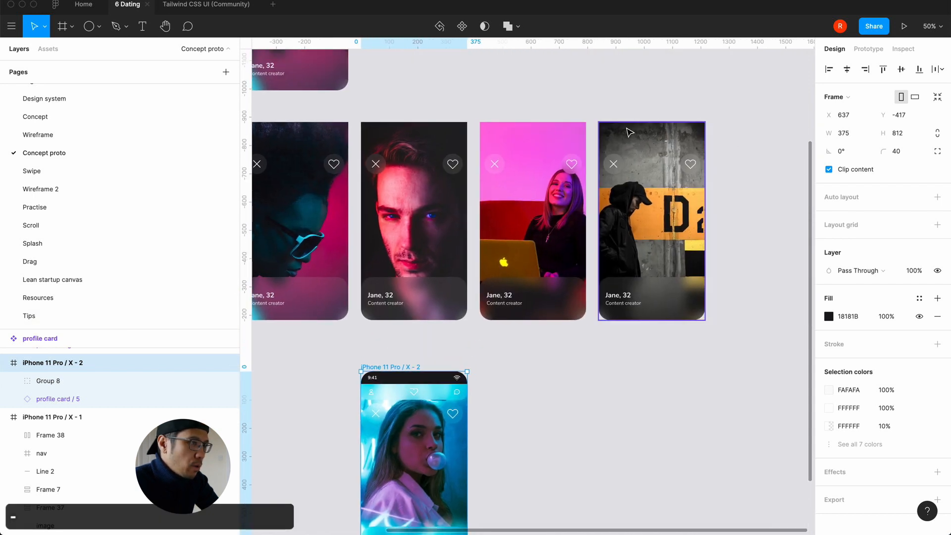
left_click(630, 132)
key("cmd+x")
scroll(581, 431, "down", 2)
scroll(582, 432, "left", 2)
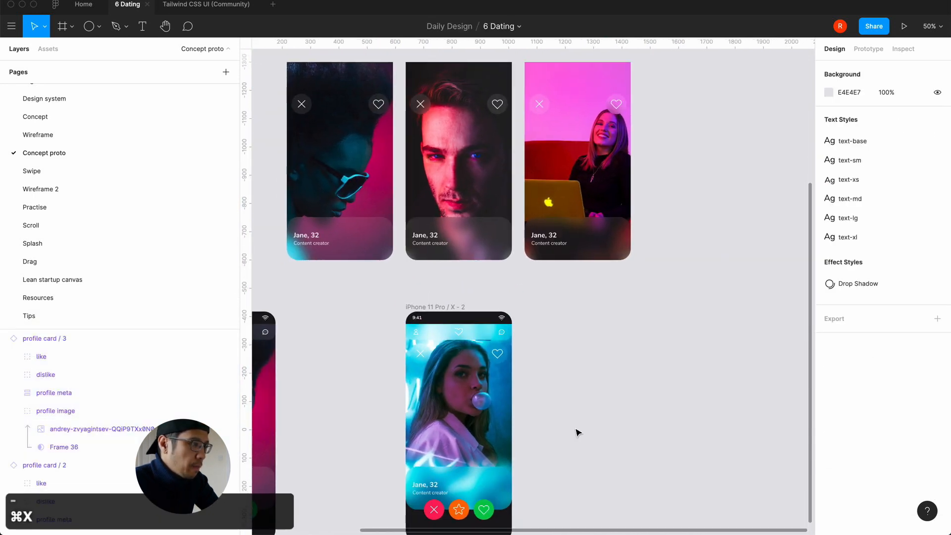
left_click(449, 307)
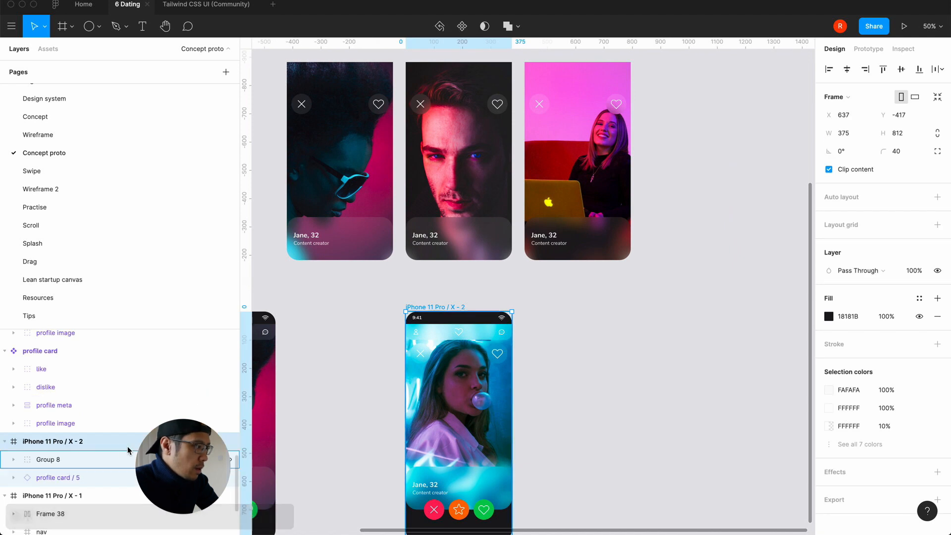
key("super+v")
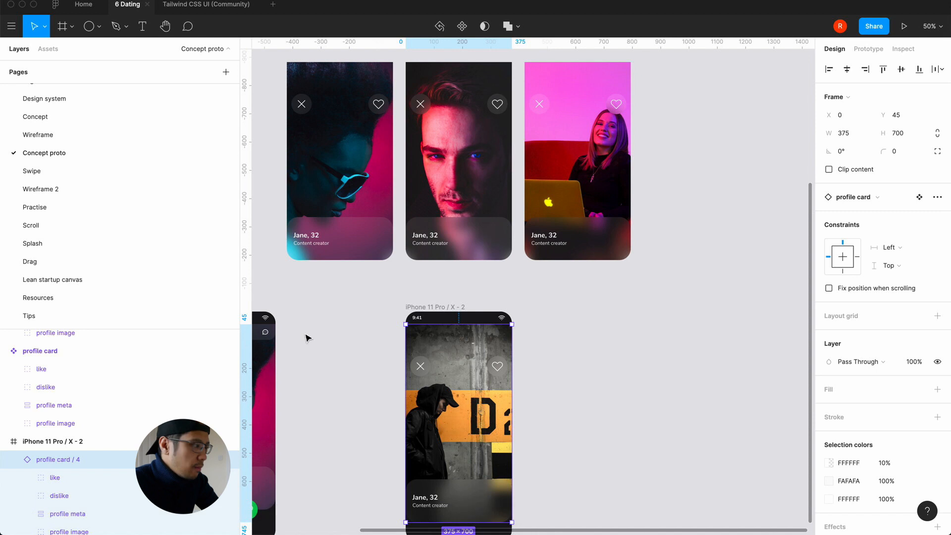
Align profile card / 4 to the top edge of its iPhone frame and collapse its layers
scroll(77, 464, "down", 3)
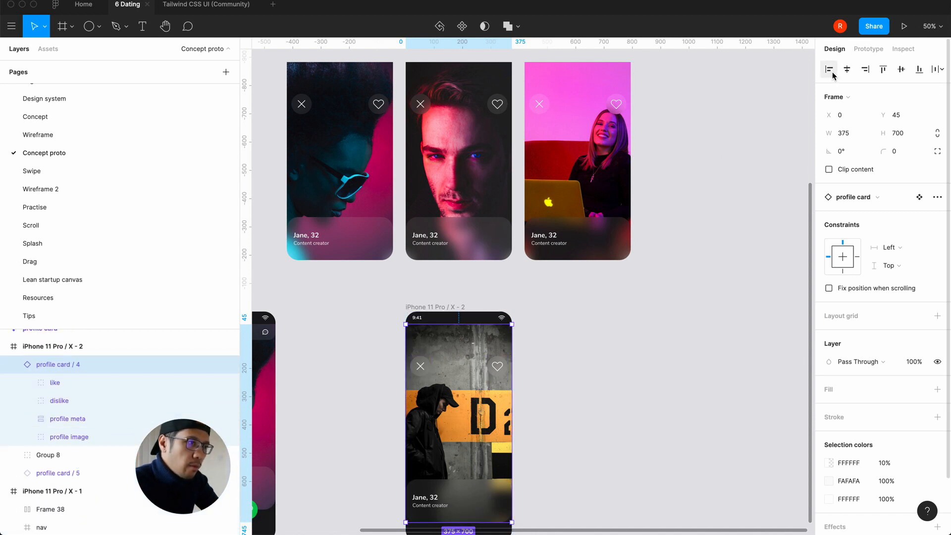
left_click(883, 69)
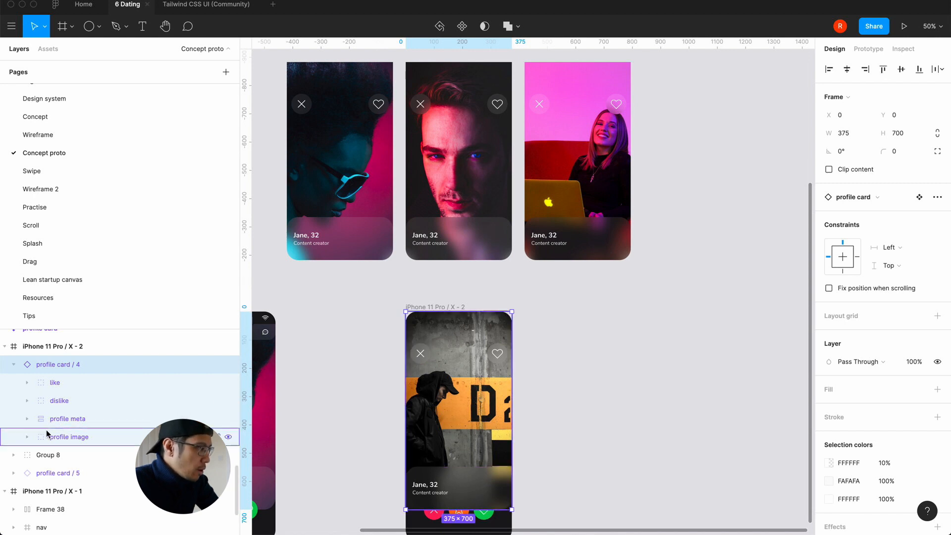
left_click(13, 364)
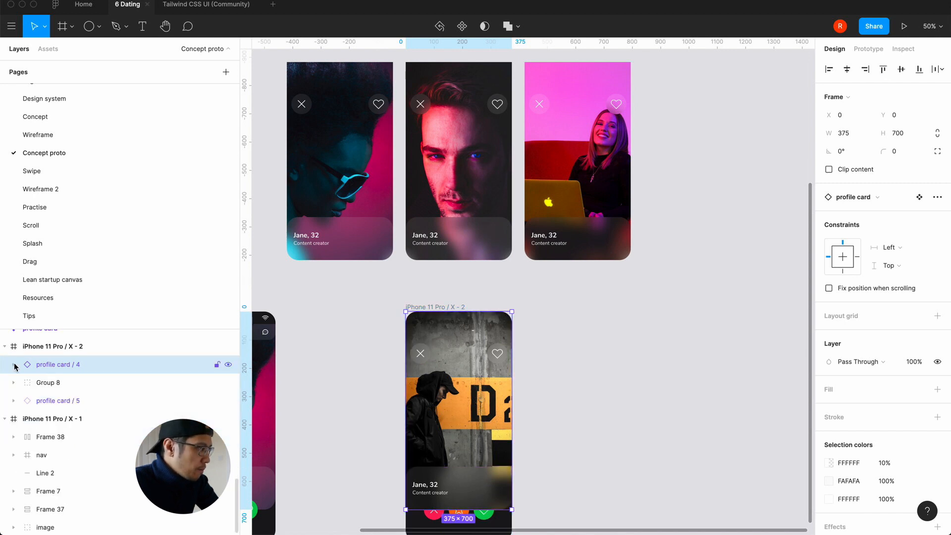
left_click(327, 376)
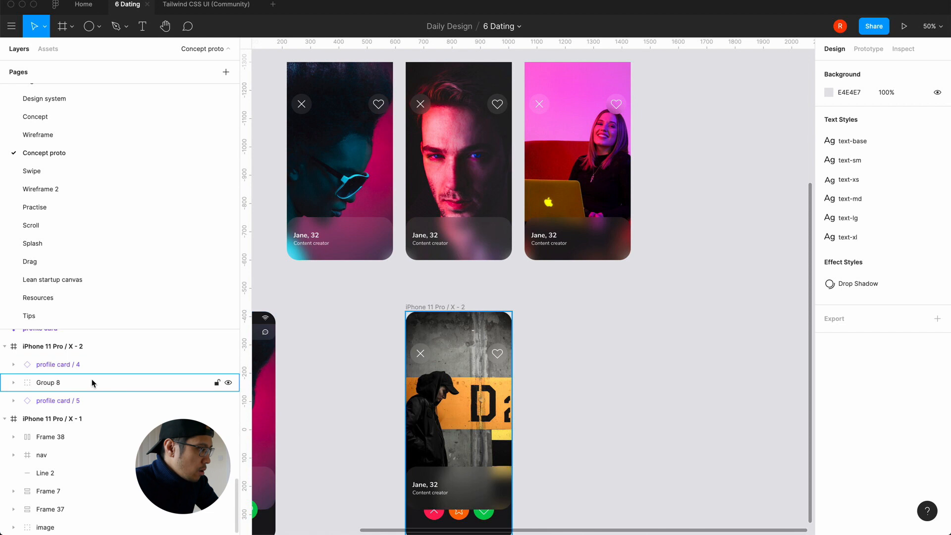
Move profile card / 3, the woman with the laptop, from the card row into the iPhone 11 Pro / X - 2 frame
scroll(564, 296, "up", 3)
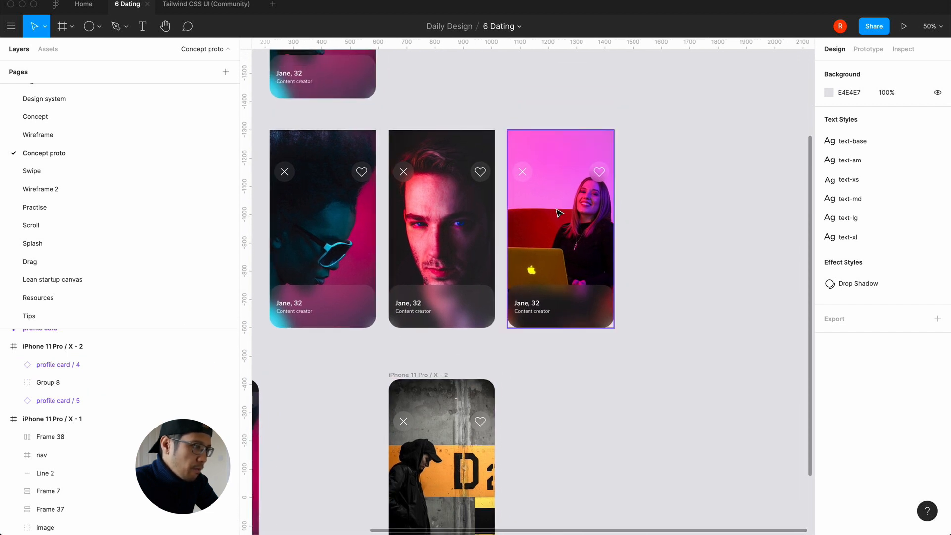
left_click(568, 324)
key("super+x")
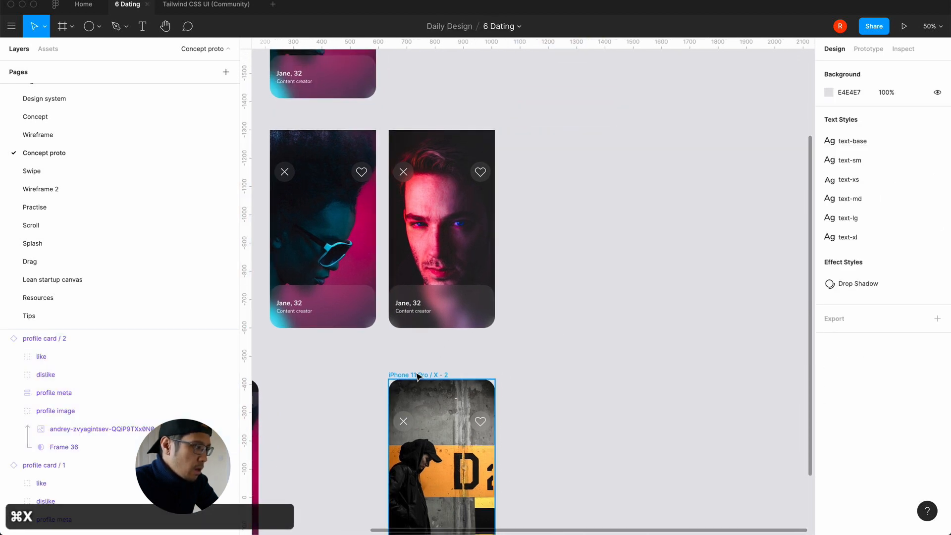
left_click(420, 375)
key("super+v")
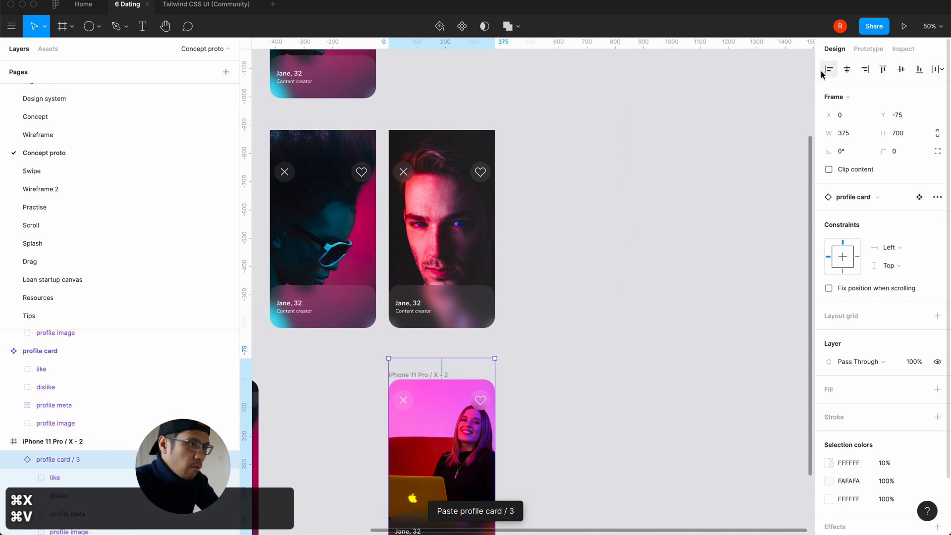
Align profile card / 3 to the top edge of its iPhone frame and collapse its layers
left_click(883, 75)
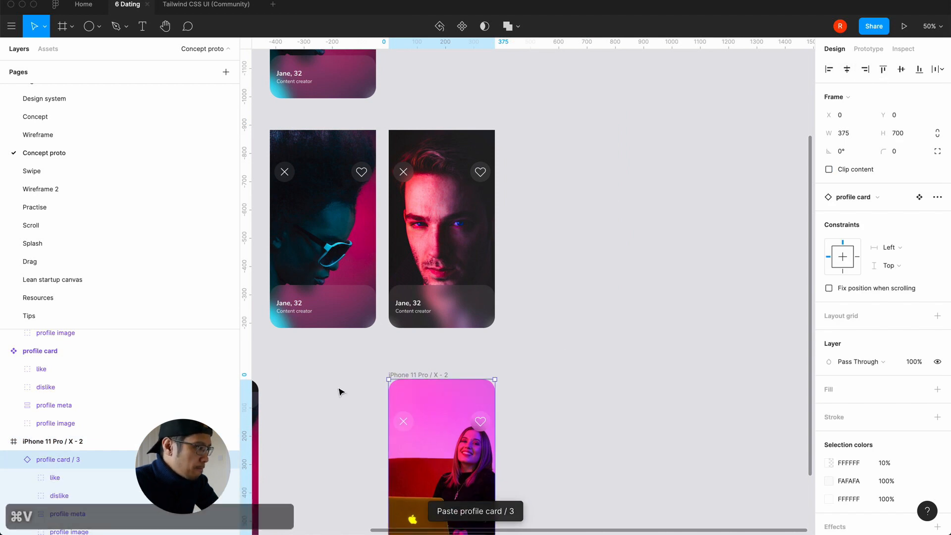
left_click(14, 459)
left_click(85, 446)
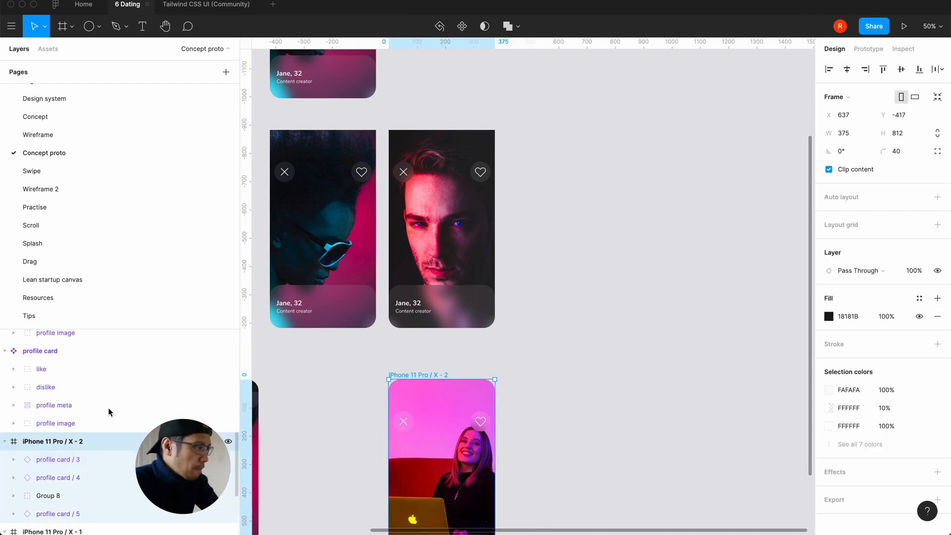
Move profile card / 2 from the card row into the iPhone 11 Pro / X - 2 frame and align it to the top edge
left_click(428, 165)
key("super+x")
left_click(392, 375)
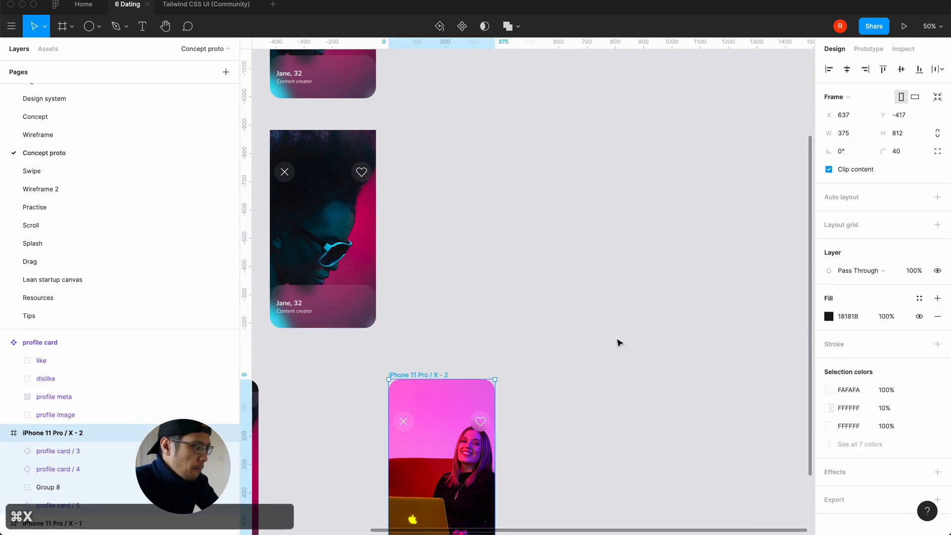
key("super+v")
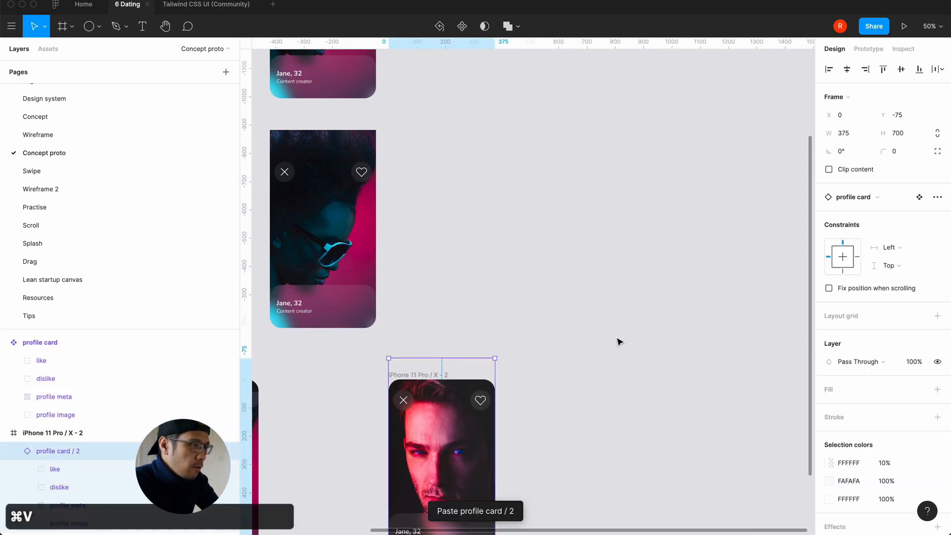
left_click(883, 69)
Move profile card / 1, the last card in the row, into the iPhone 11 Pro / X - 2 frame
scroll(656, 248, "down", 1)
scroll(656, 248, "down", 1)
scroll(554, 248, "up", 2)
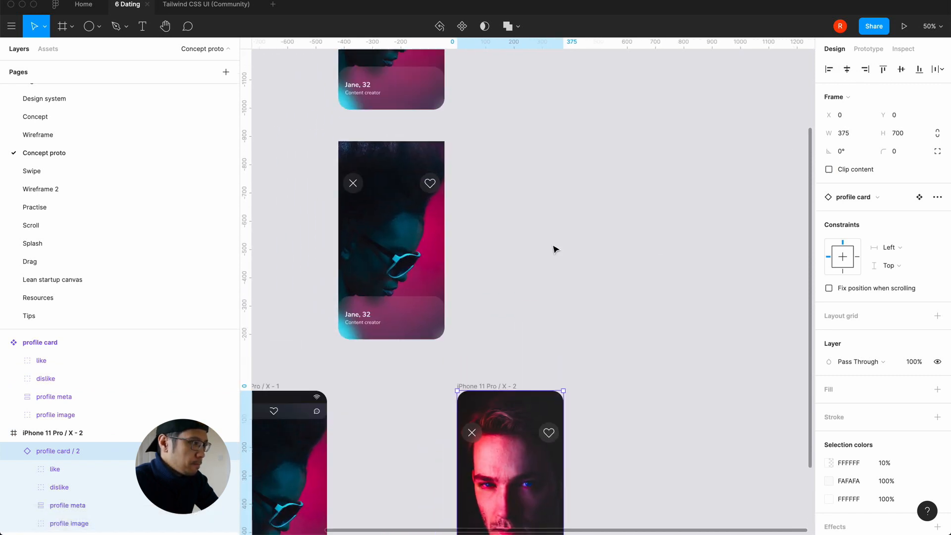
left_click(408, 193)
key("super+x")
scroll(555, 263, "down", 2)
scroll(555, 263, "left", 1)
left_click(511, 301)
key("super+v")
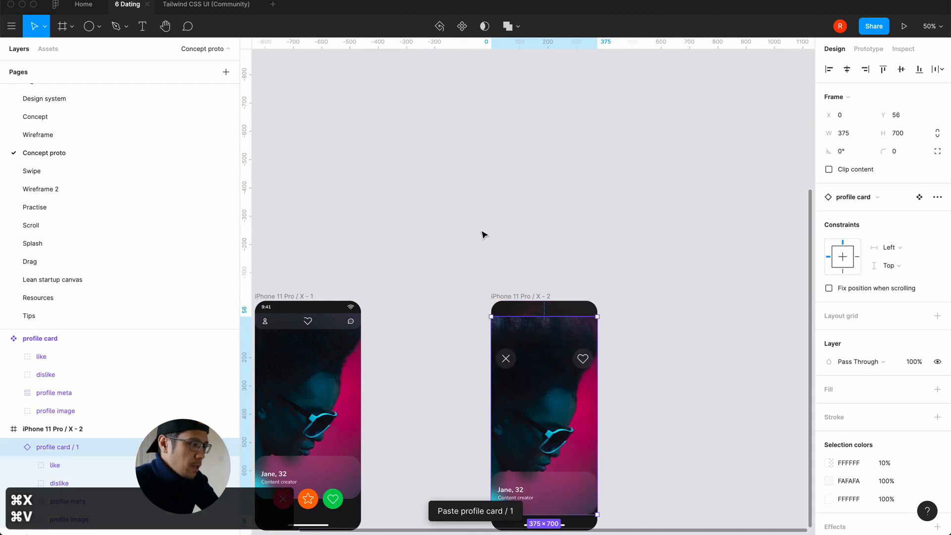
Align profile card / 1 to the frame's top edge and collapse the expanded layers of profile cards 1 and 2
left_click(883, 70)
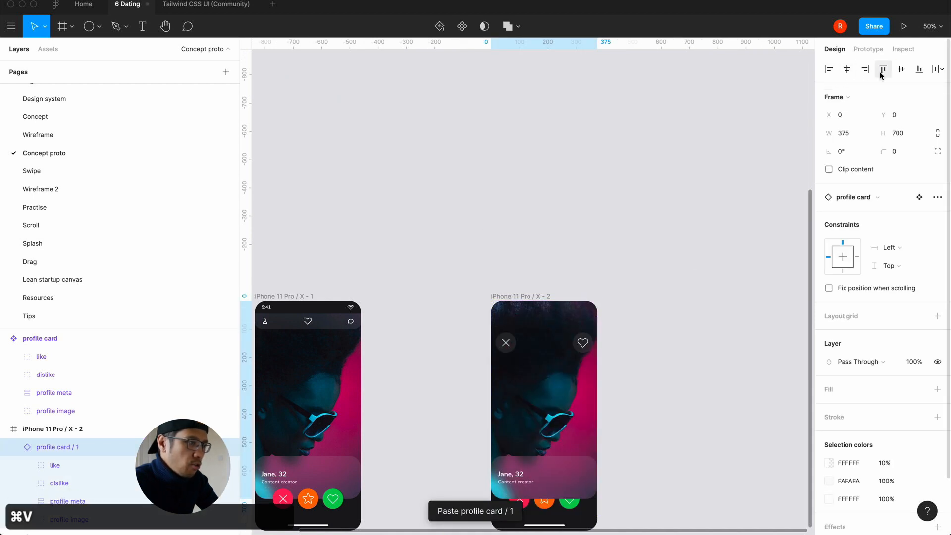
left_click(15, 449)
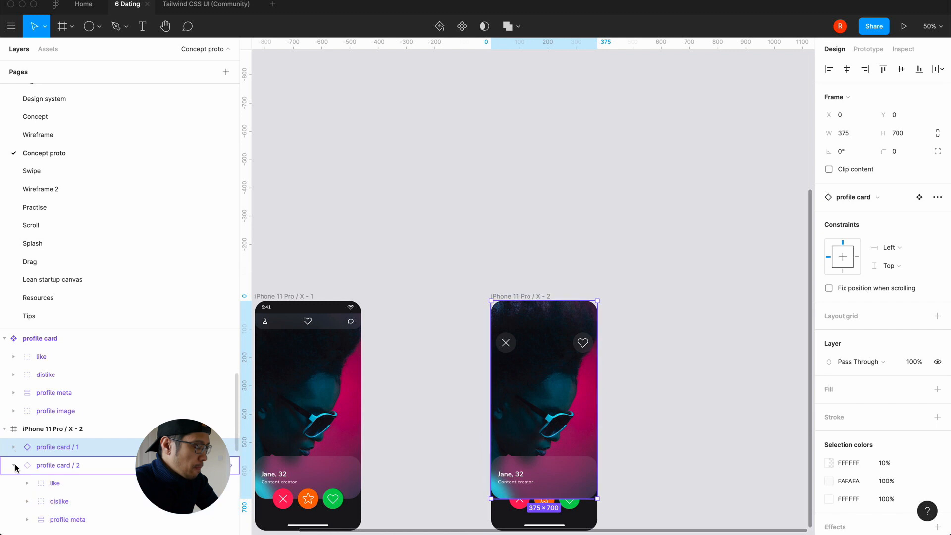
scroll(87, 471, "down", 1)
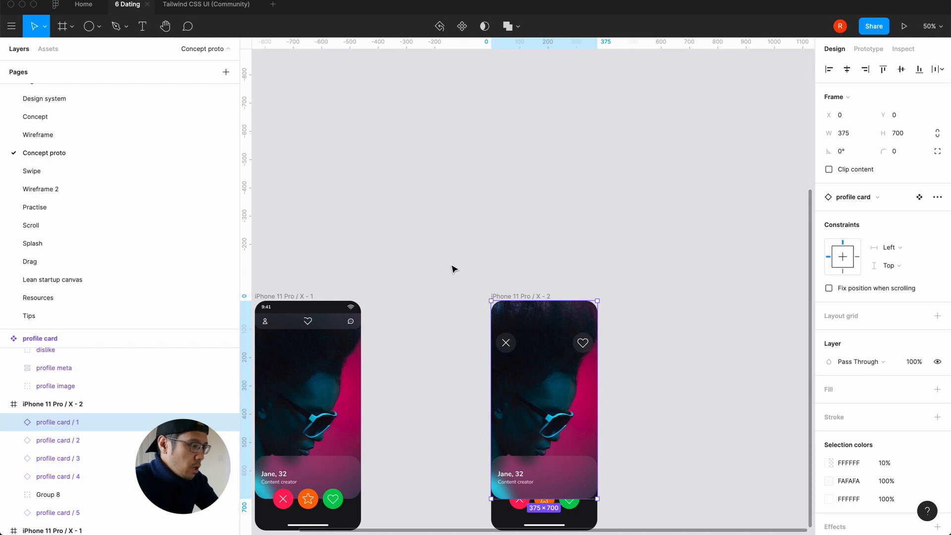
Bring Group 8, holding the navigation and action buttons, above all profile cards in the iPhone 11 Pro / X - 2 frame
scroll(452, 268, "down", 4)
scroll(452, 268, "left", 2)
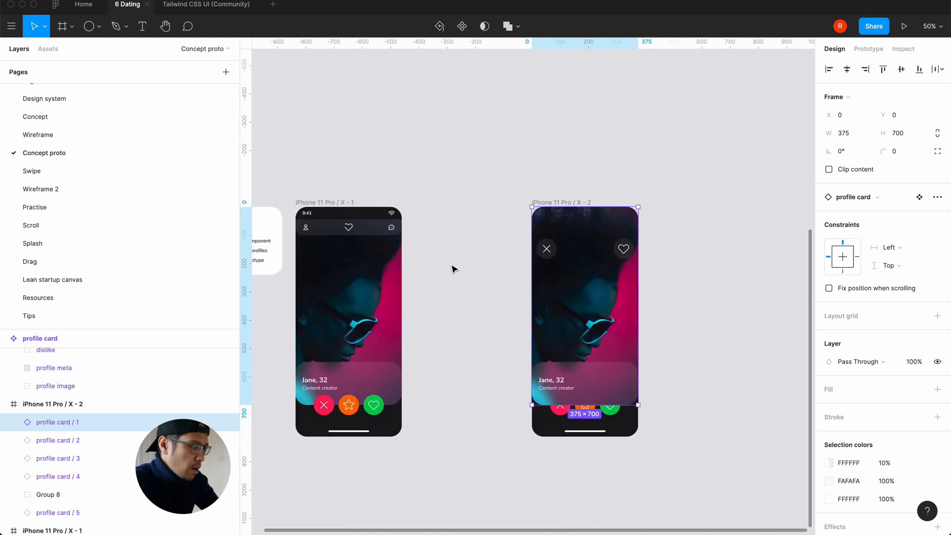
scroll(512, 181, "right", 2)
scroll(512, 181, "up", 1)
left_click(511, 181)
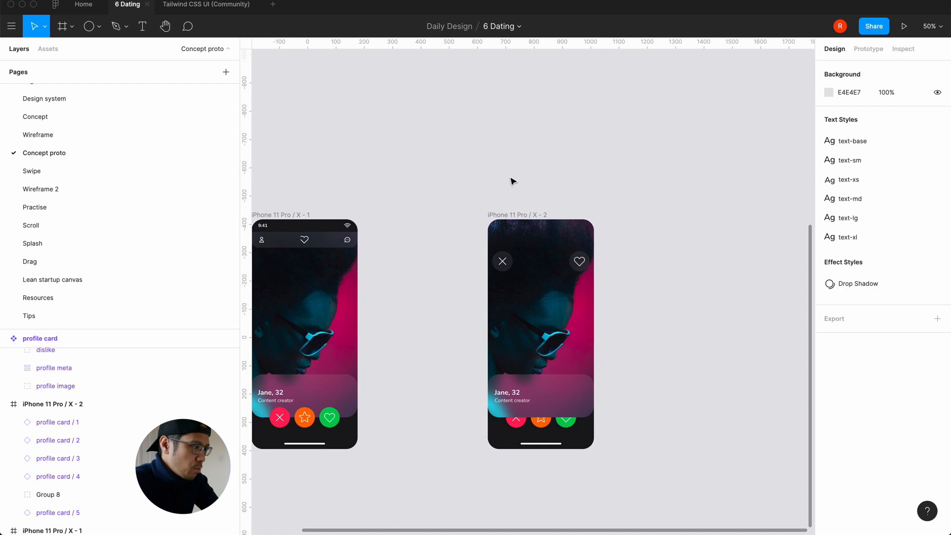
left_click(504, 216)
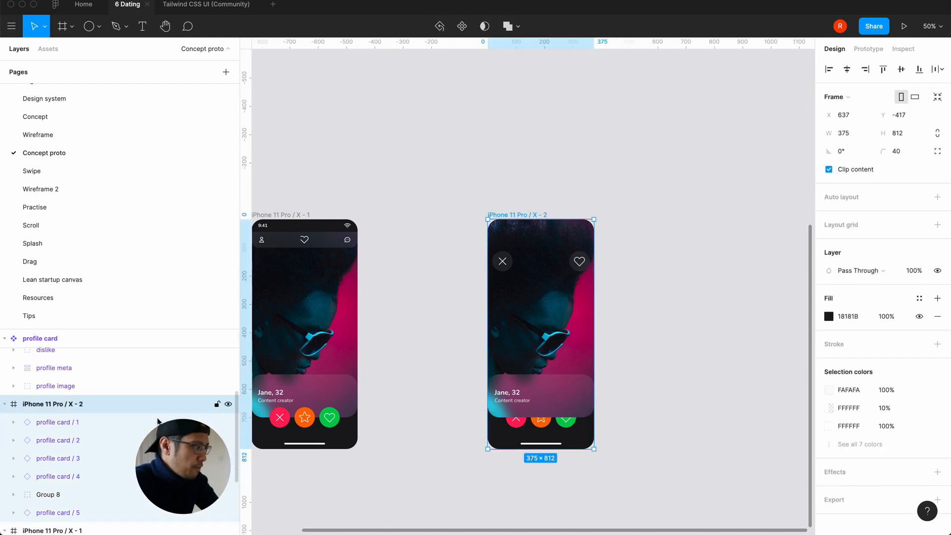
left_click_drag(78, 494, 80, 418)
left_click(433, 205)
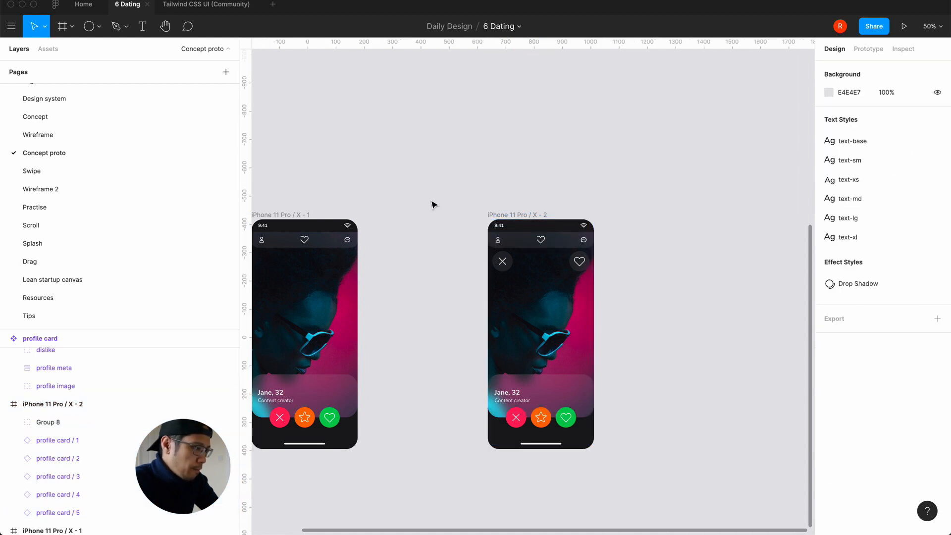
Inspect the stacked cards in the iPhone 11 Pro / X - 2 frame, hiding and reshowing profile card / 1
key("equal")
scroll(434, 205, "right", 3)
scroll(434, 206, "down", 2)
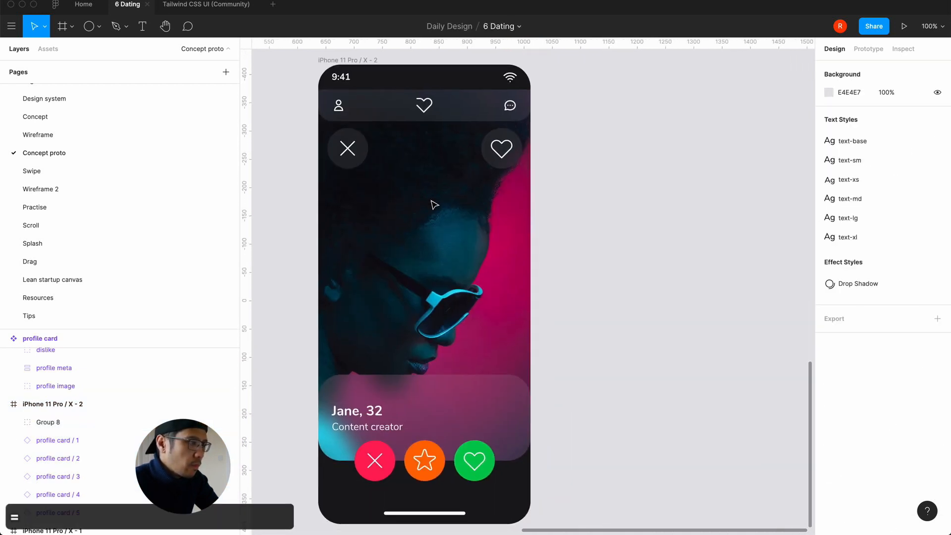
key("minus")
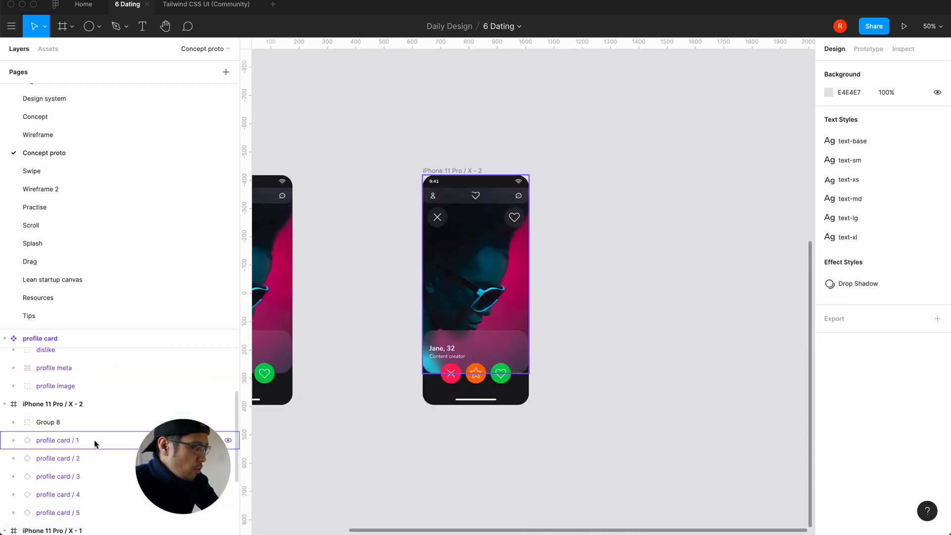
left_click(230, 441)
left_click(230, 441)
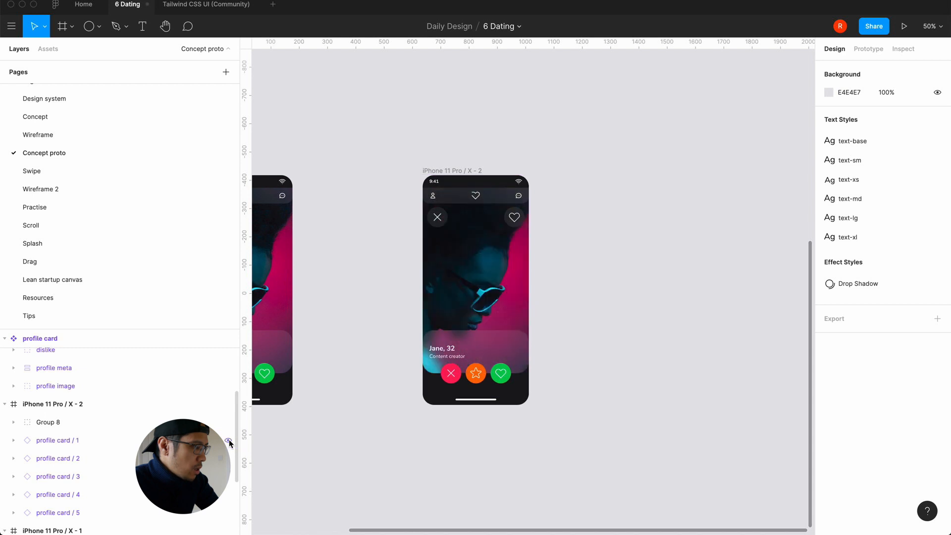
Duplicate the iPhone 11 Pro / X - 2 frame and place the copy to its right, leaving a gap of about 500 px
left_click(435, 172)
key("super+c")
key("super+v")
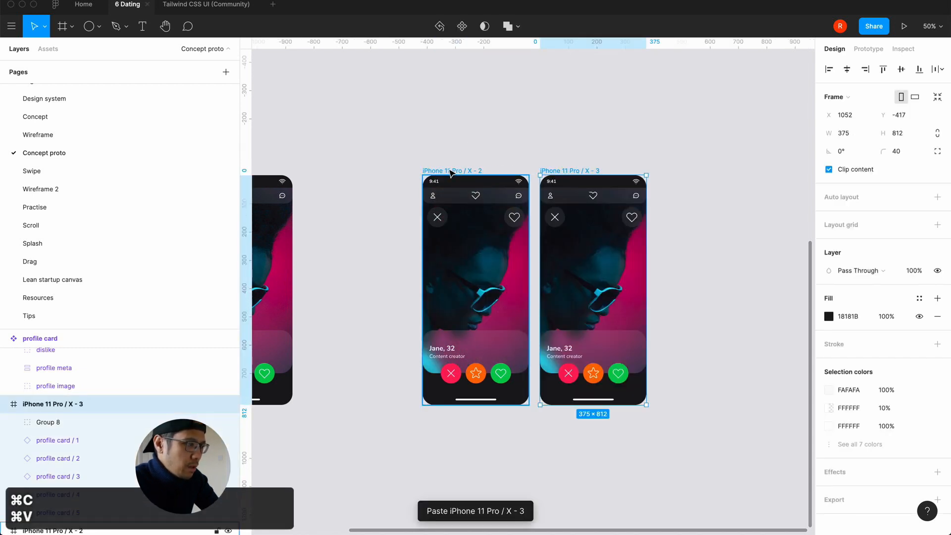
left_click(573, 126)
left_click_drag(574, 174, 705, 175)
left_click(596, 150)
scroll(596, 150, "right", 5)
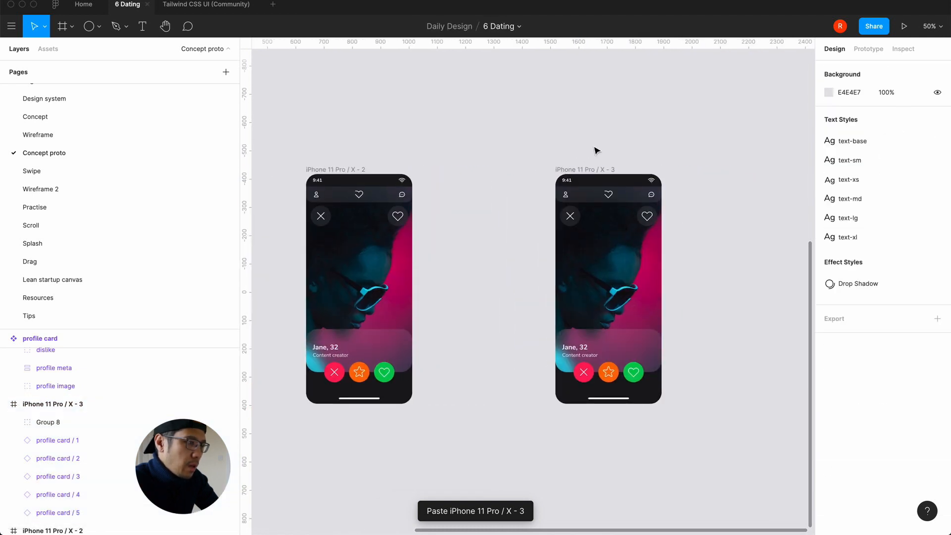
left_click(69, 404)
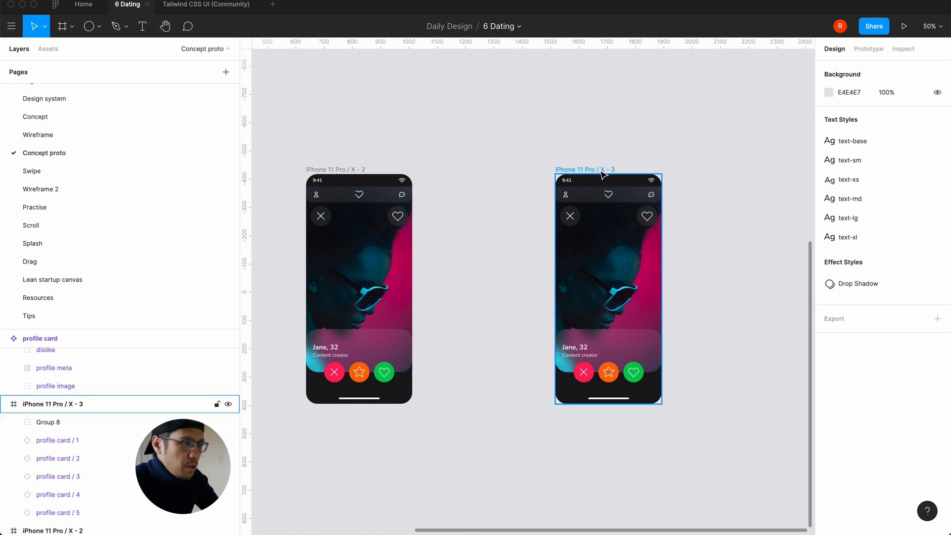
Move profile card / 1 in the iPhone 11 Pro / X - 3 frame horizontally to X 240
left_click(57, 439)
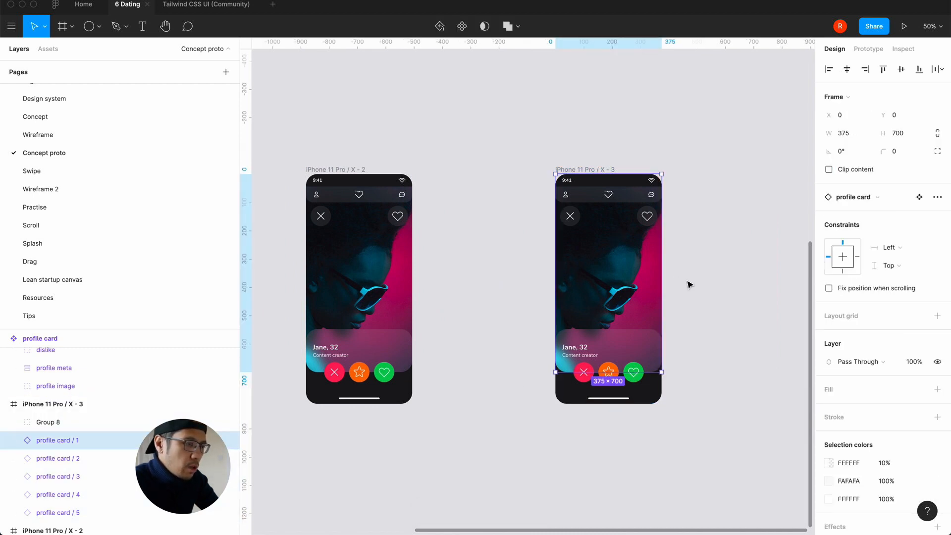
scroll(688, 284, "right", 3)
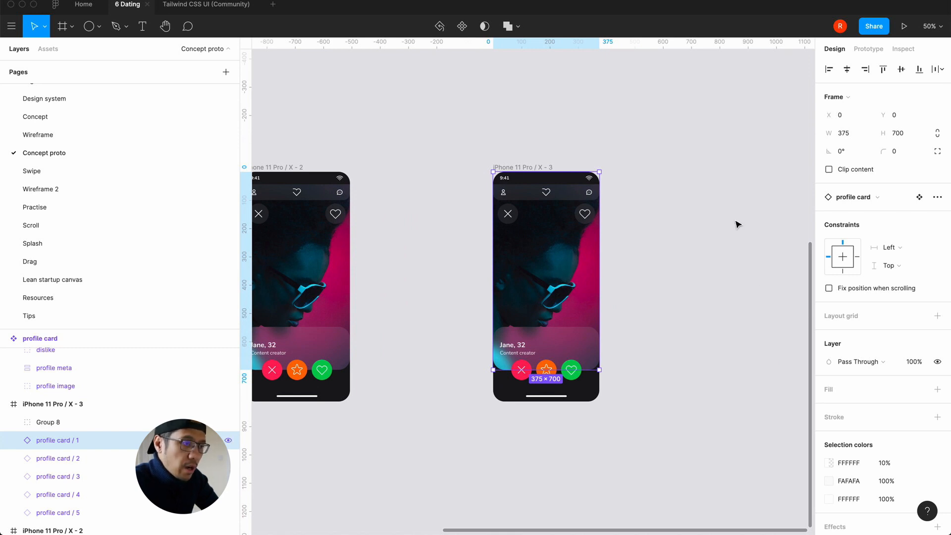
key("shift+Up")
key("shift+Up")
key("shift+Up")
key("shift+Up")
key("shift+Up")
key("shift+Up")
key("shift+Up")
key("shift+Up")
key("shift+Up")
key("shift+Up")
key("shift+Up")
key("shift+Up")
key("shift+Up")
key("shift+Up")
key("shift+Up")
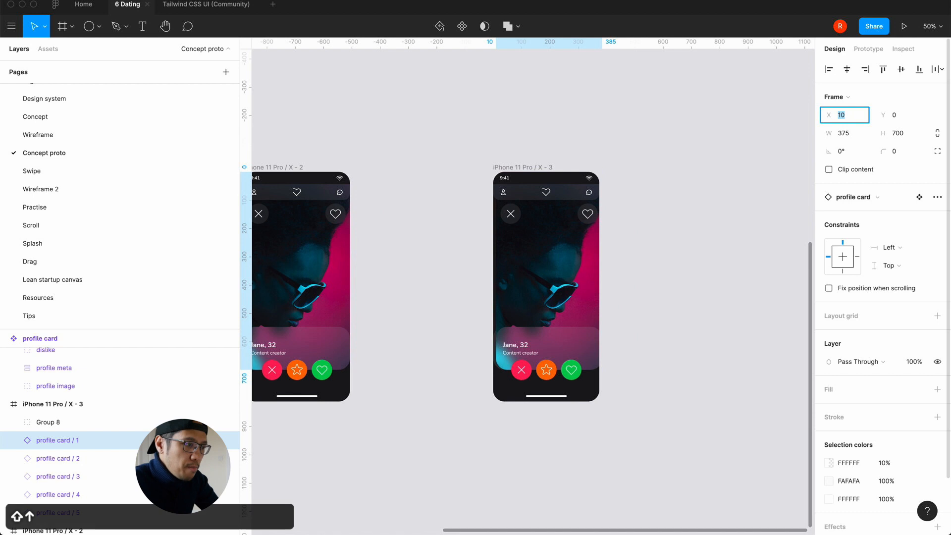
key("shift+Up")
key("shift+Up")
key("shift+Up")
key("shift+Up")
key("shift+Up")
key("shift+Up")
key("shift+Up")
key("shift+Up")
key("shift+Up")
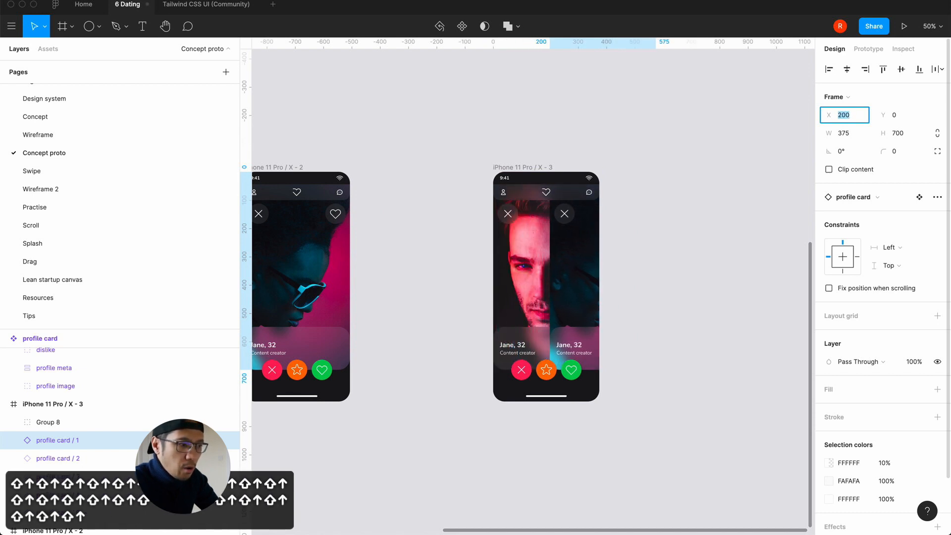
Turn off content clipping for the iPhone 11 Pro / X - 3 frame, leaving profile card / 1 unclipped too
left_click(829, 169)
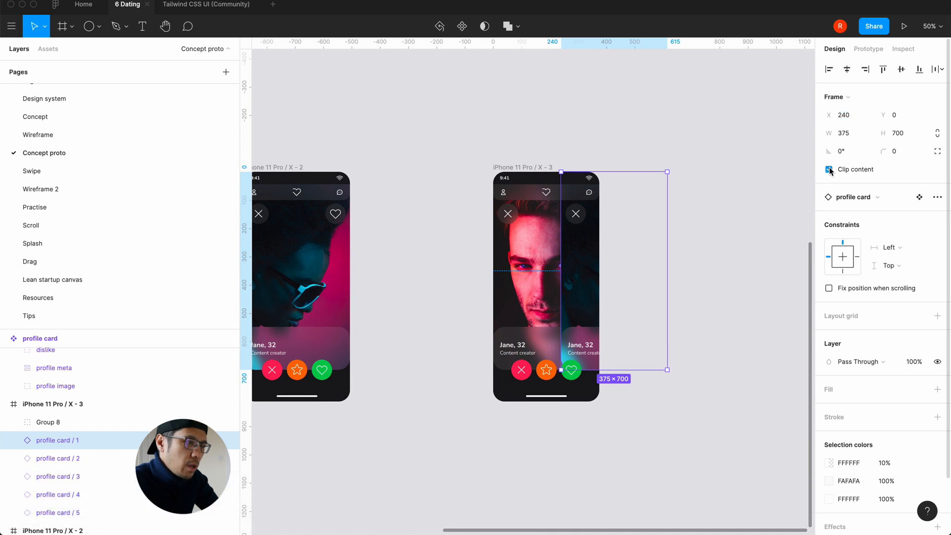
left_click(830, 170)
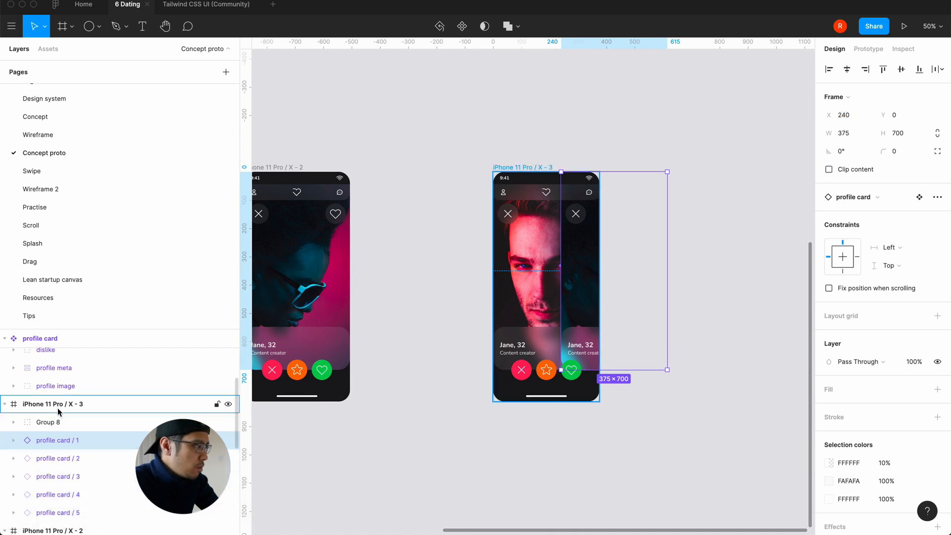
left_click(60, 409)
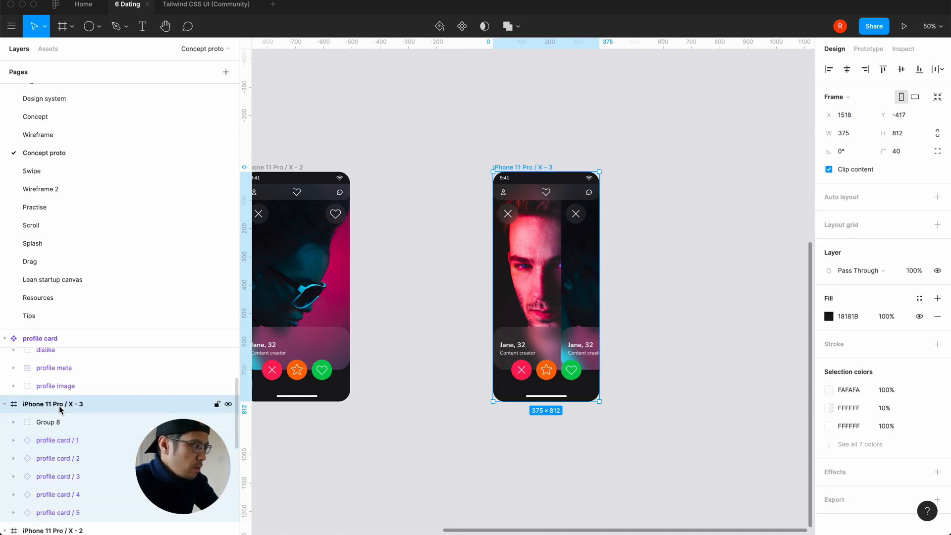
left_click(828, 169)
Move profile card / 1 horizontally to X 430, fully outside the iPhone 11 Pro / X - 3 frame, keeping Y at 0
left_click(57, 441)
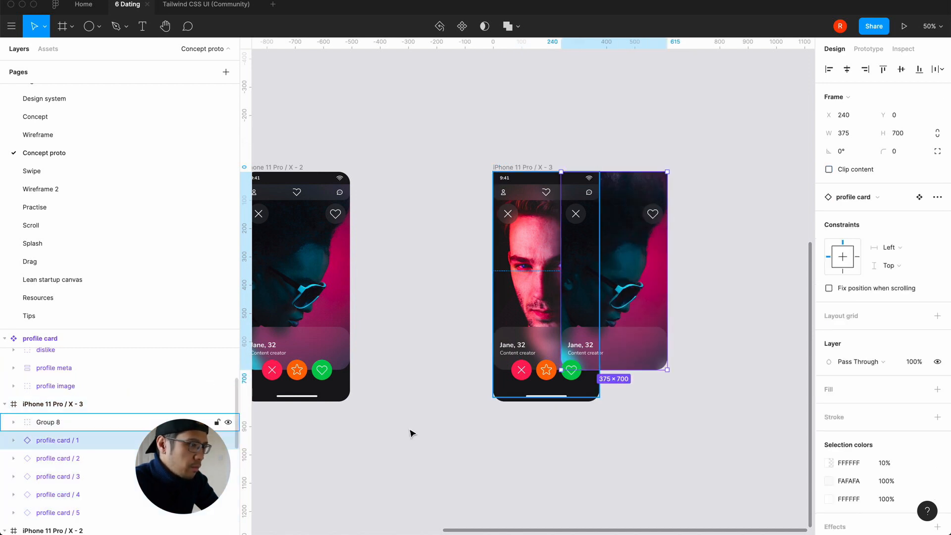
key("shift+Up")
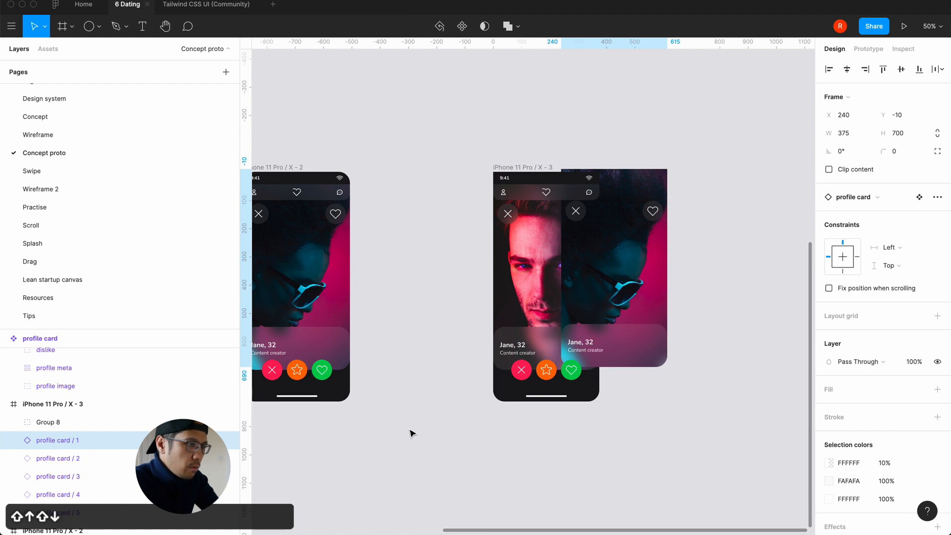
key("shift+Down")
left_click(858, 118)
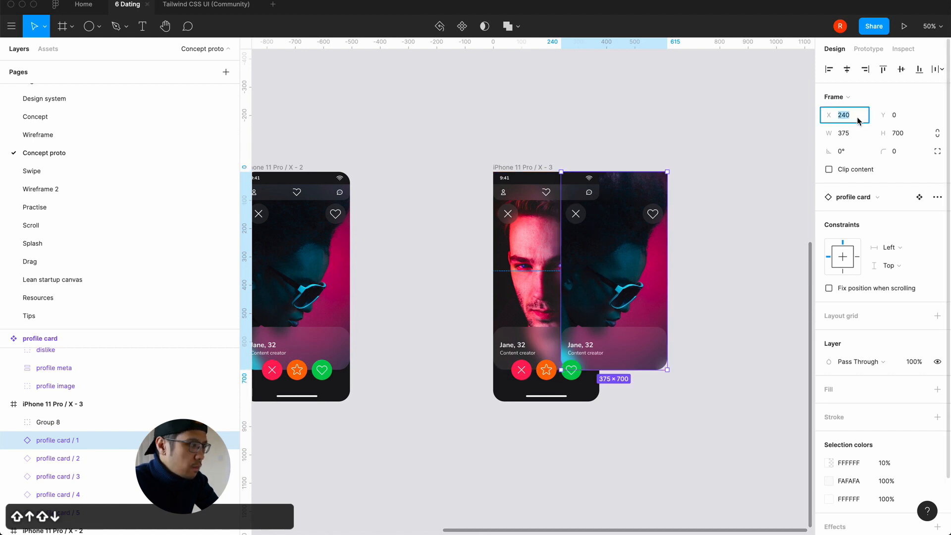
key("shift+Up")
key("shift+Up")
key("shift+Up")
key("shift+Up")
key("shift+Up")
key("shift+Up")
key("shift+Up")
key("shift+Up")
key("shift+Up")
key("shift+Up")
key("shift+Up")
key("shift+Up")
key("shift+Up")
key("shift+Up")
key("shift+Up")
key("shift+Up")
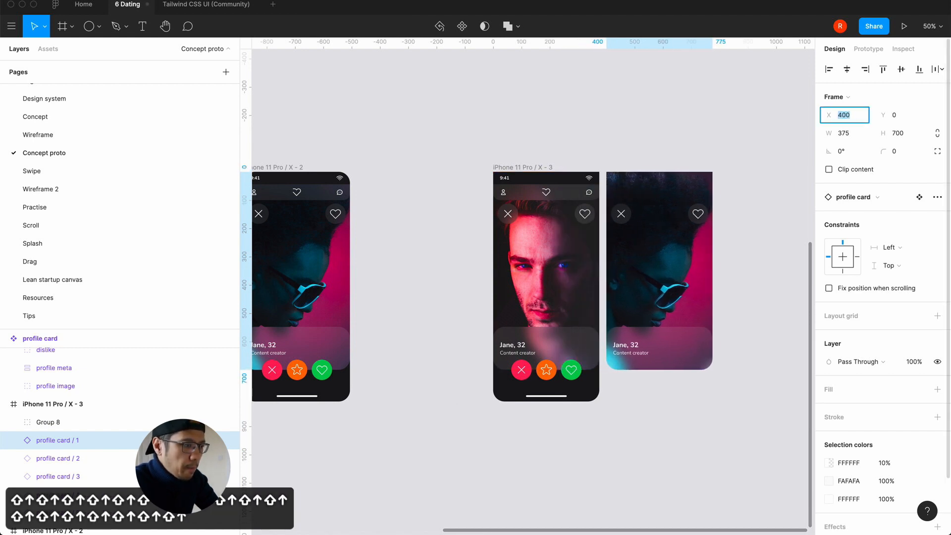
key("shift+Up")
key("shift+Up")
key("shift+Up")
Rotate profile card / 1 beside the iPhone 11 Pro / X - 3 frame to -10°
left_click(852, 157)
key("shift+Up")
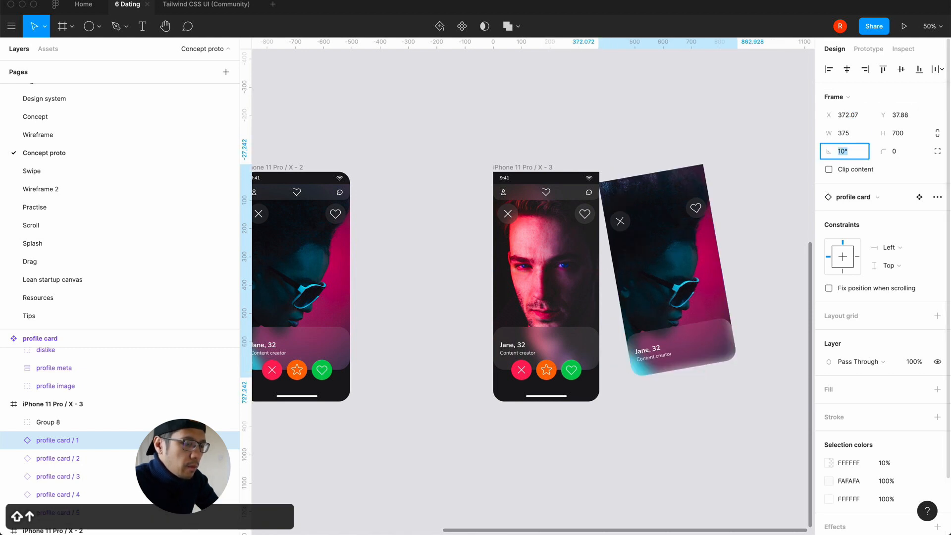
key("shift+Down")
key("shift+Down")
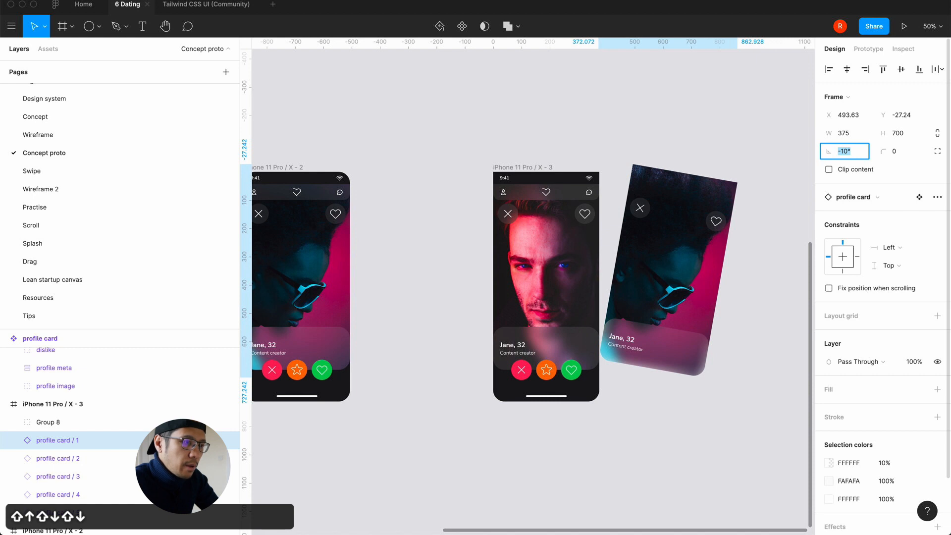
Lower the rotated profile card / 1 to Y 82.76 and deselect it
left_click(900, 117)
key("shift+Up")
key("shift+Up")
key("shift+Up")
key("shift+Up")
key("shift+Up")
key("shift+Up")
key("shift+Up")
key("shift+Up")
key("shift+Up")
key("shift+Up")
key("shift+Up")
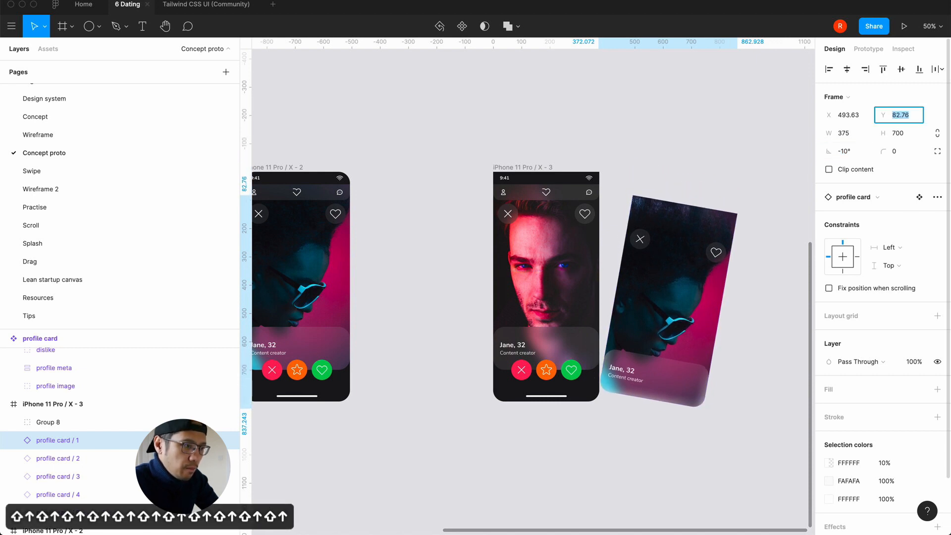
left_click(657, 171)
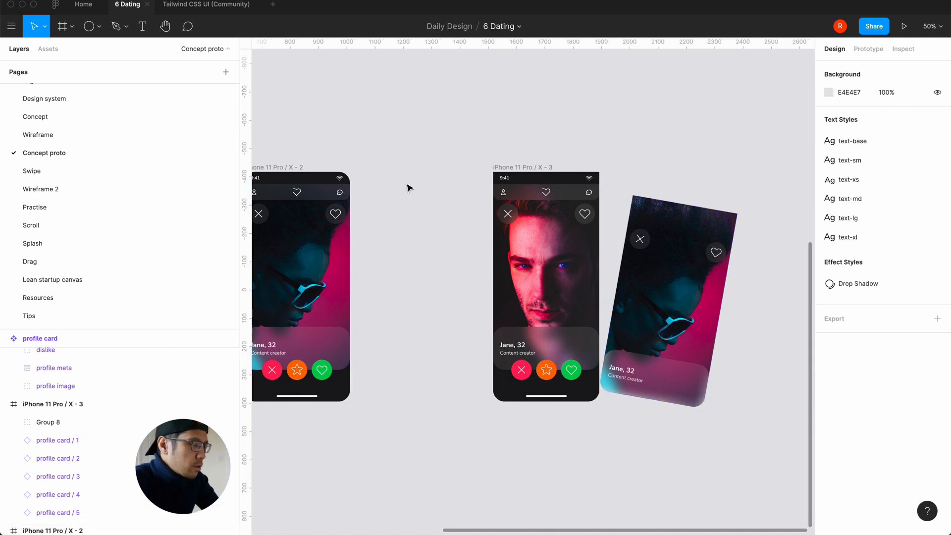
Hide the dislike and like layers in the main profile card component
scroll(409, 188, "left", 3)
key("minus")
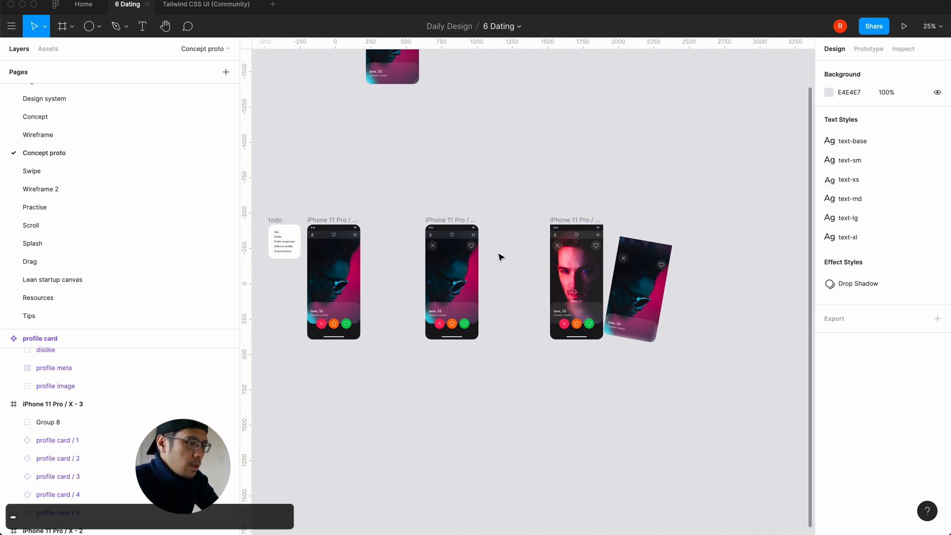
key("equal")
scroll(501, 257, "up", 10)
scroll(500, 256, "left", 4)
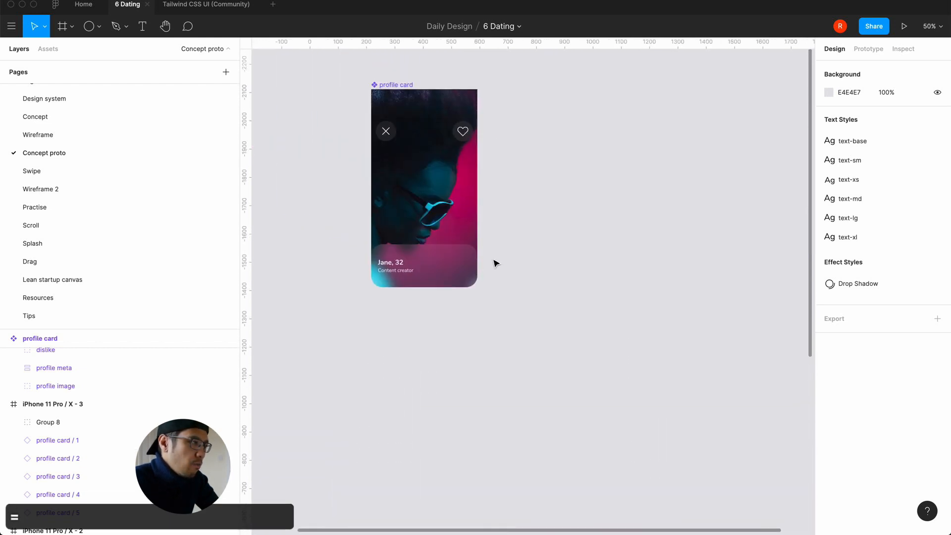
left_click(391, 140)
scroll(191, 368, "up", 2)
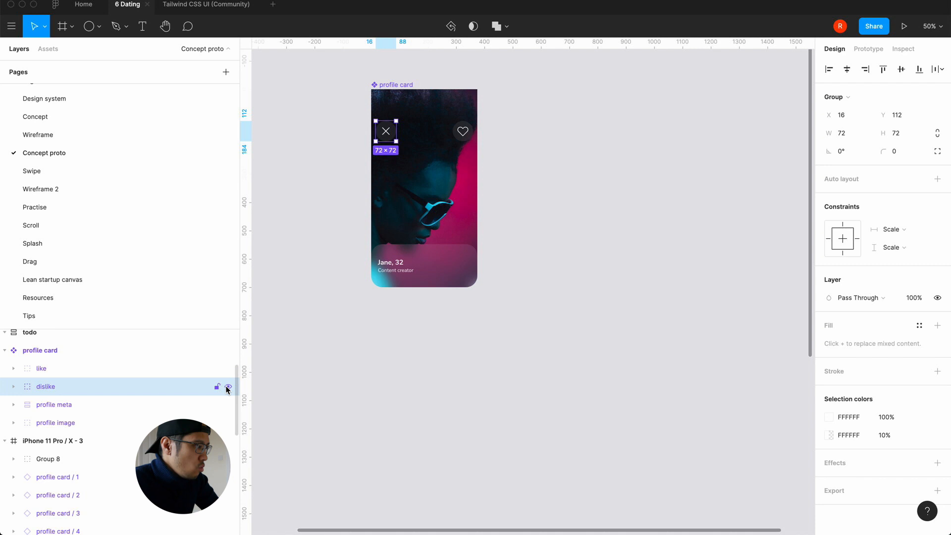
left_click(228, 387)
left_click(228, 368)
Nudge the rotated profile card / 1 away from the iPhone 11 Pro / X - 3 frame to X 503.63
scroll(456, 398, "down", 9)
scroll(456, 397, "right", 3)
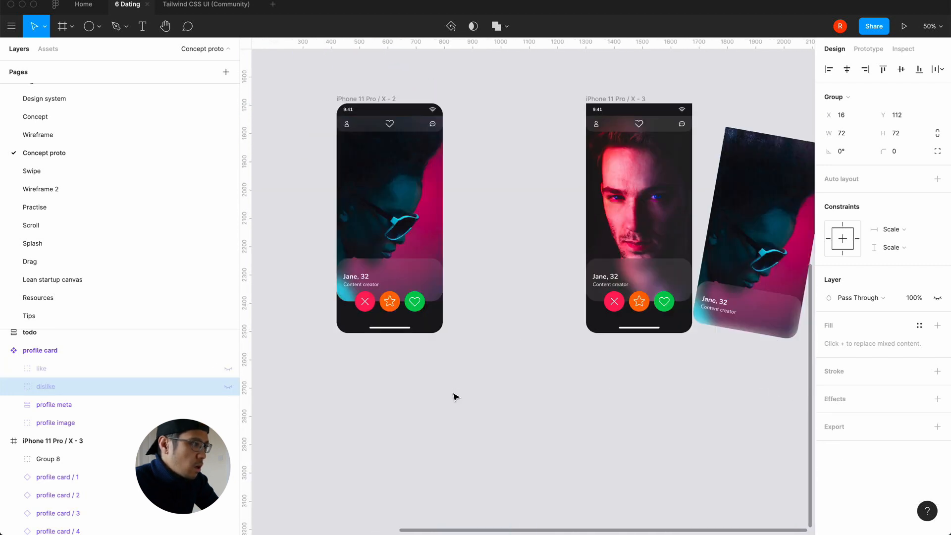
right_click(454, 396)
left_click(459, 347)
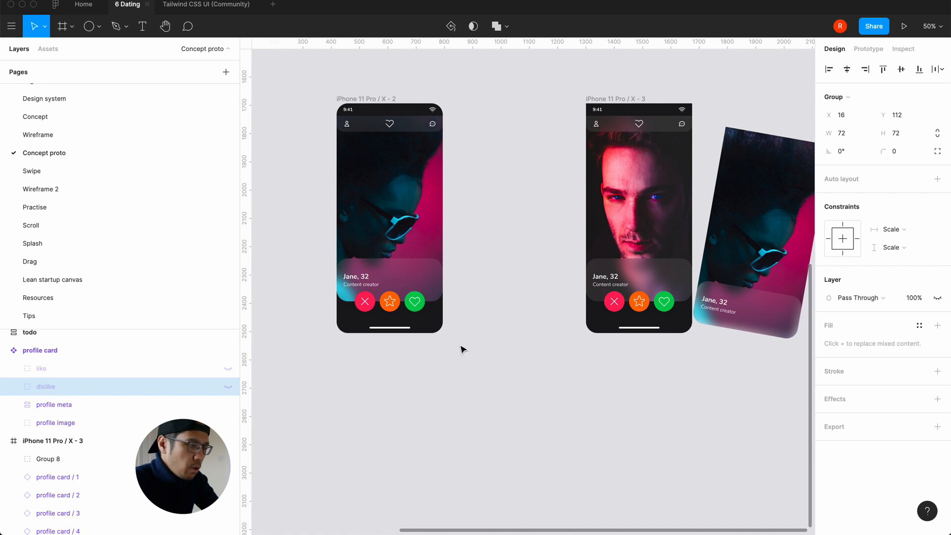
scroll(459, 347, "right", 4)
scroll(459, 346, "up", 1)
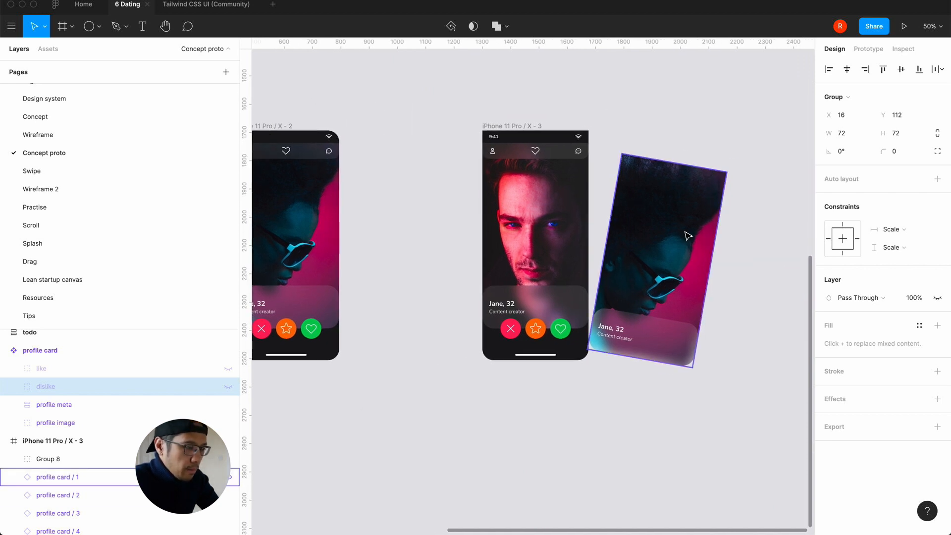
left_click(654, 239)
left_click(841, 115)
key("shift+Up")
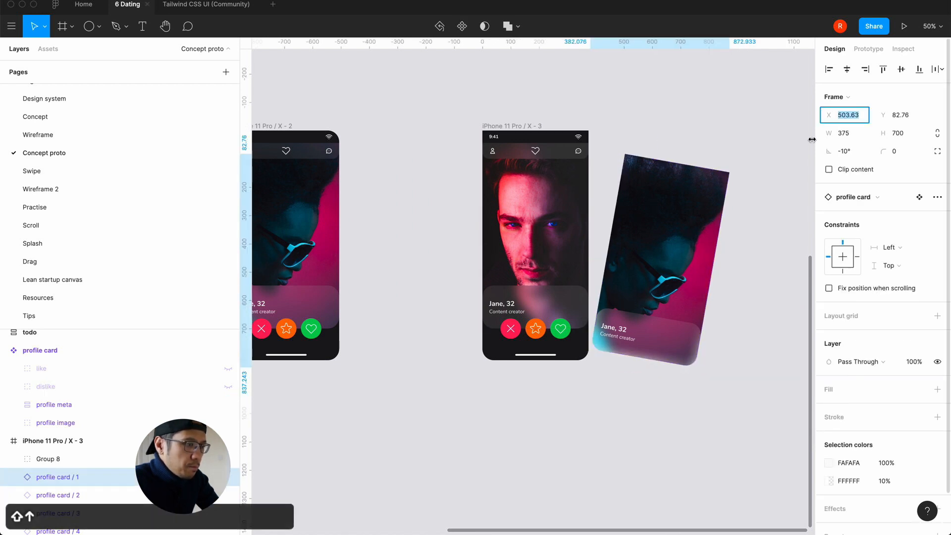
left_click(587, 422)
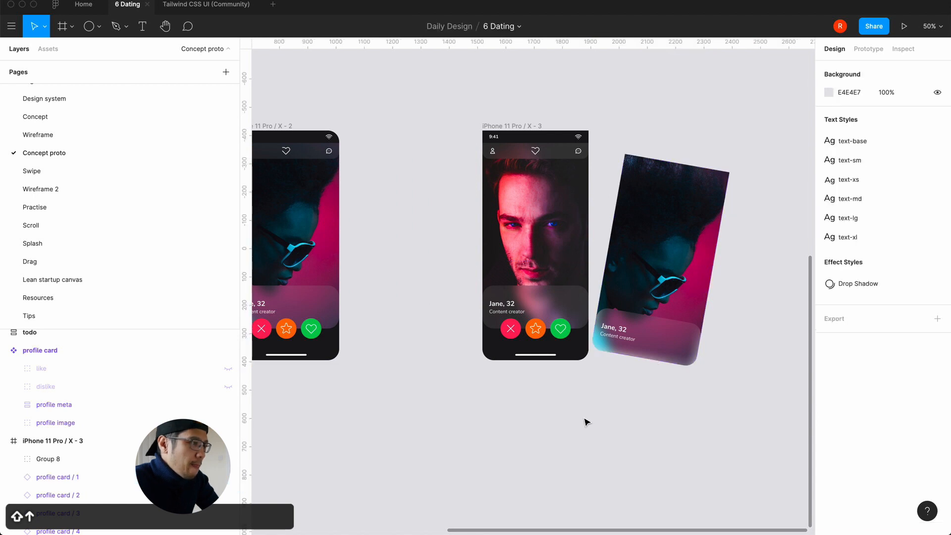
Link profile card / 1 in the iPhone 11 Pro / X - 2 frame to iPhone 11 Pro / X - 3 with an On drag, Smart animate interaction
scroll(459, 284, "up", 1)
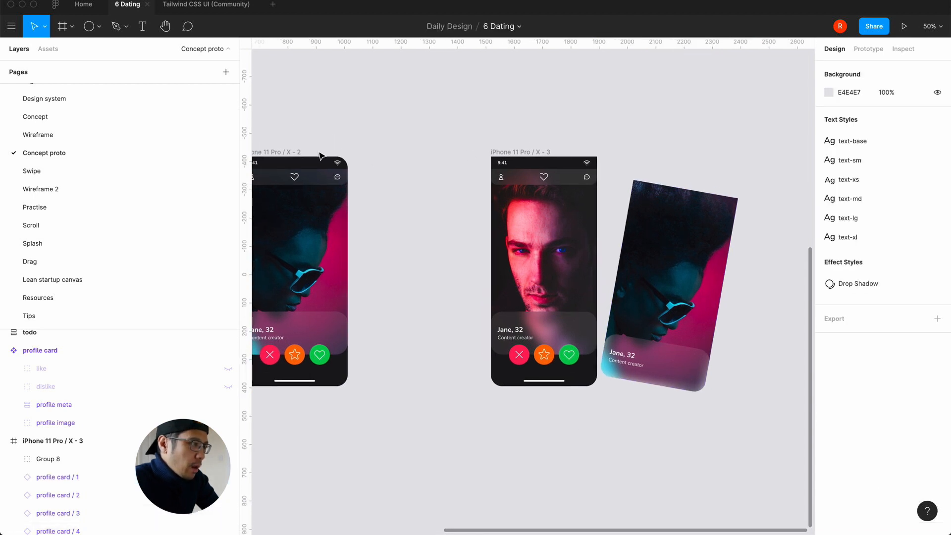
left_click(322, 257)
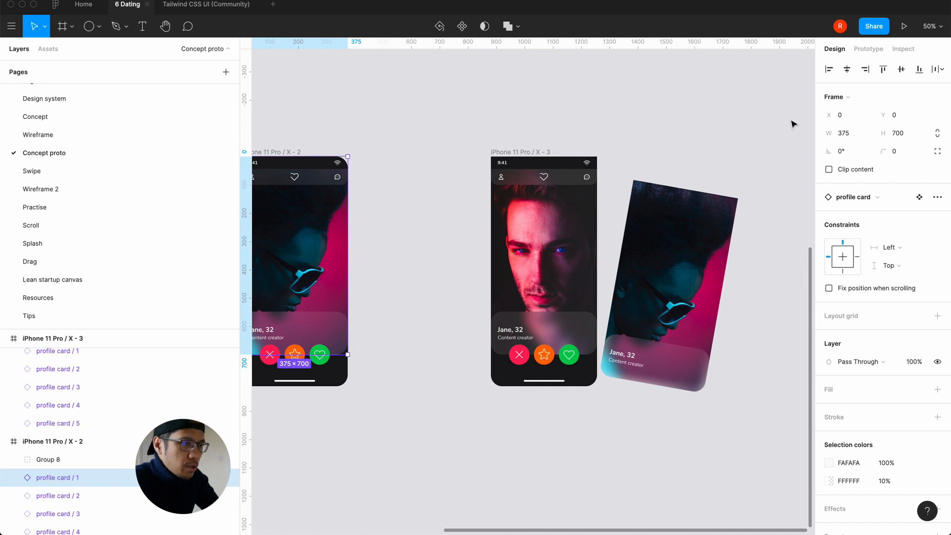
left_click(873, 49)
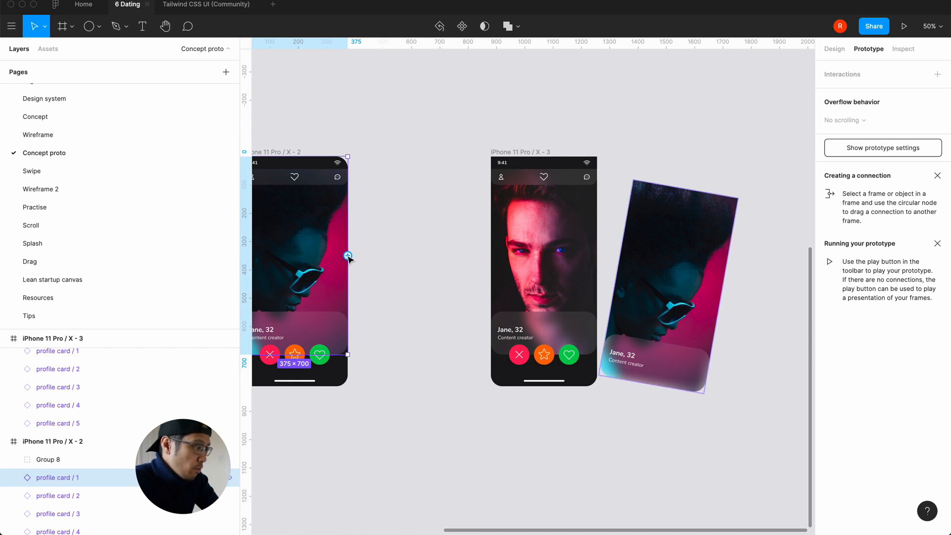
left_click_drag(347, 257, 515, 270)
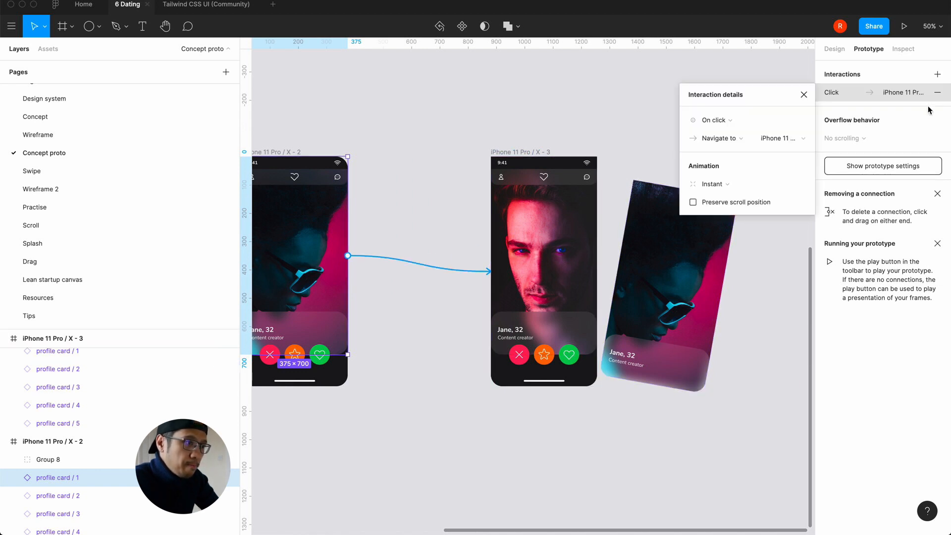
left_click(730, 121)
left_click(726, 131)
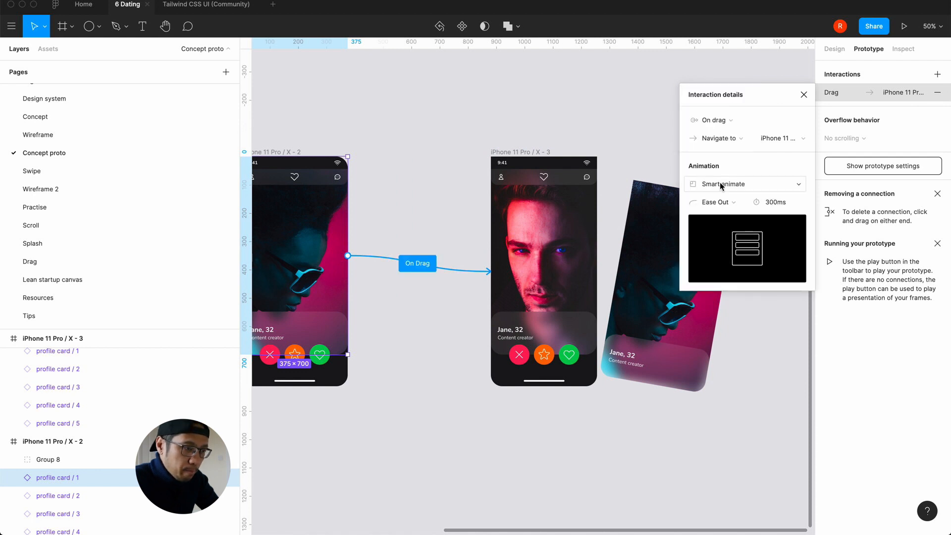
left_click(804, 94)
left_click(699, 108)
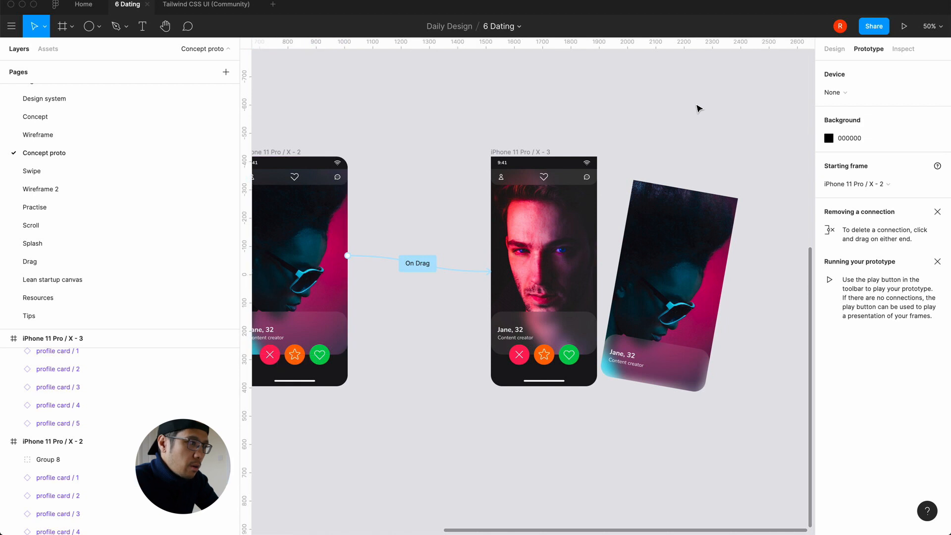
Preview the prototype by swiping the first profile card away, and close both the preview and the Tailwind CSS UI file
left_click(904, 26)
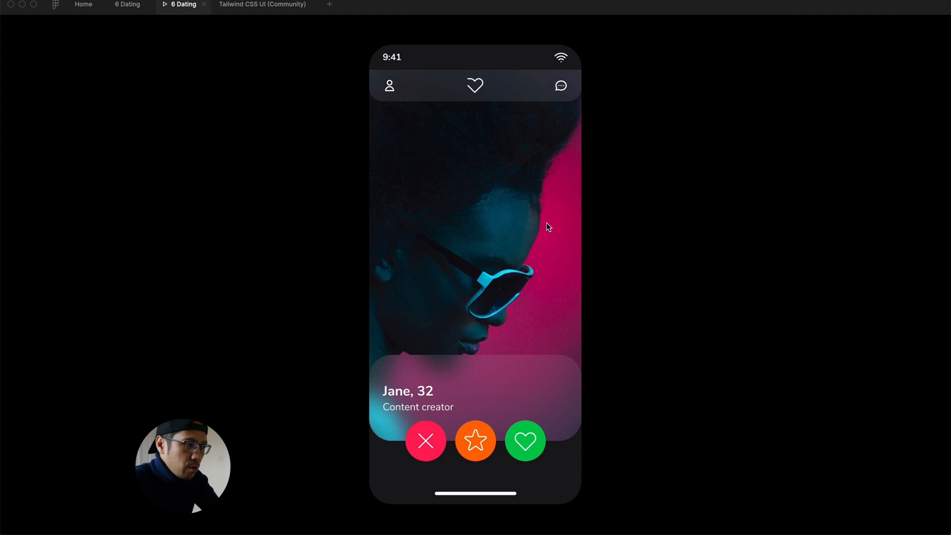
left_click(402, 245)
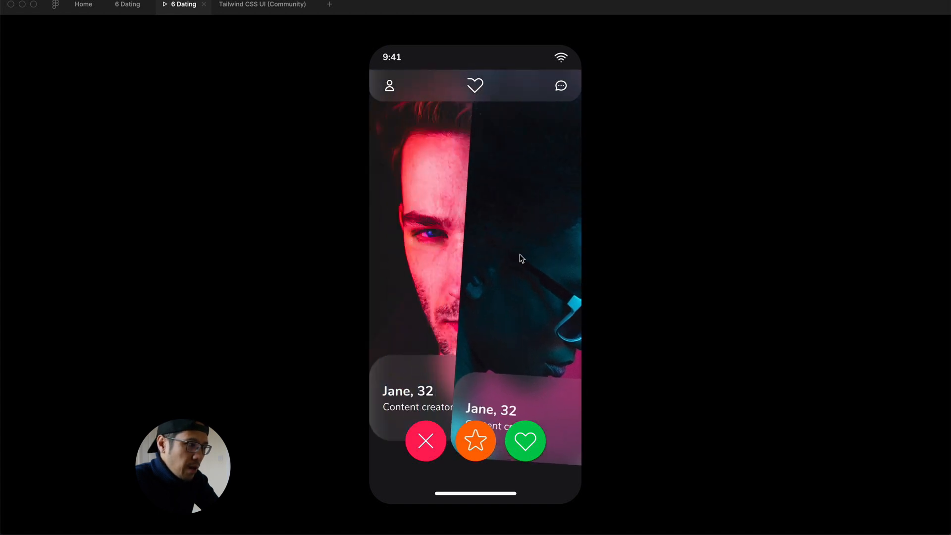
mouse_move(430, 249)
left_mouse_down()
mouse_move(410, 248)
mouse_move(534, 269)
mouse_move(416, 257)
left_mouse_up()
left_click_drag(554, 293, 640, 317)
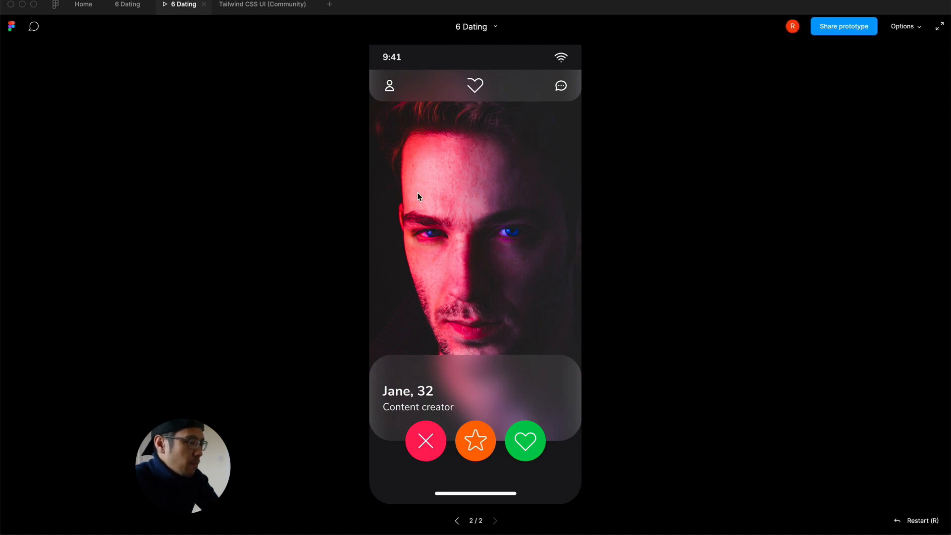
left_click(204, 5)
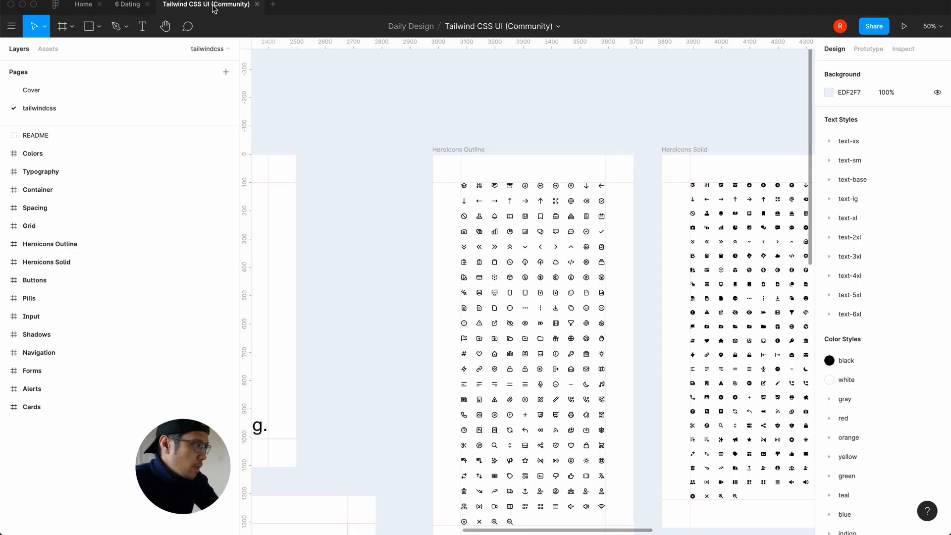
left_click(257, 4)
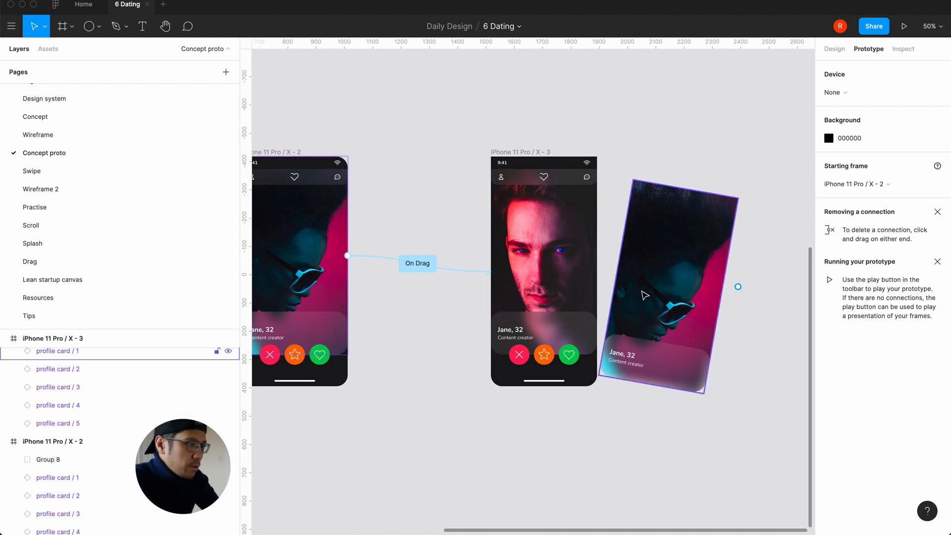
Show the like layer inside the rotated profile card / 1 beside the iPhone 11 Pro / X - 3 frame
left_click(645, 295)
left_click(14, 351)
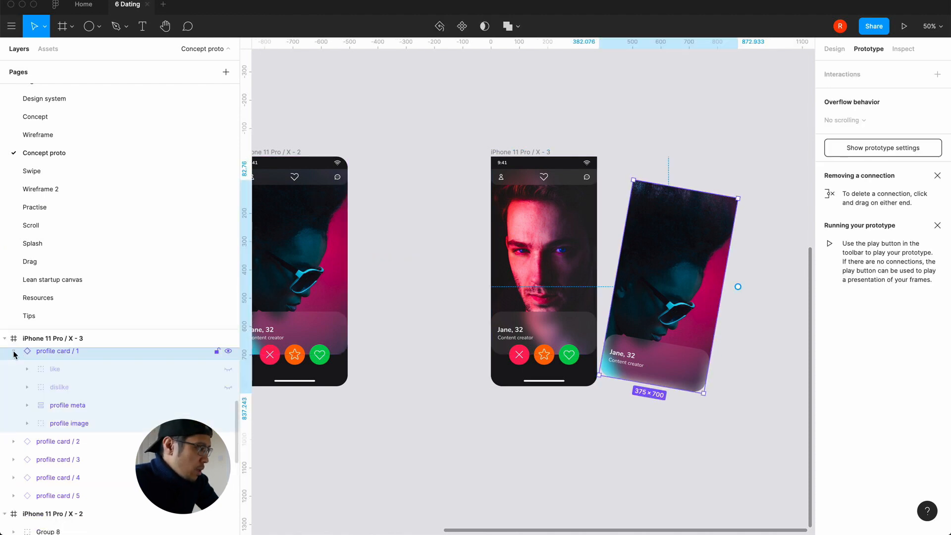
left_click(228, 369)
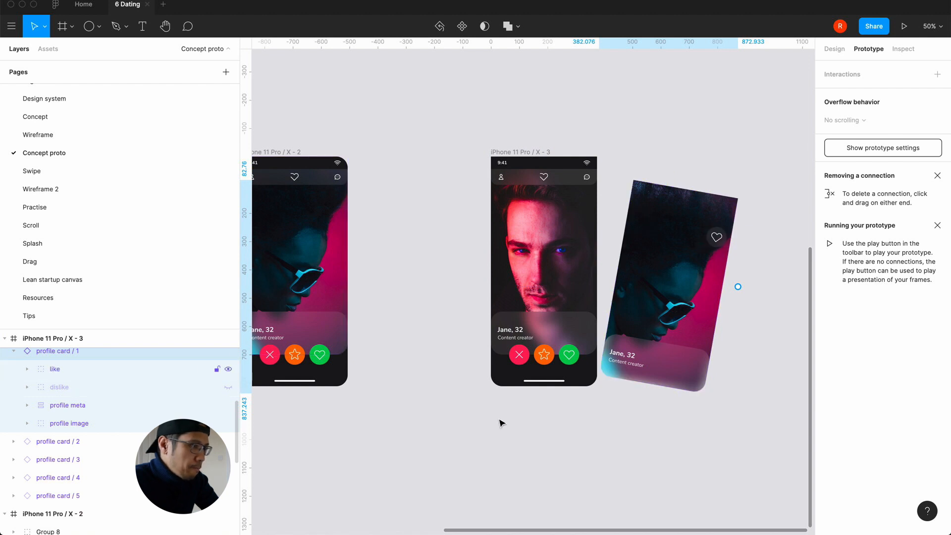
left_click(497, 459)
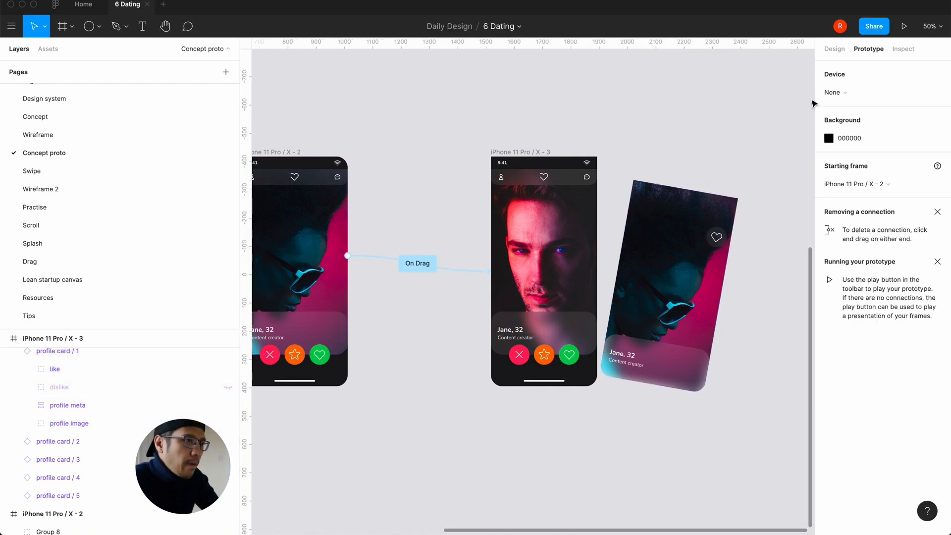
Preview the prototype by swiping the first profile card aside, and close the preview
left_click(904, 26)
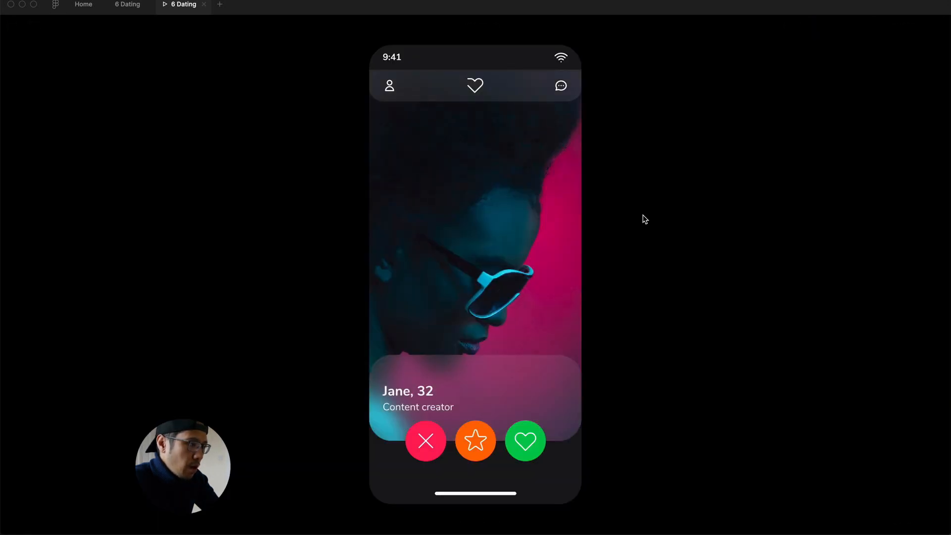
left_click_drag(402, 281, 595, 308)
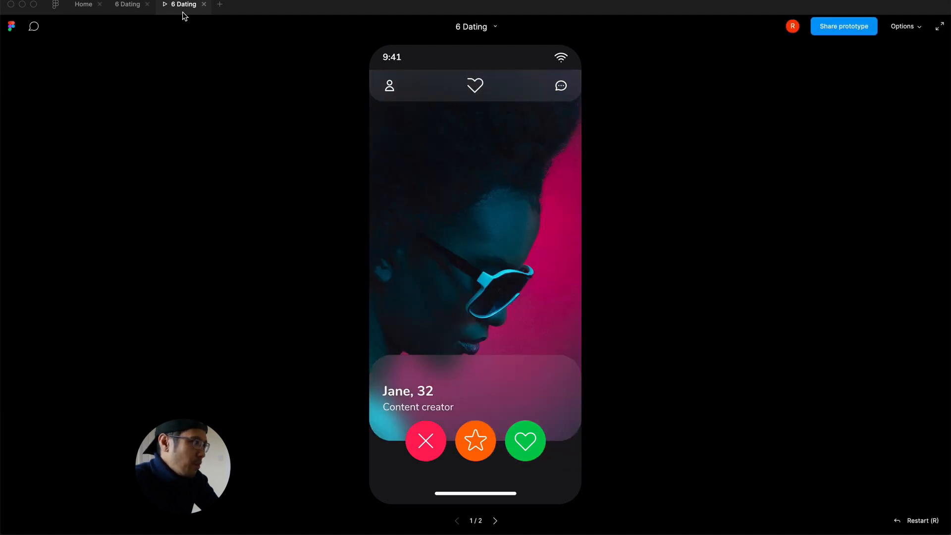
left_click(204, 5)
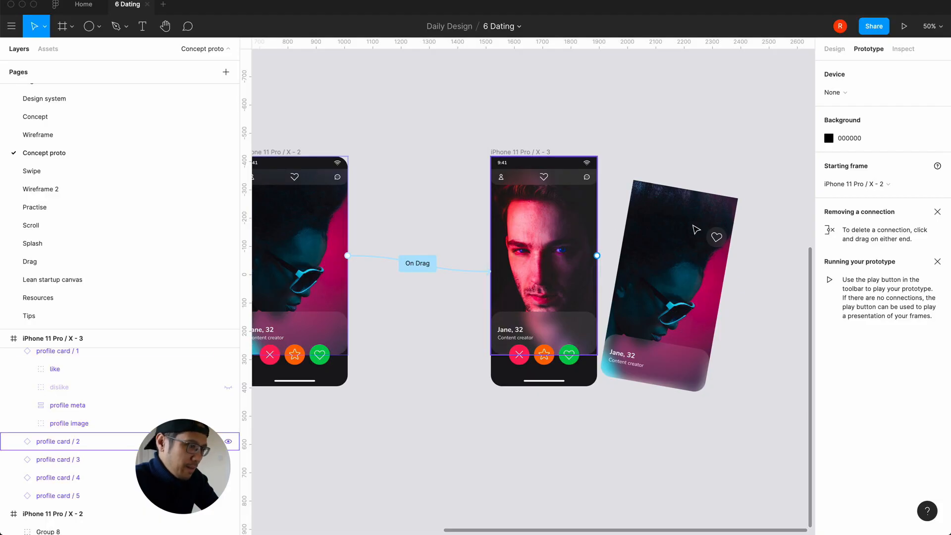
Delete the On drag connection from profile card / 1 in iPhone 11 Pro / X - 2 to iPhone 11 Pro / X - 3
left_click(696, 229)
left_click(117, 369)
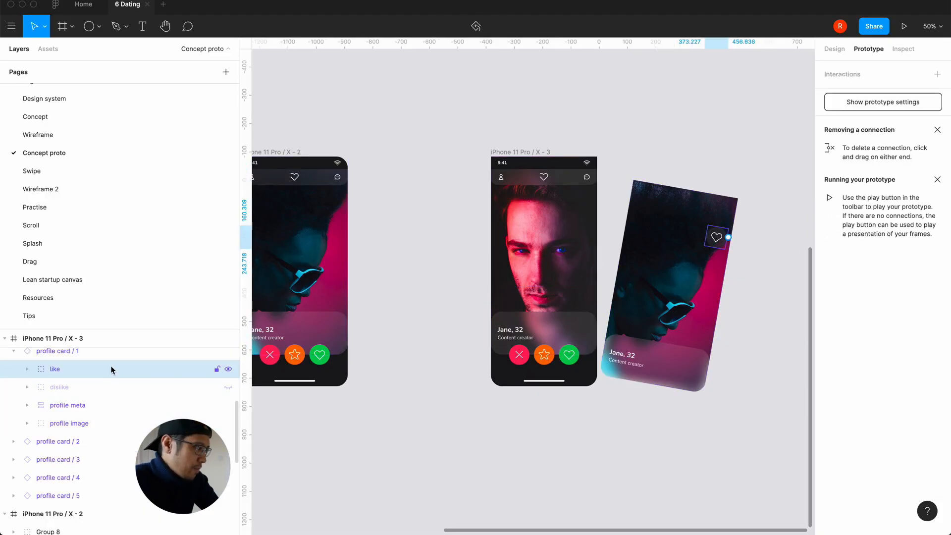
left_click(347, 414)
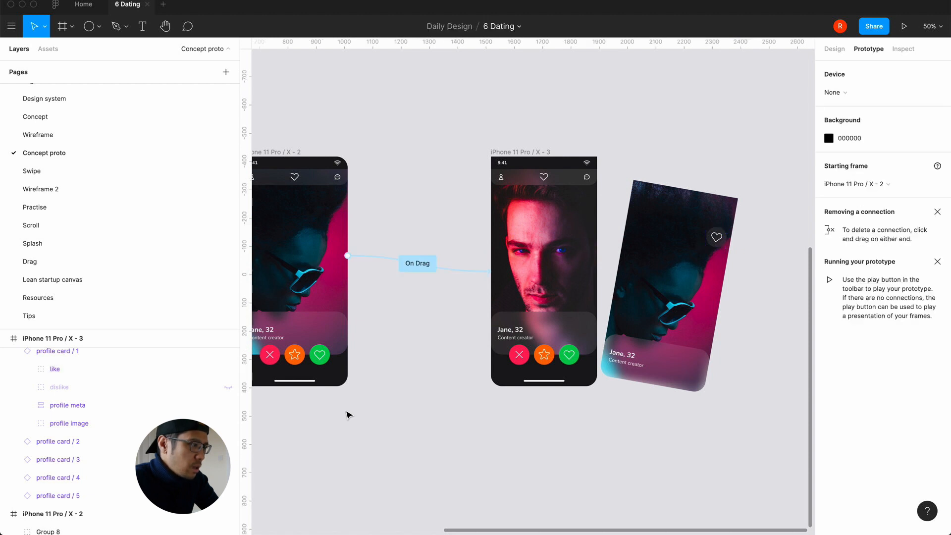
left_click(439, 272)
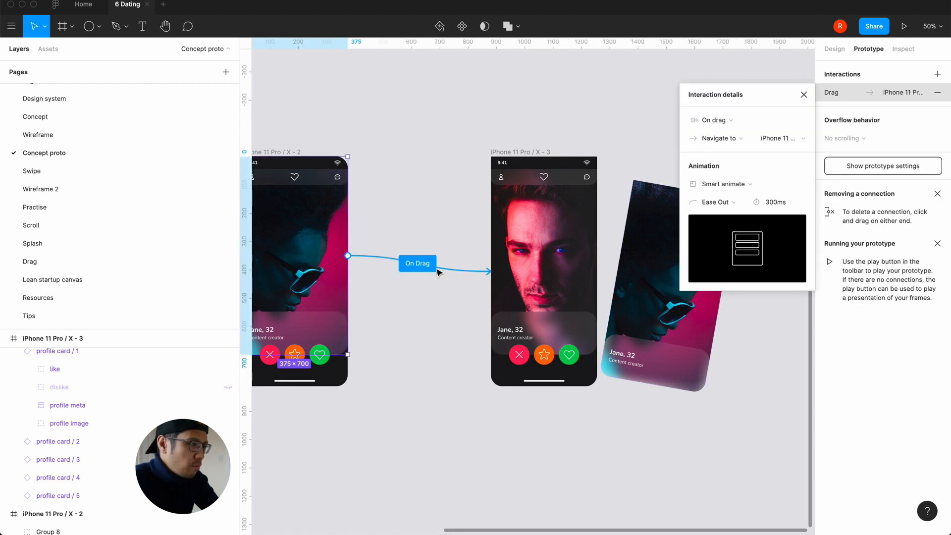
left_click(808, 100)
left_click(413, 266)
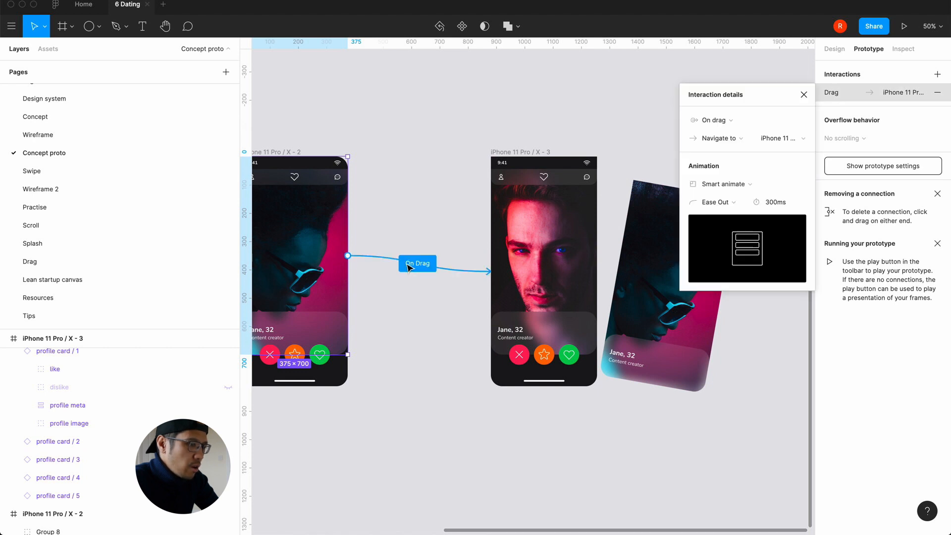
key("BackSpace")
Connect profile card / 1 in the iPhone 11 Pro / X - 2 frame to iPhone 11 Pro / X - 3 with an On drag trigger
scroll(27, 443, "down", 5)
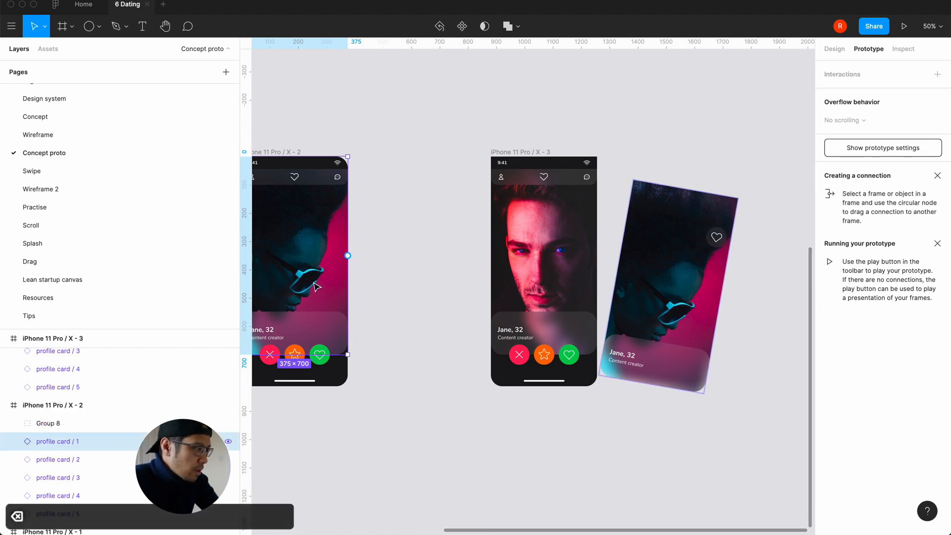
left_click(13, 441)
left_click(14, 442)
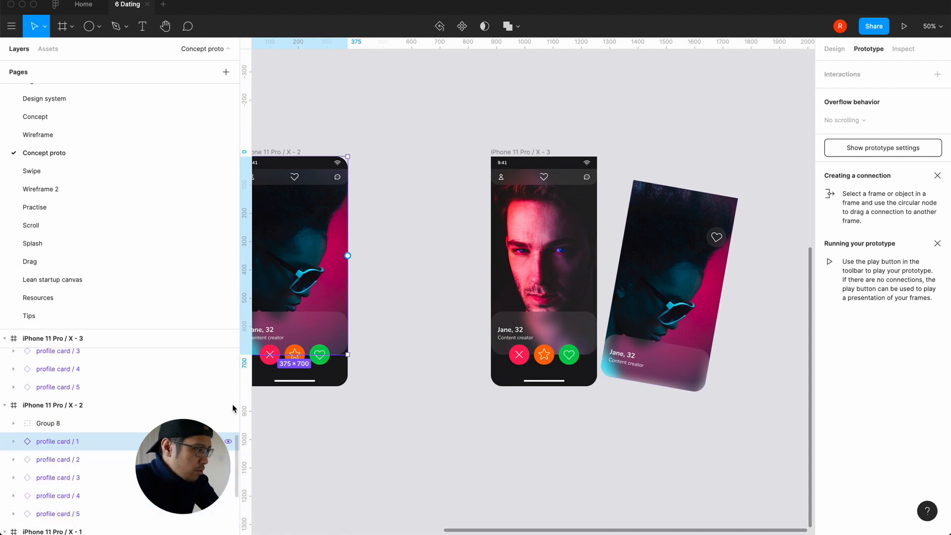
left_click(371, 462)
scroll(371, 462, "left", 2)
left_click(379, 270)
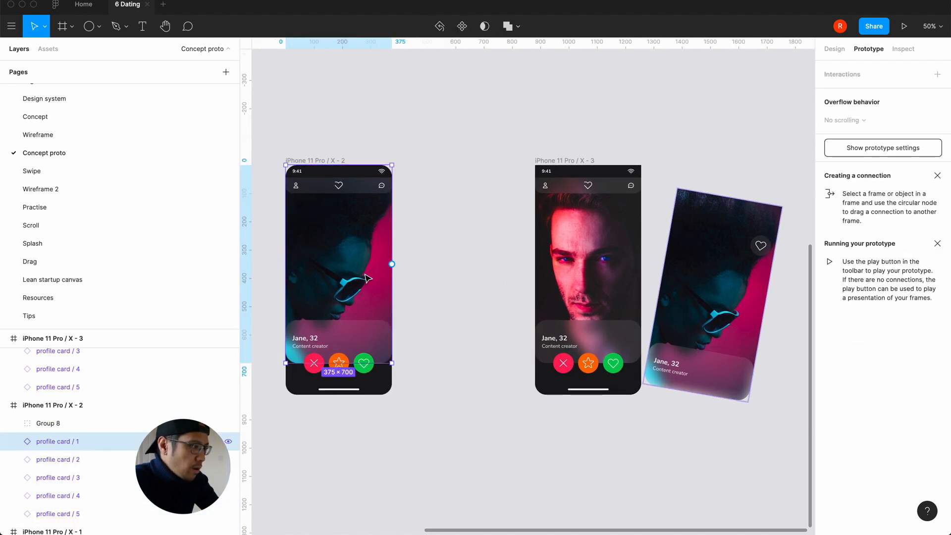
left_click(481, 250)
left_click(341, 259)
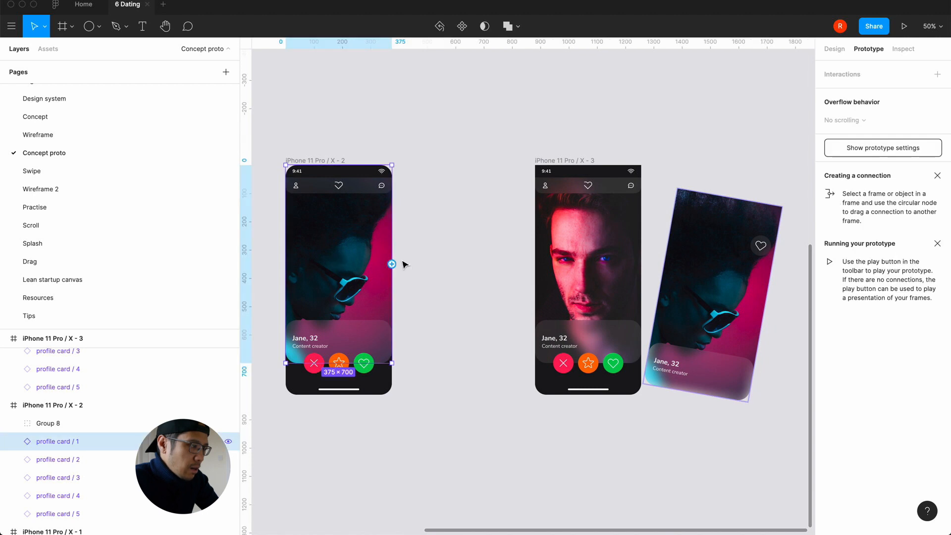
left_click_drag(392, 264, 568, 267)
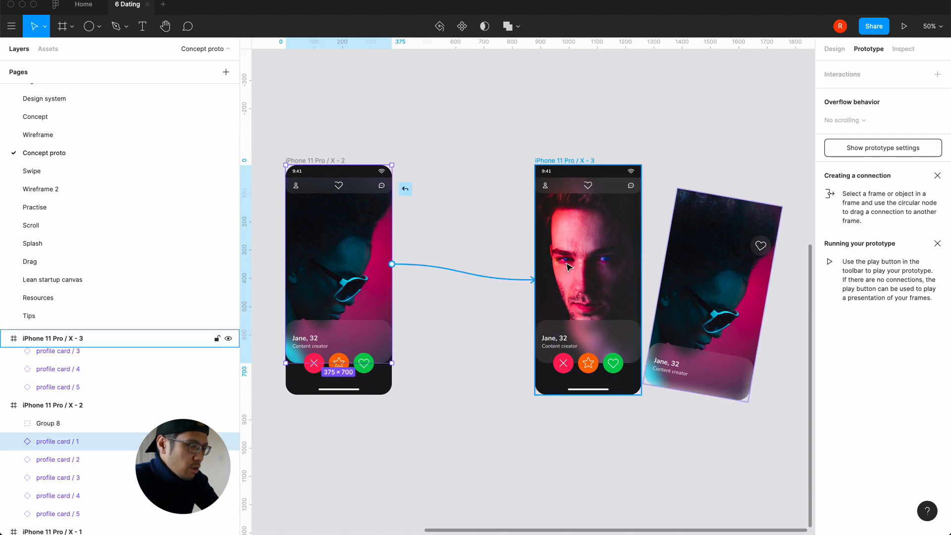
left_click(708, 120)
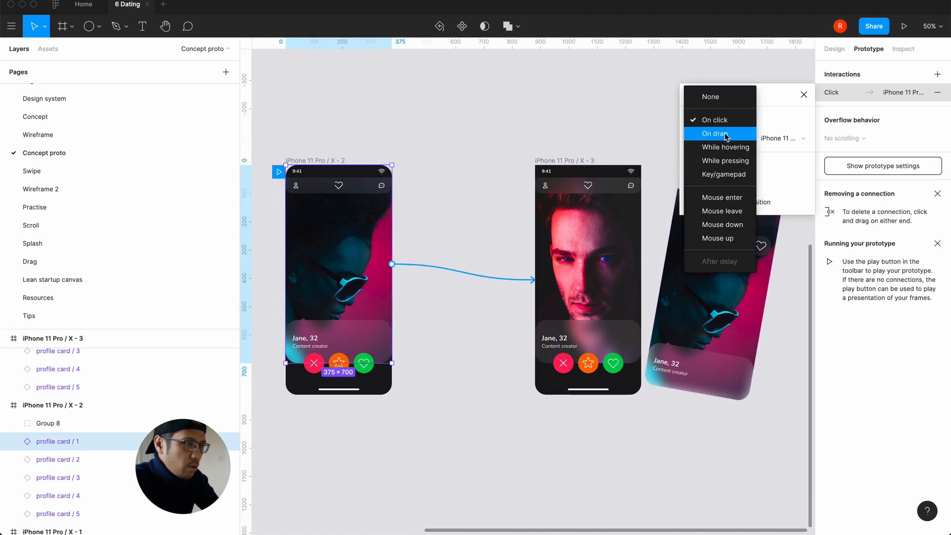
left_click(723, 133)
left_click(804, 94)
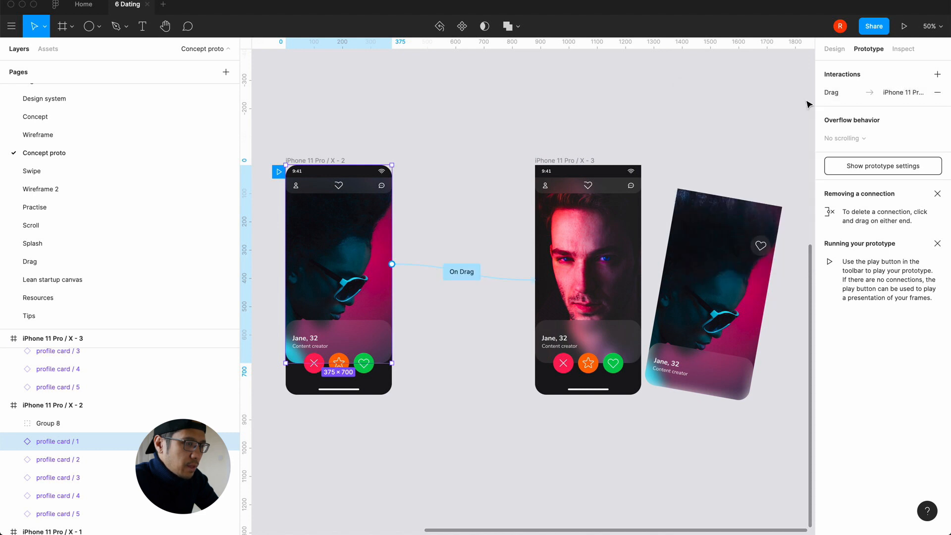
left_click(702, 120)
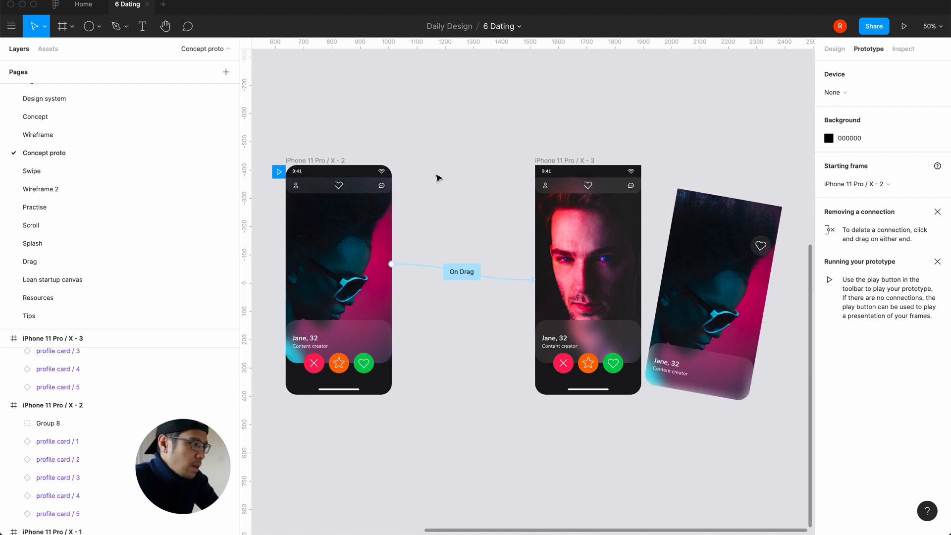
Show the like and dislike layers in the main profile card component
scroll(397, 134, "up", 15)
scroll(397, 134, "left", 5)
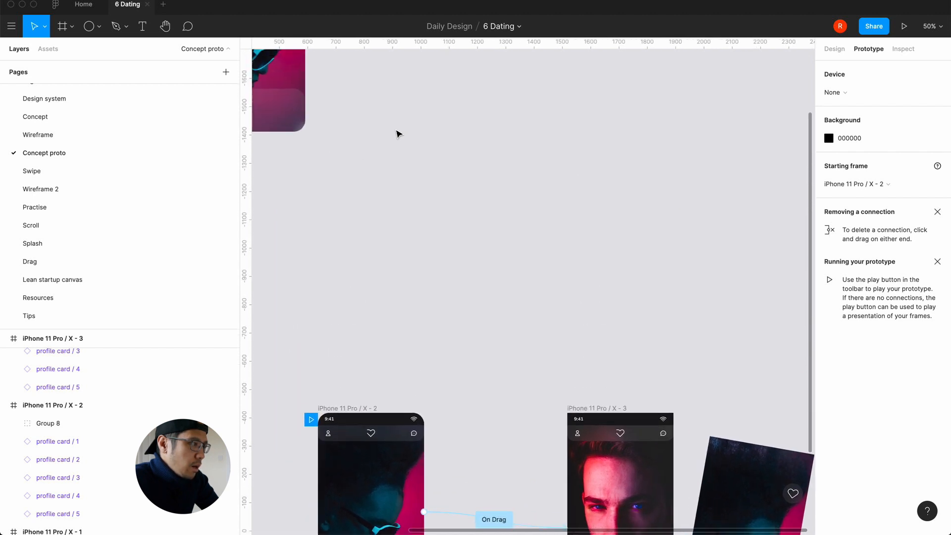
left_click(329, 111)
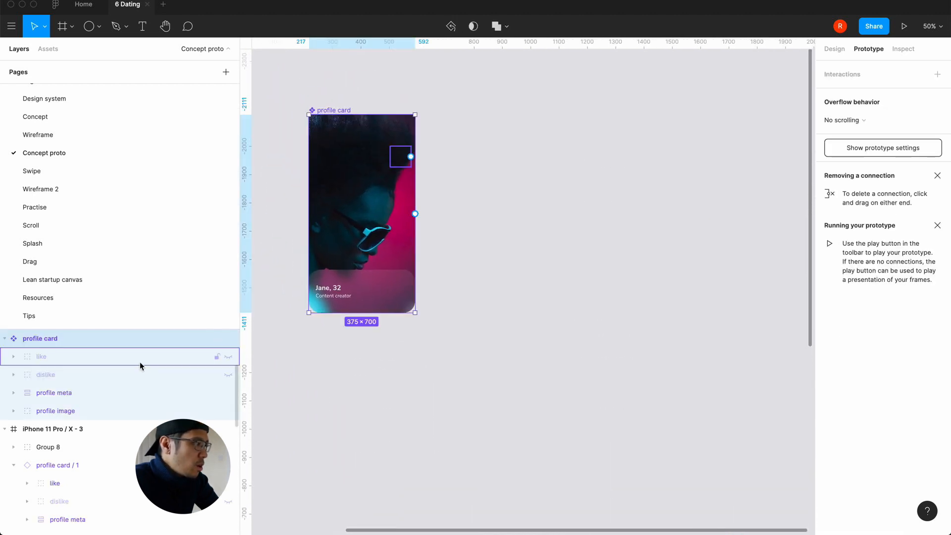
left_click(228, 357)
left_click(228, 375)
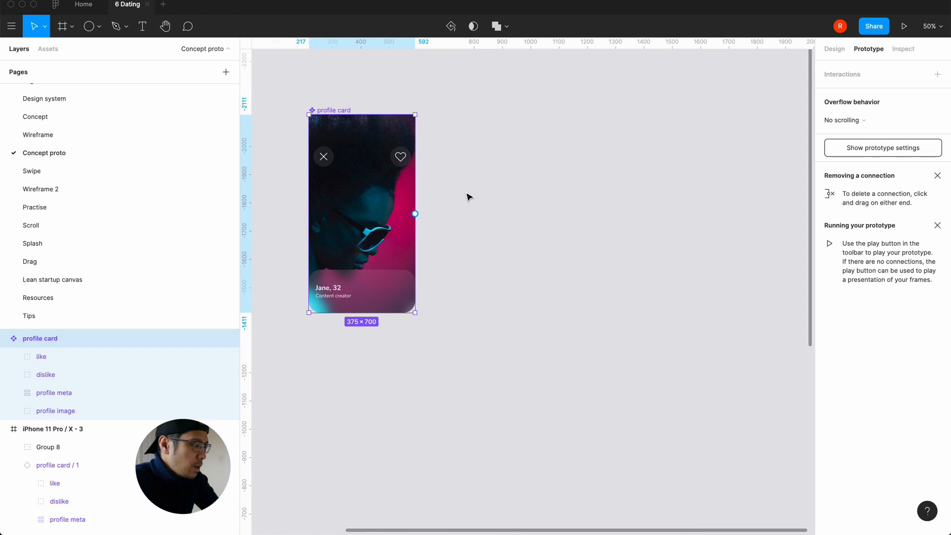
scroll(469, 197, "right", 5)
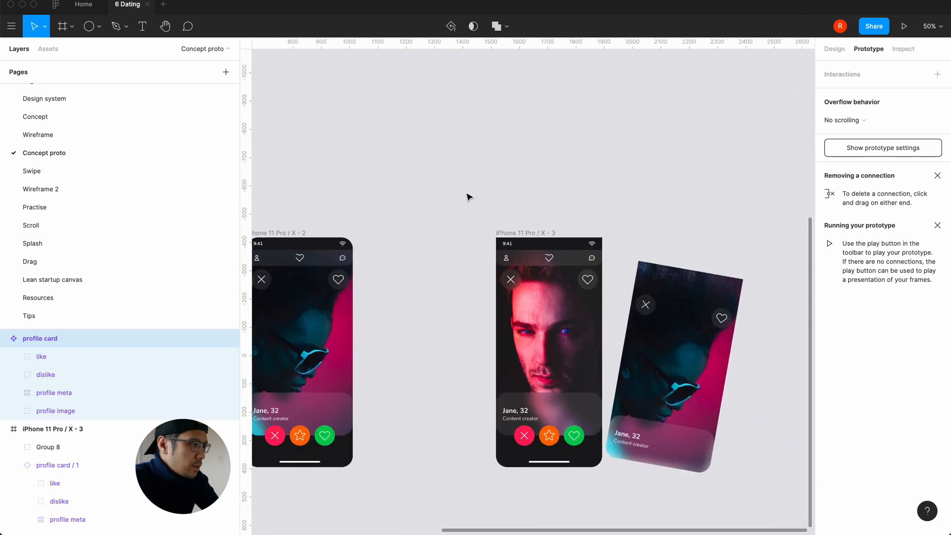
scroll(468, 196, "left", 5)
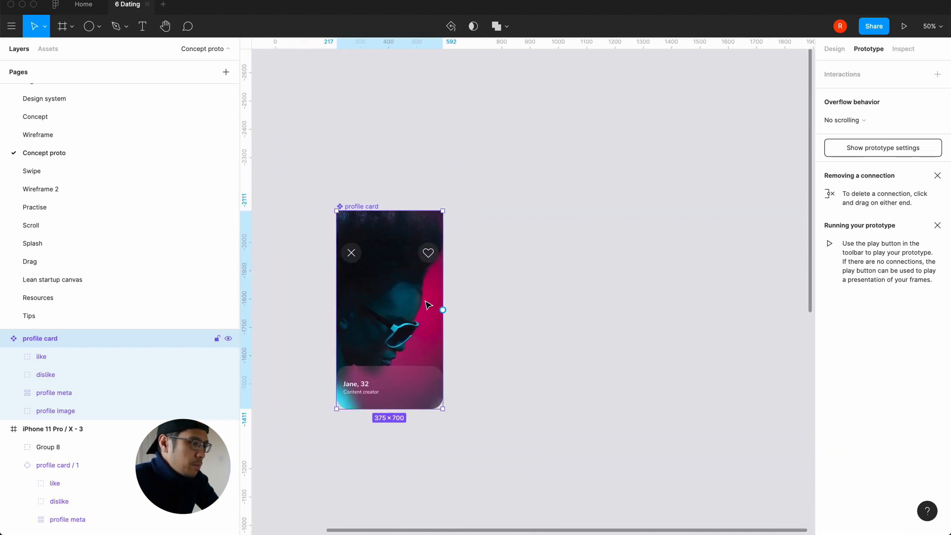
Move the dislike group in the main profile card component to X 288
key("shift+0")
scroll(424, 300, "left", 8)
left_click(488, 239)
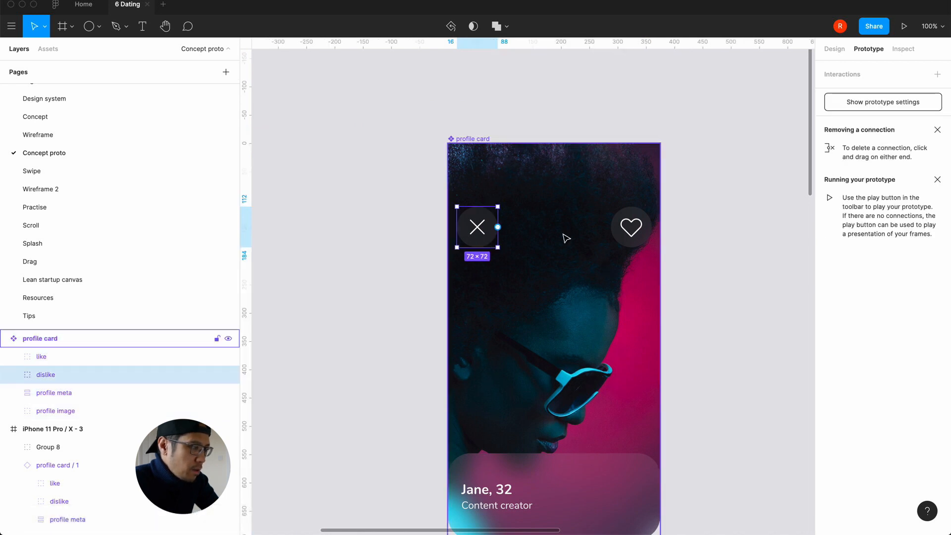
scroll(543, 288, "right", 2)
scroll(544, 288, "down", 1)
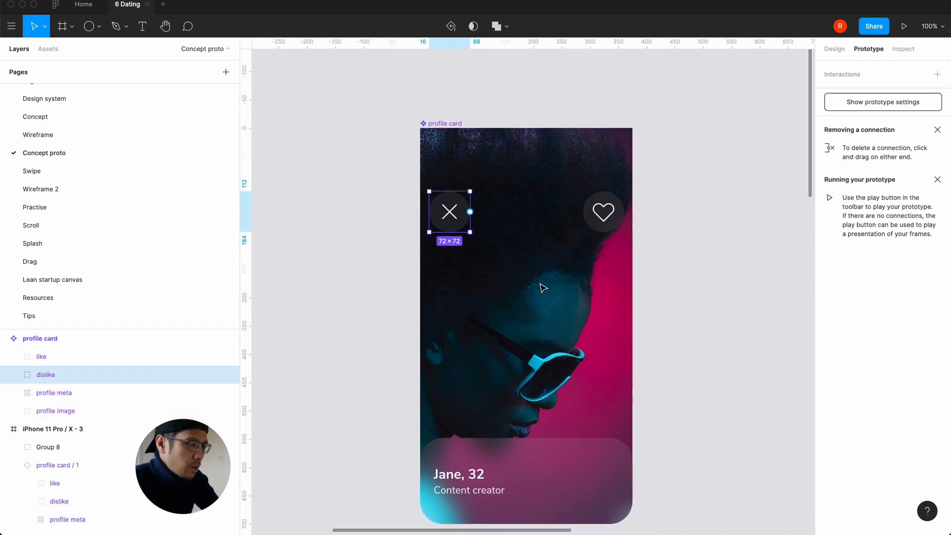
left_click(835, 49)
left_click(598, 209)
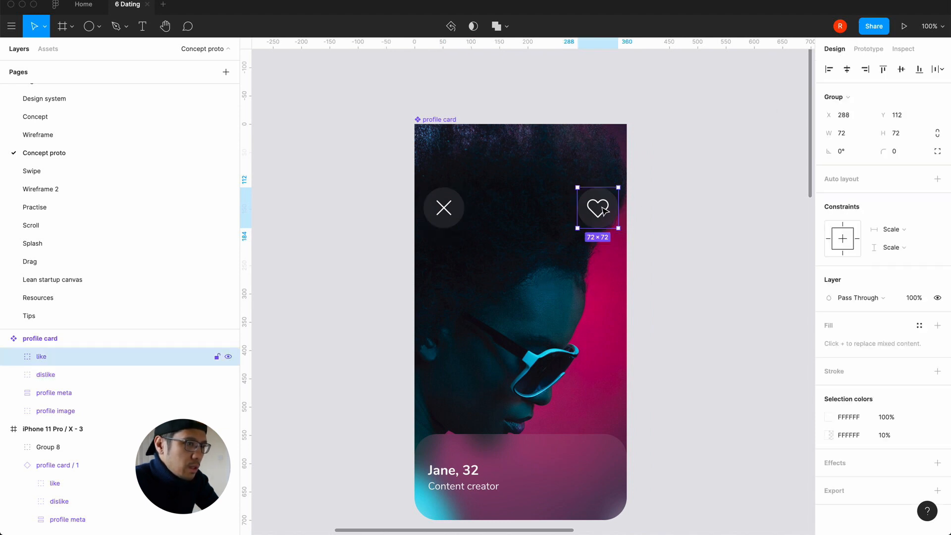
left_click(437, 214)
left_click(851, 121)
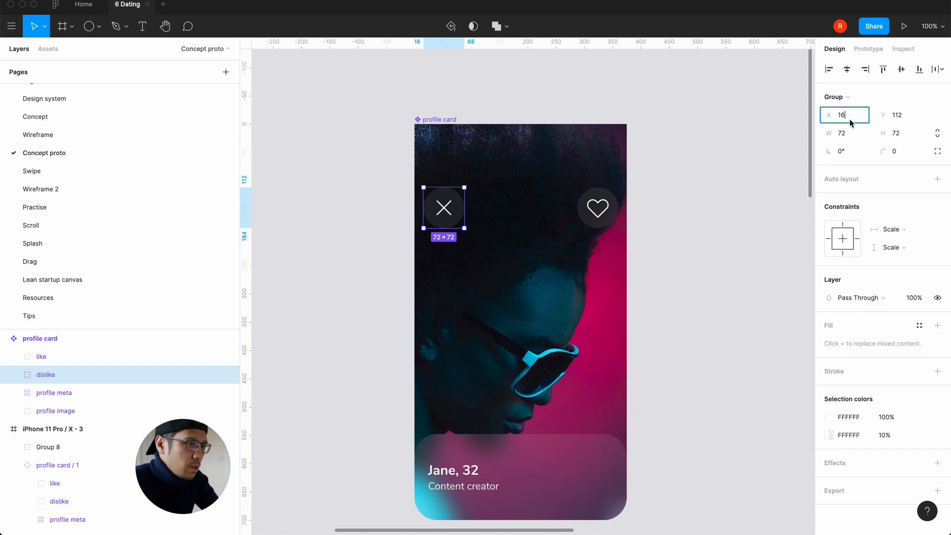
type("288")
key("Return")
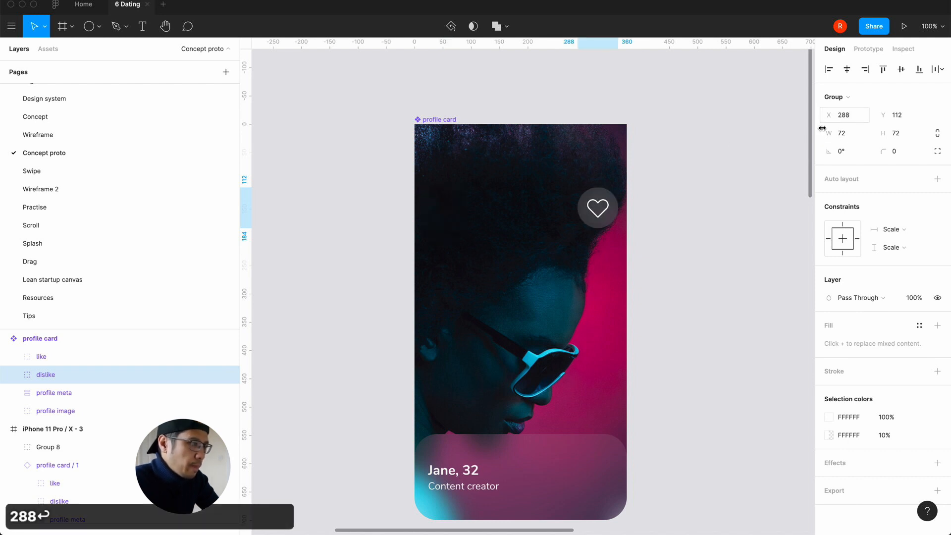
Move the like group in the main profile card component to X 16
left_click(66, 359)
left_click(855, 118)
type("16")
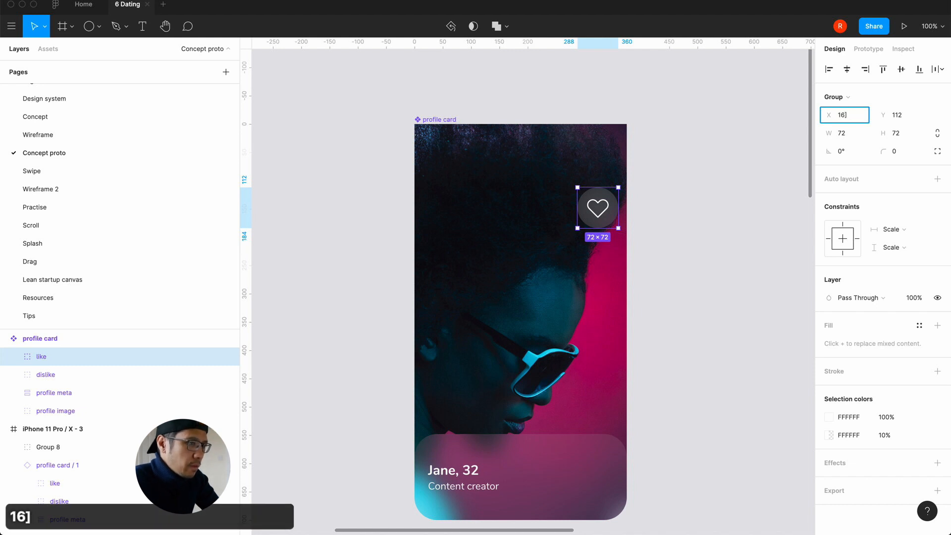
key("Return")
left_click(745, 287)
key("minus")
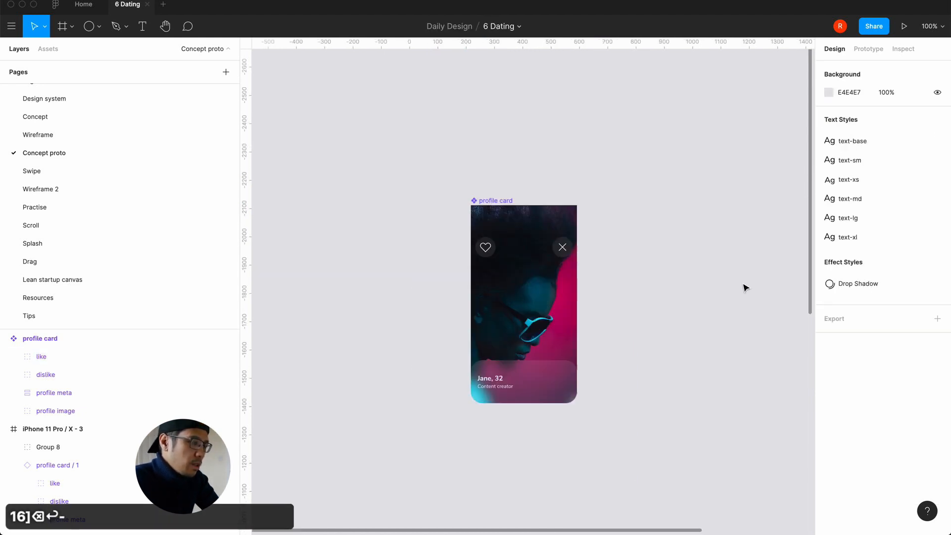
Hide the swapped like and dislike layers in the main profile card component
scroll(745, 287, "right", 10)
scroll(745, 287, "down", 10)
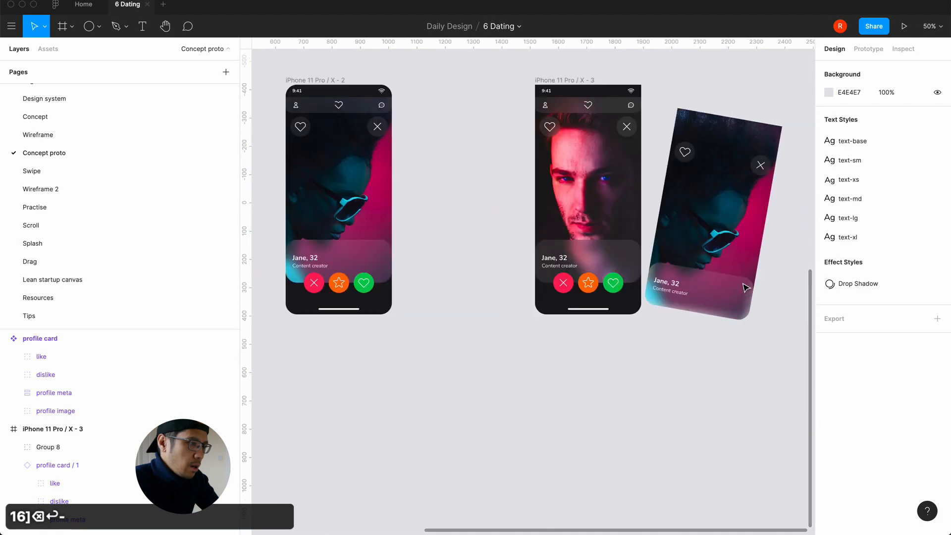
scroll(599, 336, "left", 10)
scroll(599, 335, "up", 10)
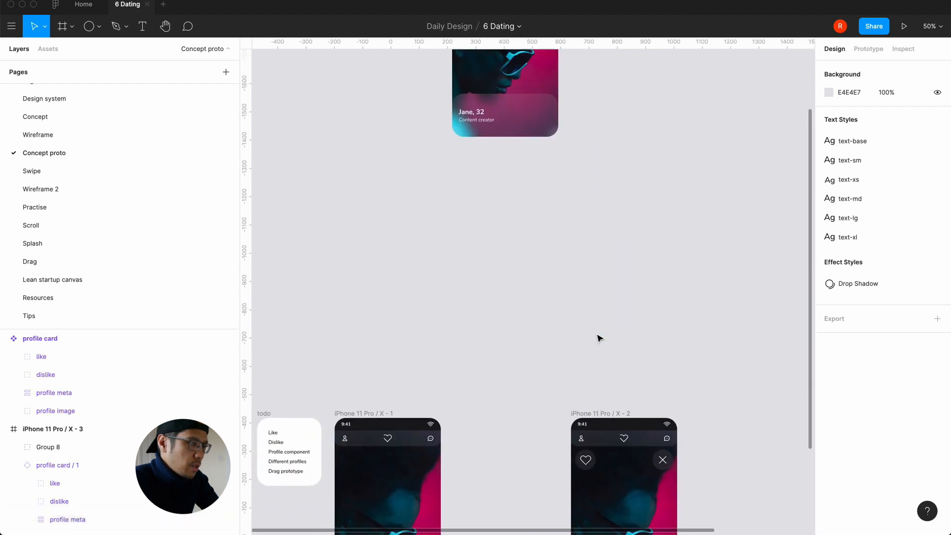
left_click(506, 187)
double_click(468, 196)
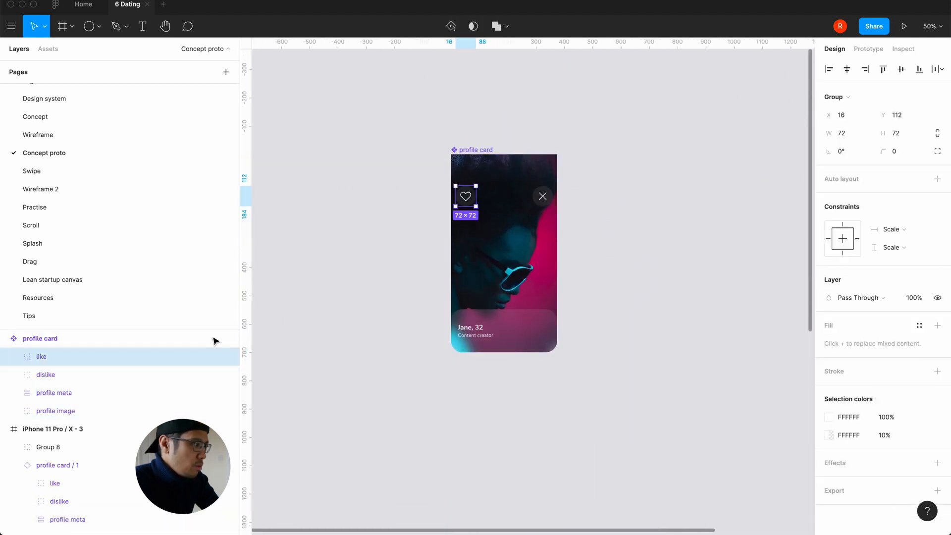
left_click(228, 358)
left_click(228, 375)
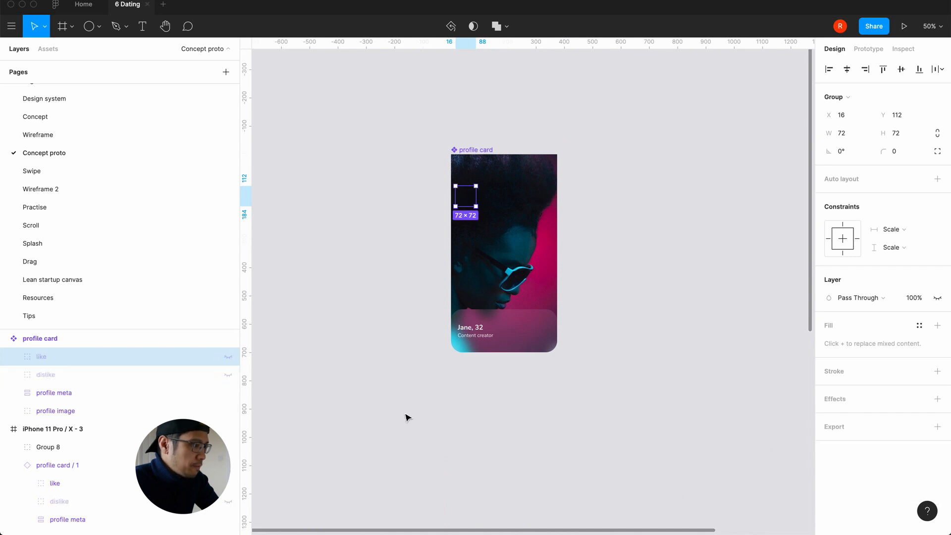
left_click(405, 417)
scroll(406, 416, "right", 3)
scroll(406, 416, "down", 10)
scroll(405, 417, "down", 2)
scroll(406, 418, "right", 2)
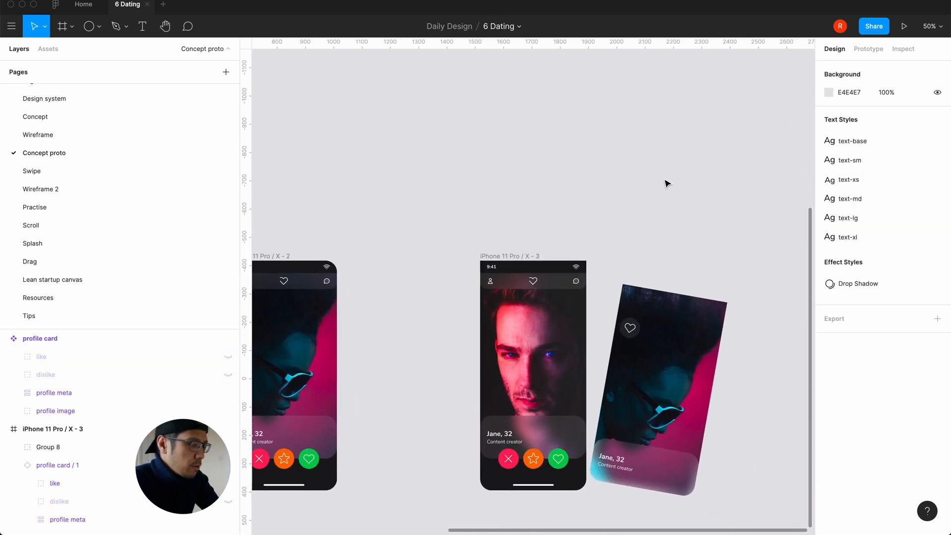
Save the file, preview the prototype and swipe the first profile card off-screen to the right
key("super+s")
left_click(905, 26)
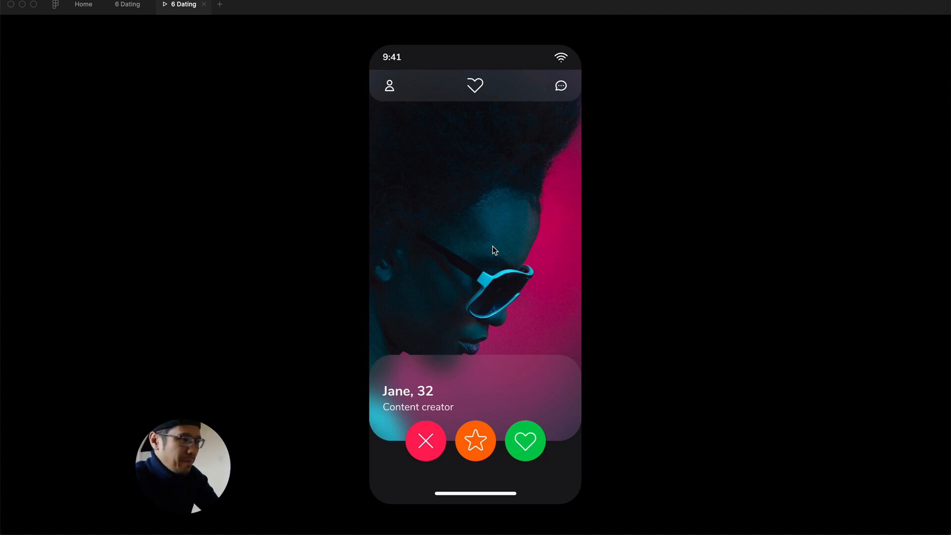
left_click_drag(420, 248, 653, 344)
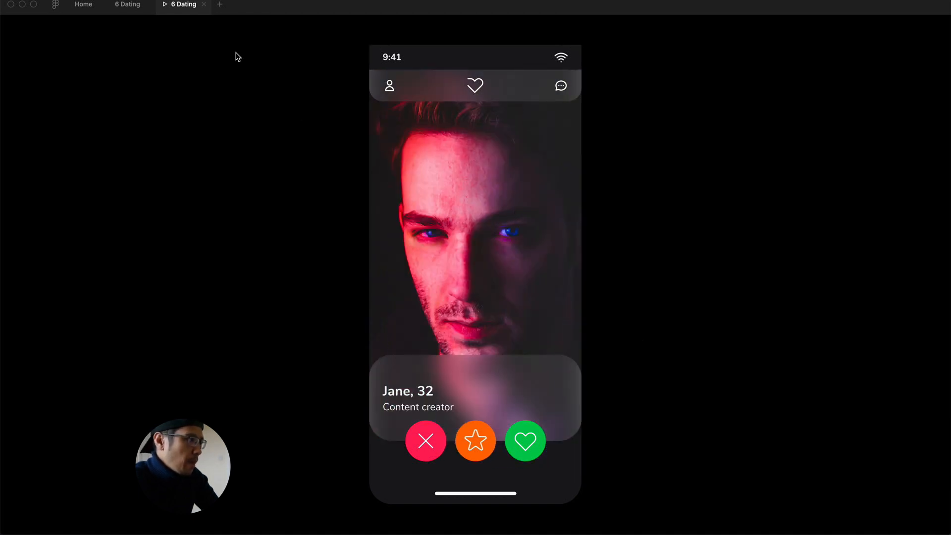
left_click(203, 4)
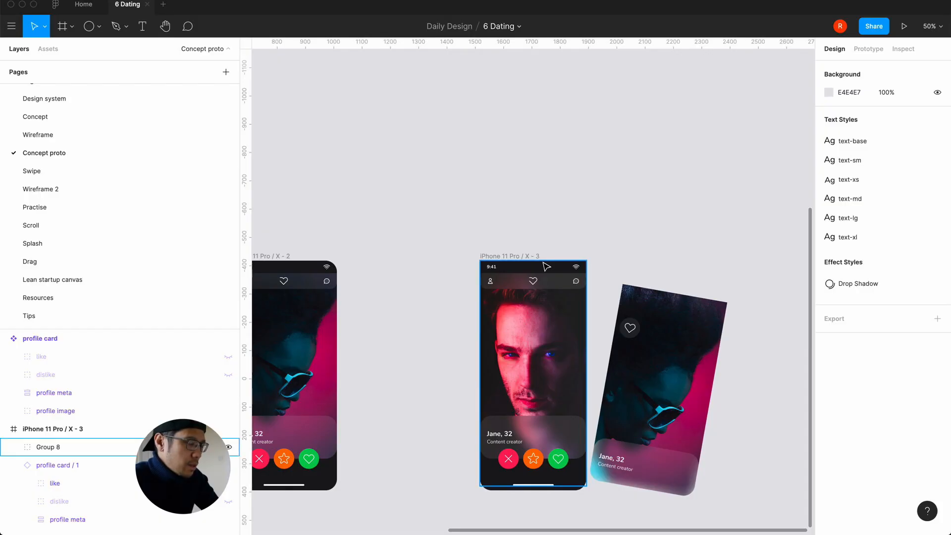
Turn on content clipping for the iPhone 11 Pro / X - 3 frame
scroll(472, 208, "down", 2)
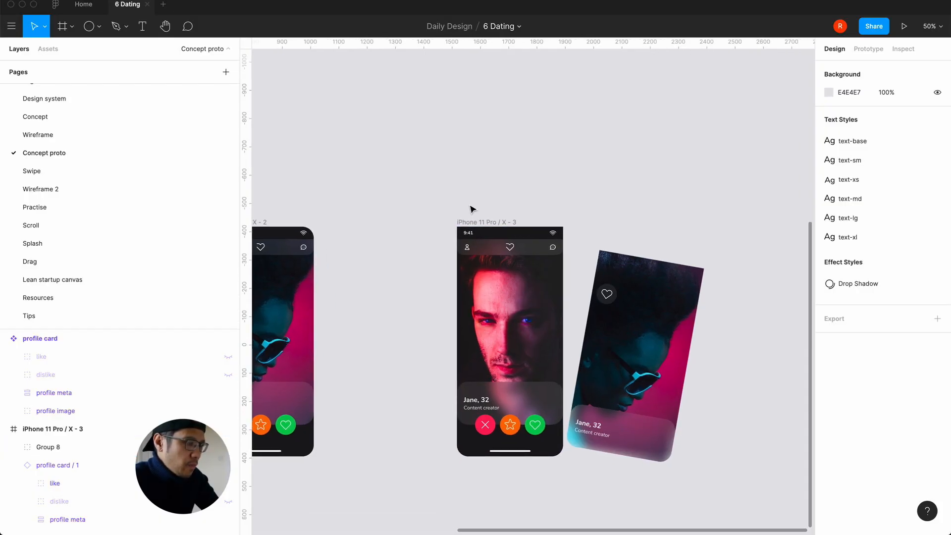
left_click(477, 222)
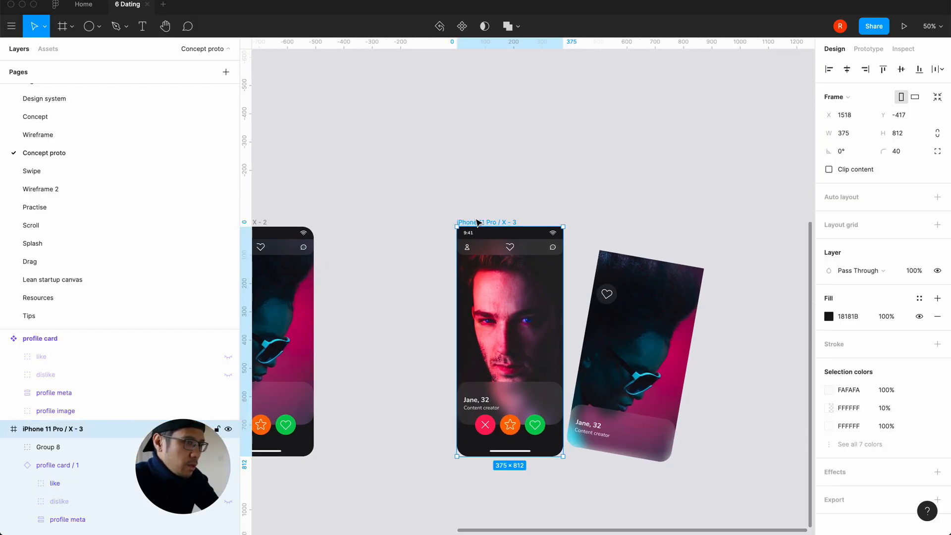
left_click(829, 170)
Duplicate the iPhone 11 Pro / X - 3 frame and place the copy to its right at X 2399
left_click(493, 212)
left_click(489, 222)
key("super+c")
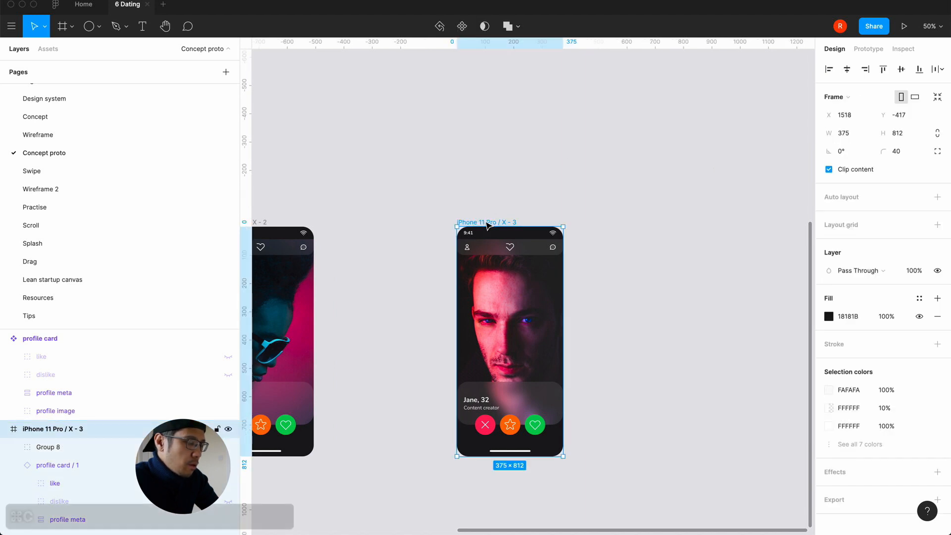
key("super+v")
scroll(577, 192, "right", 2)
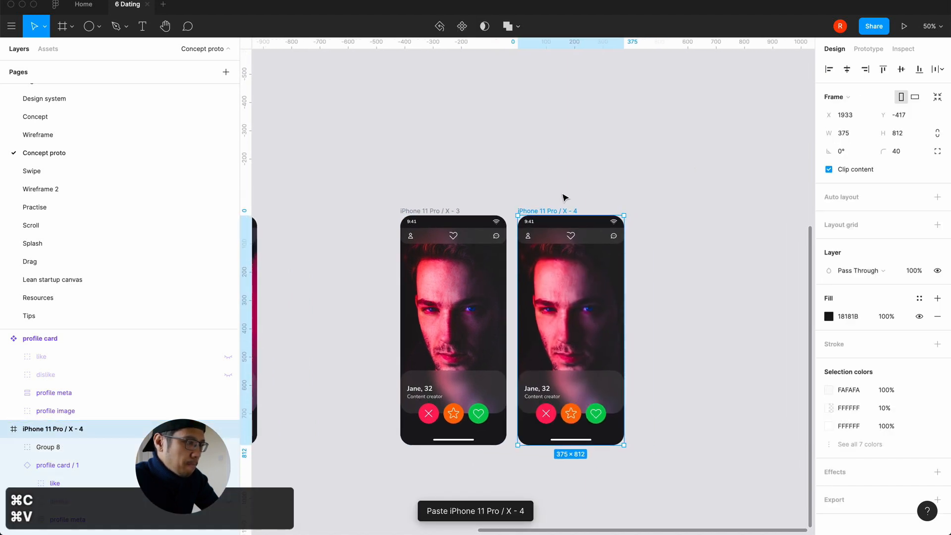
left_click_drag(544, 212, 665, 213)
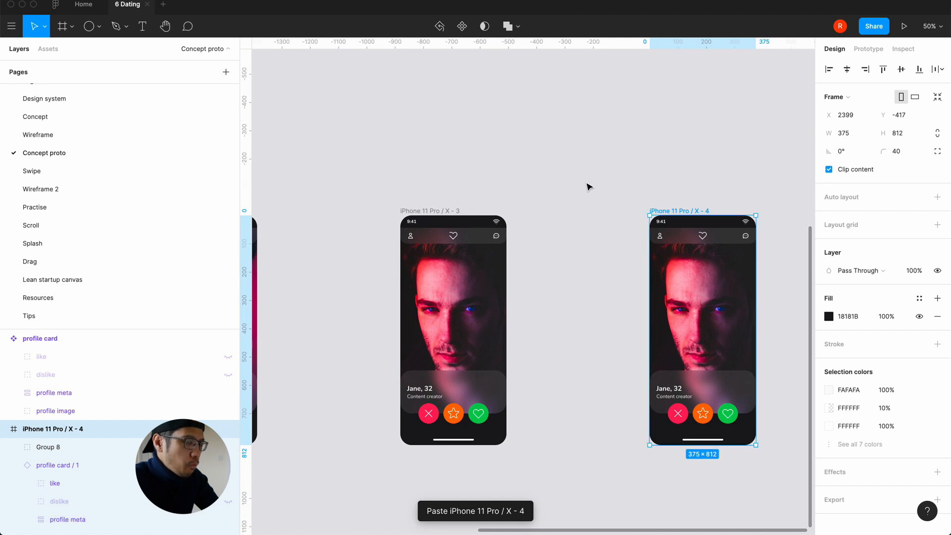
left_click(588, 187)
left_click(653, 212)
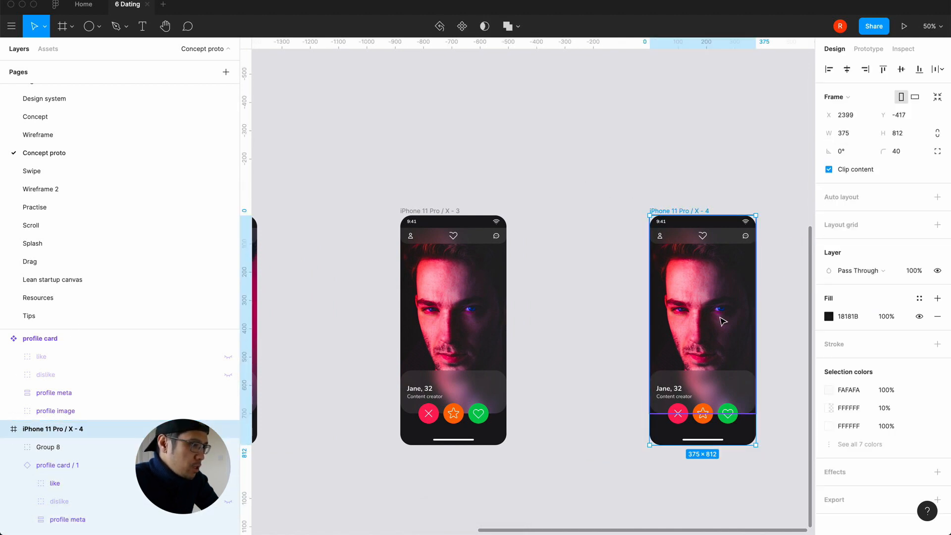
Move profile card / 2 in the iPhone 11 Pro / X - 4 frame off the left side to X -440
left_click(725, 323)
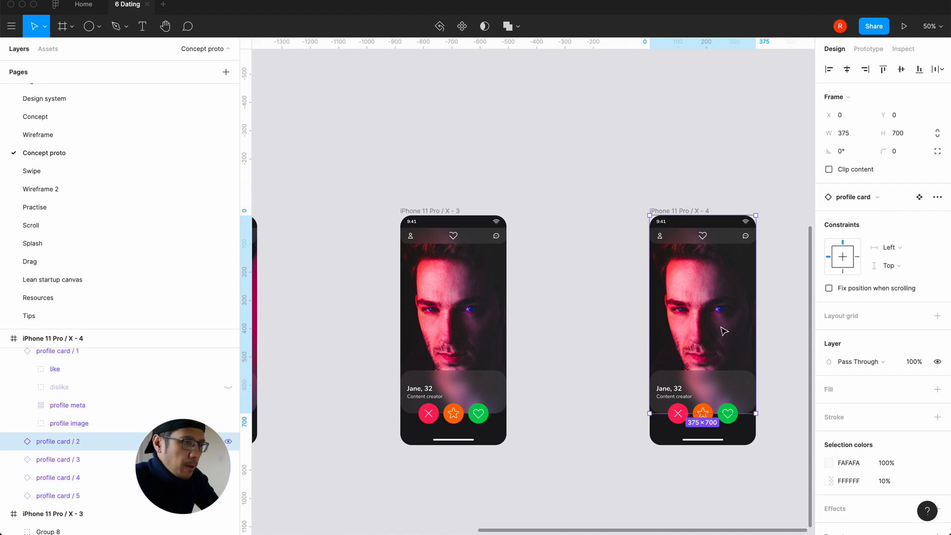
left_click(850, 118)
key("shift+Down")
key("shift+Down")
key("shift+Down")
key("shift+Down")
key("shift+Down")
key("shift+Down")
key("shift+Down")
key("shift+Down")
key("shift+Down")
key("shift+Down")
key("shift+Down")
key("shift+Down")
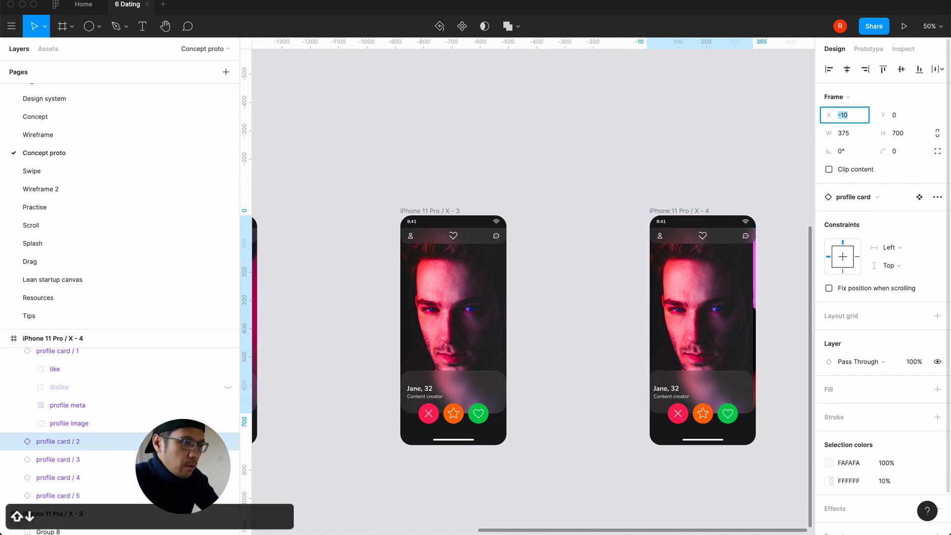
key("shift+Down")
key("shift+Down")
key("shift+Down")
key("shift+Down")
key("shift+Down")
key("shift+Down")
key("shift+Down")
key("shift+Down")
key("shift+Down")
key("shift+Down")
key("shift+Down")
key("shift+Down")
key("shift+Down")
key("shift+Down")
key("shift+Down")
key("shift+Down")
key("shift+Down")
key("shift+Down")
key("shift+Down")
key("shift+Down")
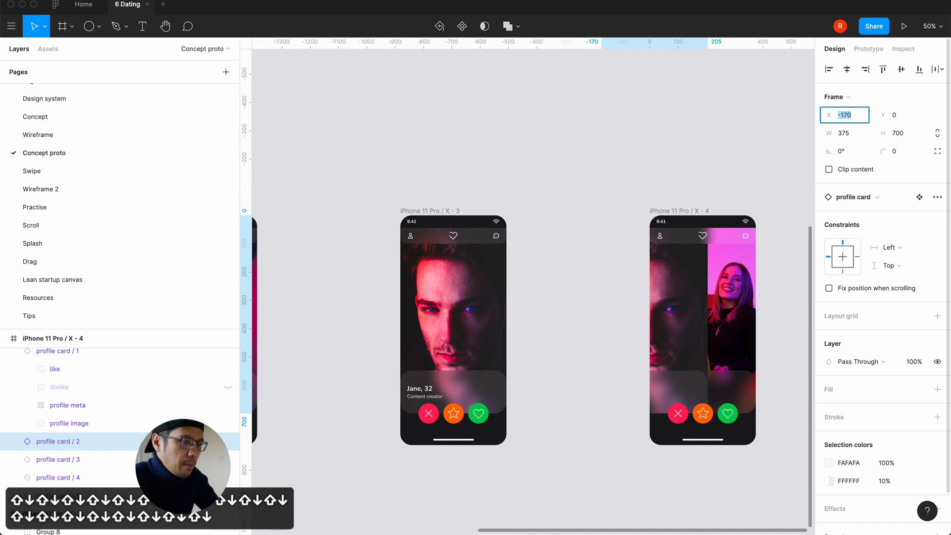
key("shift+Down")
key("shift+Down")
key("shift+Down")
key("shift+Down")
key("shift+Down")
key("shift+Down")
key("shift+Down")
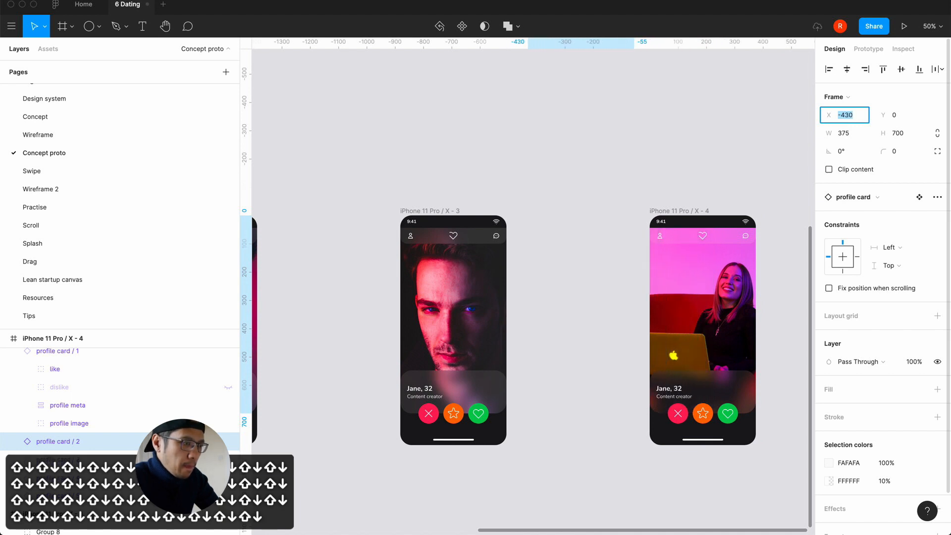
Turn off content clipping for the iPhone 11 Pro / X - 4 frame
left_click(689, 159)
left_click(661, 212)
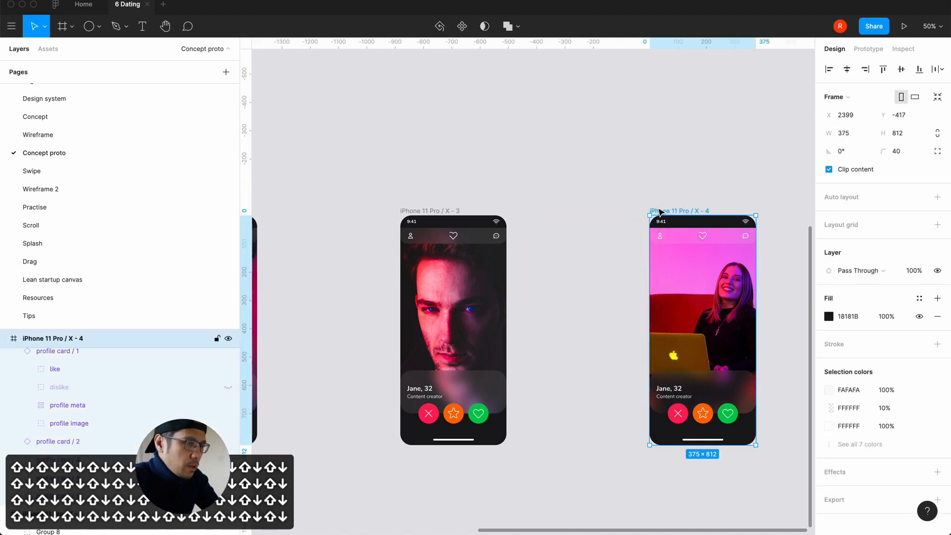
left_click(829, 169)
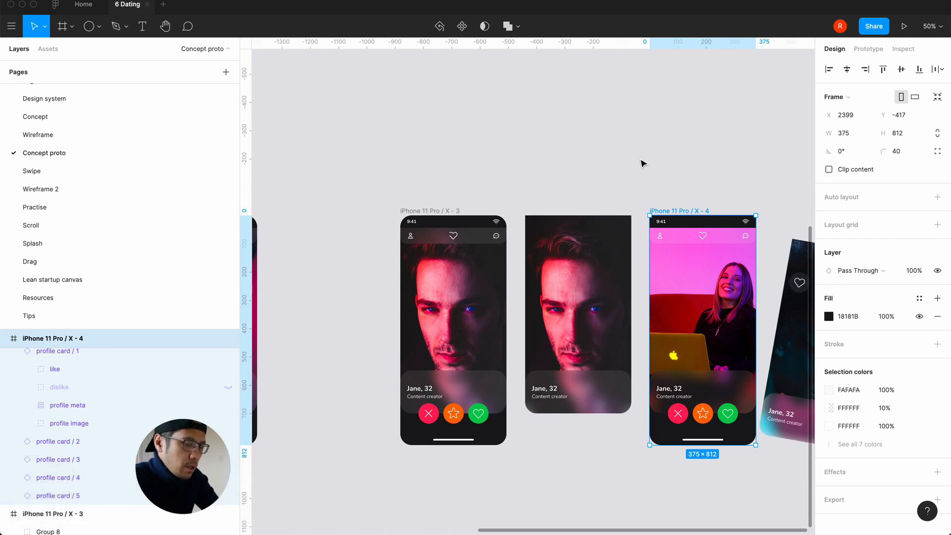
Lower the off-screen profile card / 2 of iPhone 11 Pro / X - 4 to Y 160
left_click(595, 228)
left_click(896, 117)
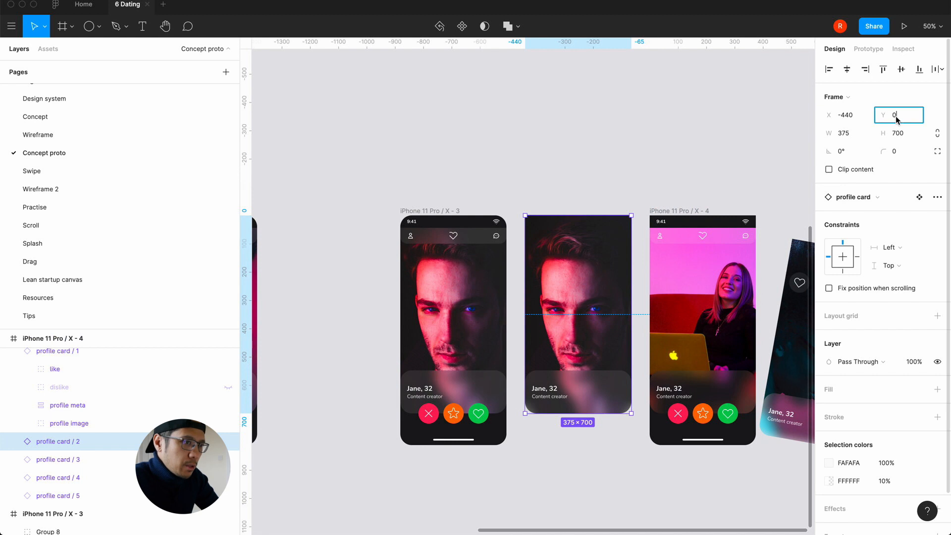
key("shift+Up")
key("shift+Up")
key("shift+Up")
key("shift+Up")
key("shift+Up")
key("shift+Up")
key("shift+Up")
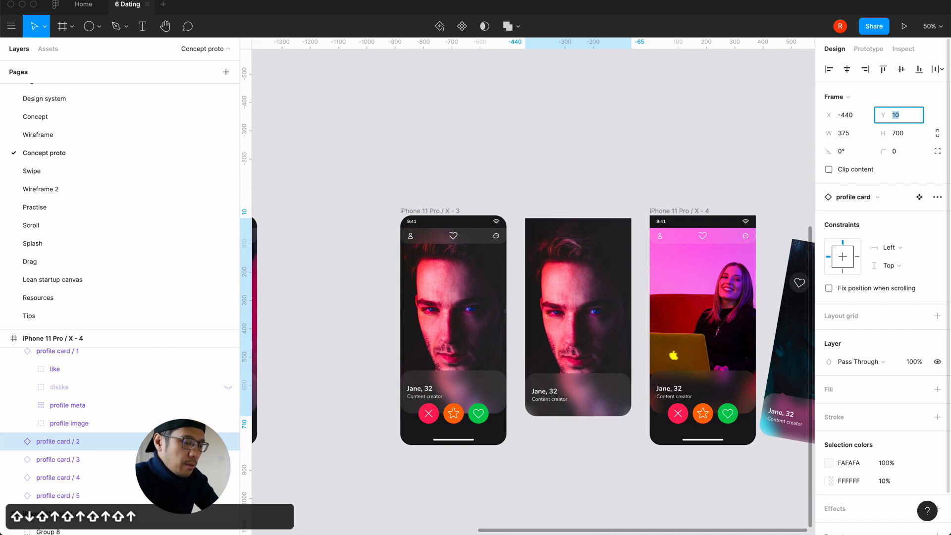
key("shift+Up")
key("shift+Up")
key("shift+Up")
key("shift+Up")
key("shift+Up")
key("shift+Up")
key("shift+Up")
key("shift+Up")
key("shift+Up")
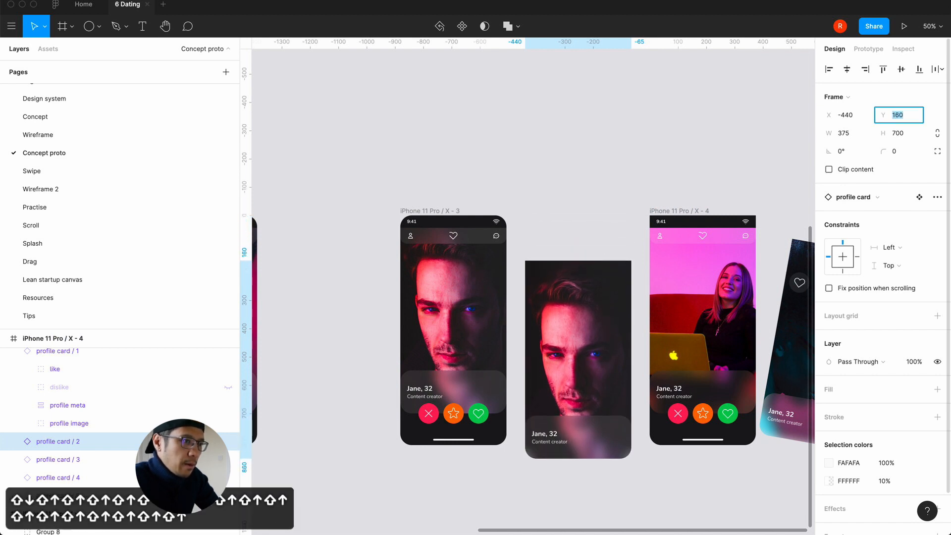
Set the X position of the off-screen profile card / 2 to -420
left_click(860, 117)
key("shift+Up")
key("shift+Up")
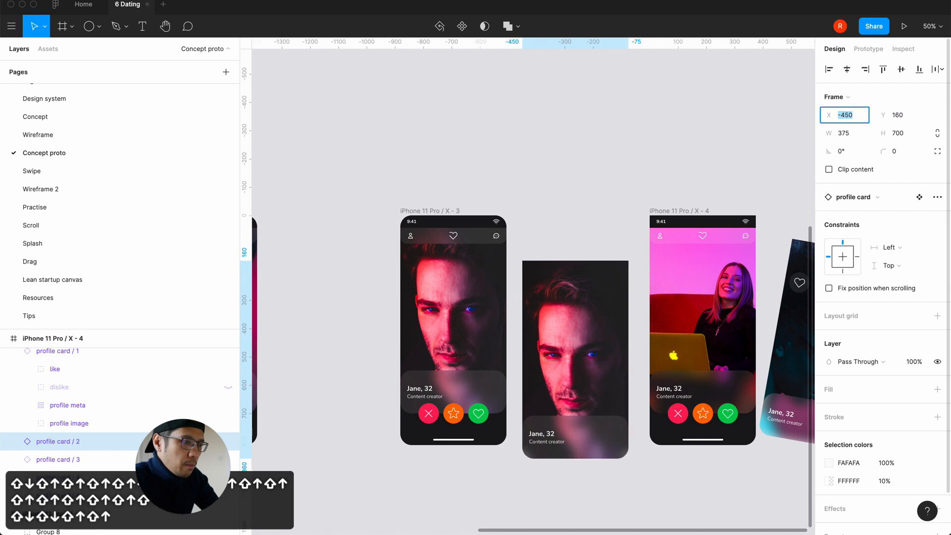
key("shift+Up")
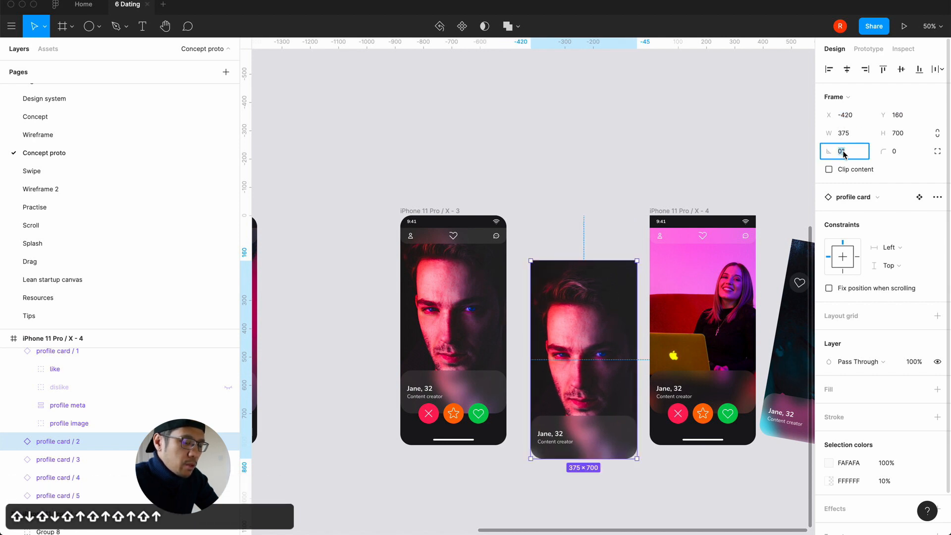
Rotate the off-screen profile card / 2 by 10° and set its X position to -497.93
left_click(851, 119)
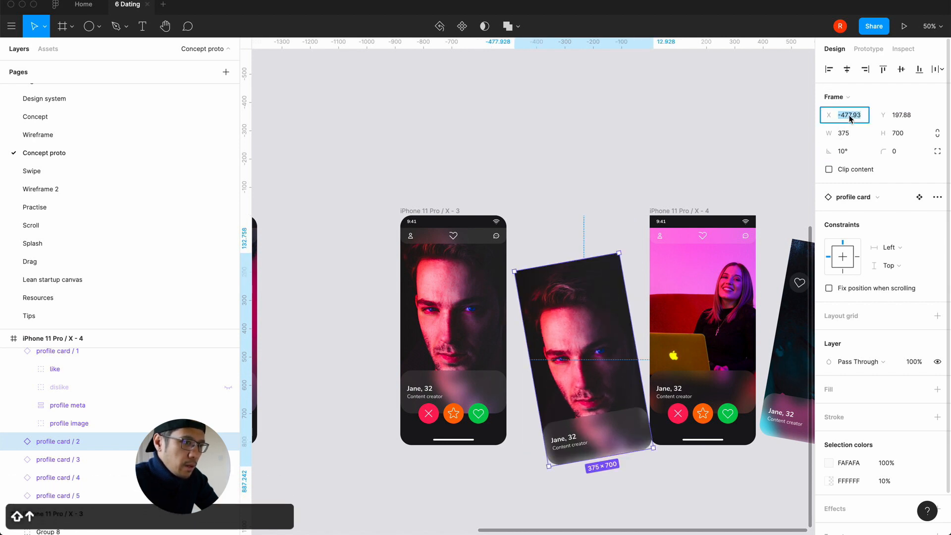
key("shift+Up")
key("shift+Down")
key("shift+Down")
key("shift+Down")
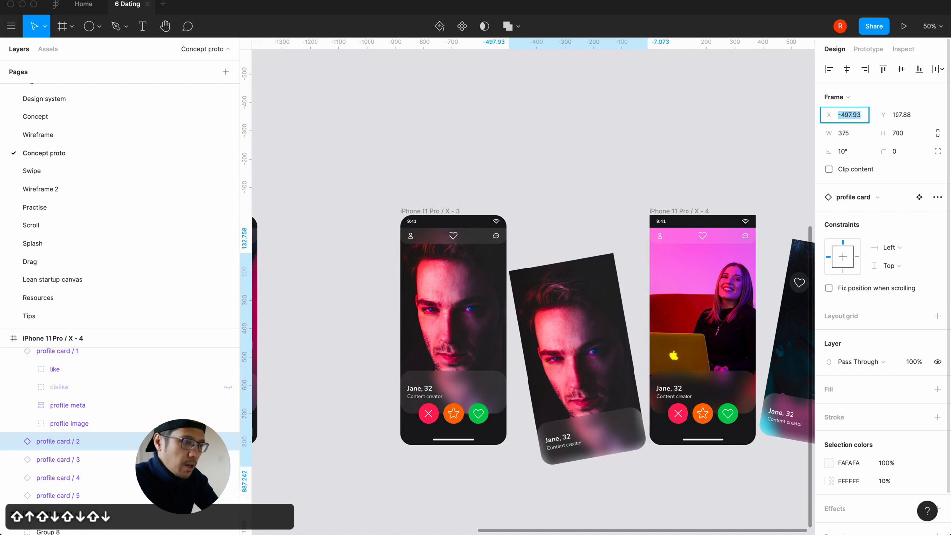
left_click(697, 117)
Show the dislike layer inside the tilted profile card / 2 of iPhone 11 Pro / X - 4
scroll(699, 117, "right", 3)
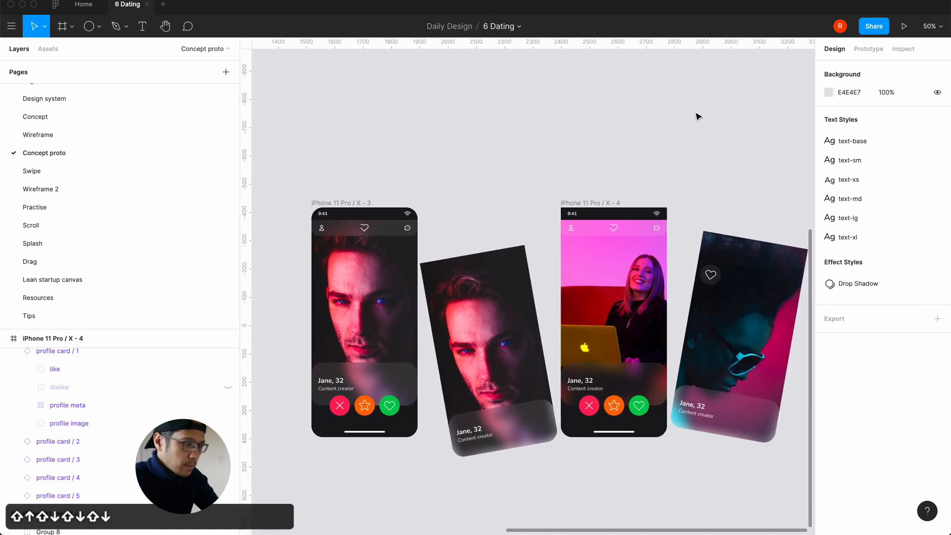
left_click(509, 320)
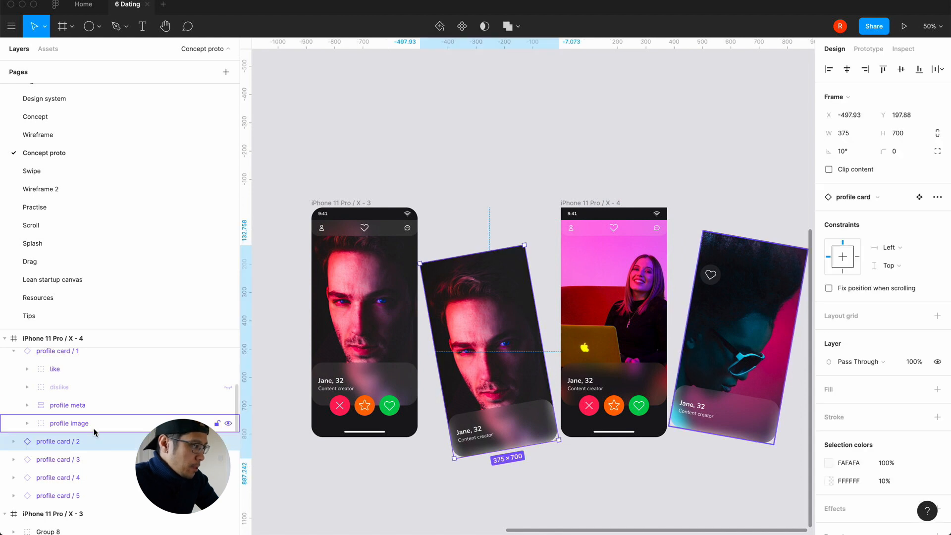
left_click(13, 447)
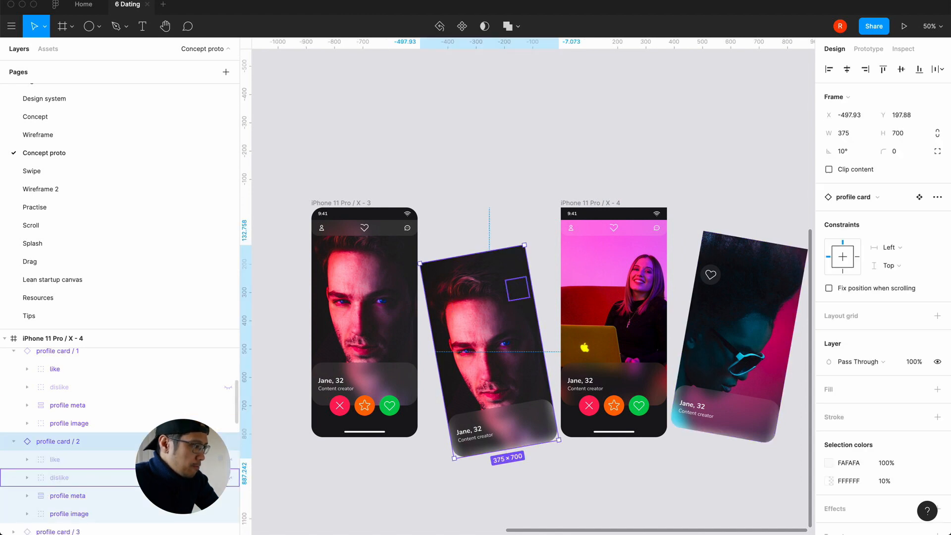
left_click(228, 478)
left_click(410, 507)
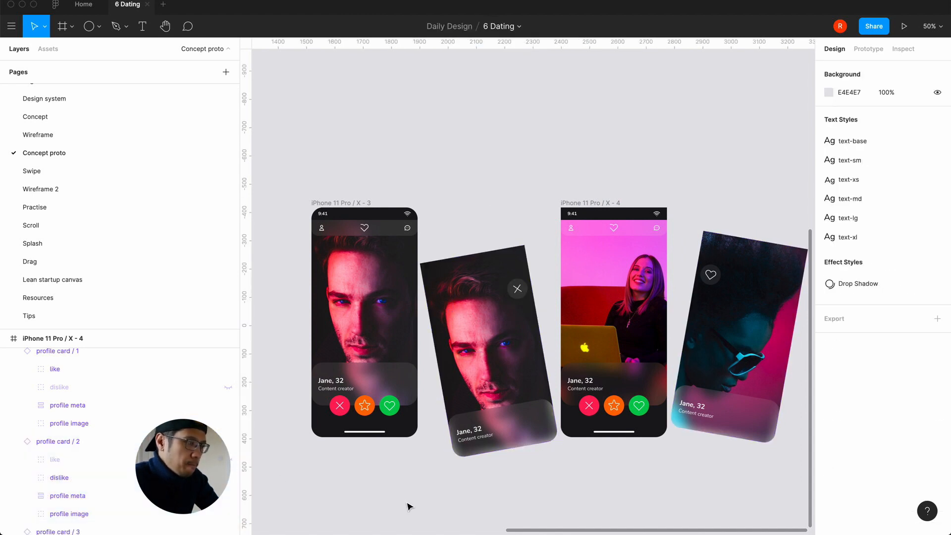
Turn content clipping back on for the iPhone 11 Pro / X - 4 frame
left_click(585, 202)
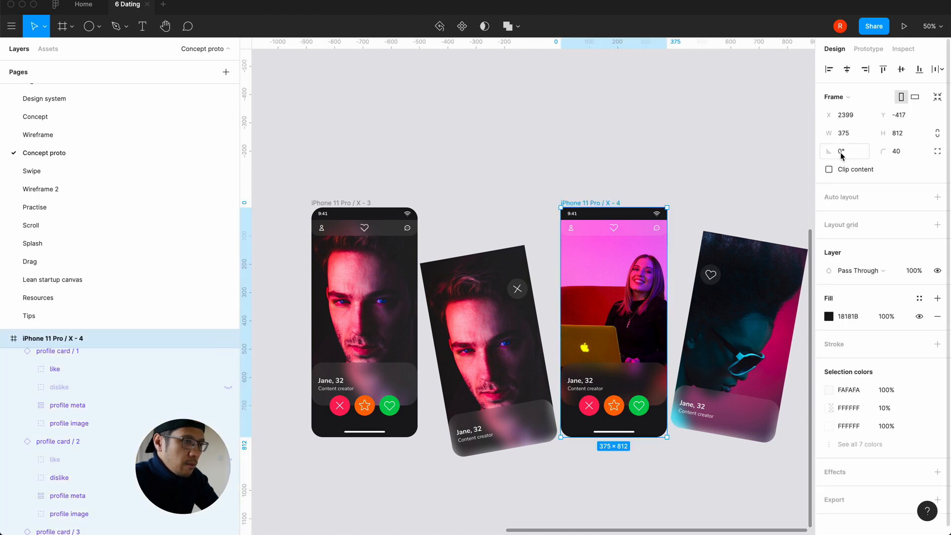
left_click(830, 170)
left_click(752, 152)
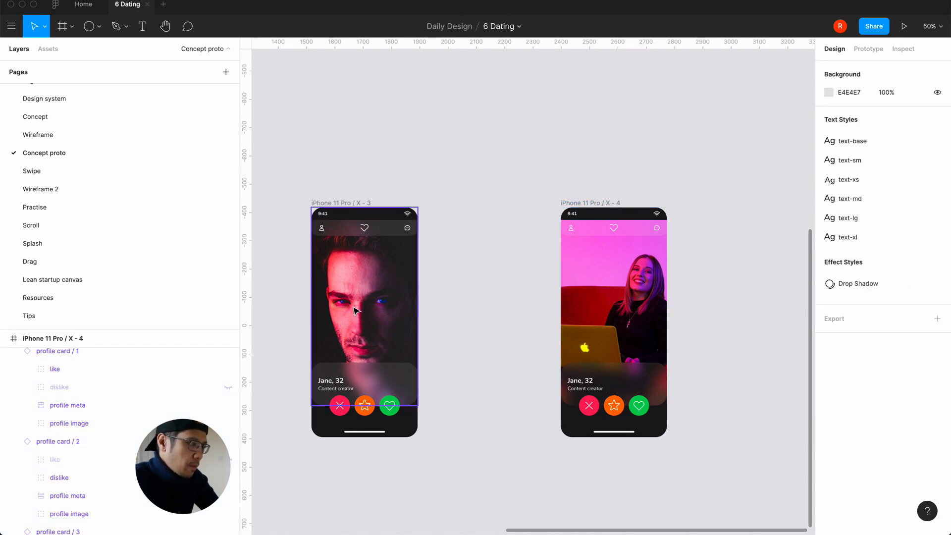
Try to connect profile card / 2 in iPhone 11 Pro / X - 3 to iPhone 11 Pro / X - 4 with an On drag trigger
left_click(367, 322)
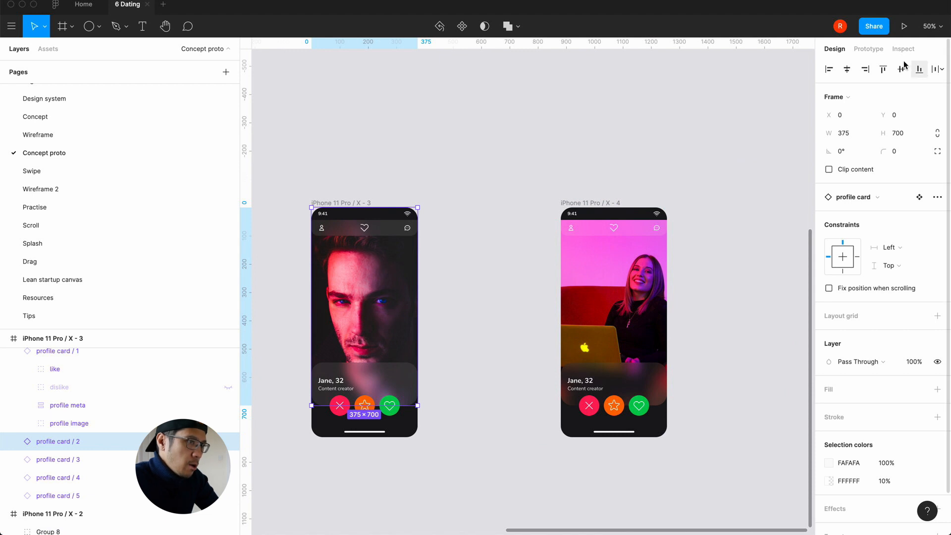
left_click(867, 50)
left_click_drag(417, 306, 604, 316)
left_click(714, 120)
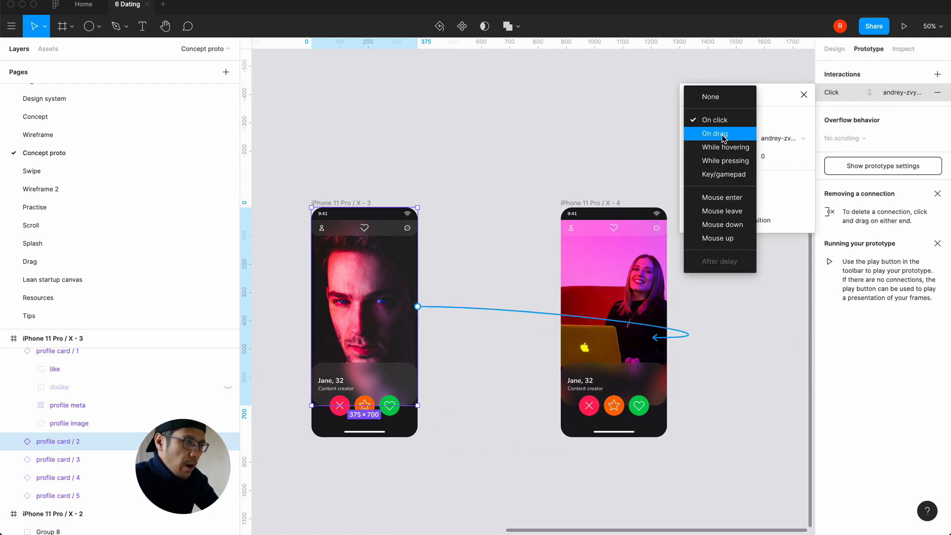
left_click(723, 135)
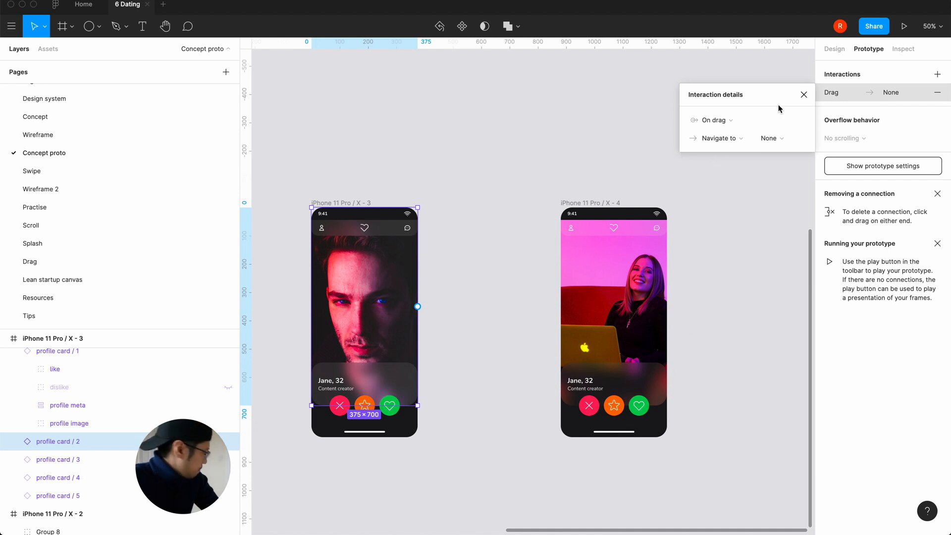
left_click(806, 99)
Preview the prototype again, restart it from the first screen and swipe the first card right to test the flow
left_click(904, 26)
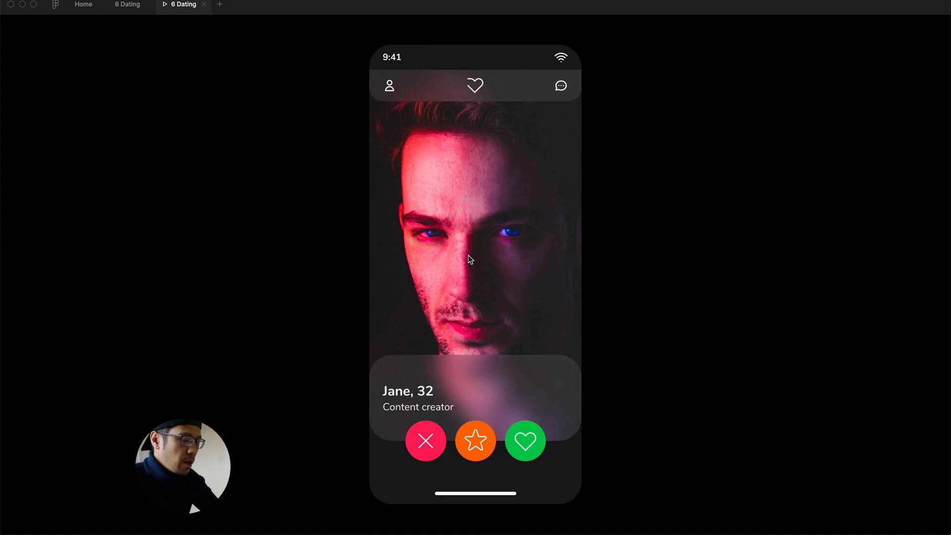
key("r")
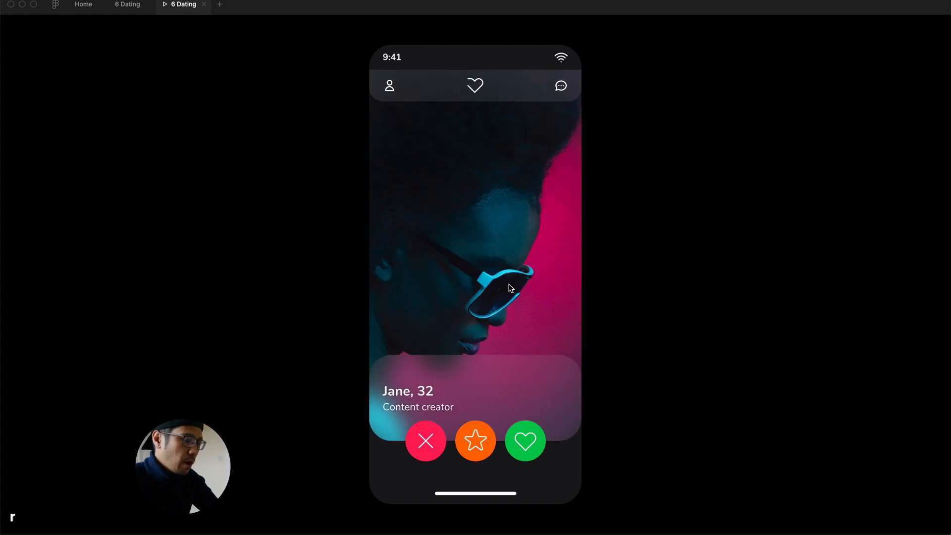
left_click_drag(388, 265, 649, 310)
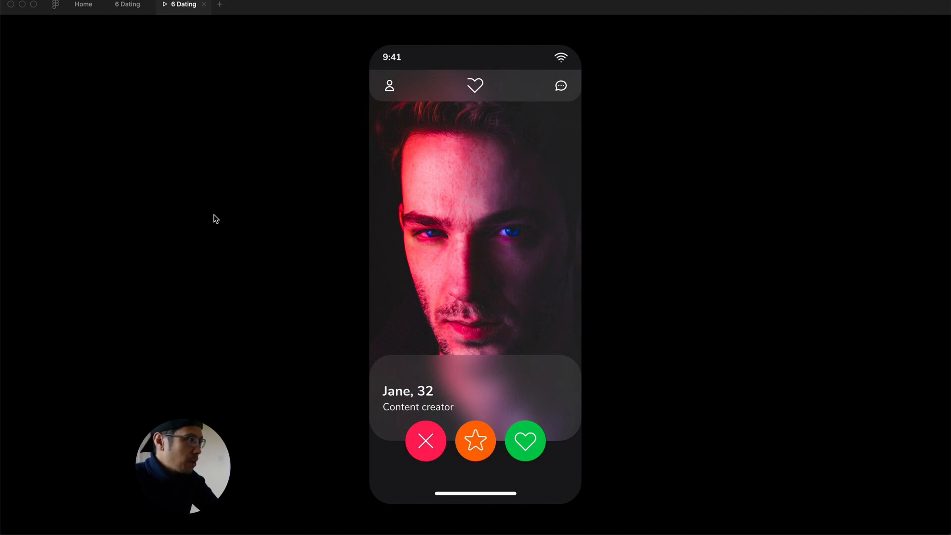
left_click(204, 4)
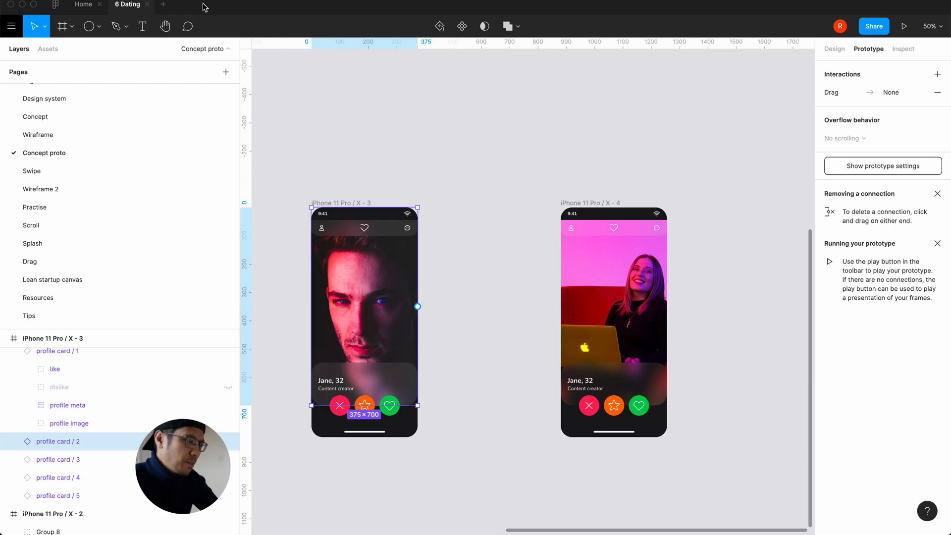
Set the On drag interaction of profile card / 2 in iPhone 11 Pro / X - 3 to navigate to iPhone 11 Pro / X - 4 with Smart animate
left_click(429, 102)
left_click(365, 283)
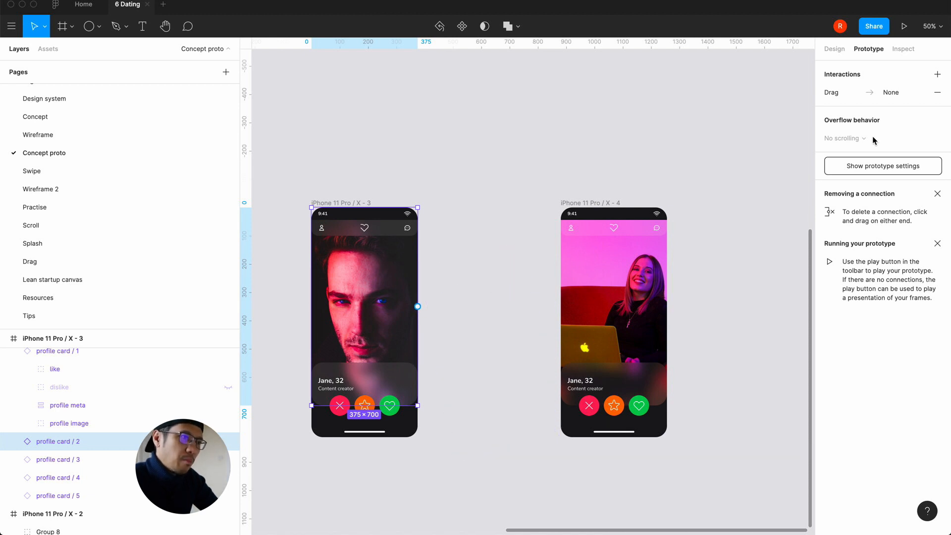
left_click(897, 94)
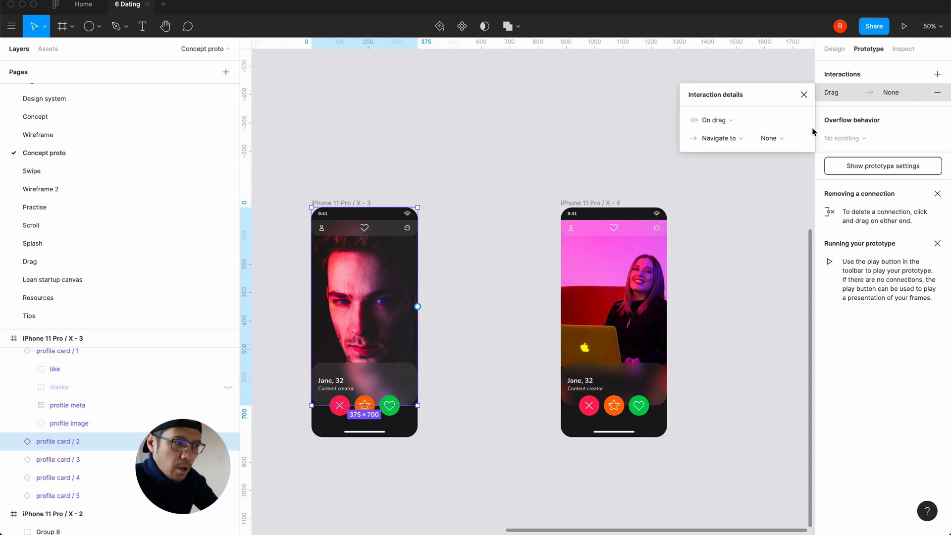
left_click(777, 141)
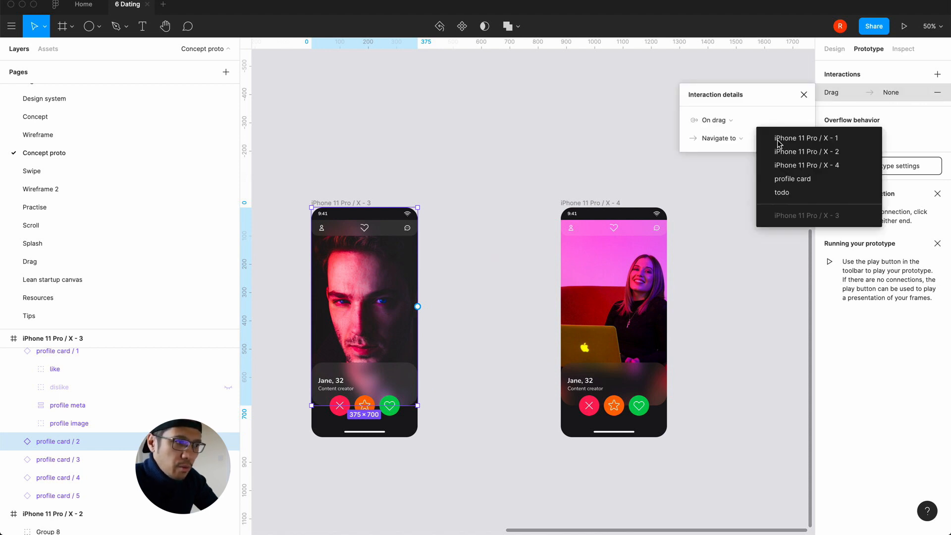
left_click(803, 165)
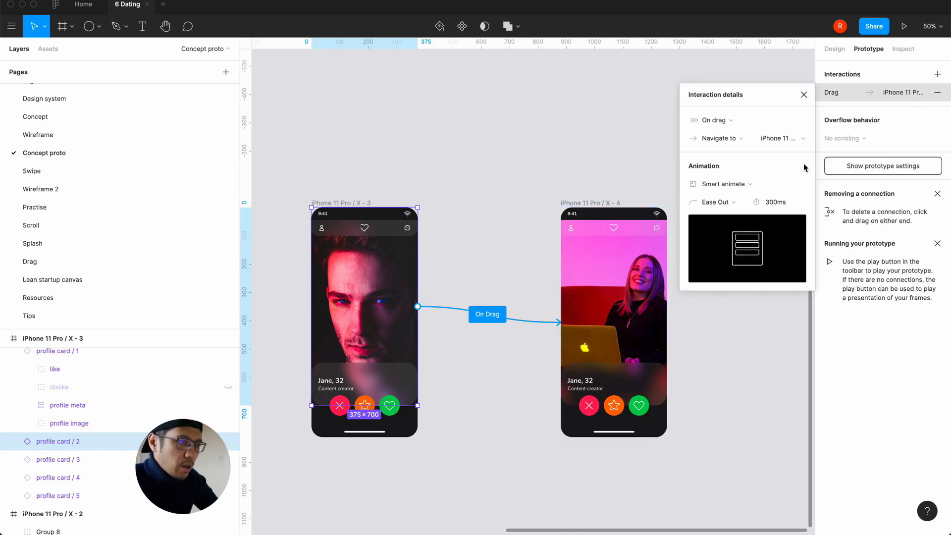
left_click(804, 95)
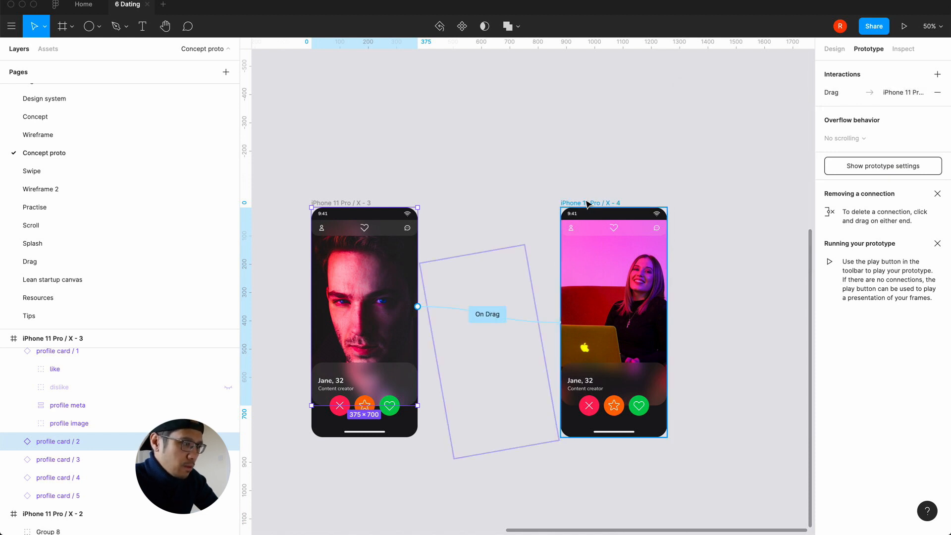
Preview the prototype through to the third screen, then return to the design file
left_click(904, 26)
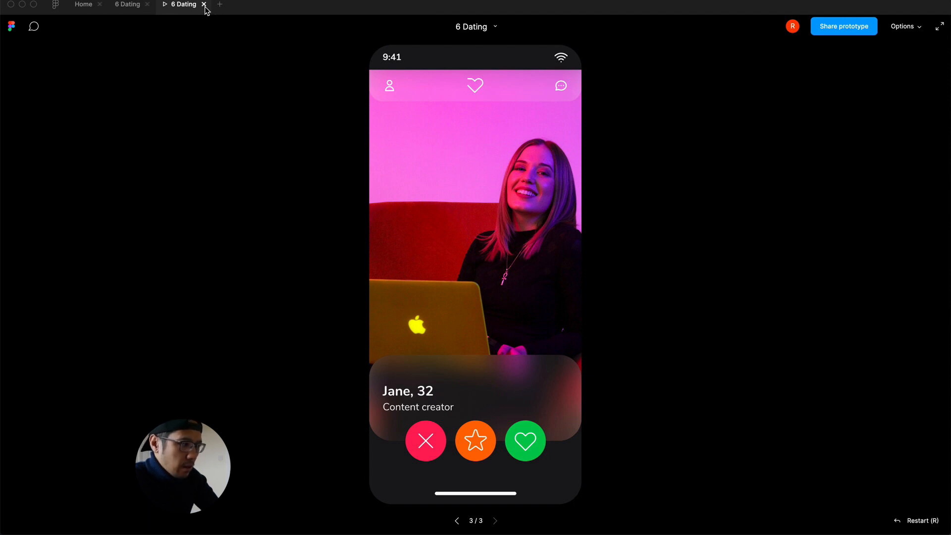
left_click(204, 5)
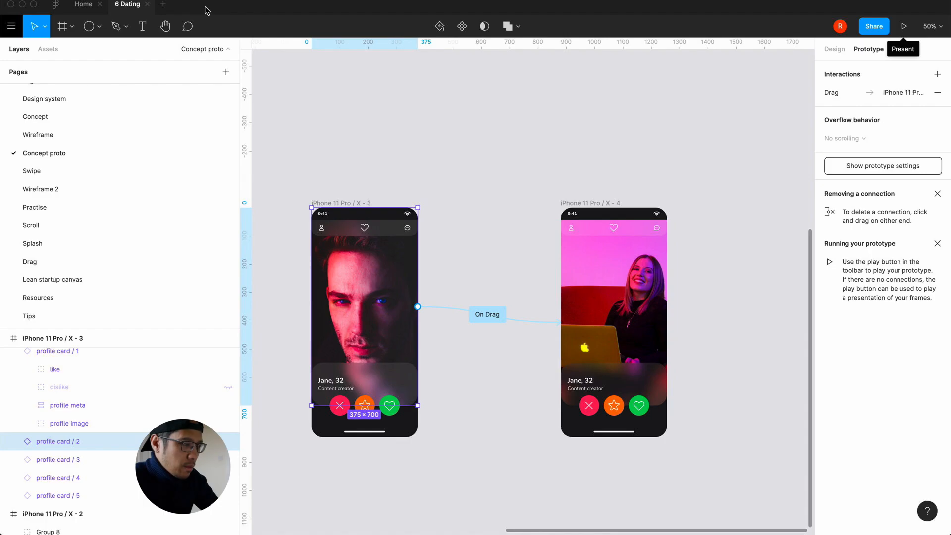
Duplicate the iPhone 11 Pro / X - 4 frame and place the copy beside the original at about X 3314
left_click(528, 174)
scroll(530, 175, "right", 1)
scroll(530, 175, "down", 1)
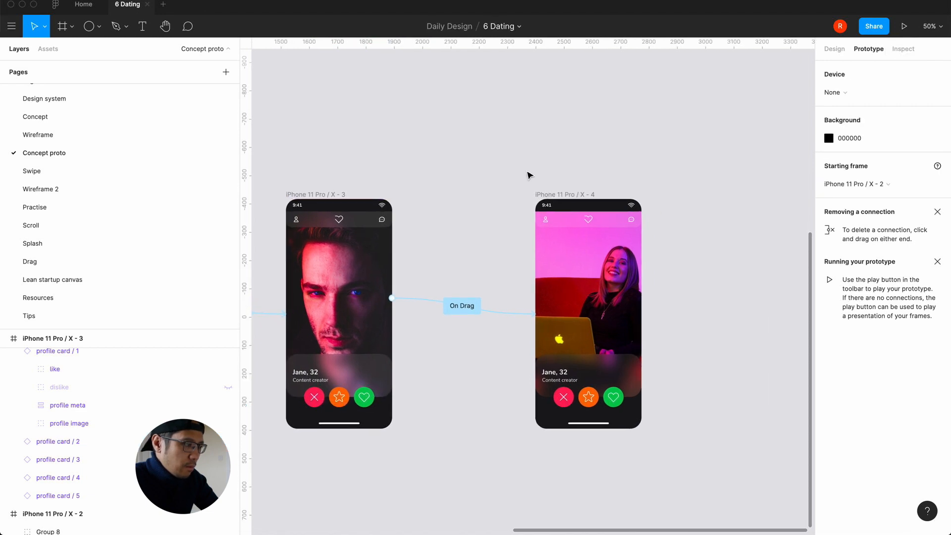
scroll(527, 176, "down", 3)
scroll(527, 176, "up", 2)
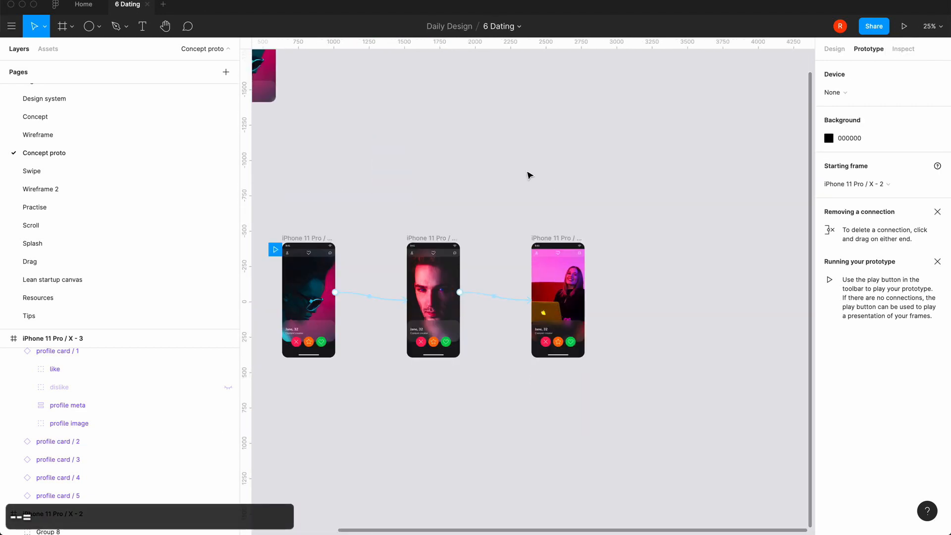
left_click(558, 240)
key("super+c")
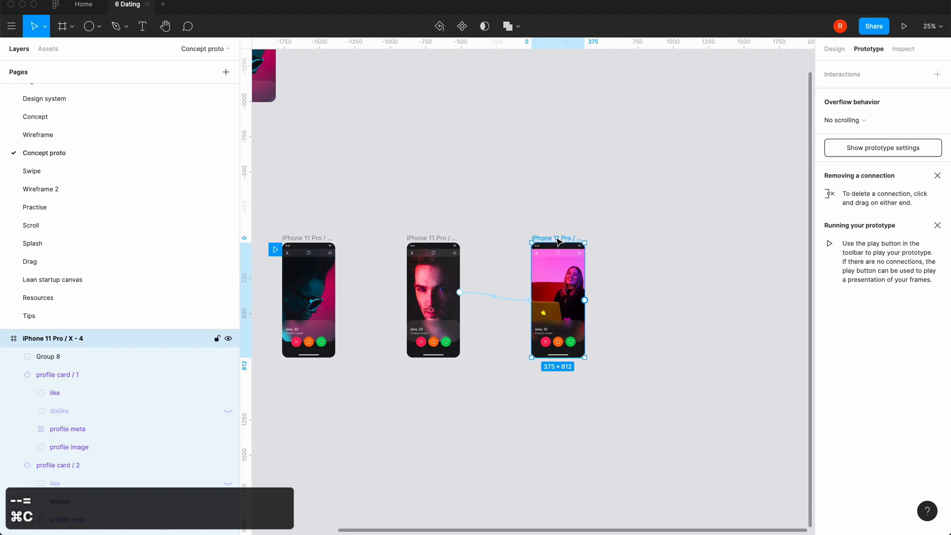
key("super+v")
left_click_drag(610, 241, 681, 242)
left_click(599, 206)
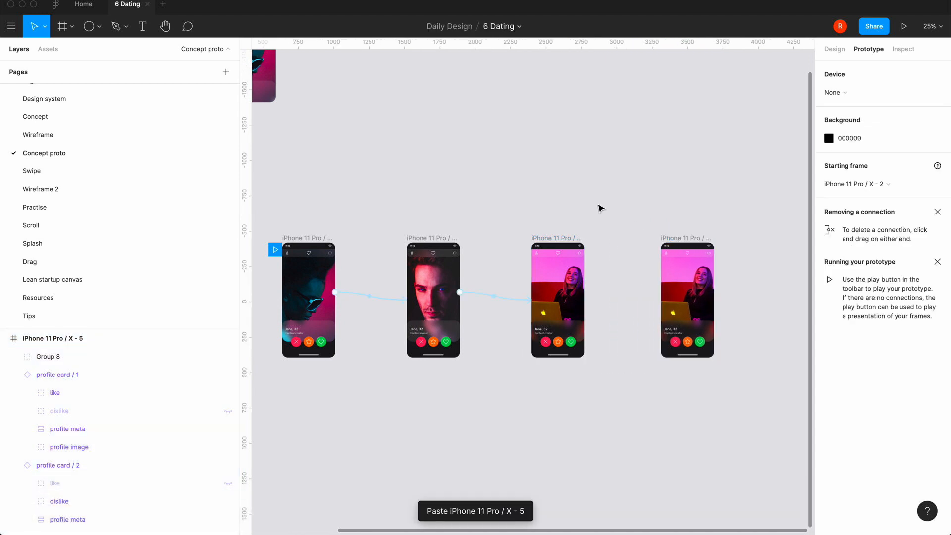
Turn off content clipping for the iPhone 11 Pro / X - 5 frame
key("equal")
scroll(623, 215, "right", 5)
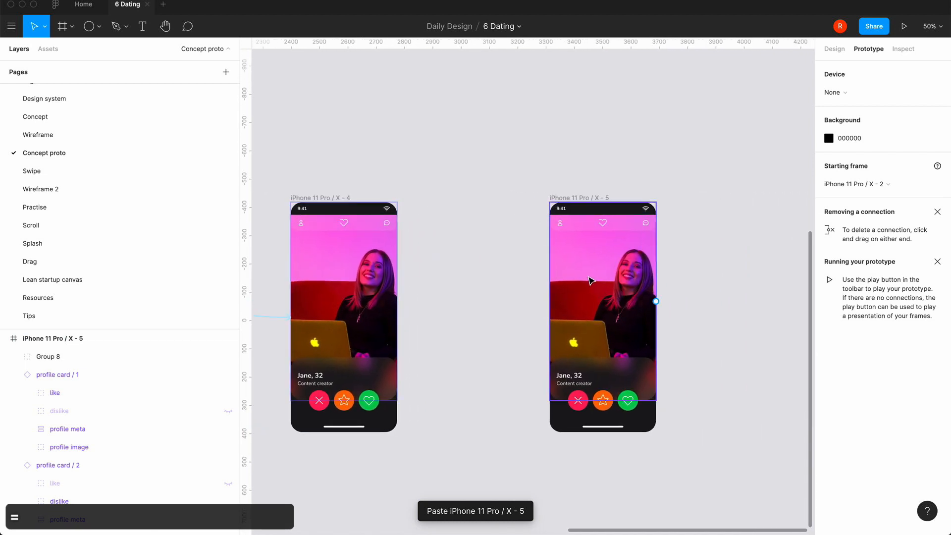
left_click(589, 208)
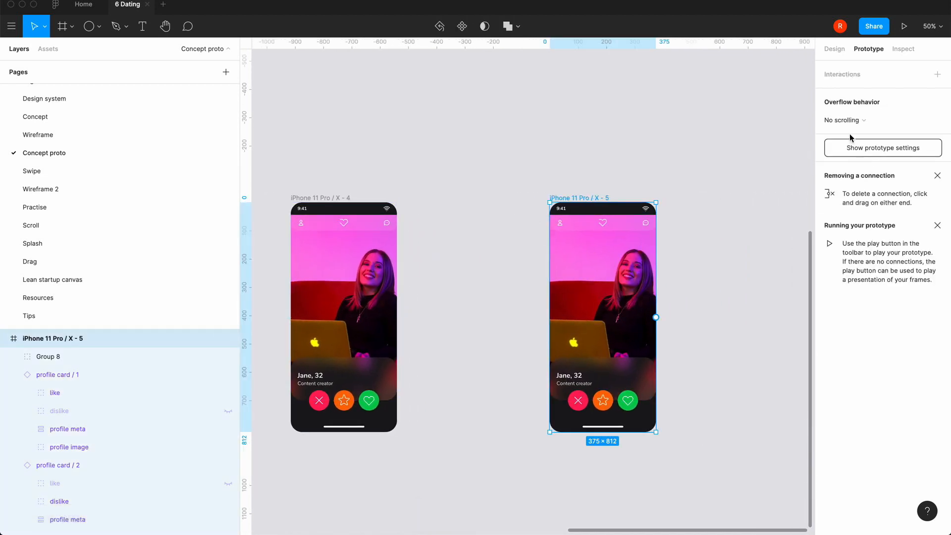
left_click(835, 49)
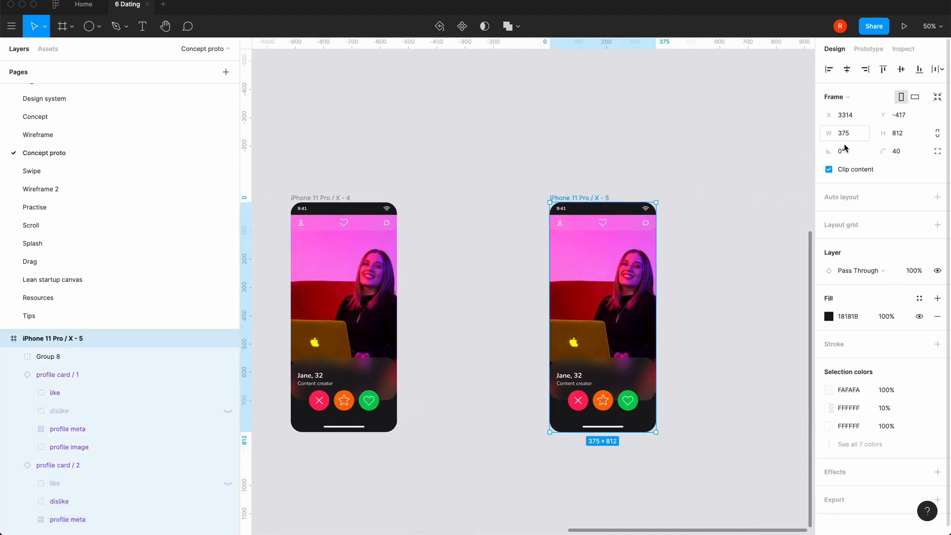
left_click(829, 169)
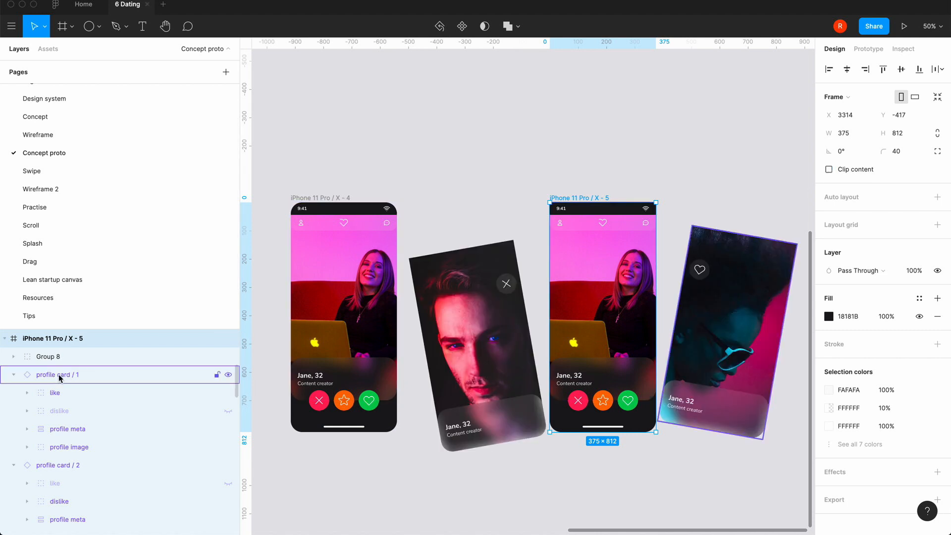
Set the X position of profile card / 3 in iPhone 11 Pro / X - 5 to 400
scroll(61, 466, "down", 4)
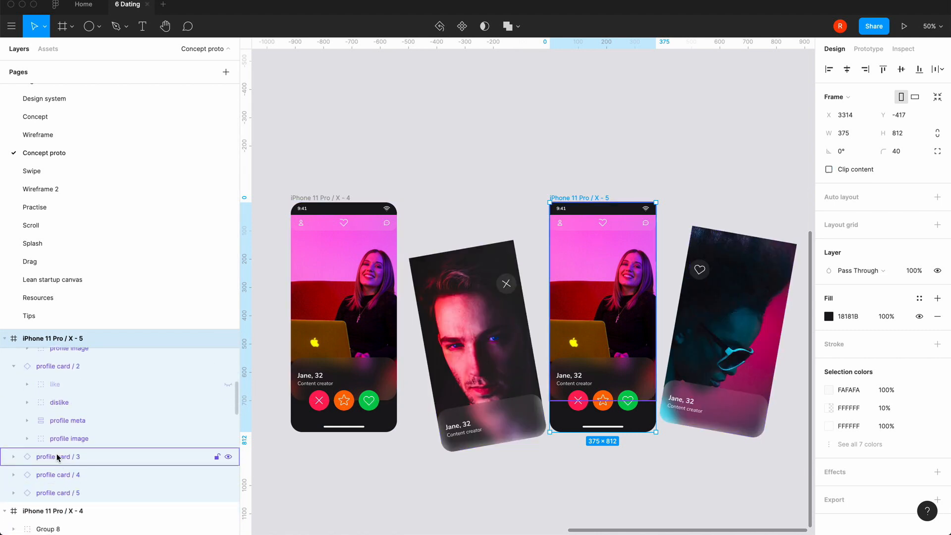
left_click(57, 455)
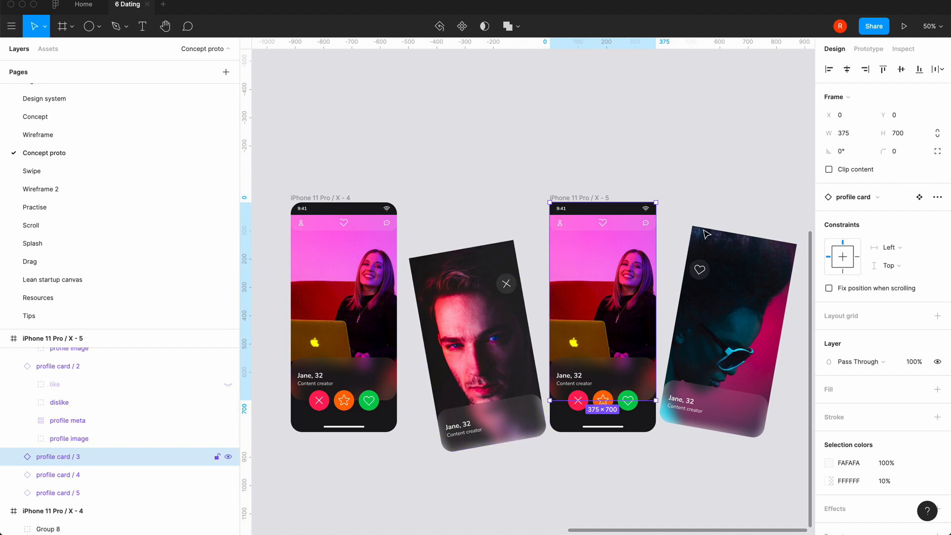
left_click(853, 115)
key("shift+Up")
key("shift+Up")
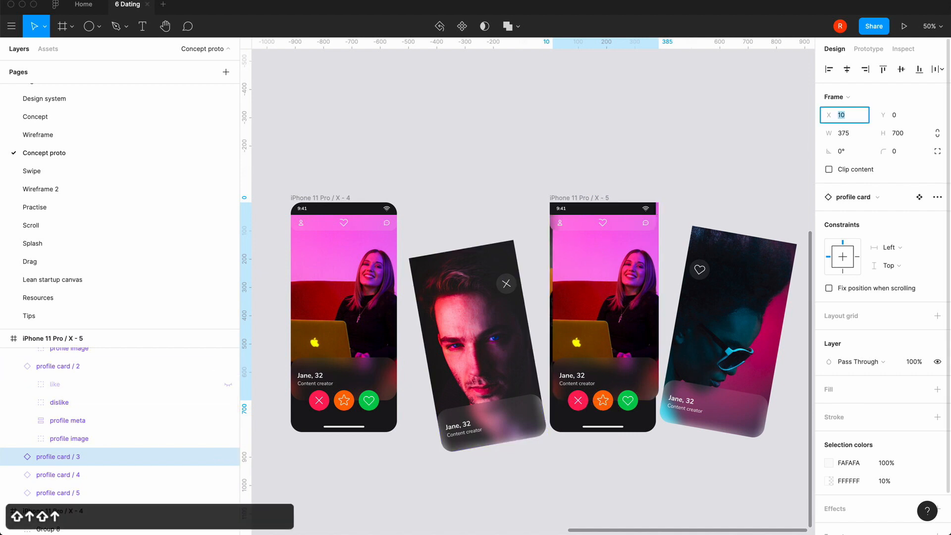
key("shift+Up")
key("shift+Up")
key("shift+Up")
key("shift+Up")
key("shift+Up")
key("shift+Up")
key("shift+Up")
key("shift+Up")
key("shift+Up")
key("shift+Up")
key("shift+Up")
key("shift+Up")
key("shift+Up")
key("shift+Up")
key("shift+Up")
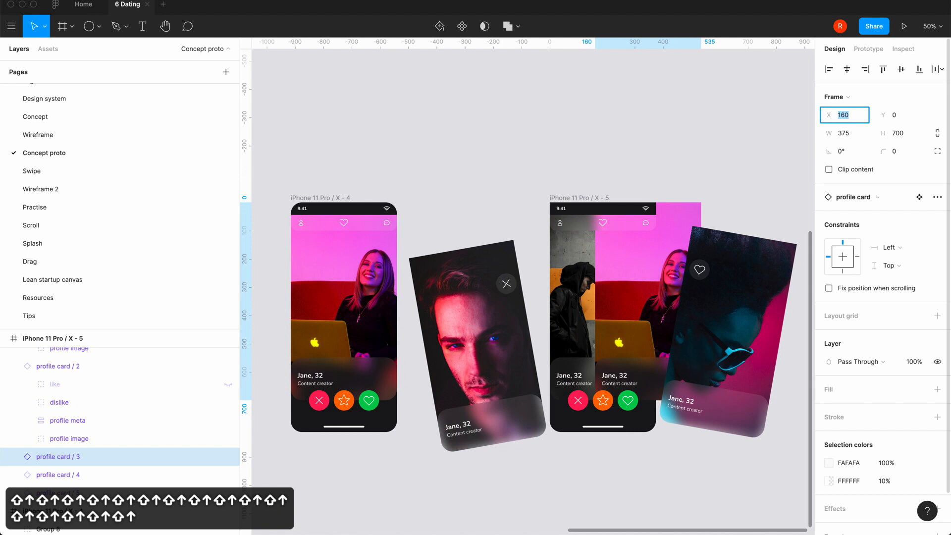
key("shift+Up")
key("shift+Up")
key("shift+Up")
key("shift+Up")
key("shift+Up")
key("shift+Up")
key("shift+Up")
key("shift+Up")
key("shift+Up")
key("shift+Up")
key("shift+Up")
key("shift+Up")
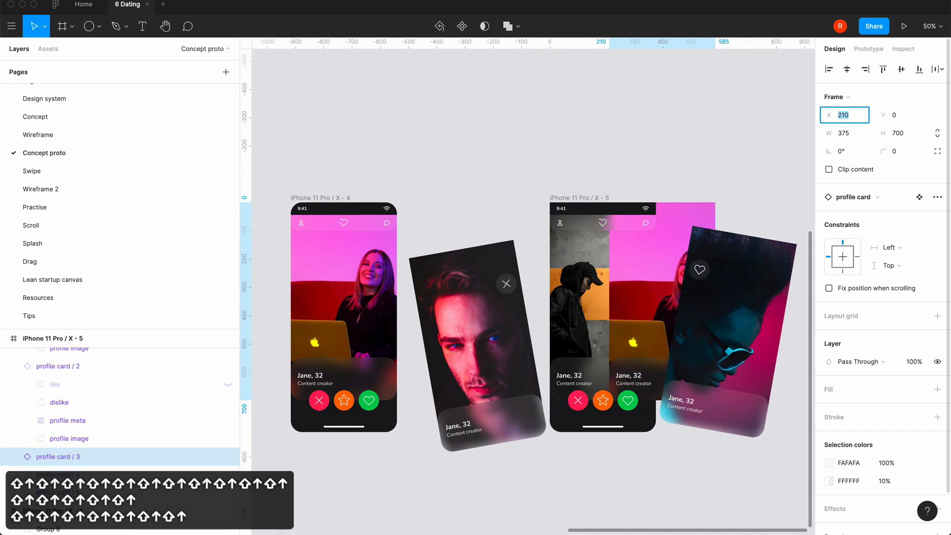
key("shift+Up")
key("shift+Up")
key("shift+Up")
key("shift+Up")
key("shift+Up")
key("shift+Up")
key("shift+Up")
key("shift+Up")
key("shift+Up")
key("shift+Up")
key("shift+Up")
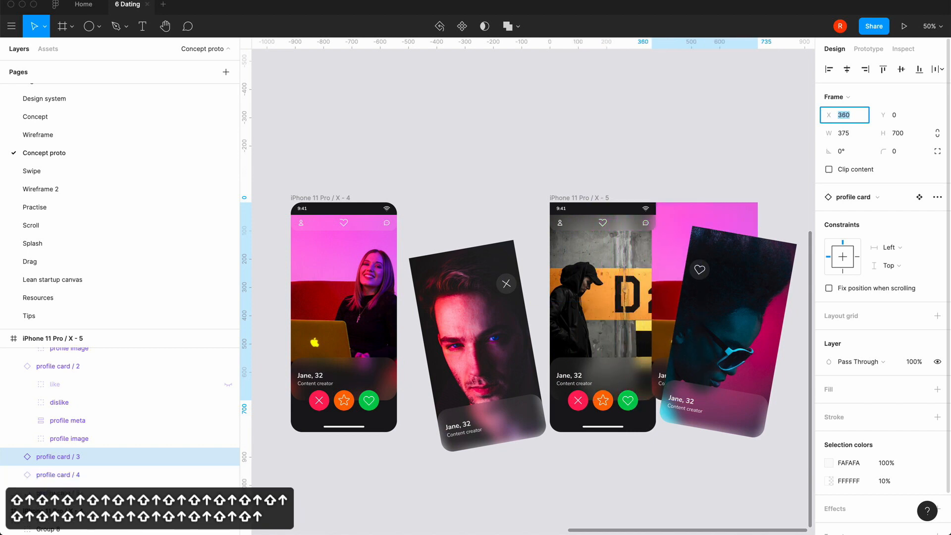
key("shift+Up")
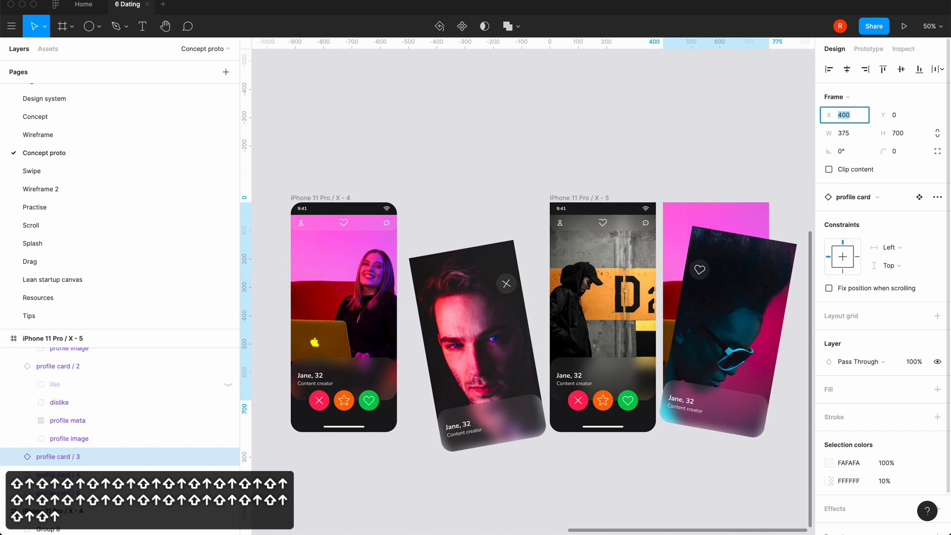
Set the Y position of profile card / 3 in iPhone 11 Pro / X - 5 to 100
left_click(913, 117)
key("shift+Up")
key("shift+Up")
key("shift+Up")
key("shift+Up")
key("shift+Up")
key("shift+Up")
key("shift+Up")
key("shift+Up")
key("shift+Up")
key("shift+Up")
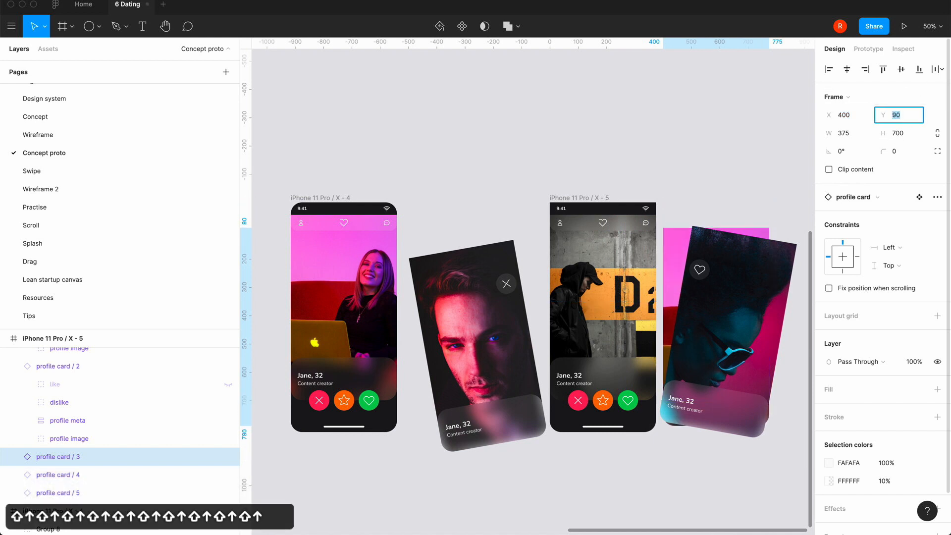
Rotate profile card / 3 in iPhone 11 Pro / X - 5 to -10°
left_click(853, 155)
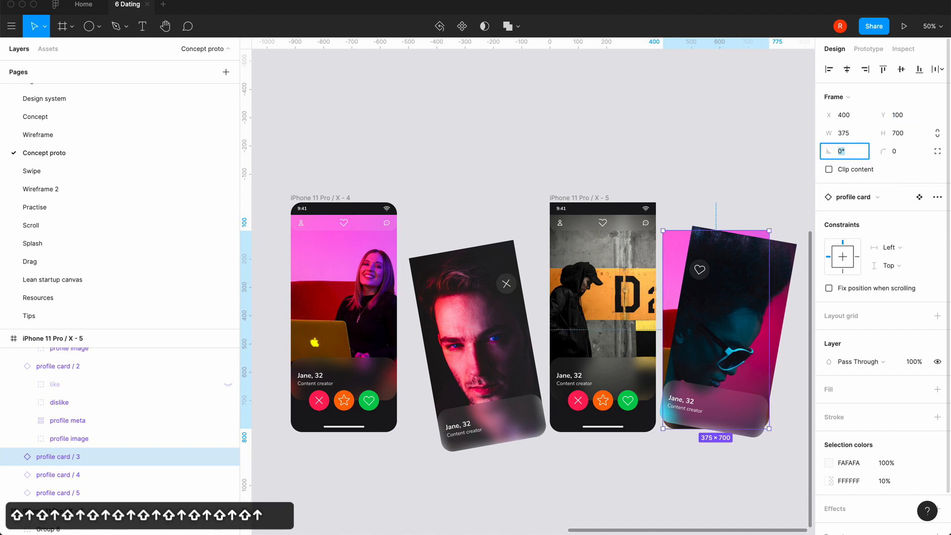
key("shift+Up")
key("shift+Down")
key("shift+Down")
key("shift+Down")
key("shift+Up")
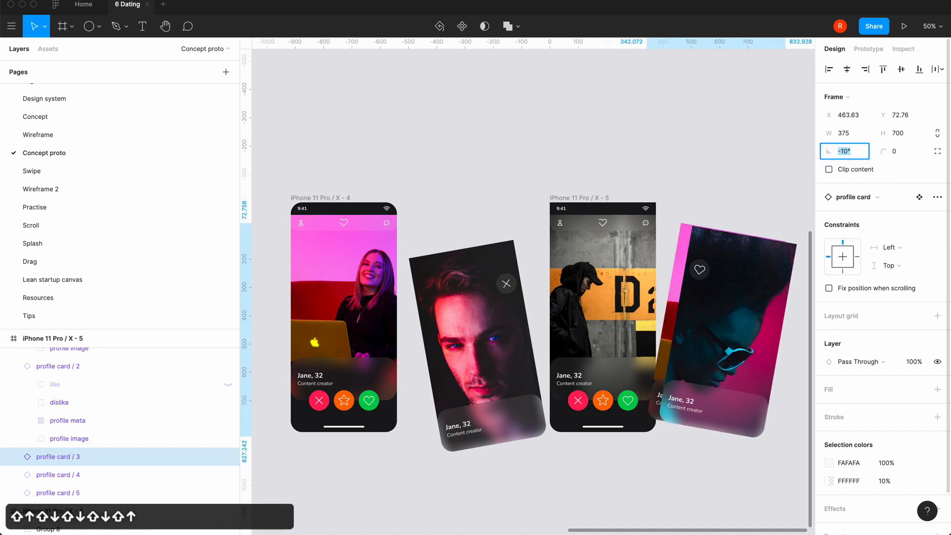
Move the tilted profile card / 3 farther off-screen, to an X position of 503.63
left_click(852, 121)
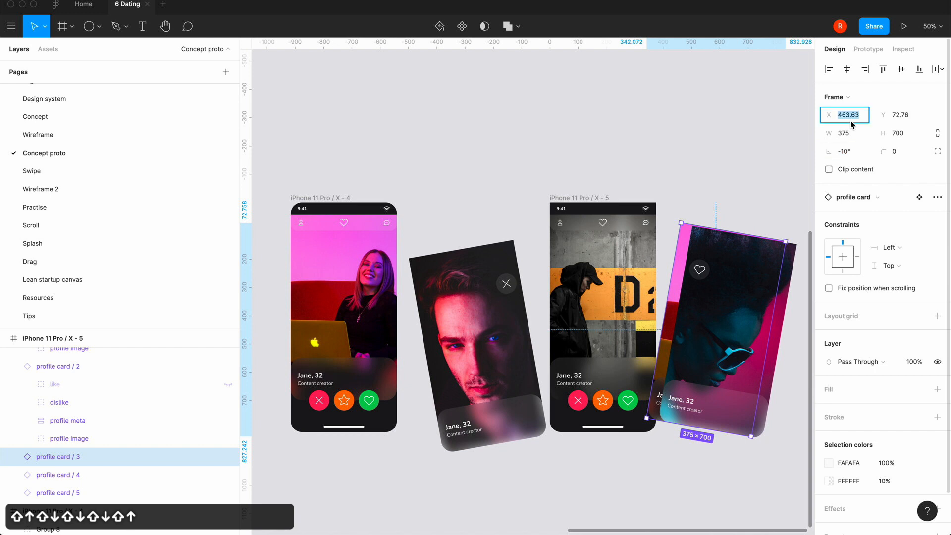
key("shift+Up")
key("shift+Up")
key("shift+Up")
key("shift+Up")
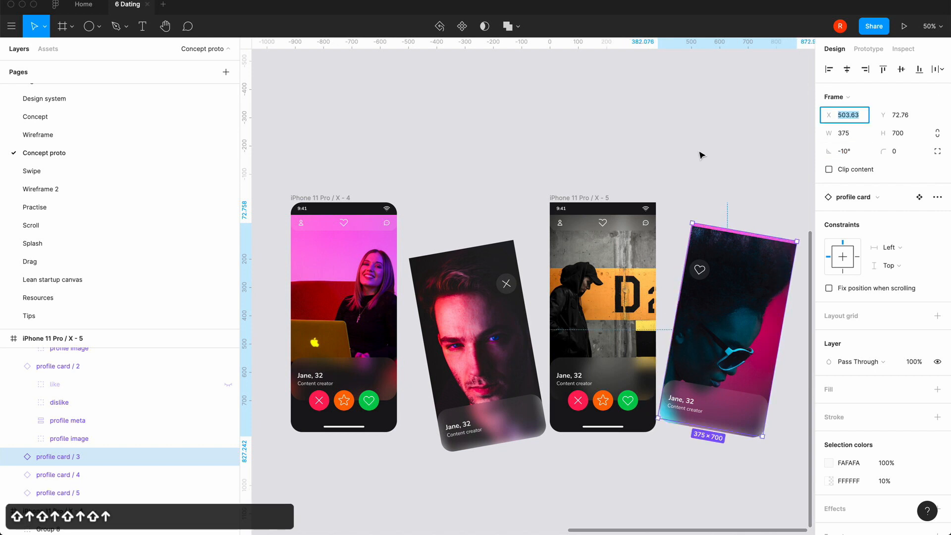
Show the like layer inside the tilted profile card / 3 of iPhone 11 Pro / X - 5
left_click(13, 457)
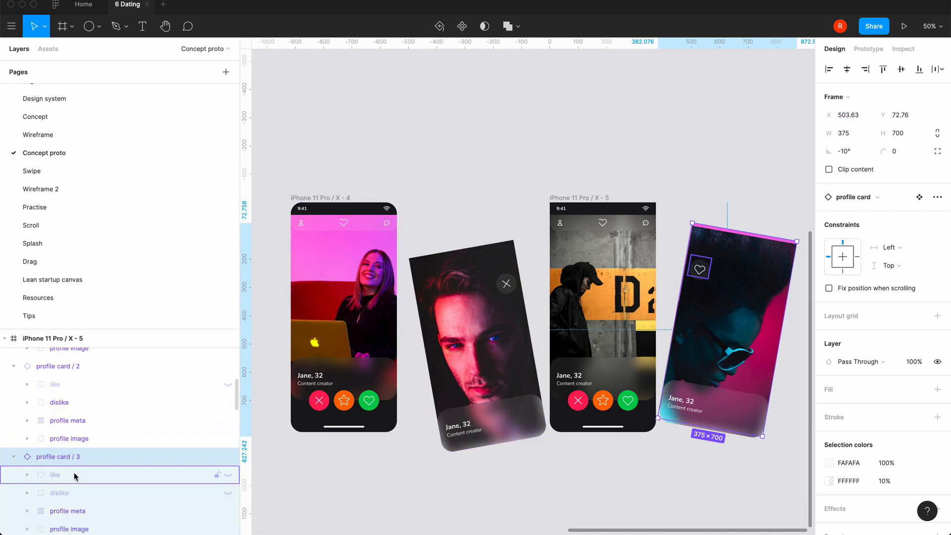
left_click(229, 476)
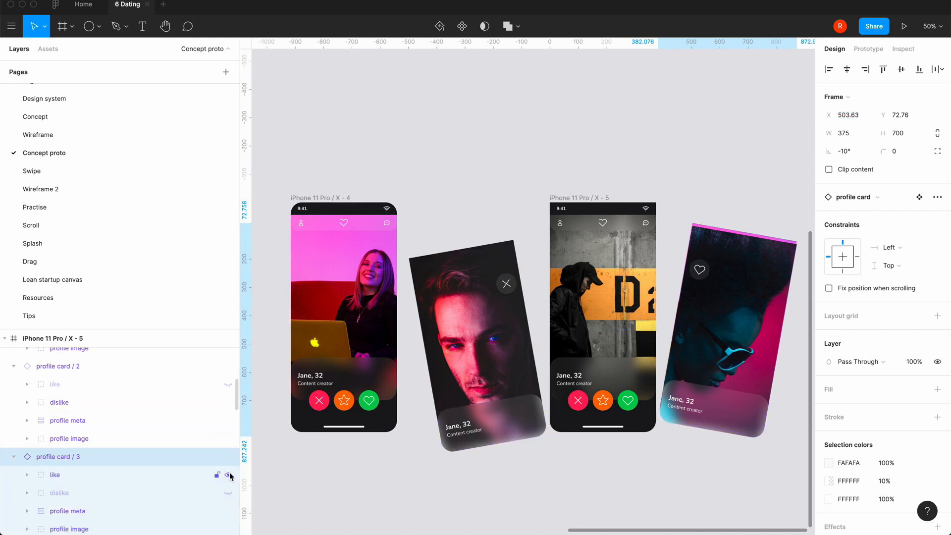
left_click(439, 476)
Turn content clipping back on for the iPhone 11 Pro / X - 5 frame
left_click(552, 198)
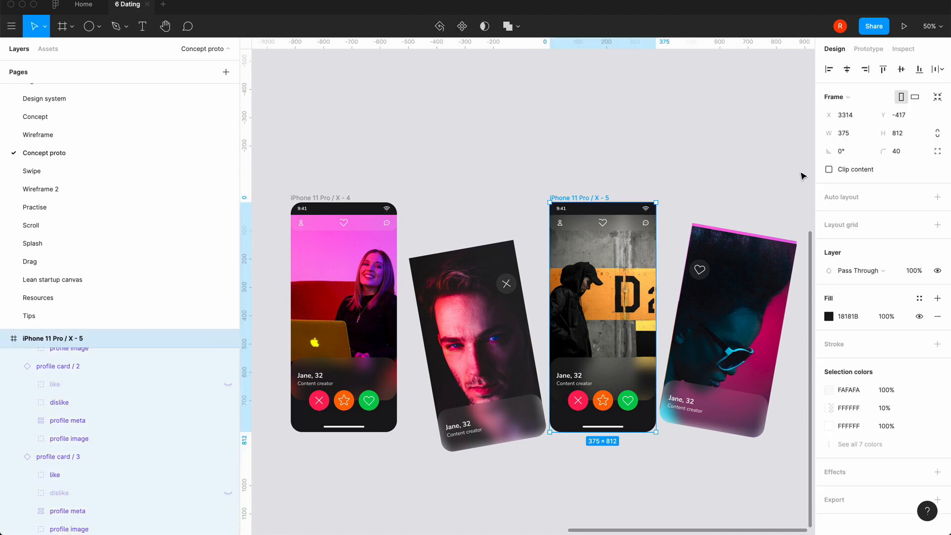
left_click(829, 169)
left_click(502, 276)
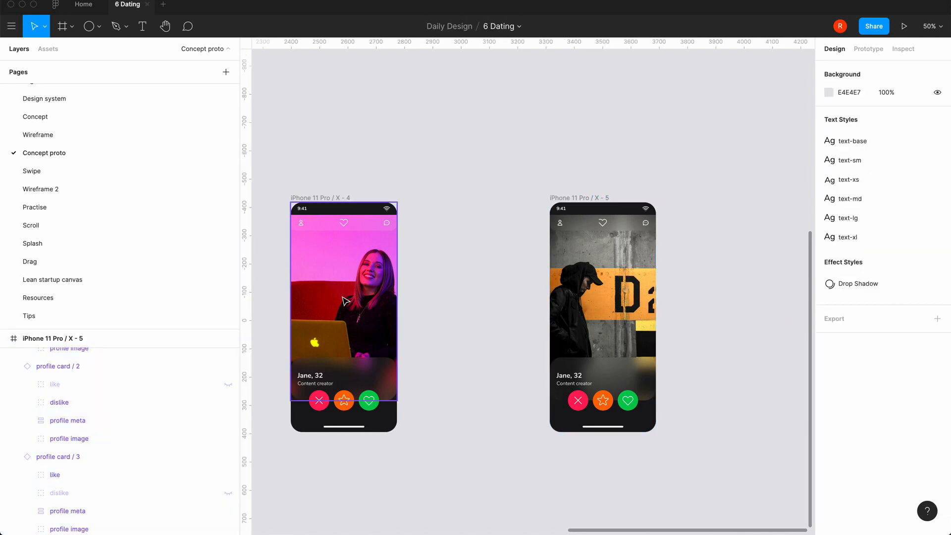
Try to link profile card / 3 in iPhone 11 Pro / X - 4 to iPhone 11 Pro / X - 5 with a prototype connection
left_click(356, 300)
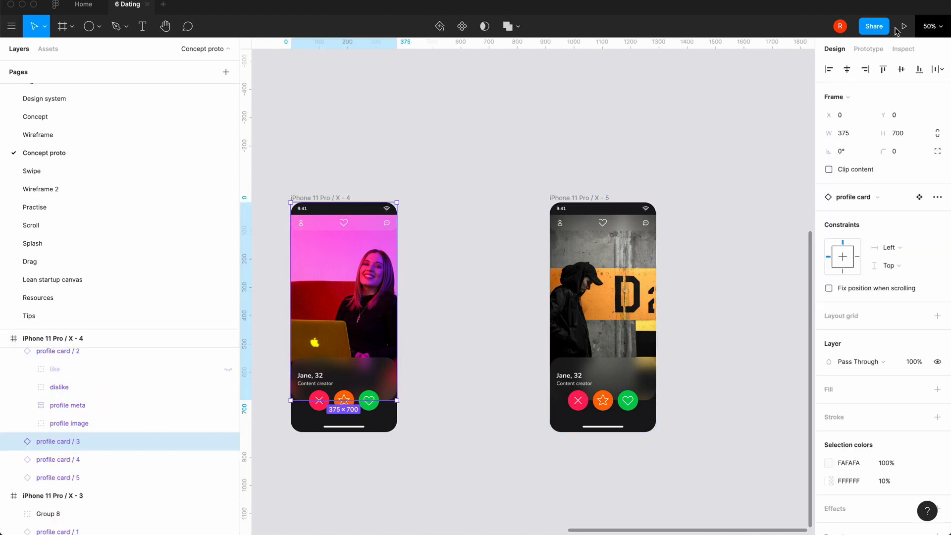
left_click(868, 49)
left_click_drag(397, 301, 635, 331)
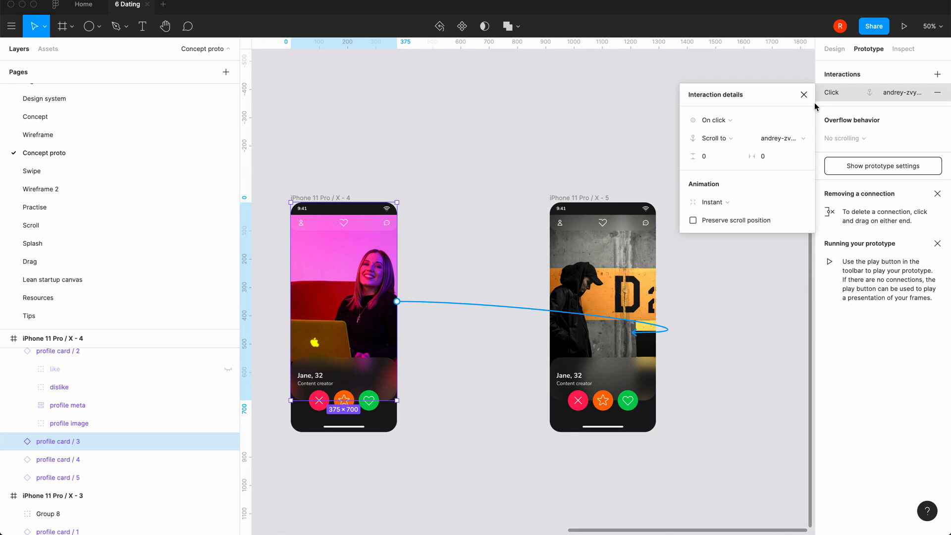
left_click(792, 137)
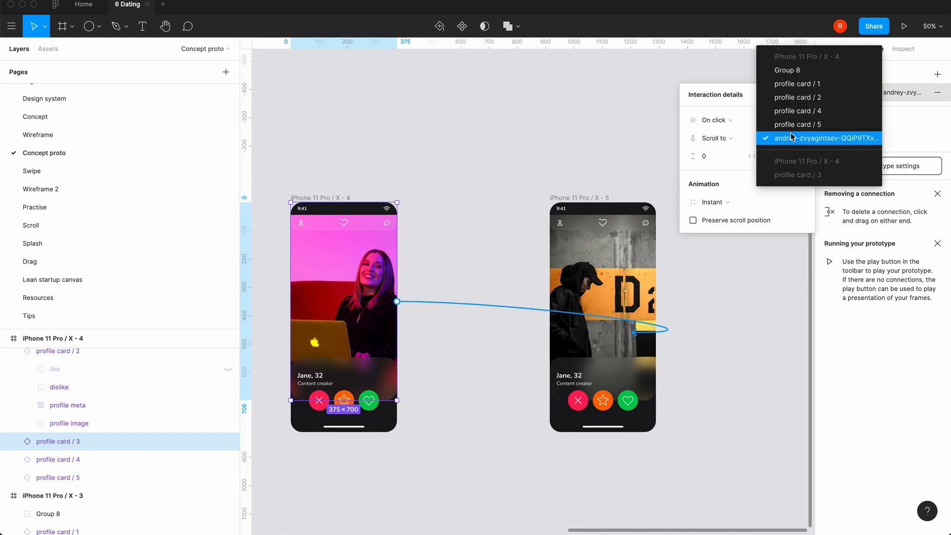
left_click(792, 137)
left_click(802, 94)
left_click(708, 144)
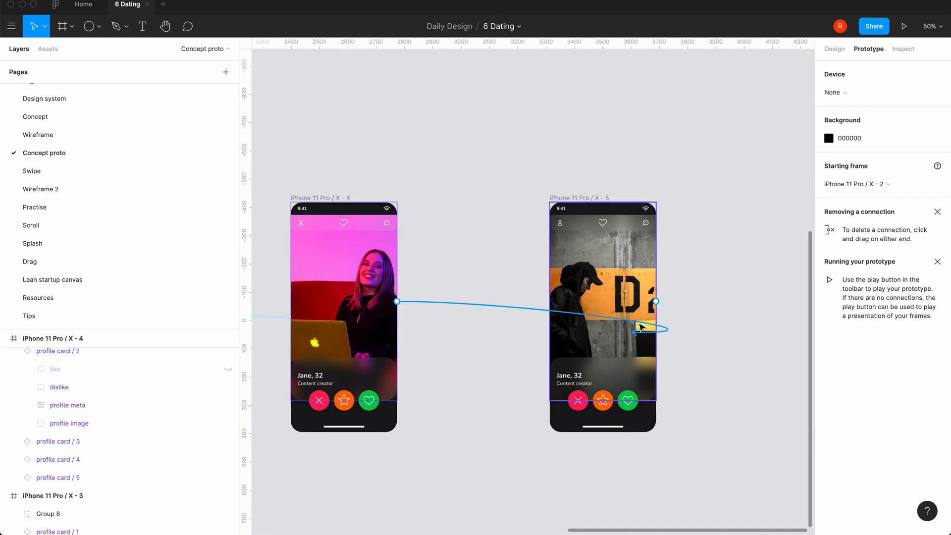
Preview the prototype by swiping the first profile card off-screen right and the second one left
left_click(908, 34)
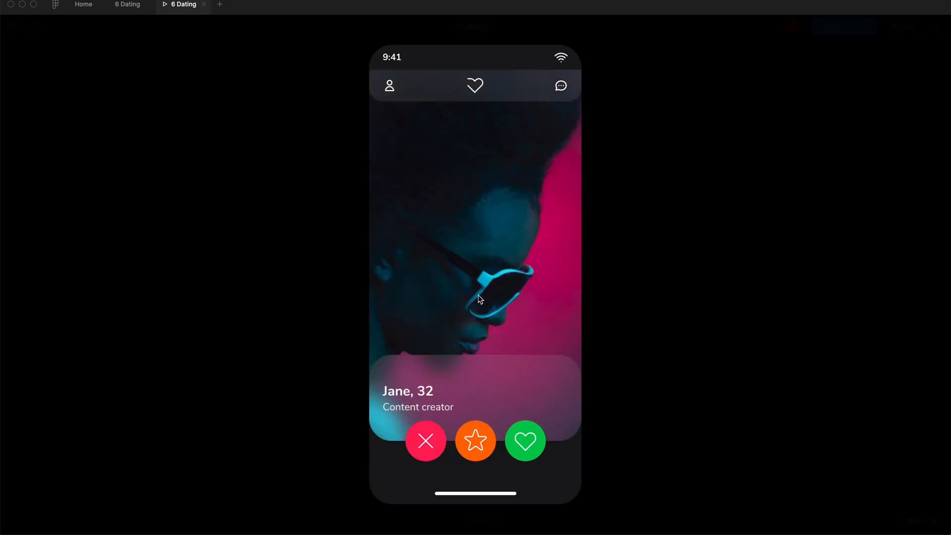
left_click_drag(424, 291, 690, 346)
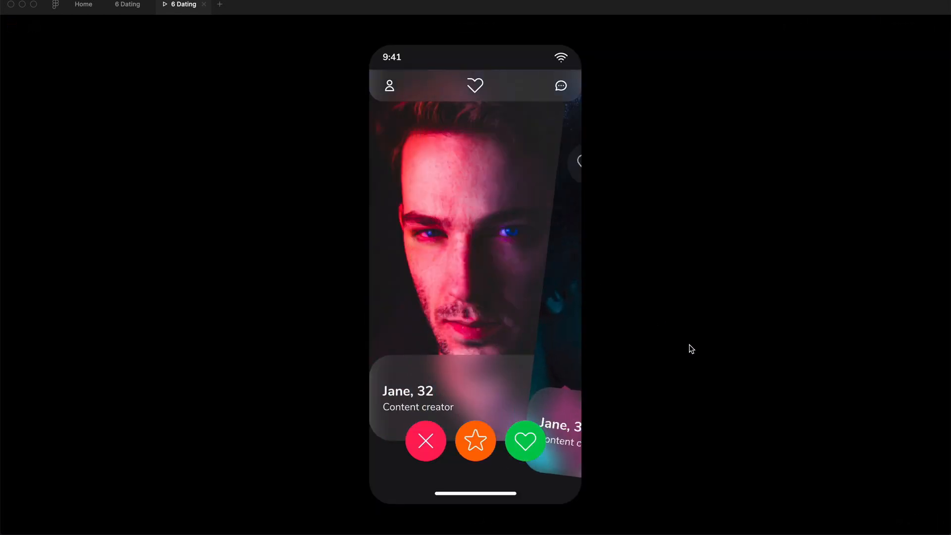
left_click_drag(484, 273, 329, 299)
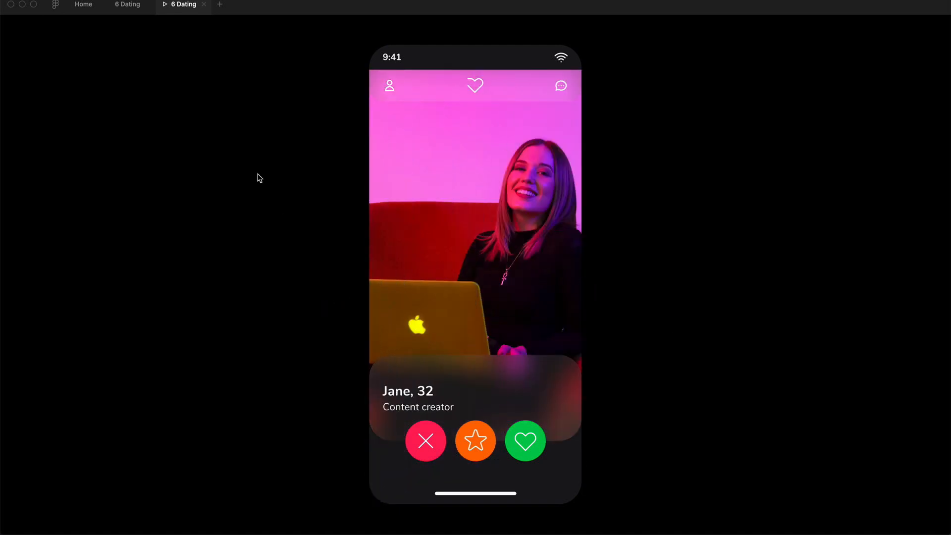
left_click(204, 4)
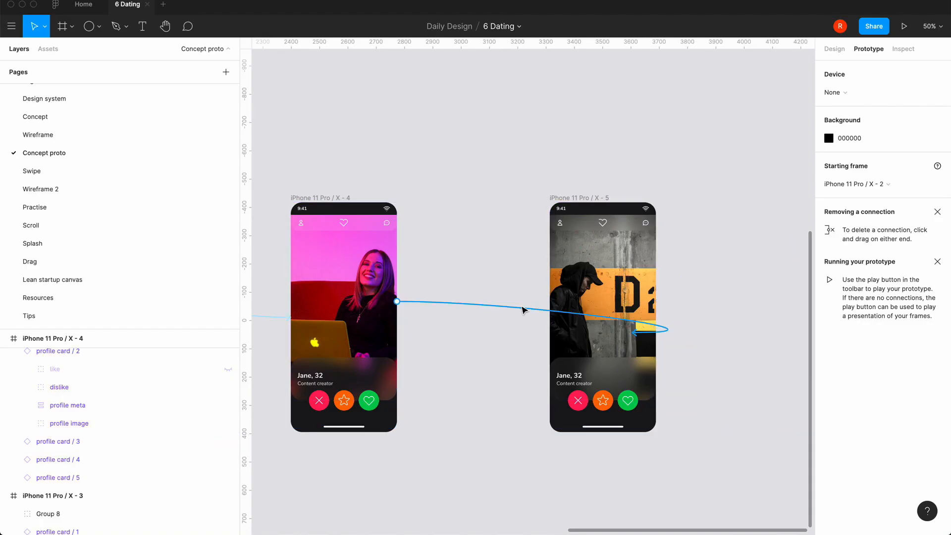
Change the profile card / 3 interaction in iPhone 11 Pro / X - 4 to On drag, navigating to iPhone 11 Pro / X - 5
left_click(523, 311)
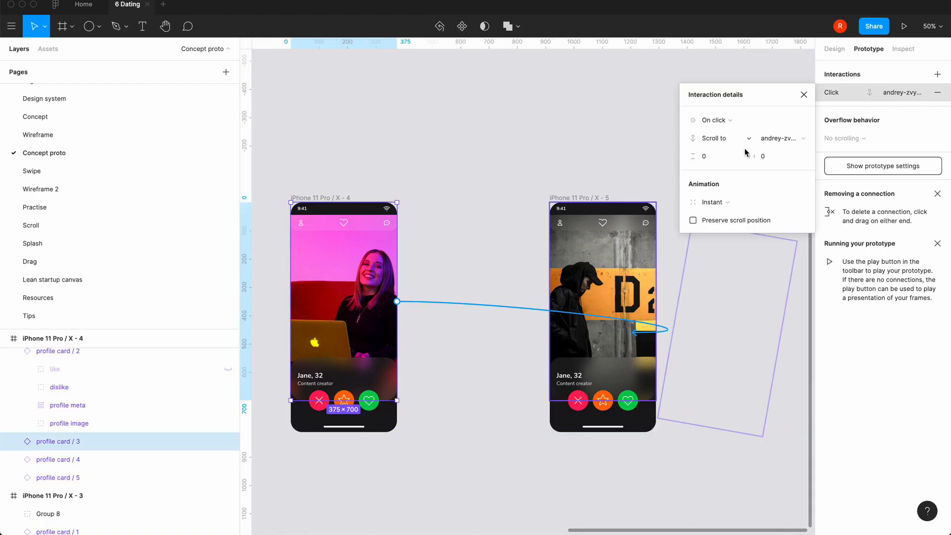
left_click(727, 123)
left_click(727, 132)
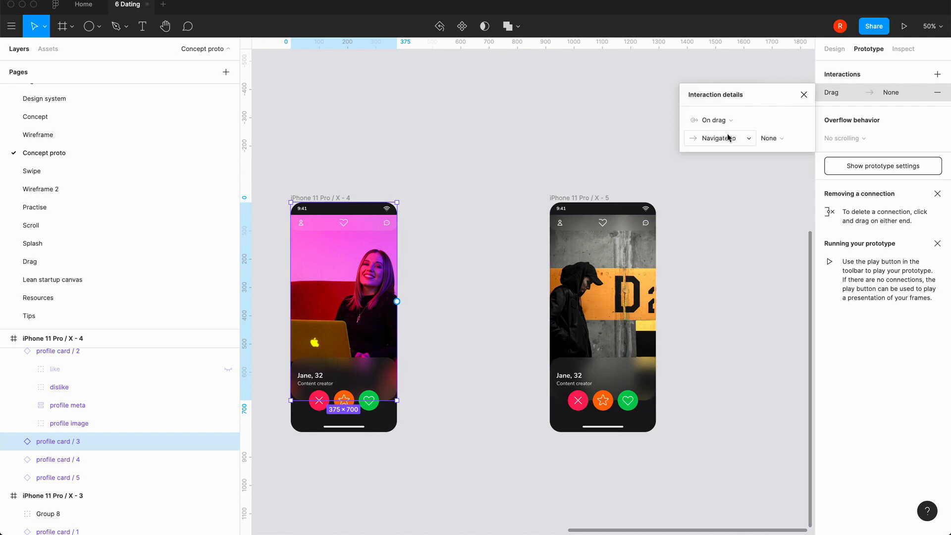
left_click(772, 139)
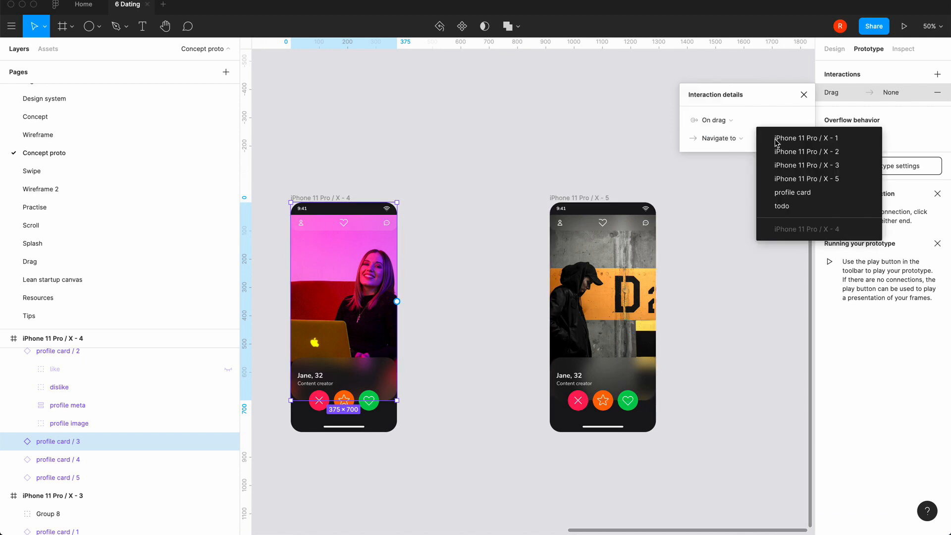
left_click(813, 179)
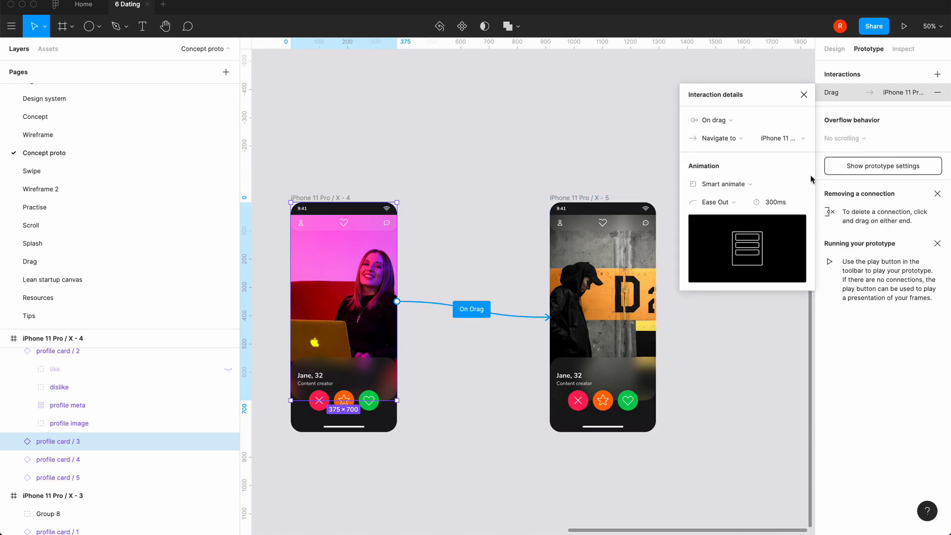
left_click(804, 97)
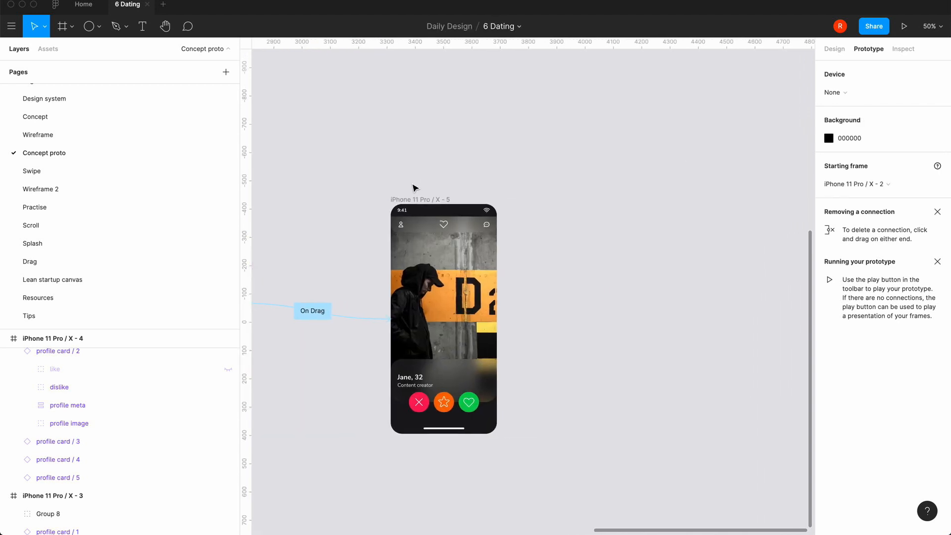
Duplicate the iPhone 11 Pro / X - 5 frame and place the copy to its right at an X position of about 4193
left_click(412, 200)
key("super+c")
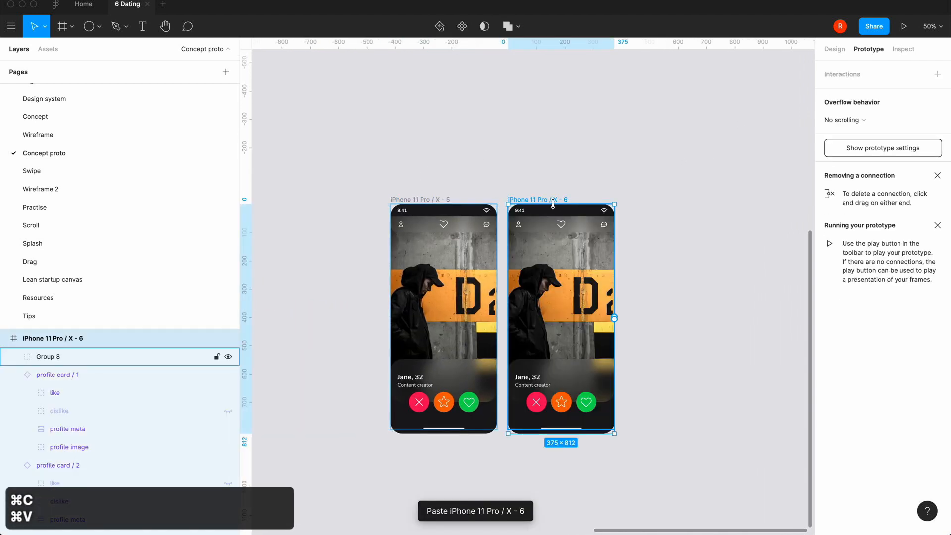
left_click_drag(553, 204, 685, 204)
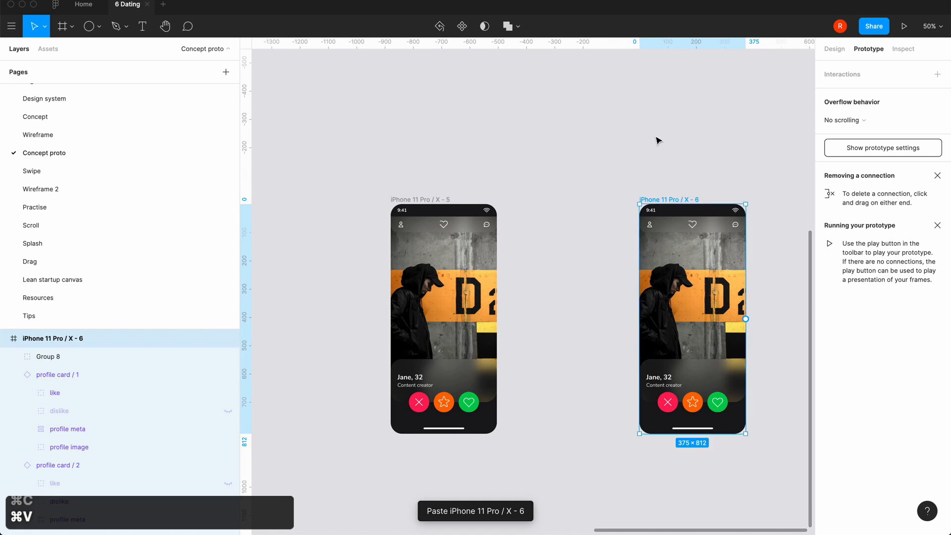
left_click(657, 137)
scroll(654, 134, "right", 4)
Turn off content clipping for the iPhone 11 Pro / X - 6 frame
left_click(562, 201)
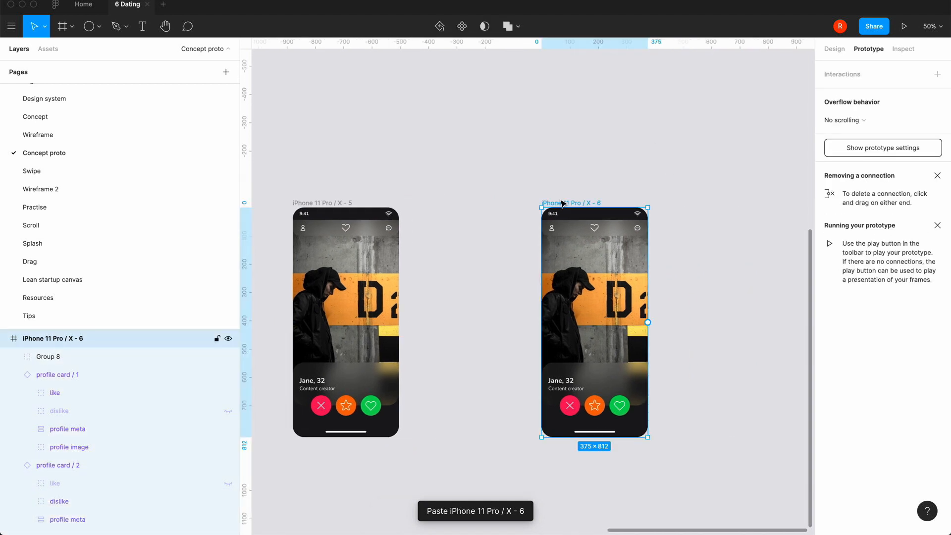
left_click(835, 49)
left_click(829, 170)
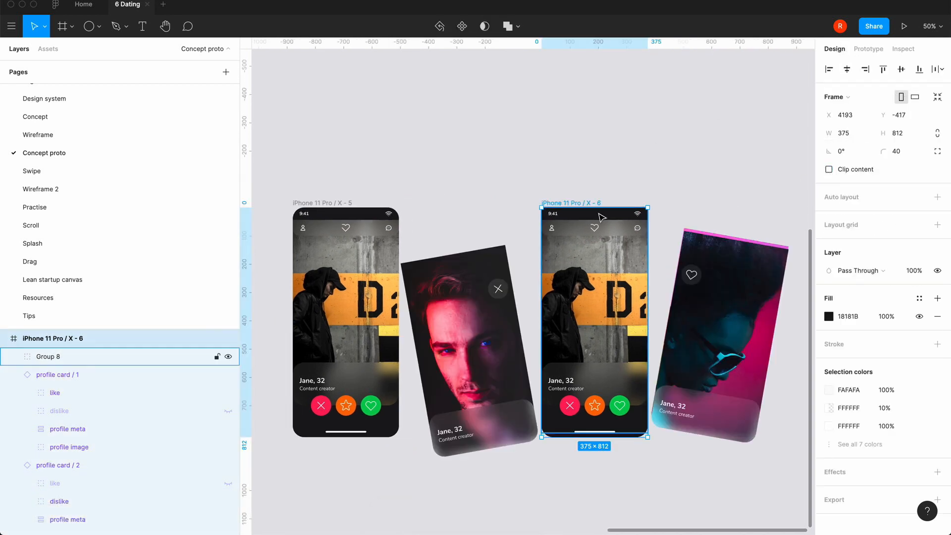
Shift profile card / 4 in iPhone 11 Pro / X - 6 off-screen to the left, to an X position of -400
left_click(599, 282)
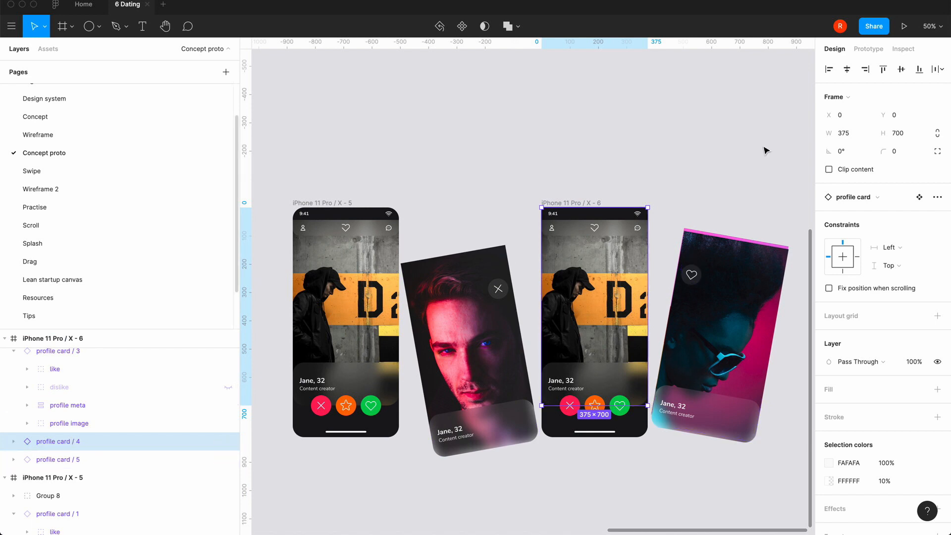
left_click(842, 115)
key("shift+Up")
key("shift+Up")
key("shift+Up")
key("shift+Down")
key("shift+Down")
key("shift+Down")
key("shift+Down")
key("shift+Down")
key("shift+Down")
key("shift+Down")
key("shift+Down")
key("shift+Down")
key("shift+Down")
key("shift+Down")
key("shift+Down")
key("shift+Down")
key("shift+Down")
key("shift+Down")
key("shift+Down")
key("shift+Down")
key("shift+Down")
key("shift+Down")
key("shift+Down")
key("shift+Down")
key("shift+Down")
key("shift+Down")
key("shift+Down")
key("shift+Down")
key("shift+Down")
key("shift+Down")
key("shift+Down")
key("shift+Down")
key("shift+Down")
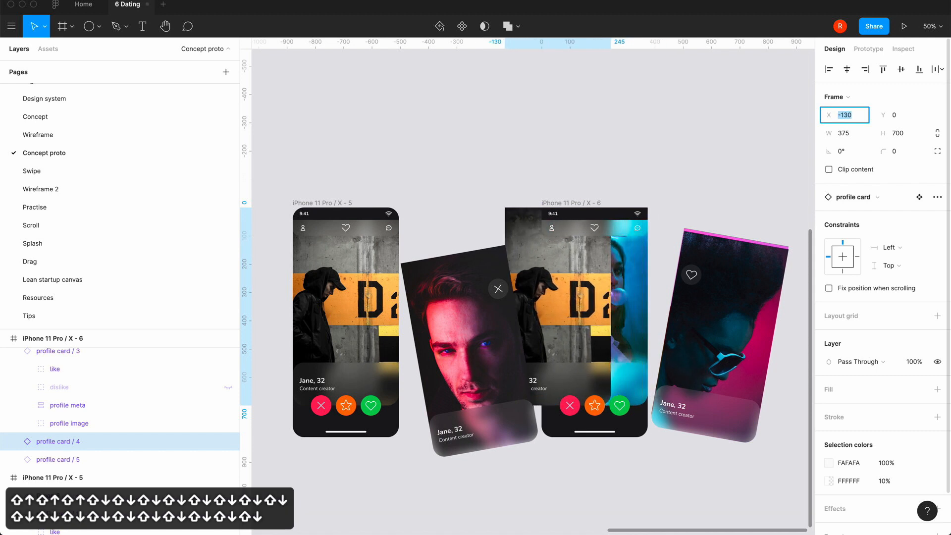
key("shift+Down")
key("shift+Down")
key("shift+Down")
key("shift+Down")
key("shift+Down")
key("shift+Down")
key("shift+Down")
key("shift+Down")
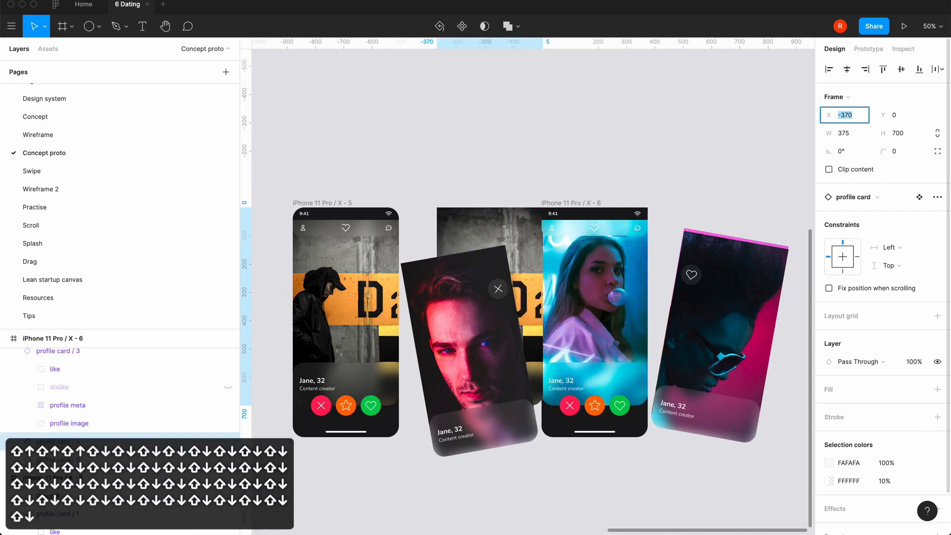
Lower profile card / 4 and rotate it 10°, bringing its Y position to 187.88
left_click(907, 116)
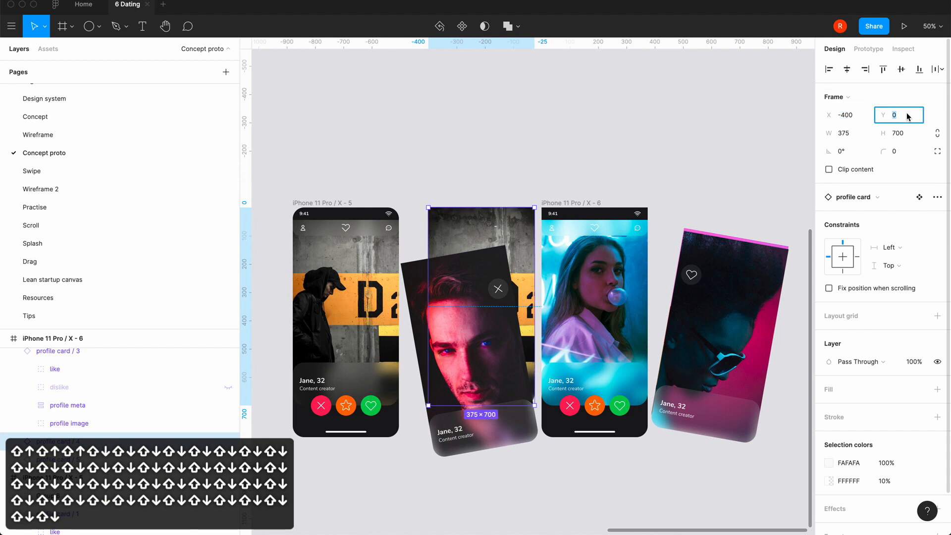
key("shift+Up")
key("shift+Up")
key("shift+Up")
key("shift+Up")
key("shift+Up")
key("shift+Up")
key("shift+Up")
key("shift+Up")
key("shift+Up")
key("shift+Up")
key("shift+Up")
key("shift+Up")
key("shift+Up")
key("shift+Up")
key("shift+Up")
key("shift+Up")
key("shift+Up")
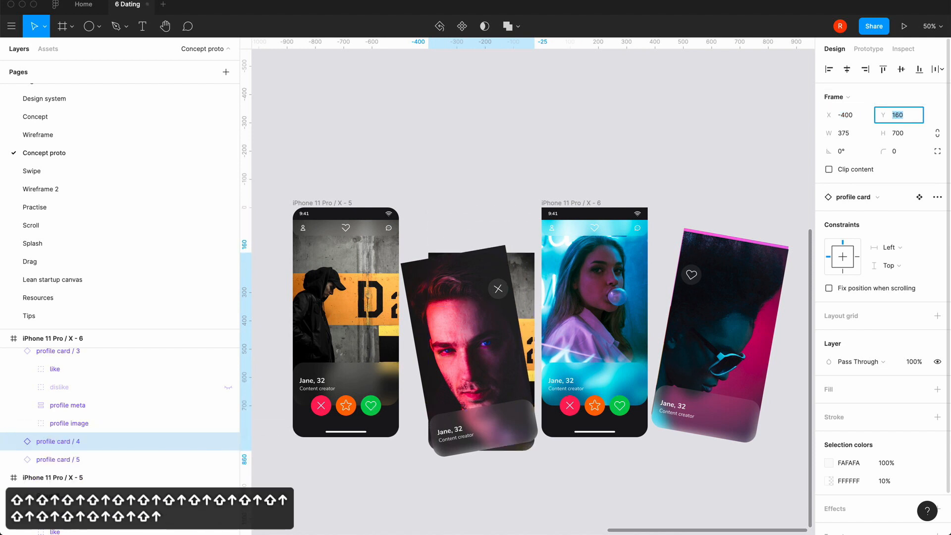
key("shift+Down")
key("shift+Down")
left_click(850, 151)
key("shift+Up")
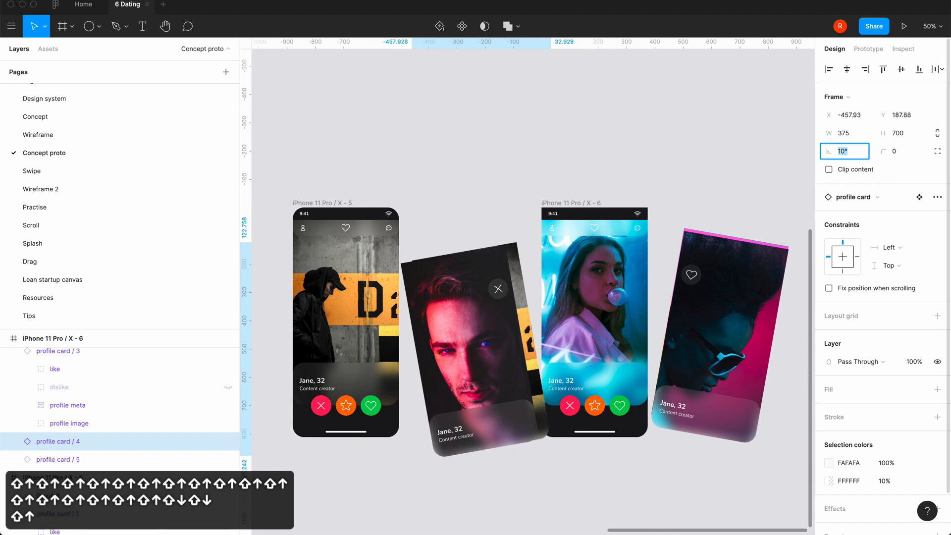
Move the tilted profile card / 4 farther off-screen left, to an X position of -487.93
left_click(850, 118)
key("shift+Up")
key("shift+Up")
key("shift+Down")
key("shift+Down")
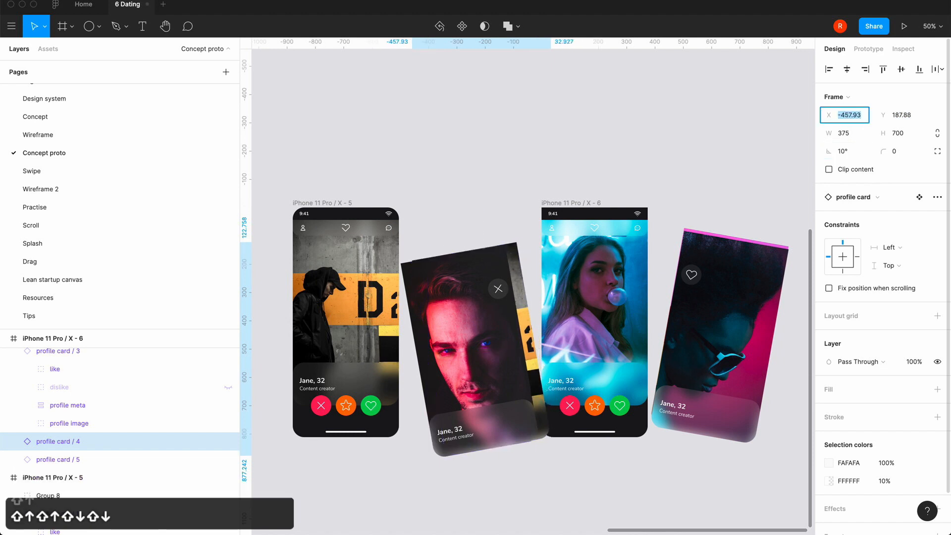
key("shift+Down")
key("shift+Down")
key("shift+Down")
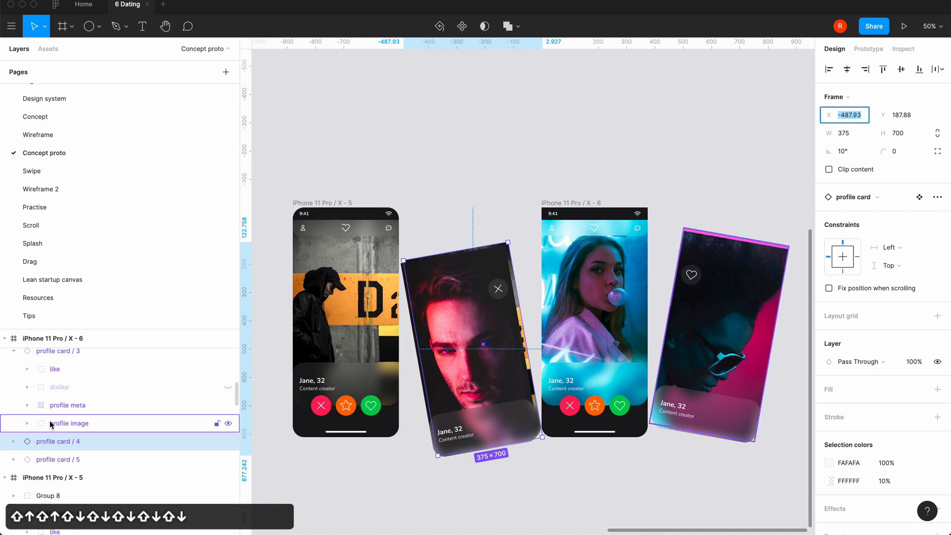
Show the dislike layer inside the tilted profile card / 4 and turn content clipping back on for iPhone 11 Pro / X - 6
left_click(13, 442)
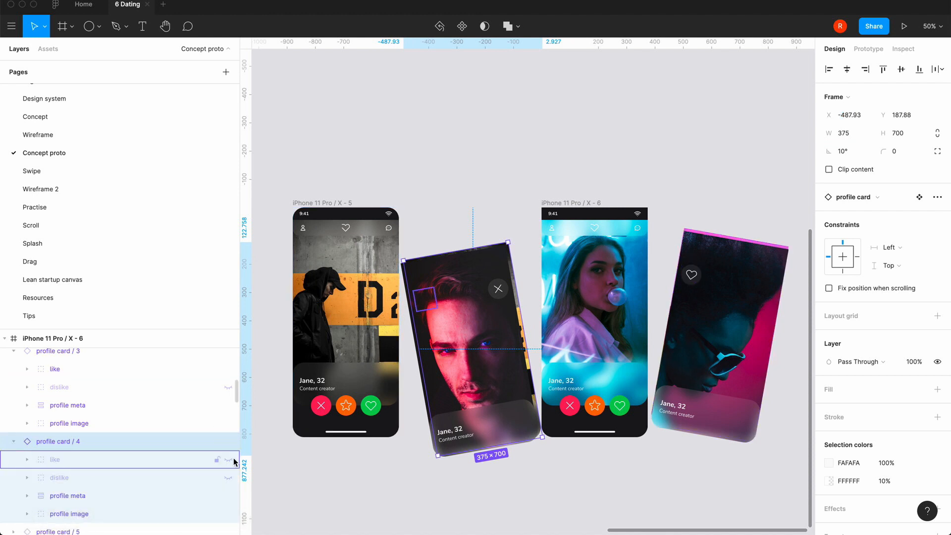
left_click(228, 478)
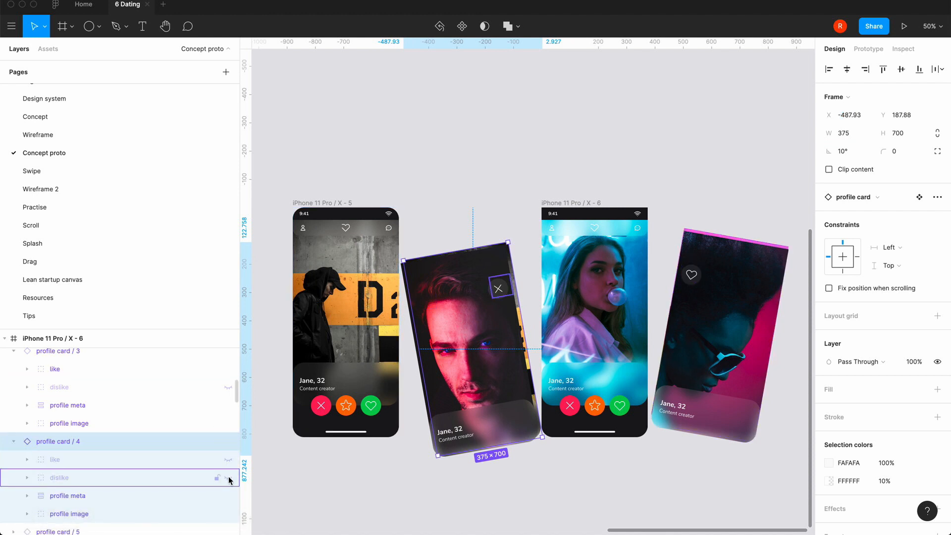
left_click(376, 488)
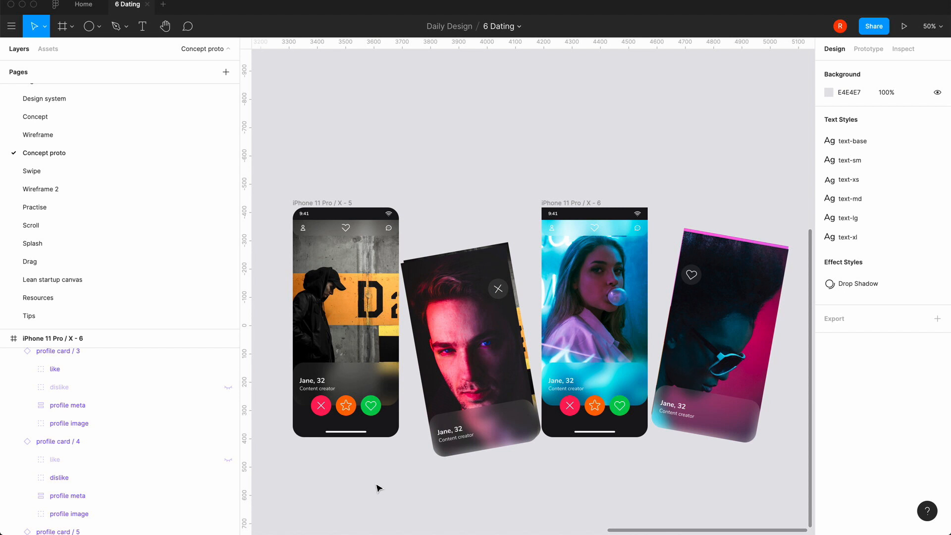
left_click(562, 203)
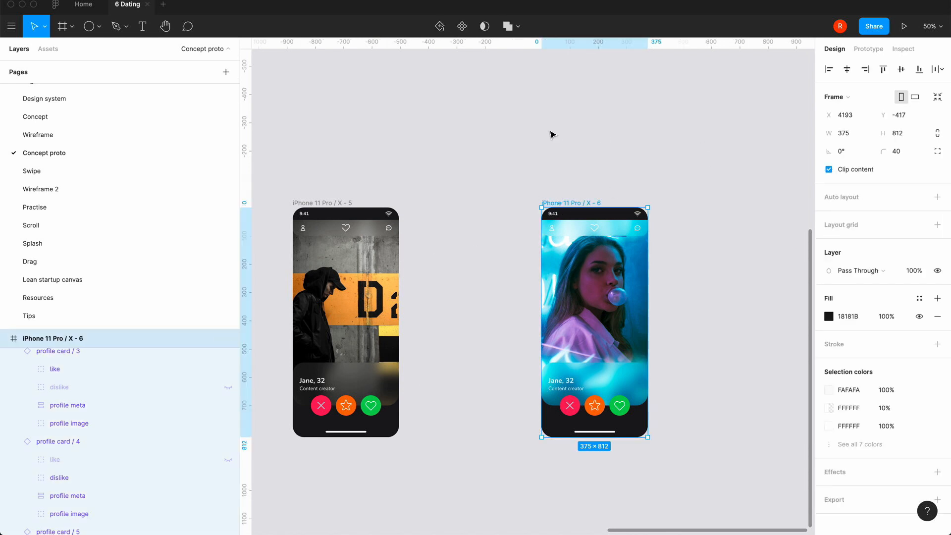
left_click(552, 134)
Link profile card / 4 in iPhone 11 Pro / X - 5 to iPhone 11 Pro / X - 6 with an On drag interaction
left_click(340, 209)
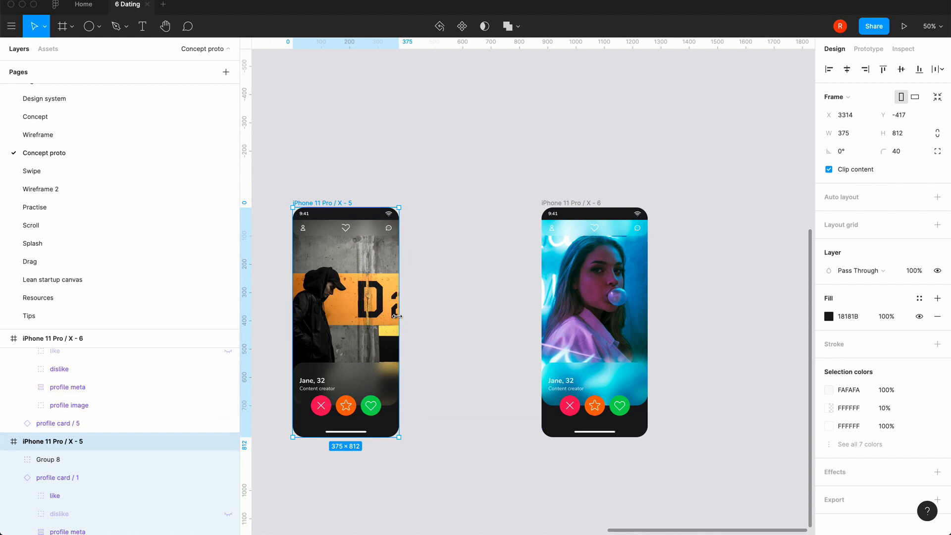
left_click(337, 188)
left_click(323, 204)
left_click(377, 311)
left_click(872, 48)
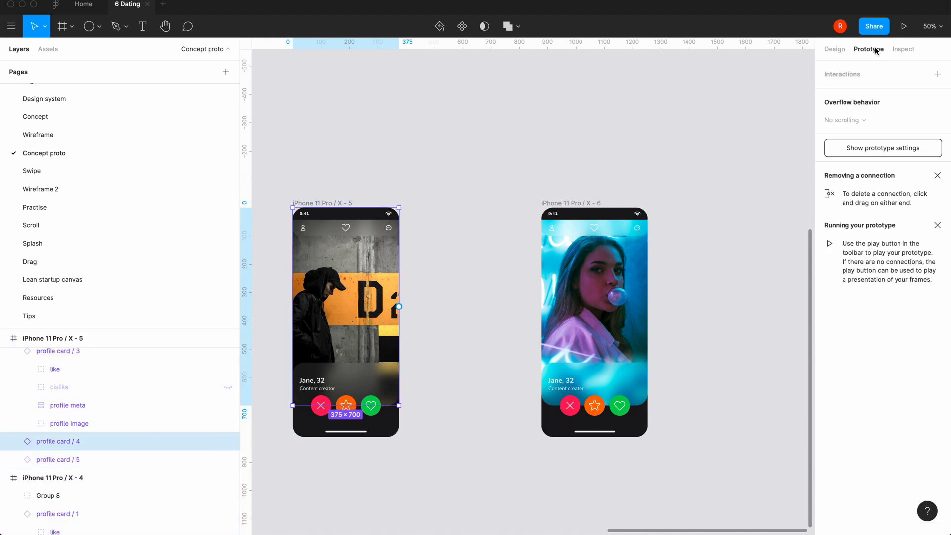
left_click_drag(399, 306, 640, 316)
left_click(737, 121)
left_click(732, 132)
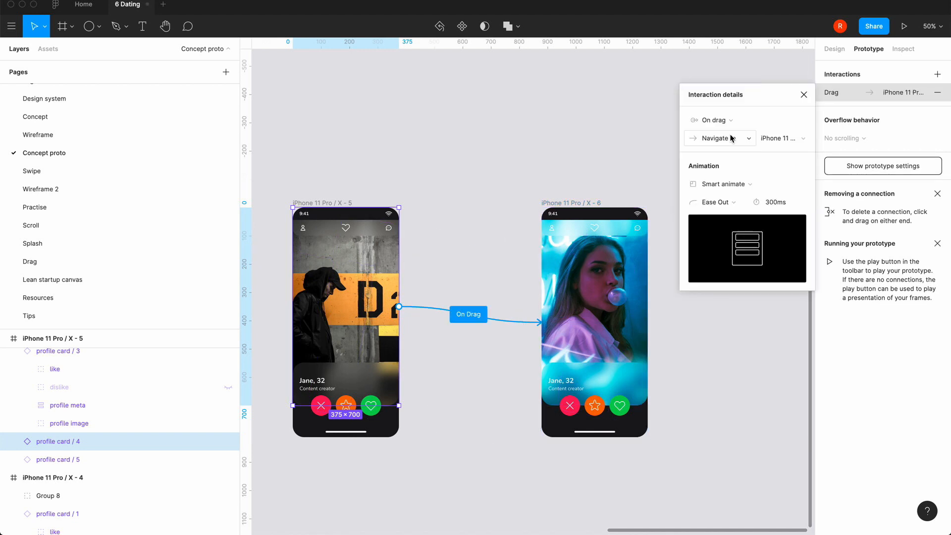
Change the destination of the profile card / 4 drag interaction to the profile card component
left_click(779, 139)
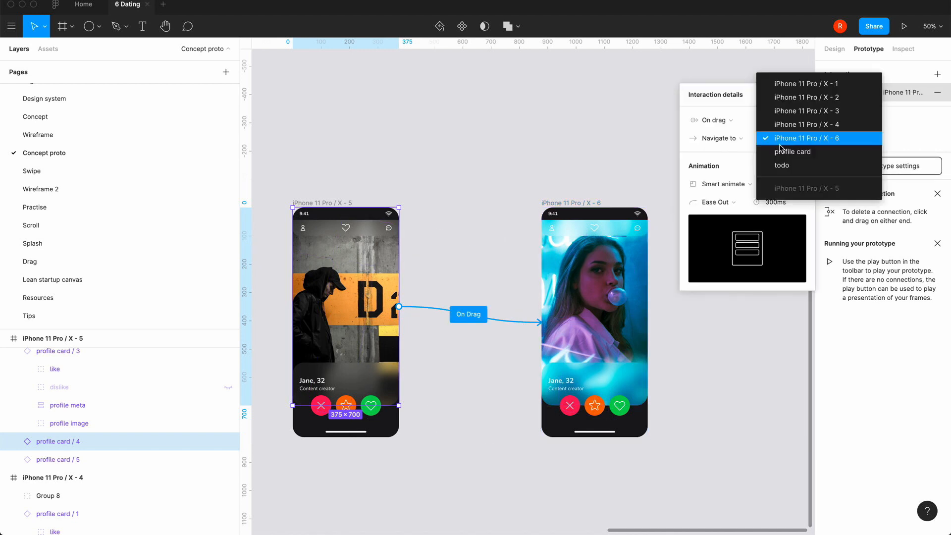
left_click(781, 150)
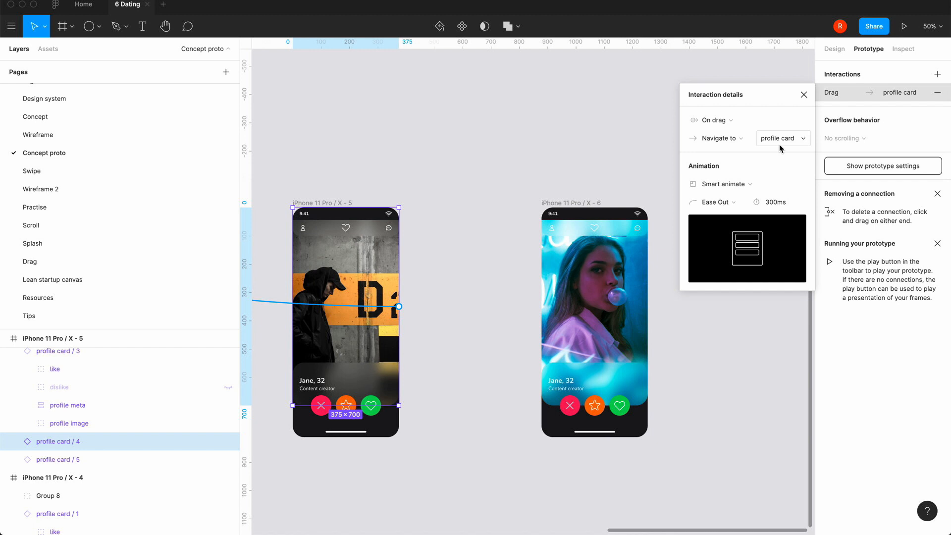
left_click(804, 95)
left_click(711, 145)
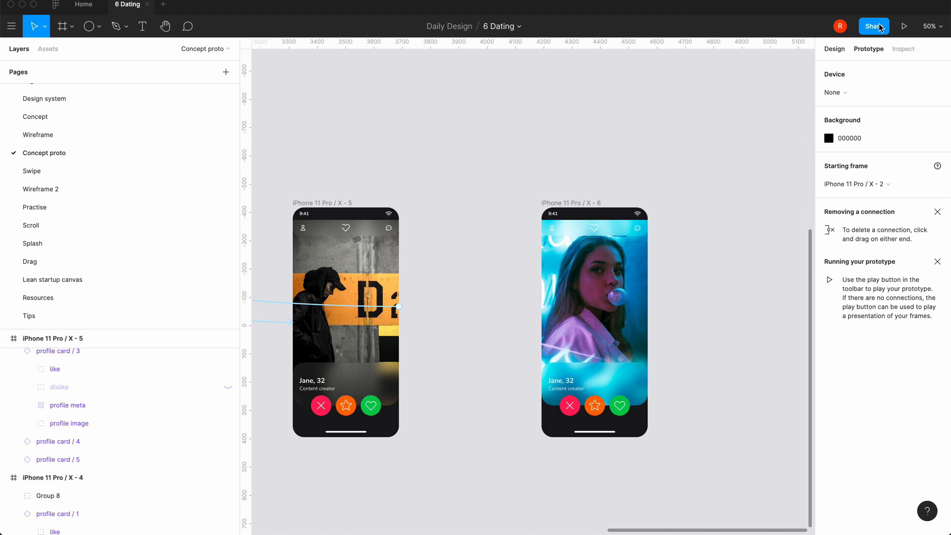
Preview the prototype by swiping the four profile cards in turn, alternating right and left
left_click(905, 26)
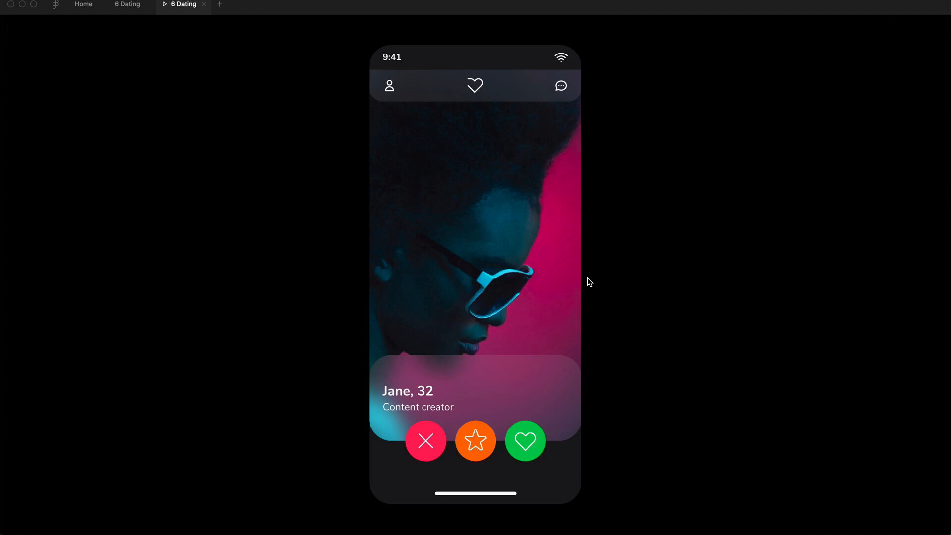
left_click_drag(418, 283, 667, 333)
left_click_drag(549, 297, 353, 329)
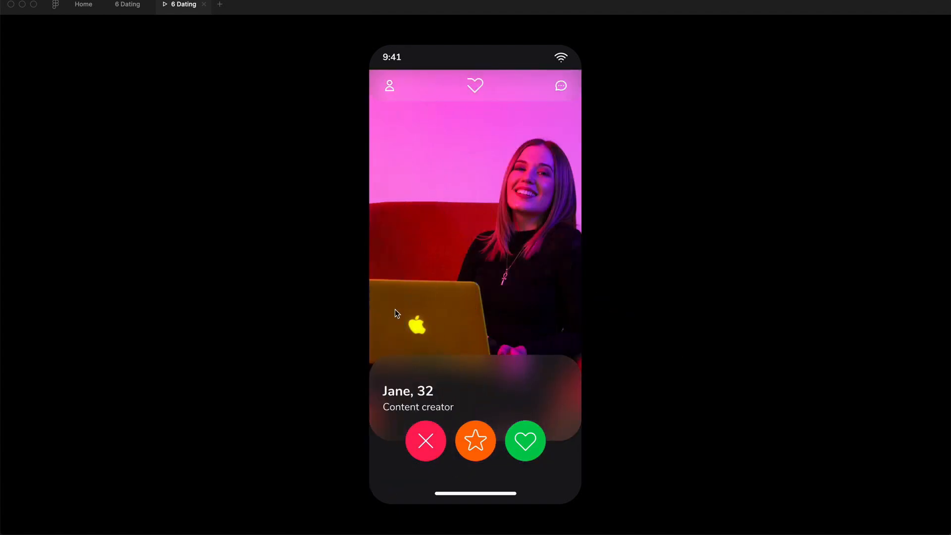
left_click_drag(437, 300, 677, 363)
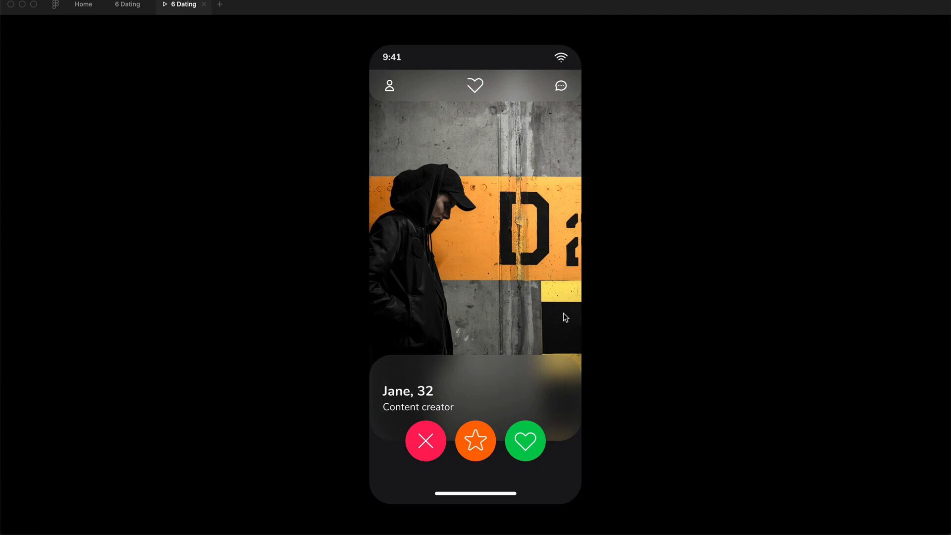
left_click_drag(564, 311, 456, 308)
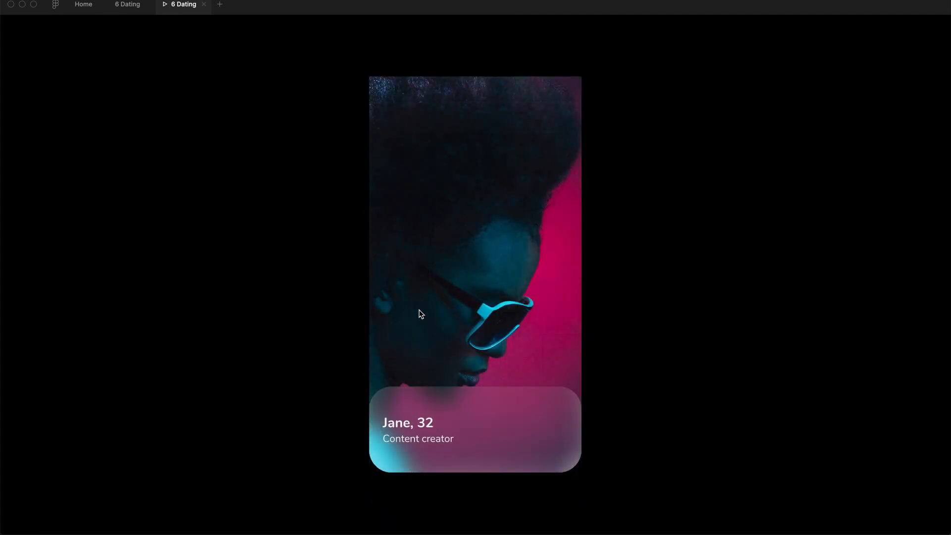
Change the destination of profile card / 4's drag interaction in iPhone 11 Pro / X - 5 to iPhone 11 Pro / X - 6
left_click(204, 5)
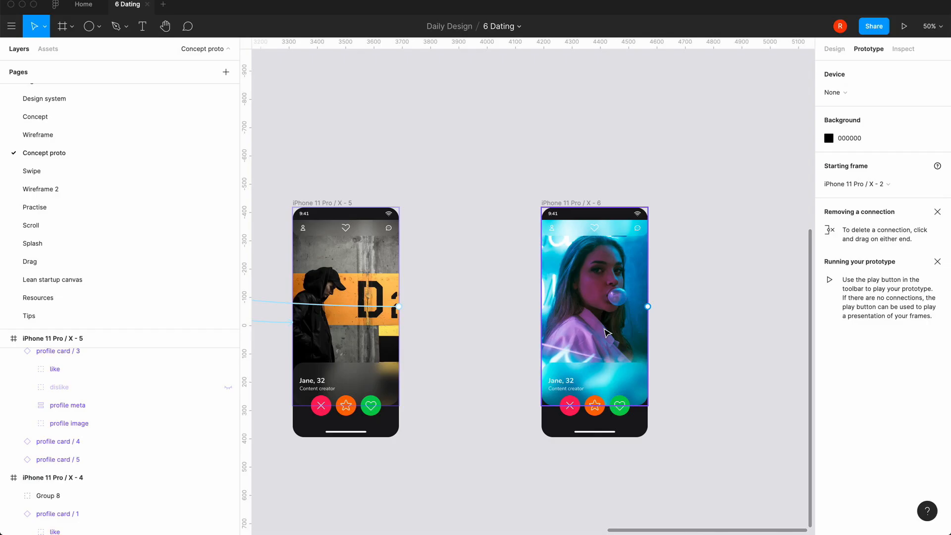
scroll(598, 333, "left", 6)
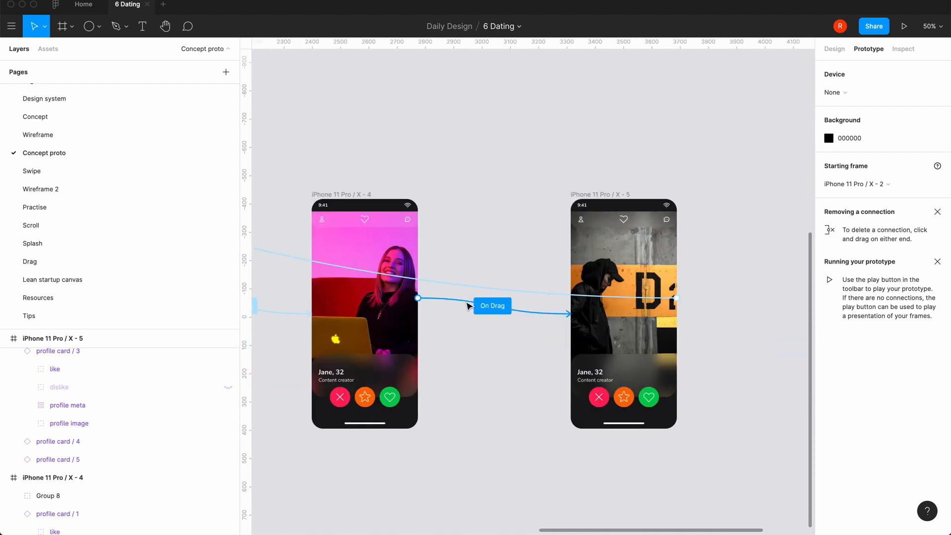
scroll(610, 351, "right", 4)
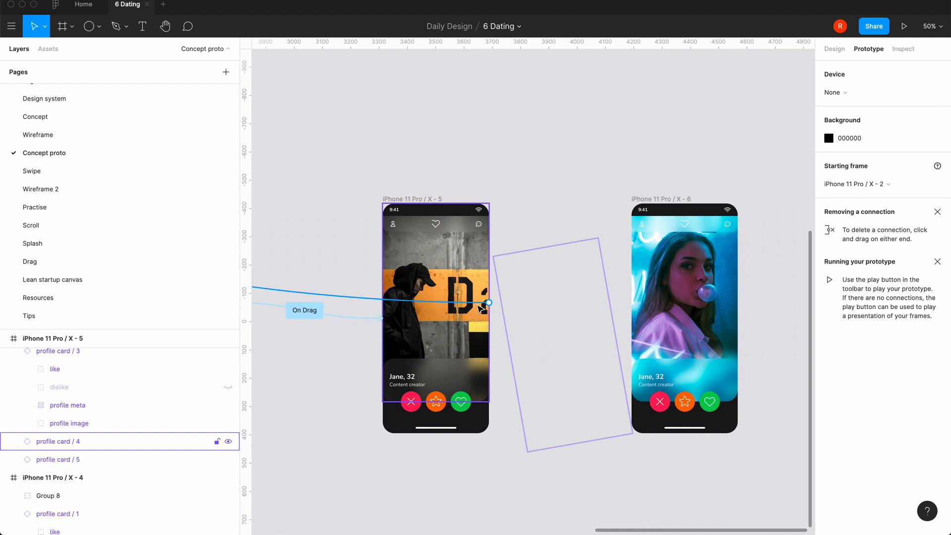
left_click(483, 305)
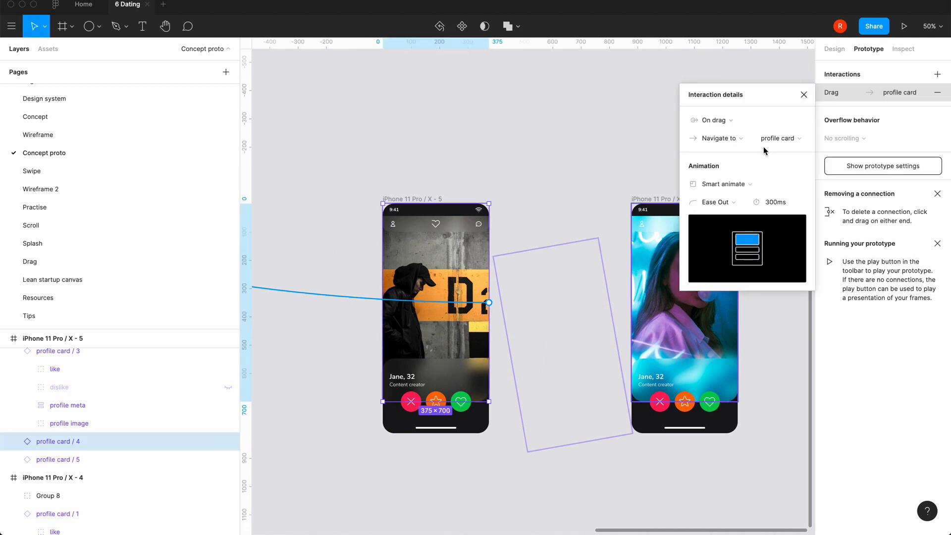
left_click(782, 140)
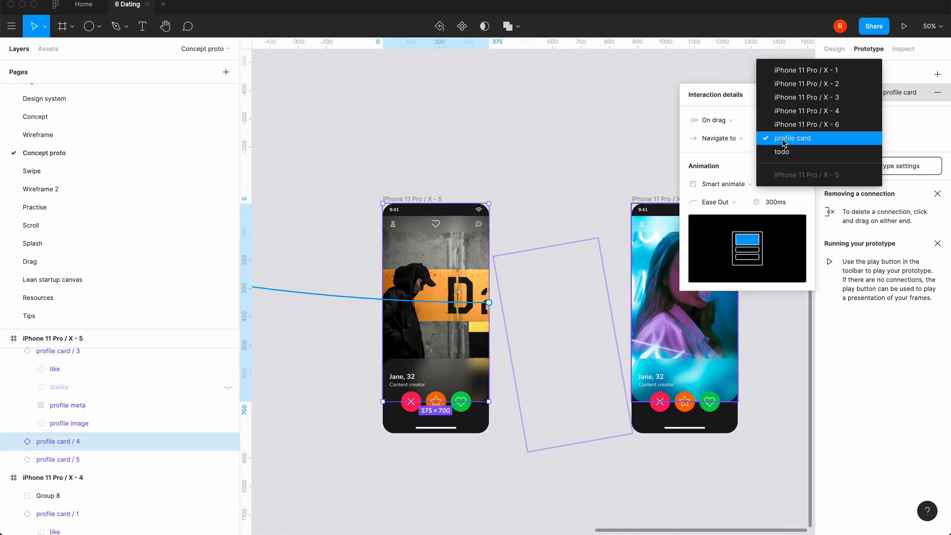
left_click(809, 125)
left_click(807, 95)
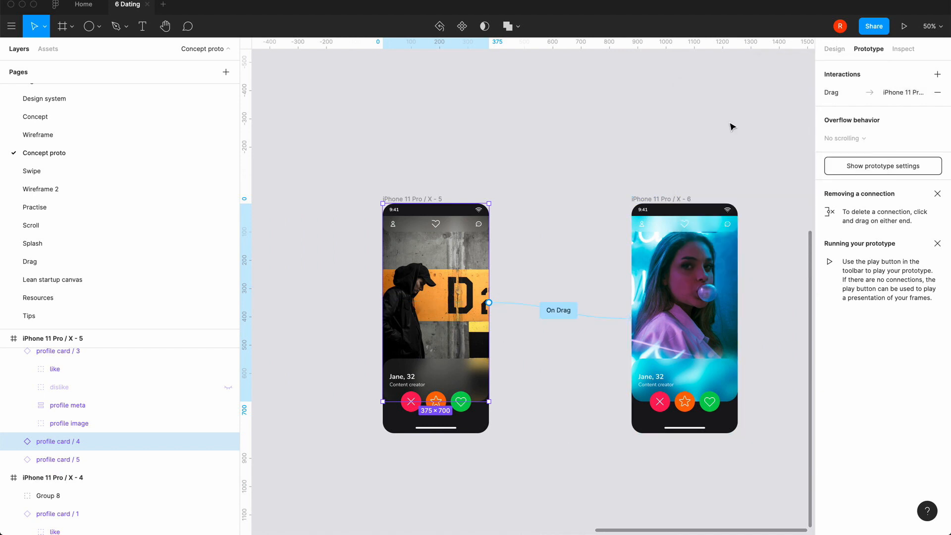
left_click(642, 157)
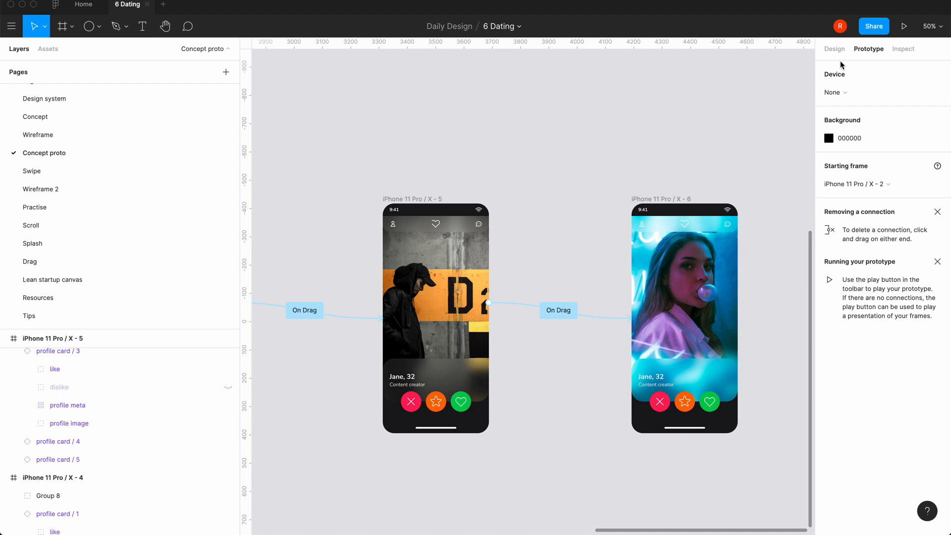
Preview the prototype again, swiping the four profile cards alternately right and left, and close the preview
left_click(903, 25)
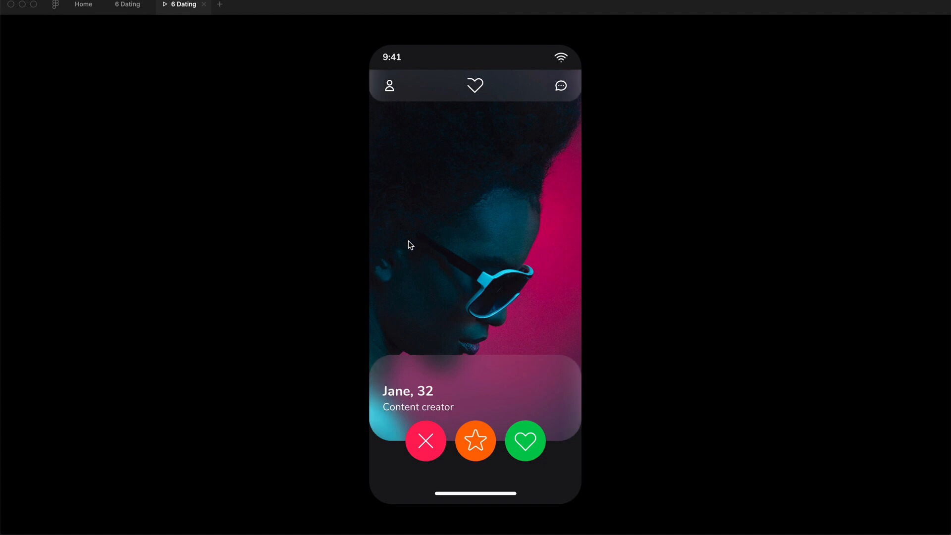
left_click(558, 259)
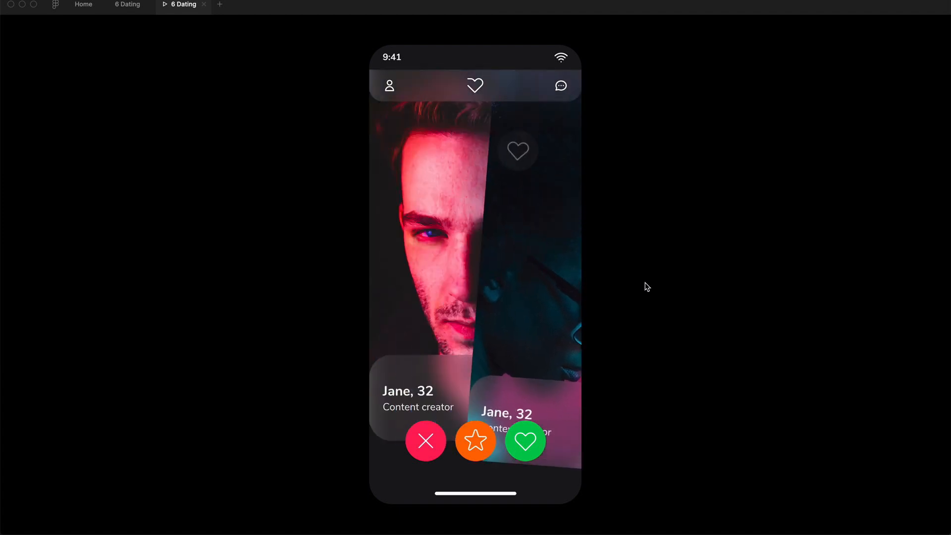
left_click(471, 257)
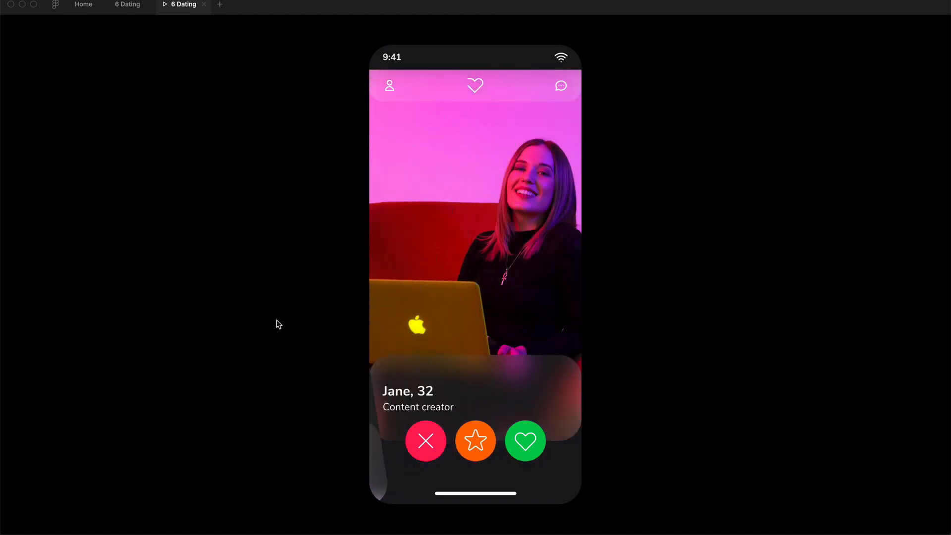
left_click(527, 290)
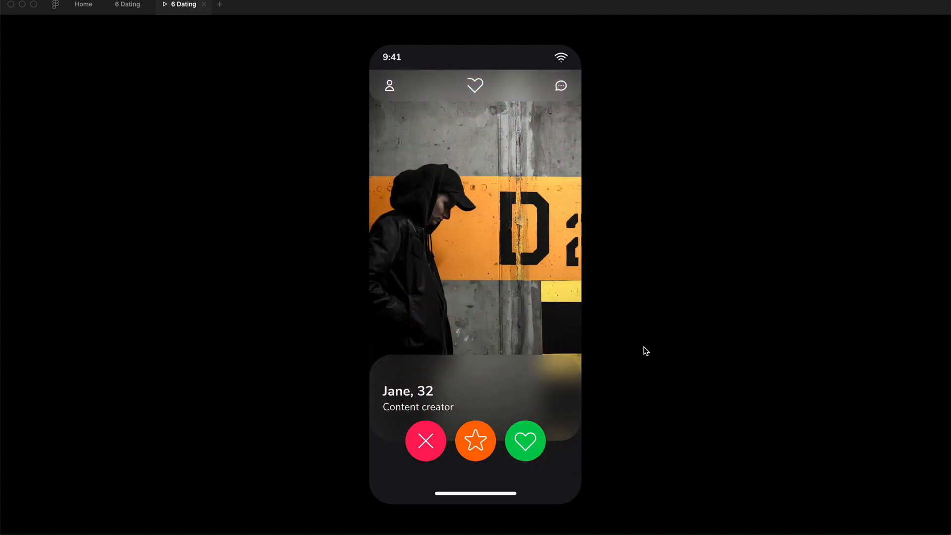
left_click(501, 278)
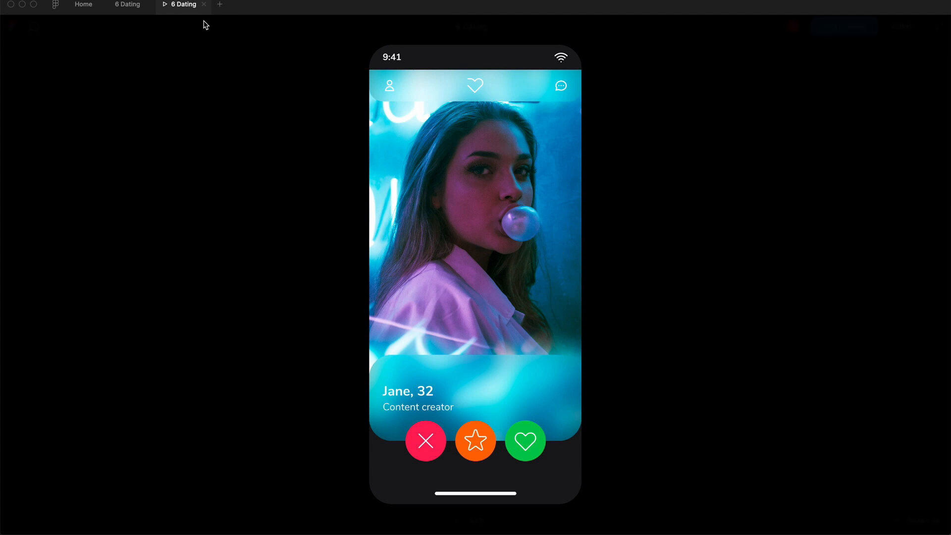
left_click(204, 4)
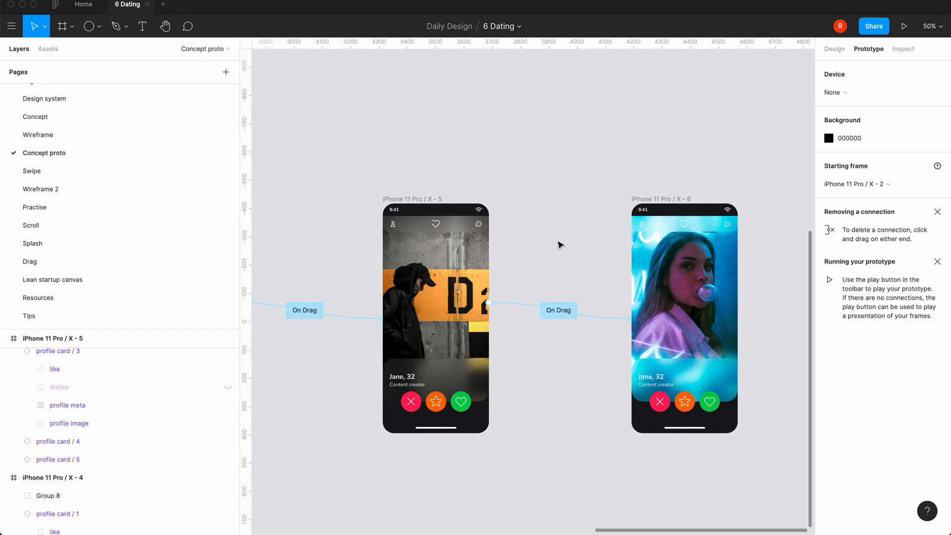
Examine the iPhone 11 Pro / X frames, their On drag connections and their profile texts across the canvas
scroll(560, 245, "down", 5)
scroll(560, 244, "left", 5)
scroll(432, 363, "left", 3)
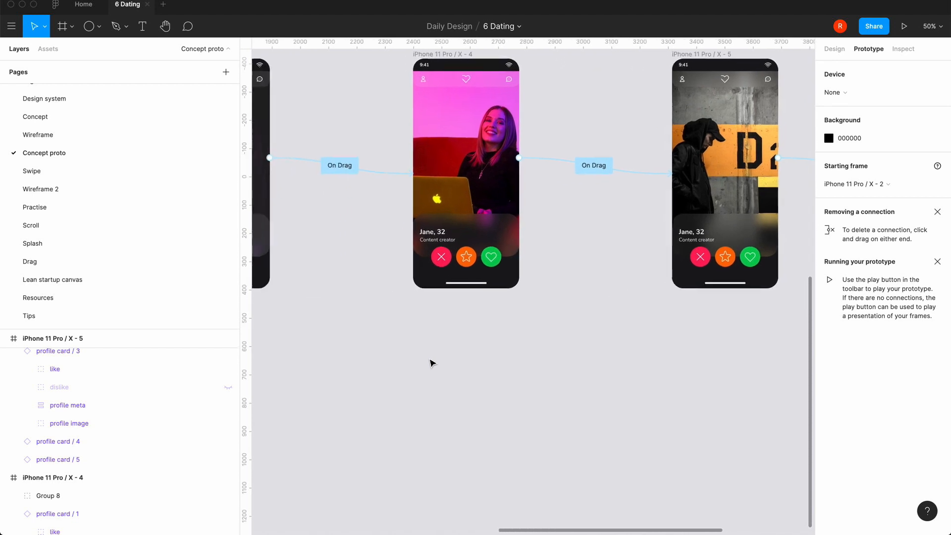
scroll(432, 364, "left", 6)
scroll(432, 363, "left", 3)
scroll(432, 363, "up", 2)
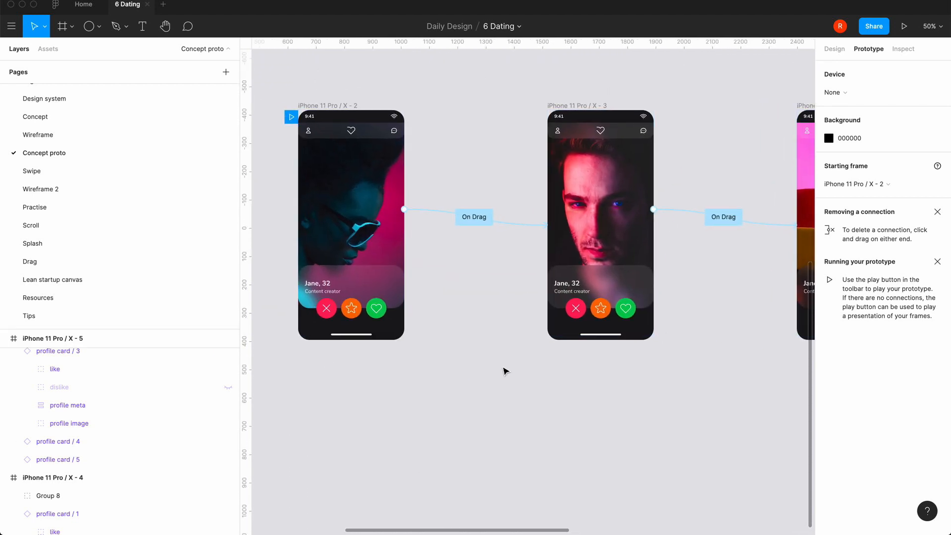
scroll(530, 327, "right", 11)
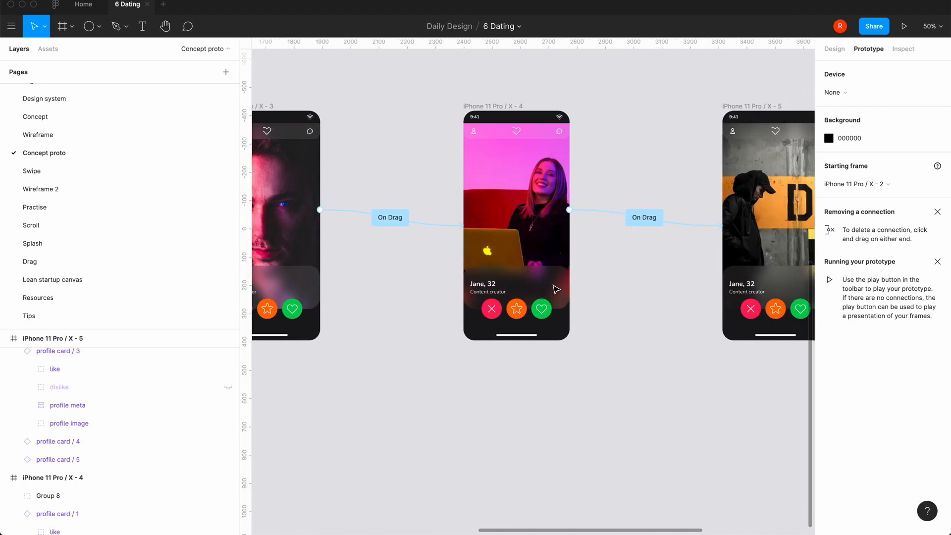
scroll(535, 355, "right", 3)
scroll(535, 355, "down", 1)
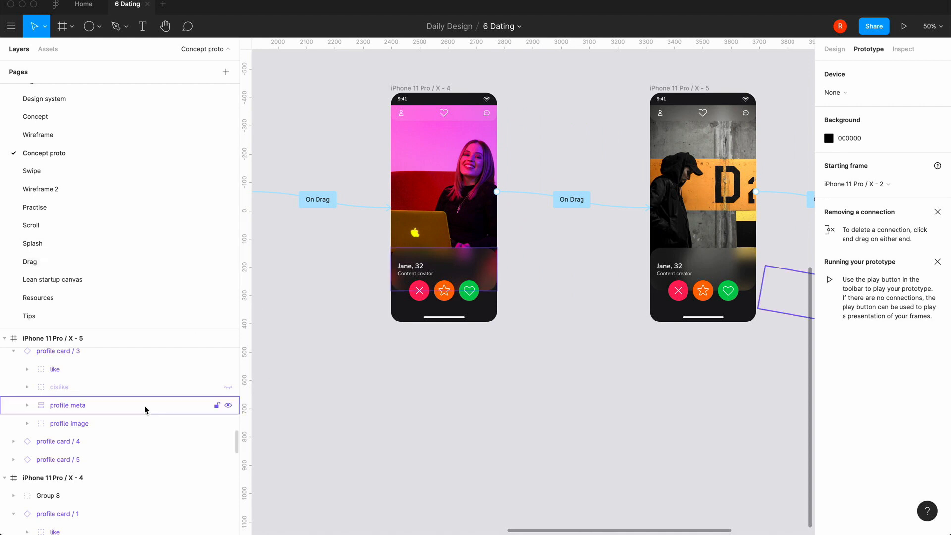
scroll(145, 409, "up", 5)
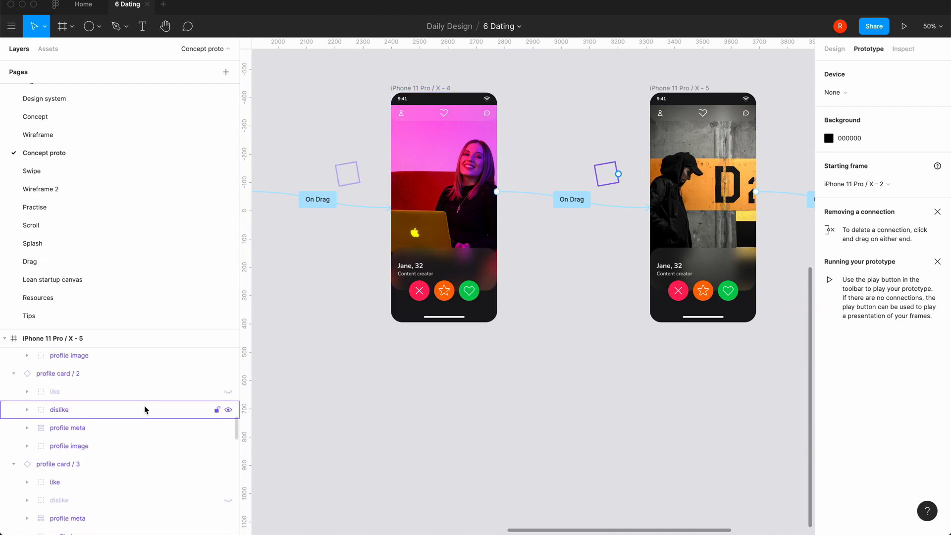
scroll(393, 391, "left", 15)
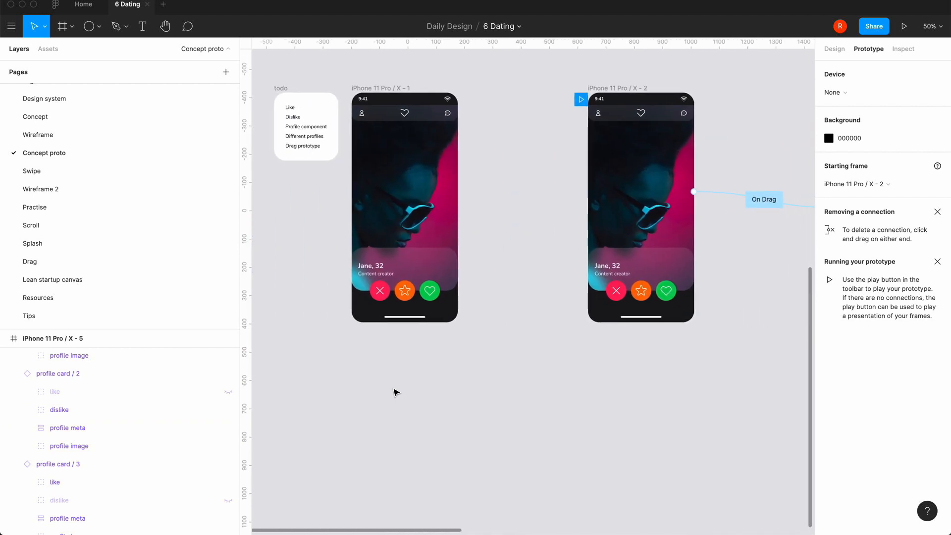
scroll(394, 393, "right", 7)
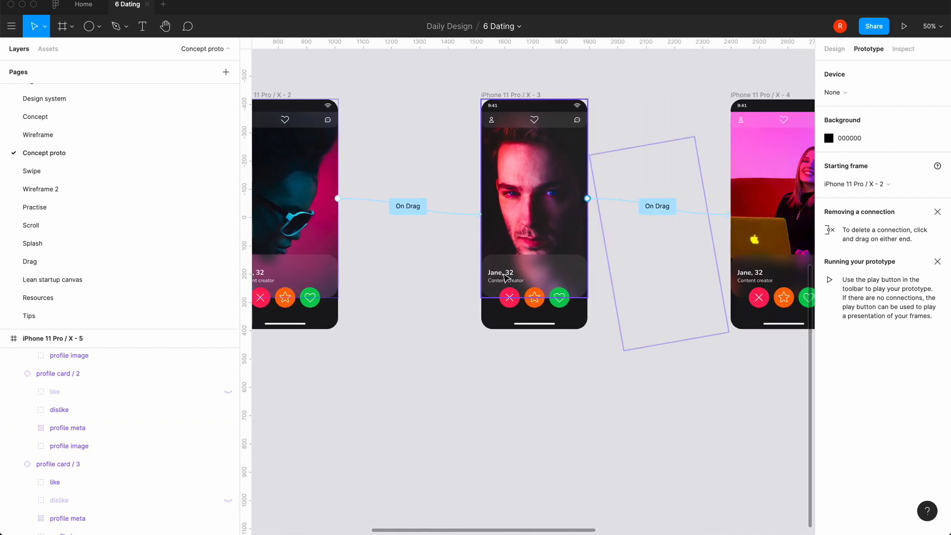
Replace the first name on profile card / 2 in iPhone 11 Pro / X - 3 with a male first name, with age 32
double_click(502, 275)
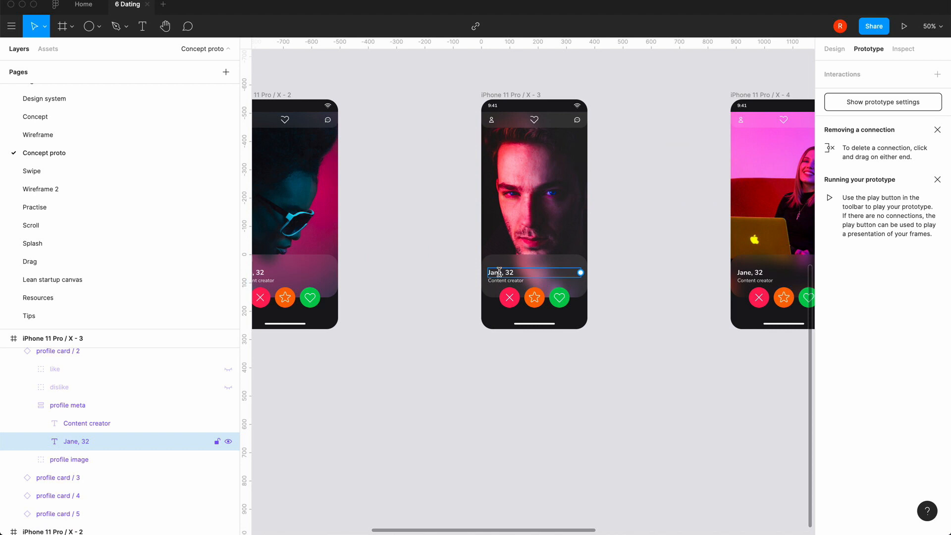
key("shift+0")
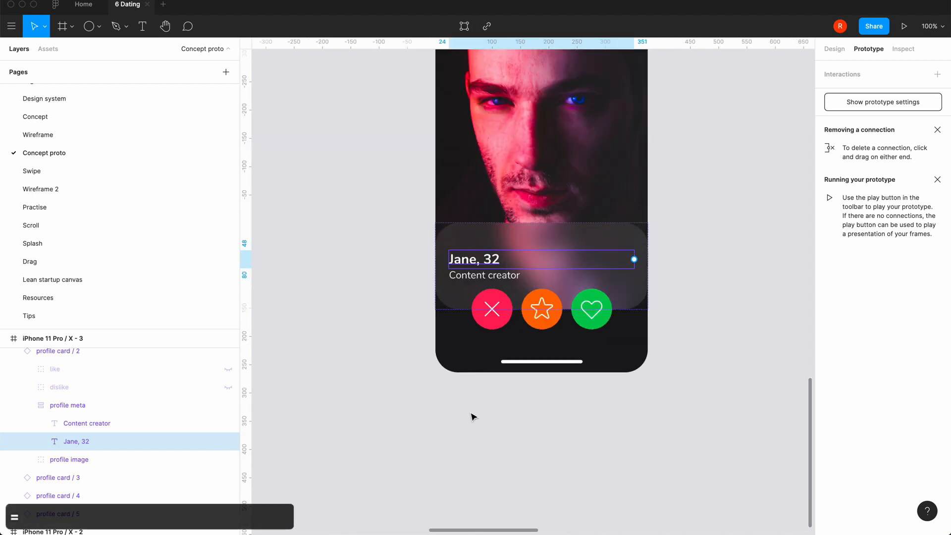
triple_click(472, 262)
left_click(475, 261)
double_click(468, 260)
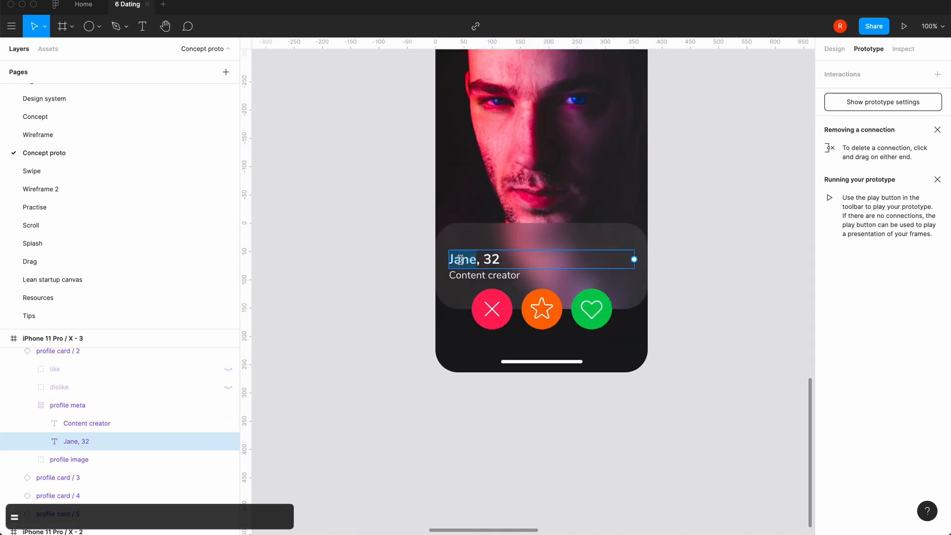
left_click(469, 260)
key("Right")
key("BackSpace")
key("BackSpace")
key("BackSpace")
type("ohn")
key("Right")
key("Right")
key("Right")
key("Right")
key("BackSpace")
type("2")
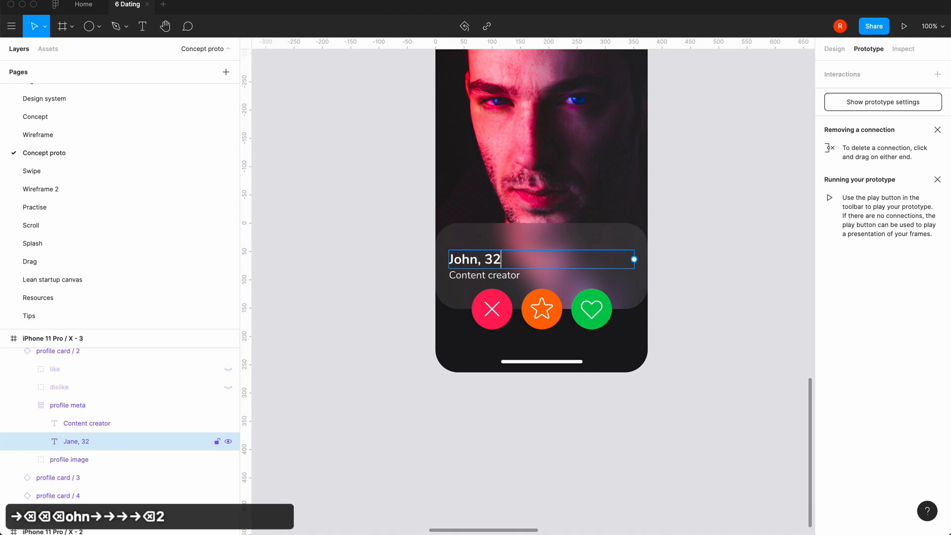
Replace the job title on profile card / 2 in iPhone 11 Pro / X - 3 with "Web Developer"
double_click(522, 274)
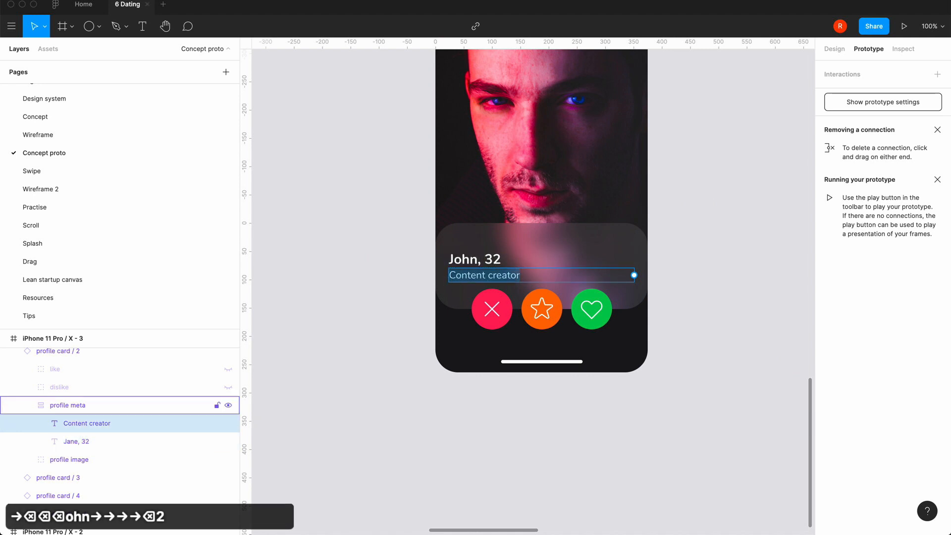
type("Web Decvel")
key("BackSpace")
key("BackSpace")
key("BackSpace")
key("BackSpace")
type("veloper")
left_click(383, 390)
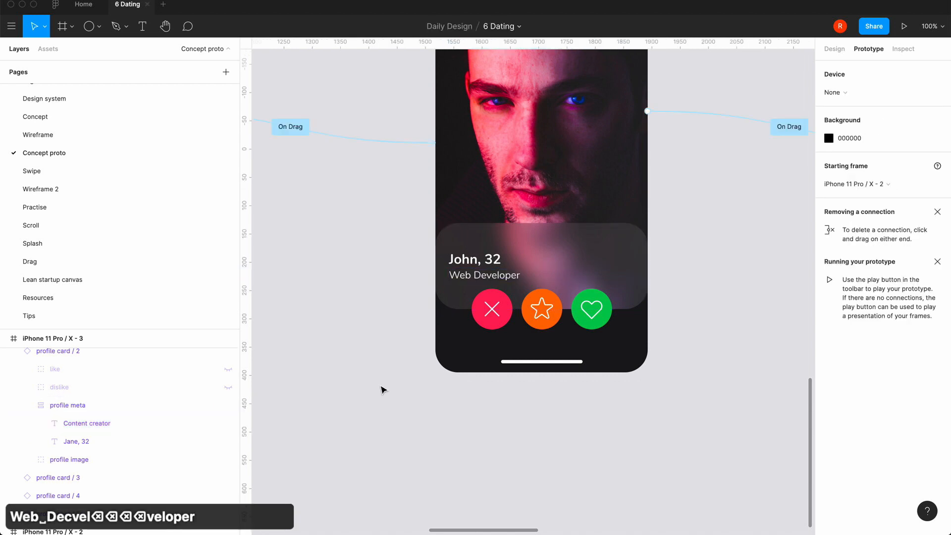
Append a "t" to the first name on profile card / 3 in iPhone 11 Pro / X - 4 and set the age to 35
scroll(383, 390, "right", 15)
scroll(383, 390, "right", 1)
double_click(543, 266)
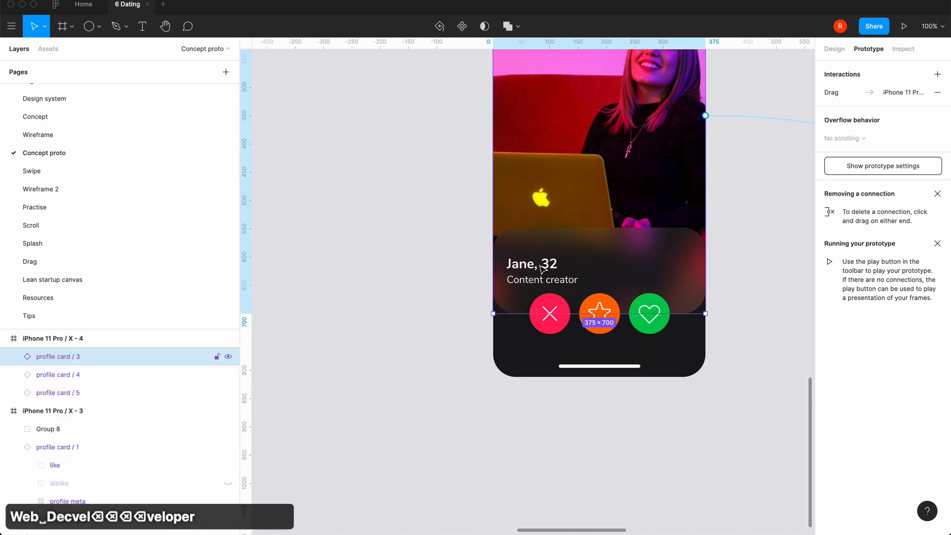
double_click(539, 266)
left_click(538, 265)
key("Down")
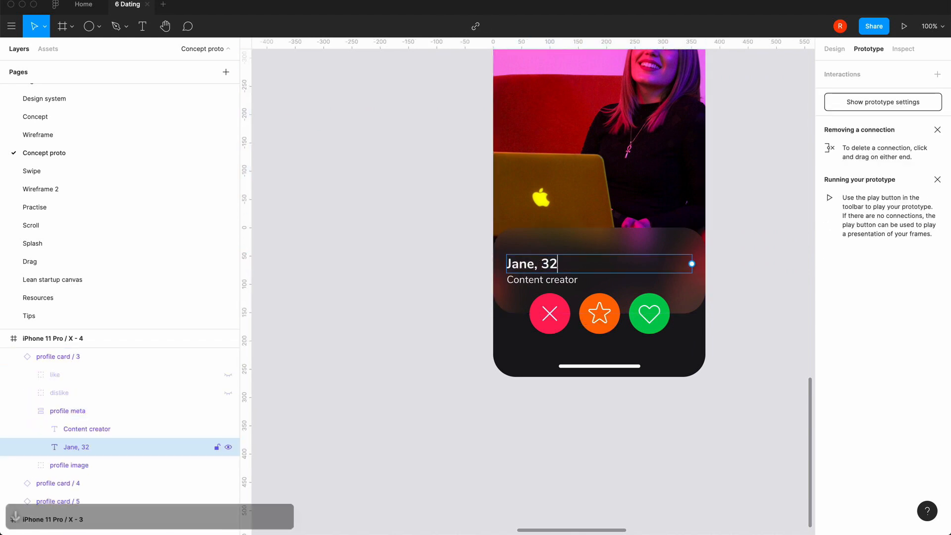
key("Left")
key("Left")
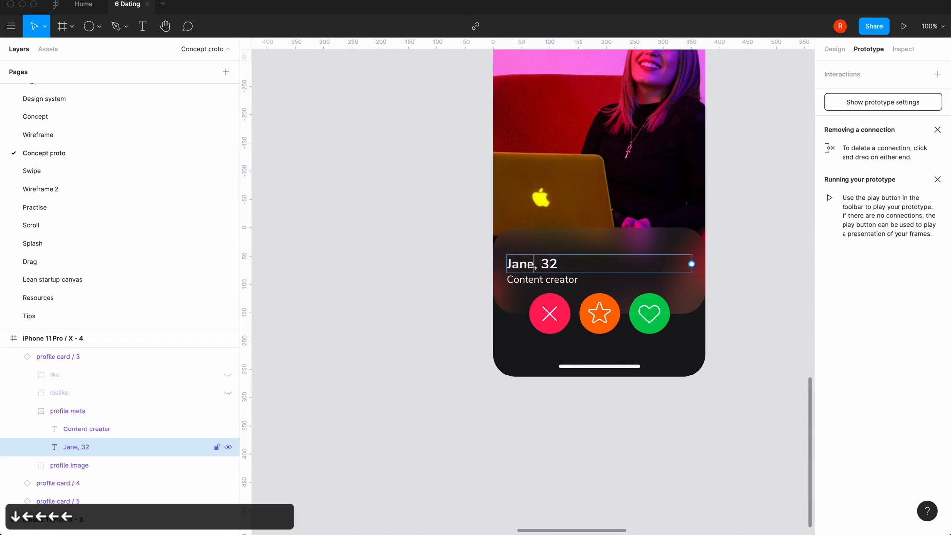
type("t")
key("Down")
key("BackSpace")
type("5")
Replace the job title on profile card / 3 in iPhone 11 Pro / X - 4 with "Web Developer"
double_click(536, 284)
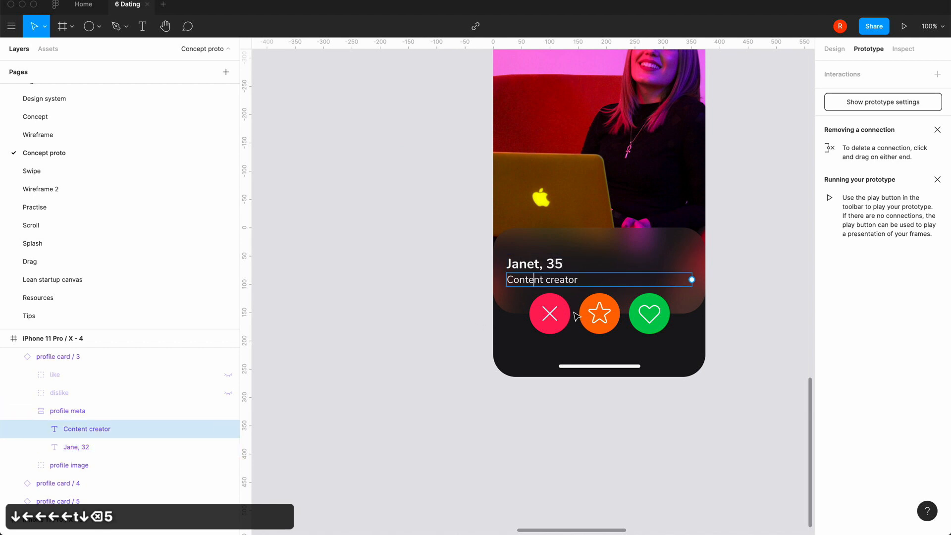
key("super+a")
type("W")
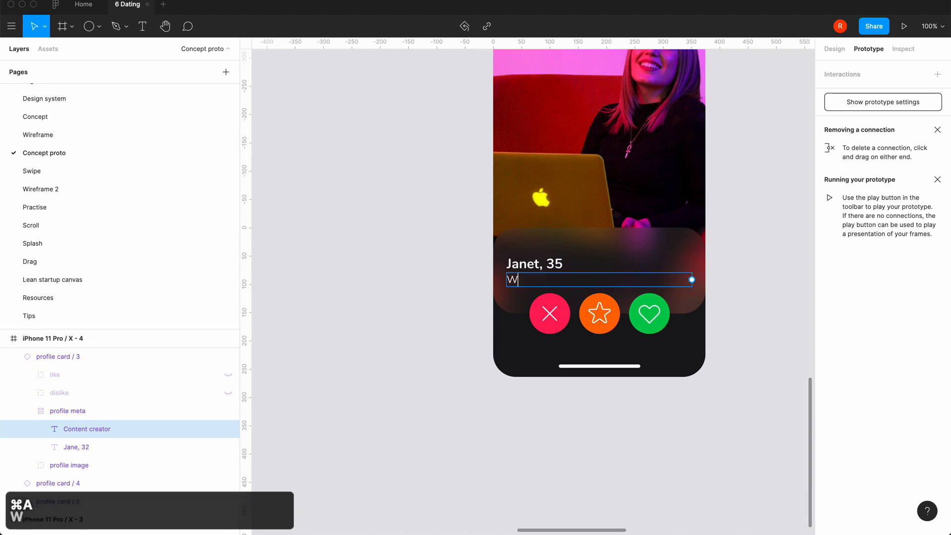
type("eb Developer")
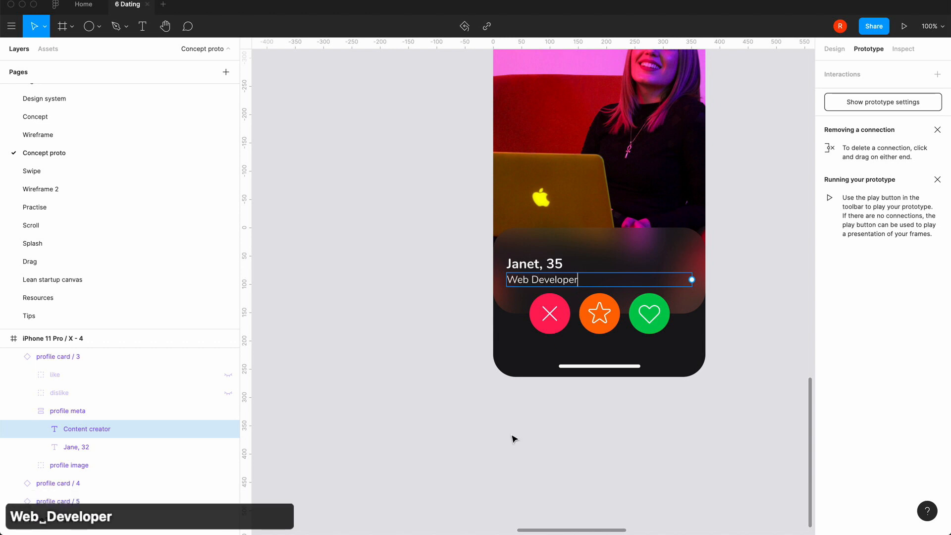
left_click(513, 438)
Replace the first name on profile card / 4 in iPhone 11 Pro / X - 5 with a short male first name
scroll(514, 436, "right", 10)
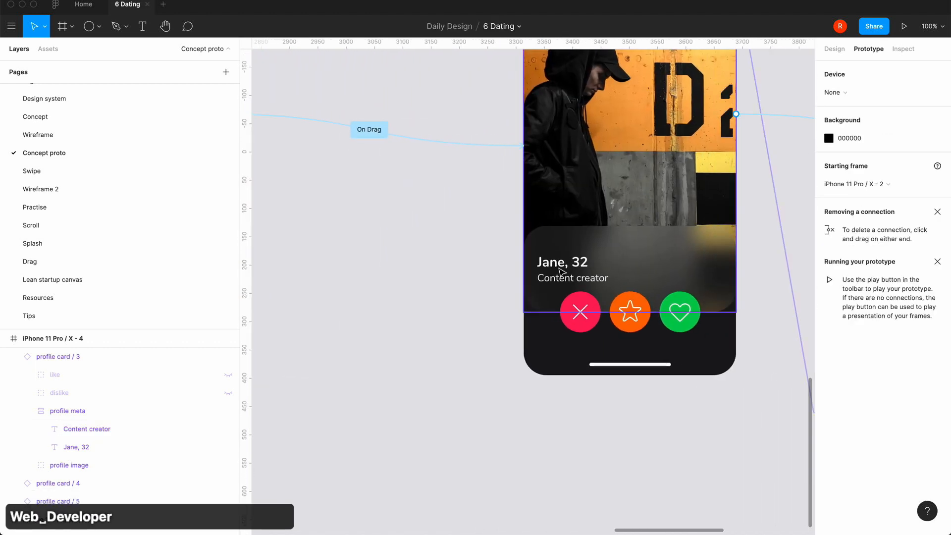
double_click(560, 266)
double_click(559, 266)
key("Right")
key("BackSpace")
key("BackSpace")
key("BackSpace")
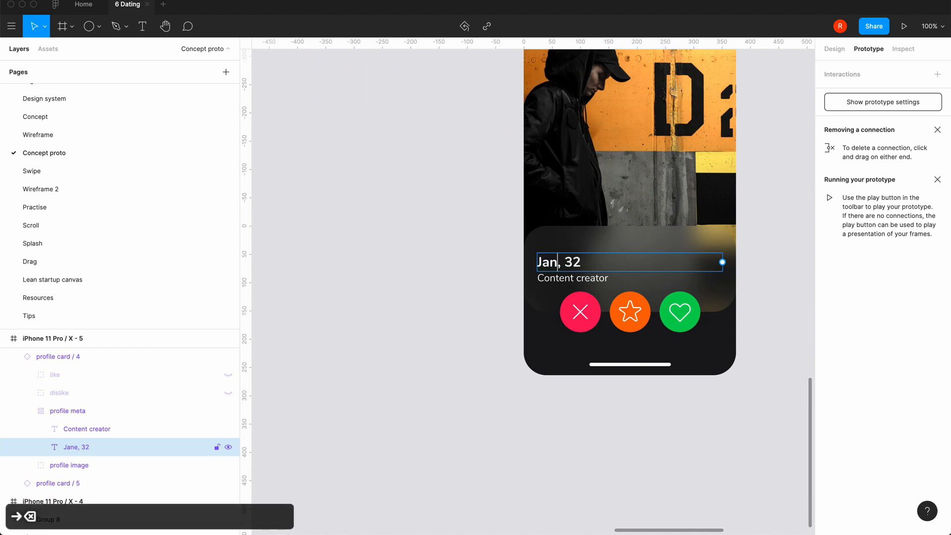
type("oe")
Replace the job title on profile card / 4 in iPhone 11 Pro / X - 5 with "Web Designer"
double_click(584, 279)
key("super+a")
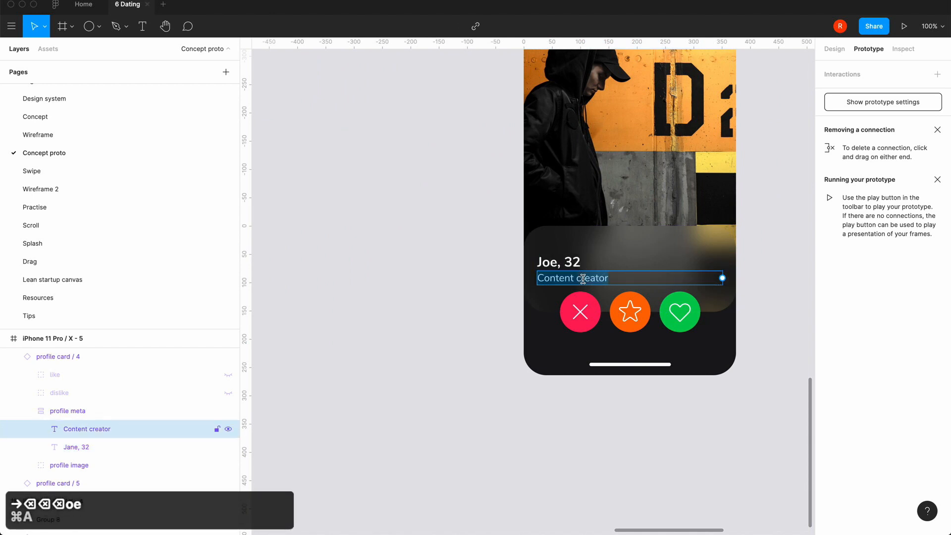
type("Web Designer")
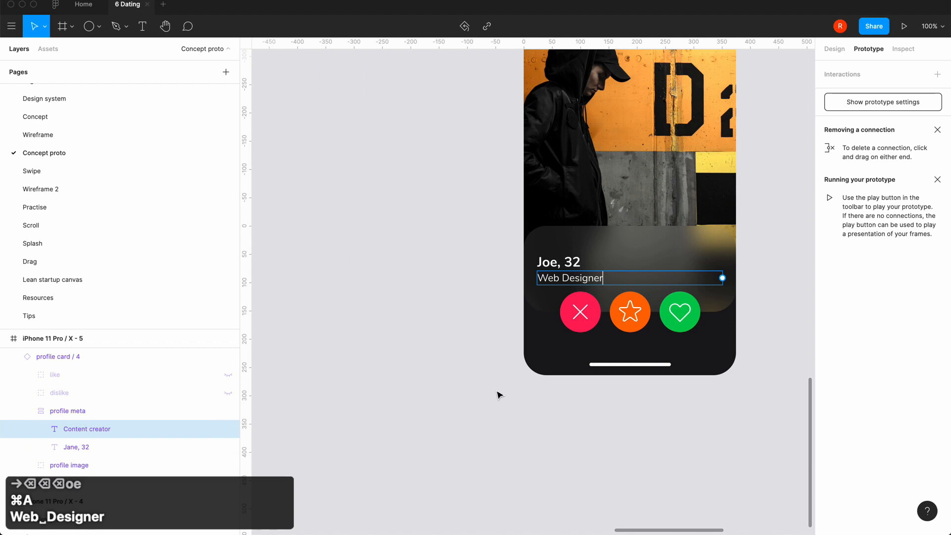
left_click(497, 393)
Set the age on profile card / 4 in iPhone 11 Pro / X - 5 to 30
scroll(494, 342, "left", 3)
scroll(495, 336, "left", 10)
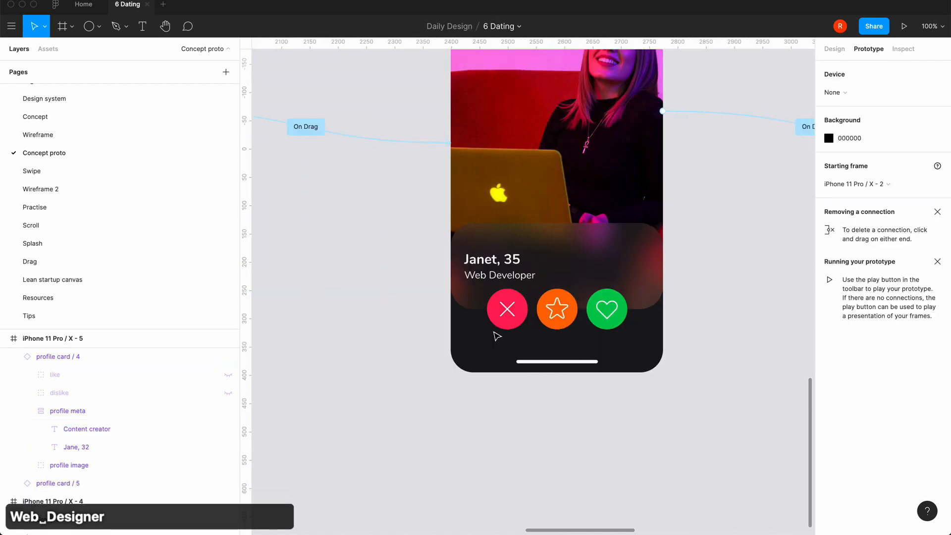
scroll(497, 336, "right", 3)
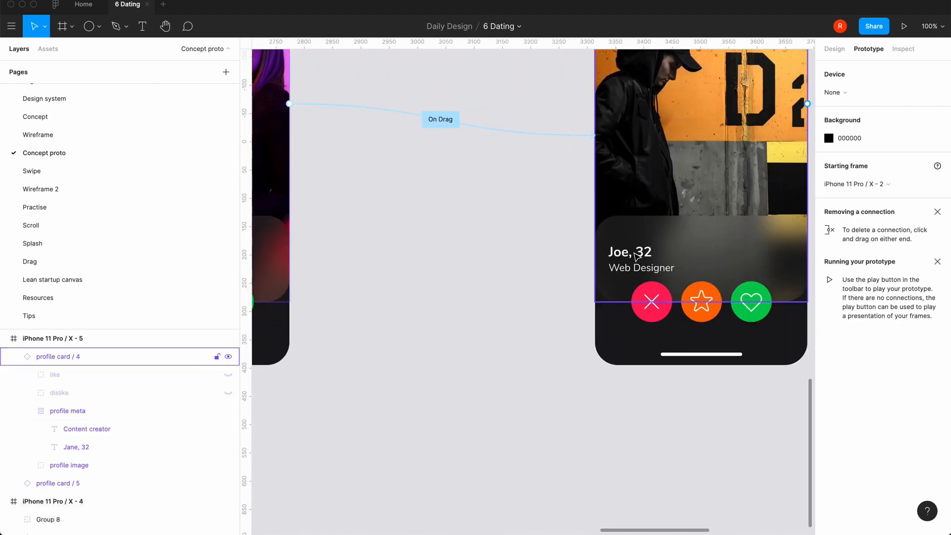
double_click(645, 253)
double_click(646, 254)
left_click(644, 253)
key("Right")
key("BackSpace")
type("0")
key("Escape")
Replace the first name on profile card / 5 in iPhone 11 Pro / X - 6 with another four-letter female first name starting with J
scroll(558, 383, "right", 15)
scroll(557, 383, "right", 5)
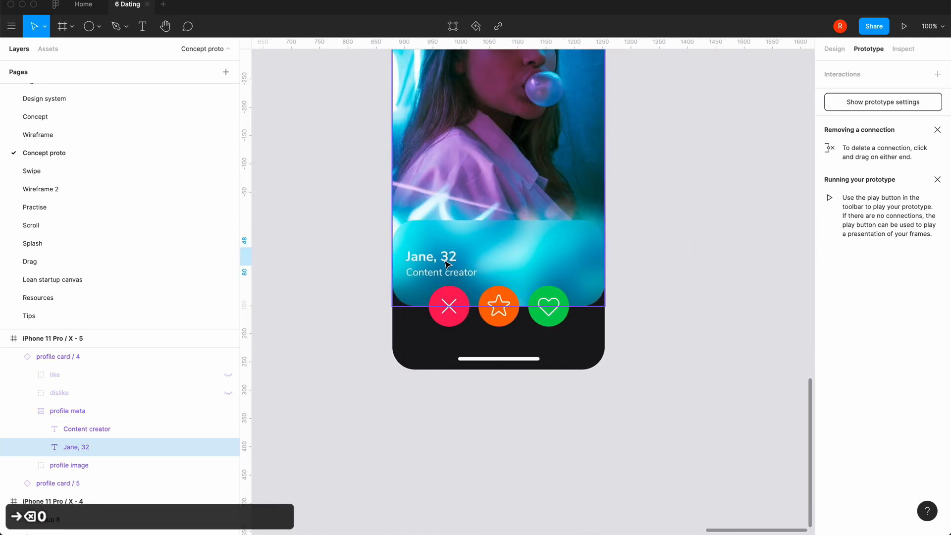
double_click(432, 258)
double_click(432, 258)
left_click(432, 257)
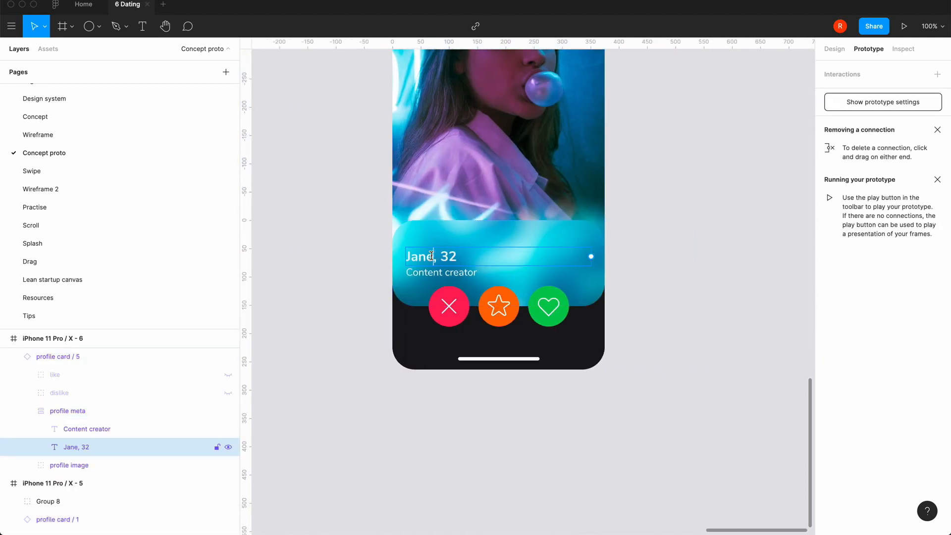
key("BackSpace")
key("BackSpace")
key("BackSpace")
type("o")
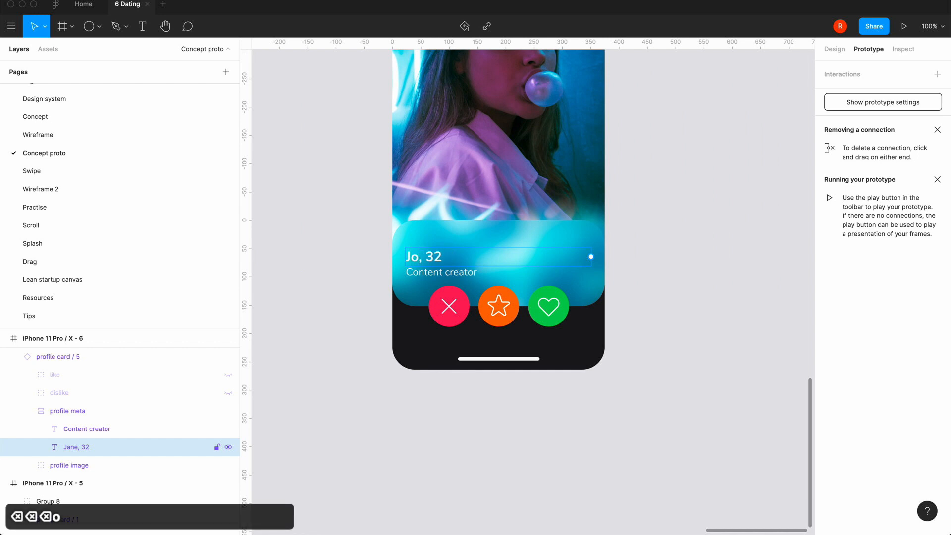
key("BackSpace")
type("ean")
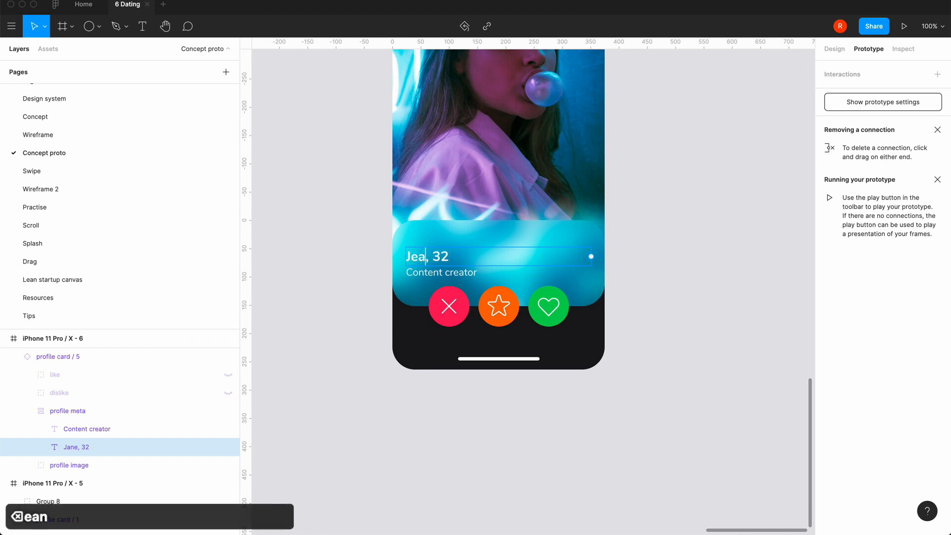
Set the age on profile card / 5 in iPhone 11 Pro / X - 6 to 30
left_click(455, 258)
key("BackSpace")
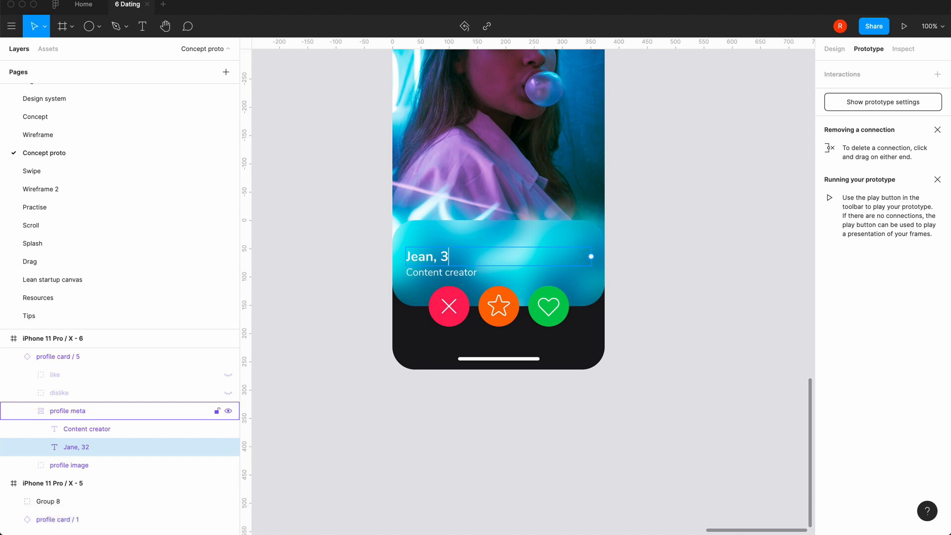
type("0")
Replace the job title on profile card / 5 in iPhone 11 Pro / X - 6 with "UX Designer"
double_click(439, 273)
key("super+a")
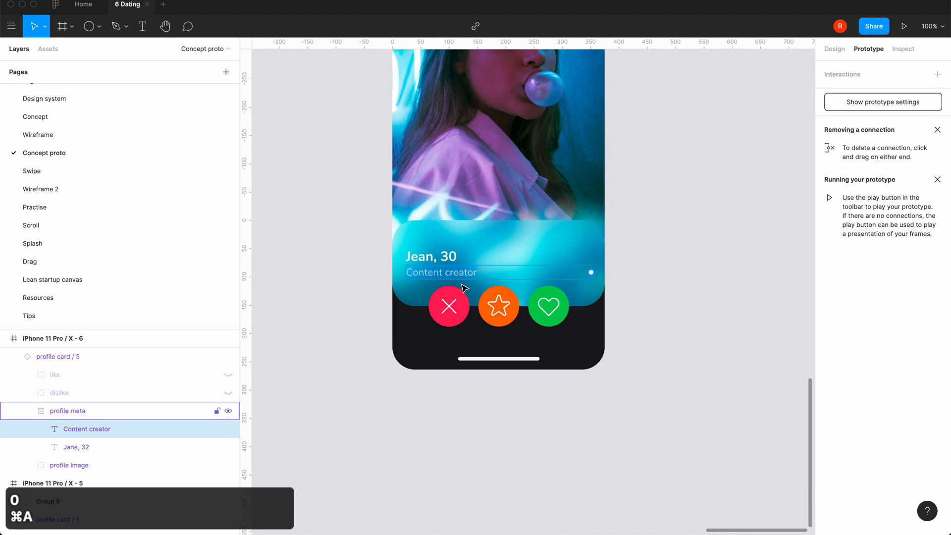
type("UX Desig")
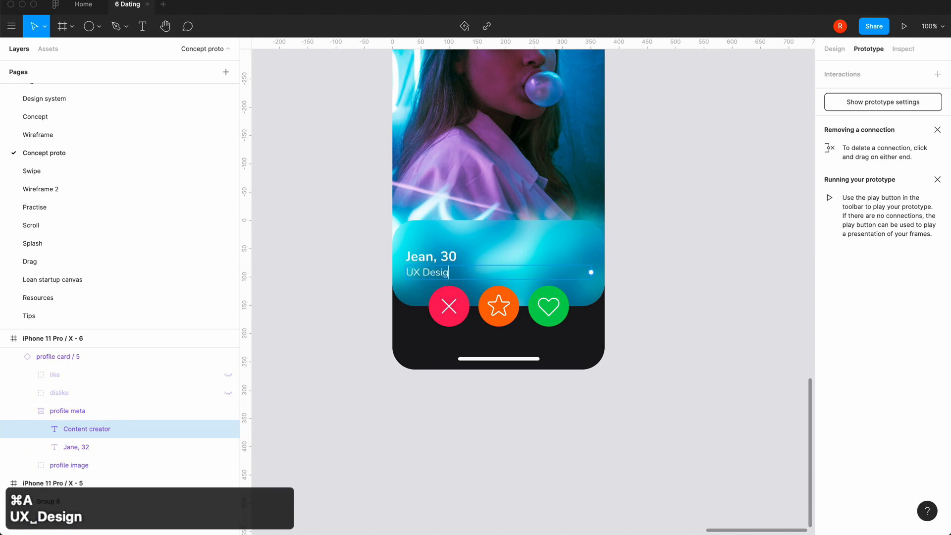
type("ner")
left_click(382, 373)
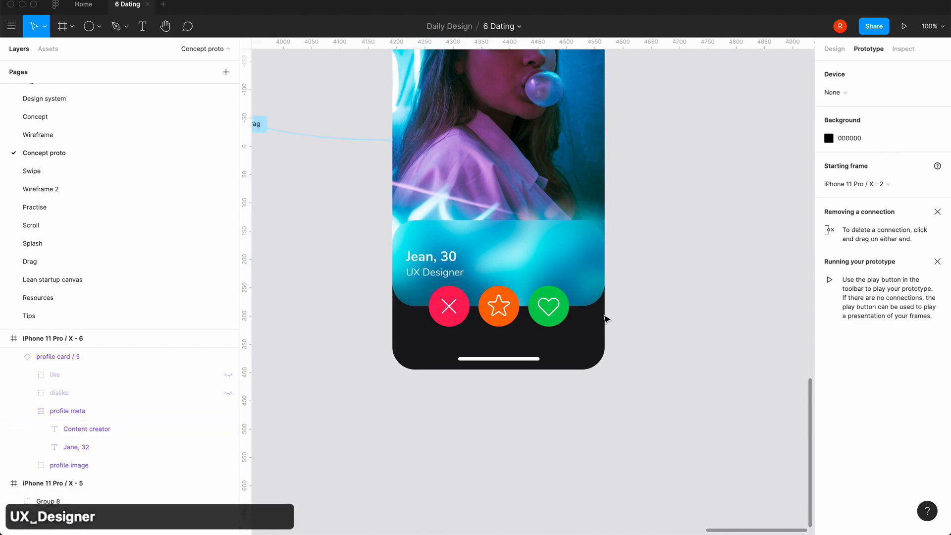
Launch the prototype in presentation view to test the relabelled profile cards
key("minus")
key("minus")
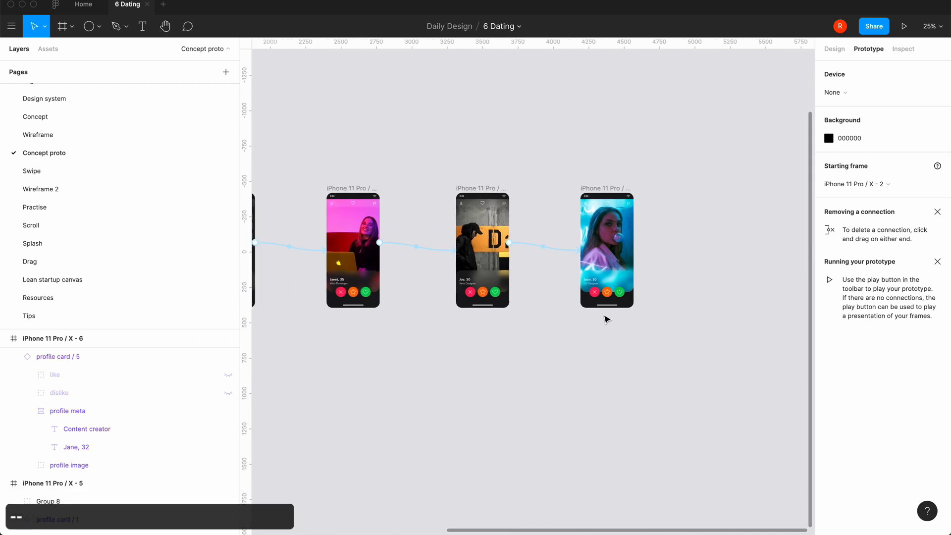
left_click(905, 27)
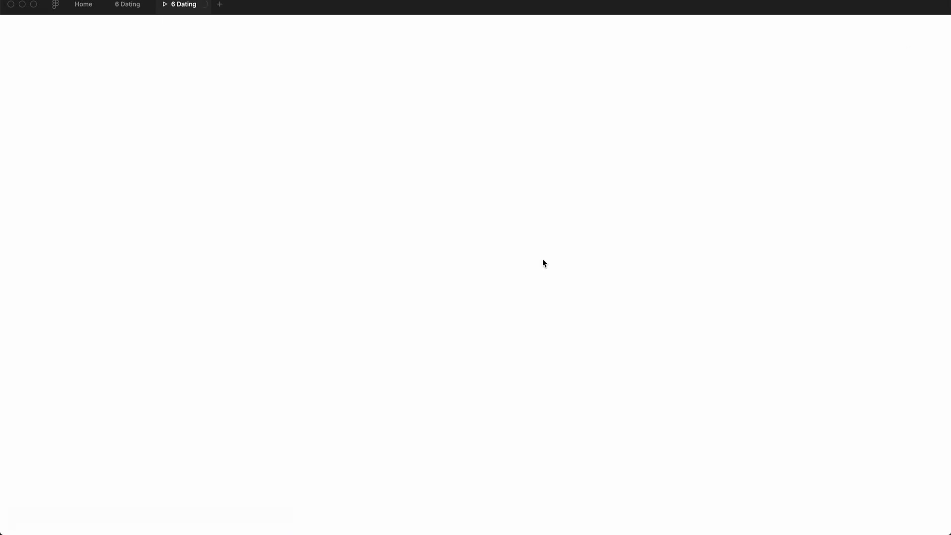